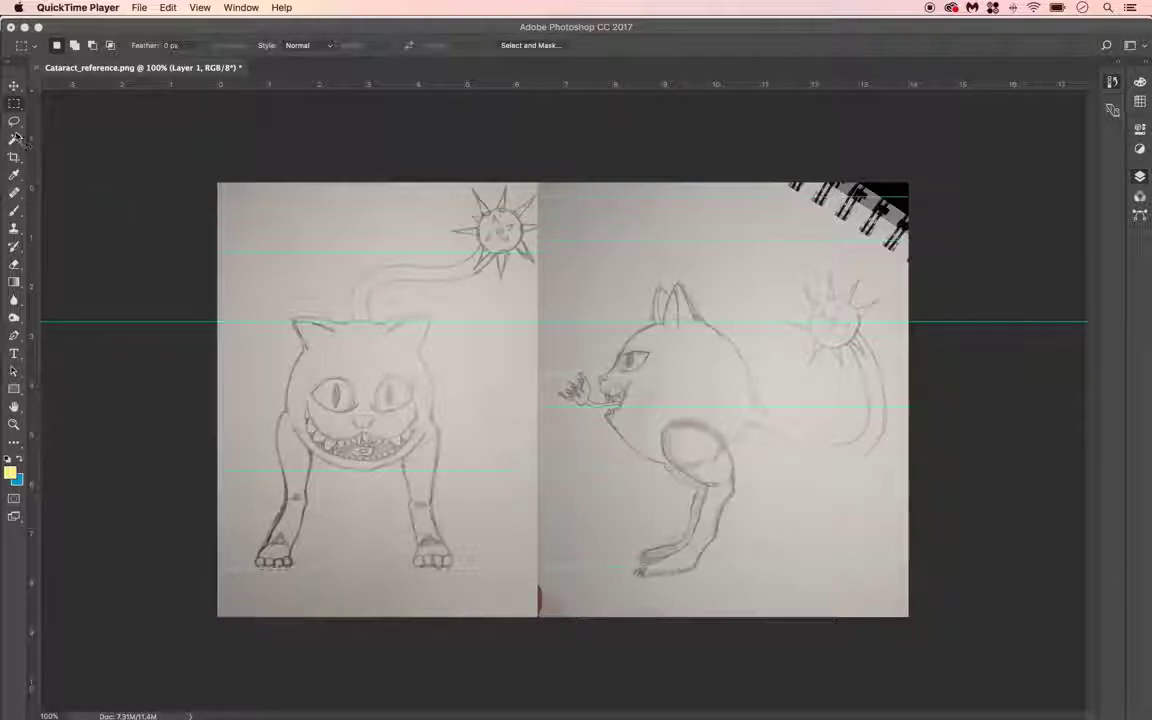
Step: Crop the reference image to the front-view sketch as a trial and undo that crop
{"action": "left_click_drag", "start_coordinate": [185, 154], "coordinate": [533, 644]}
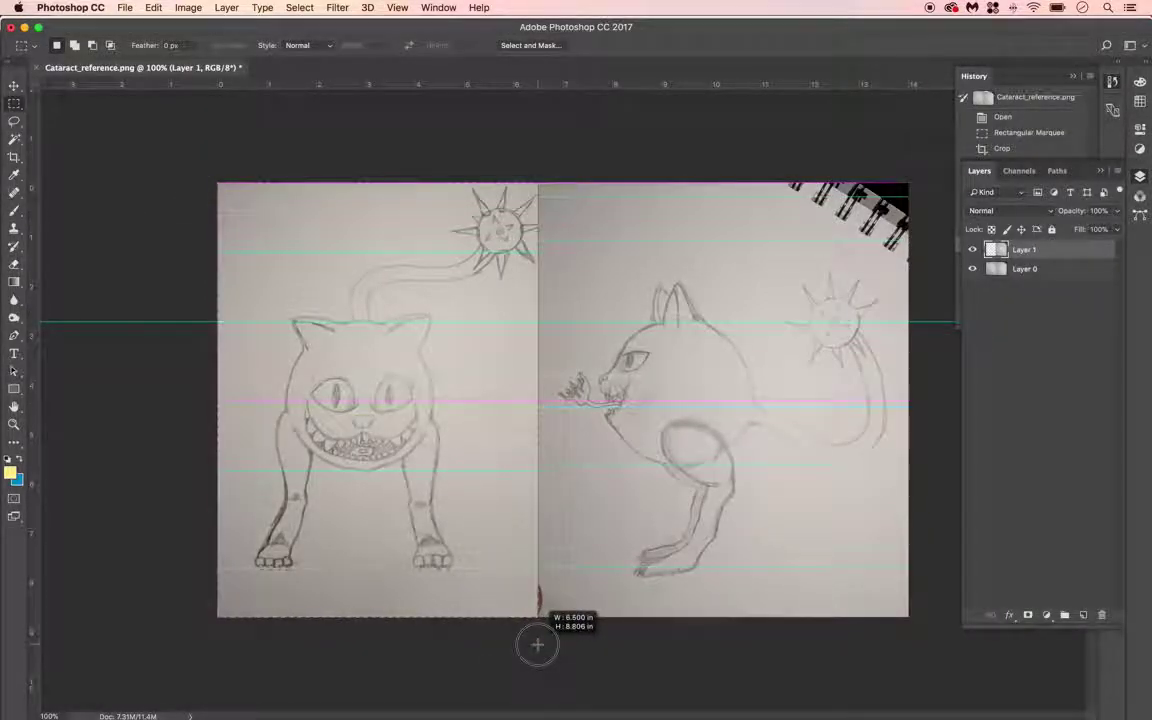
{"action": "left_click", "coordinate": [188, 7]}
{"action": "left_click", "coordinate": [194, 152]}
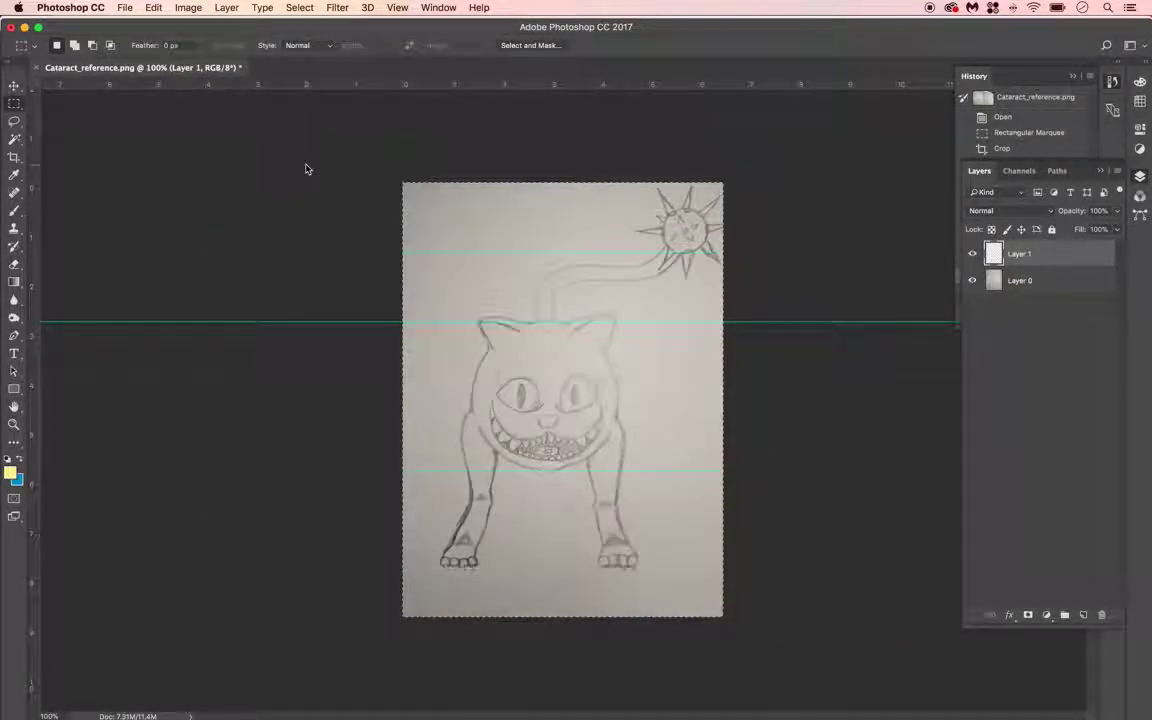
{"action": "key", "text": "super+z"}
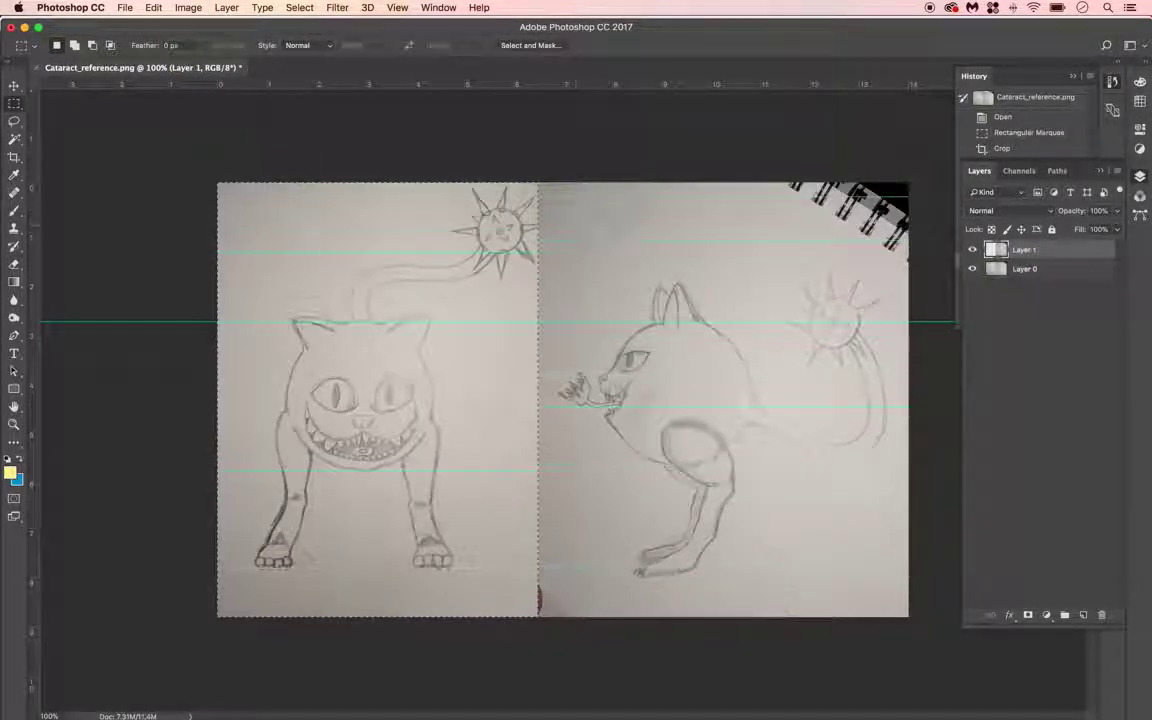
Step: Select the side-view sketch, crop the reference image to it as a trial, and undo that crop
{"action": "mouse_move", "coordinate": [915, 168]}
{"action": "left_mouse_down"}
{"action": "mouse_move", "coordinate": [630, 648]}
{"action": "mouse_move", "coordinate": [571, 681]}
{"action": "mouse_move", "coordinate": [540, 681]}
{"action": "left_mouse_up"}
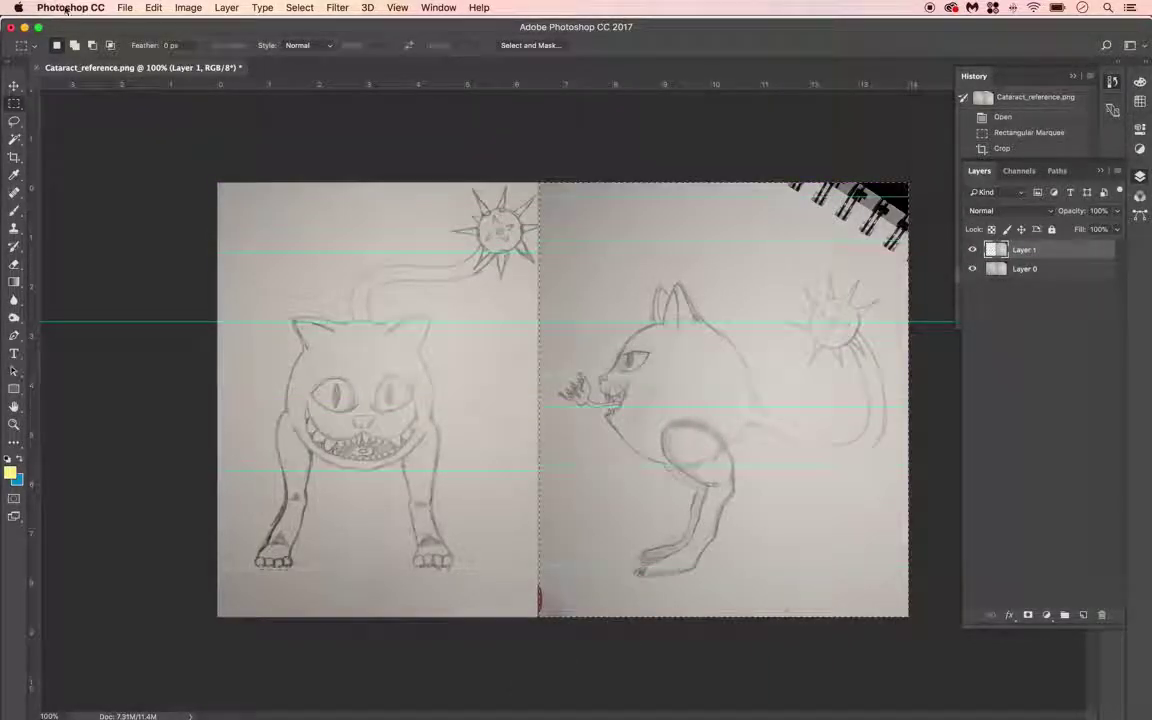
{"action": "left_click", "coordinate": [188, 8]}
{"action": "left_click", "coordinate": [194, 148]}
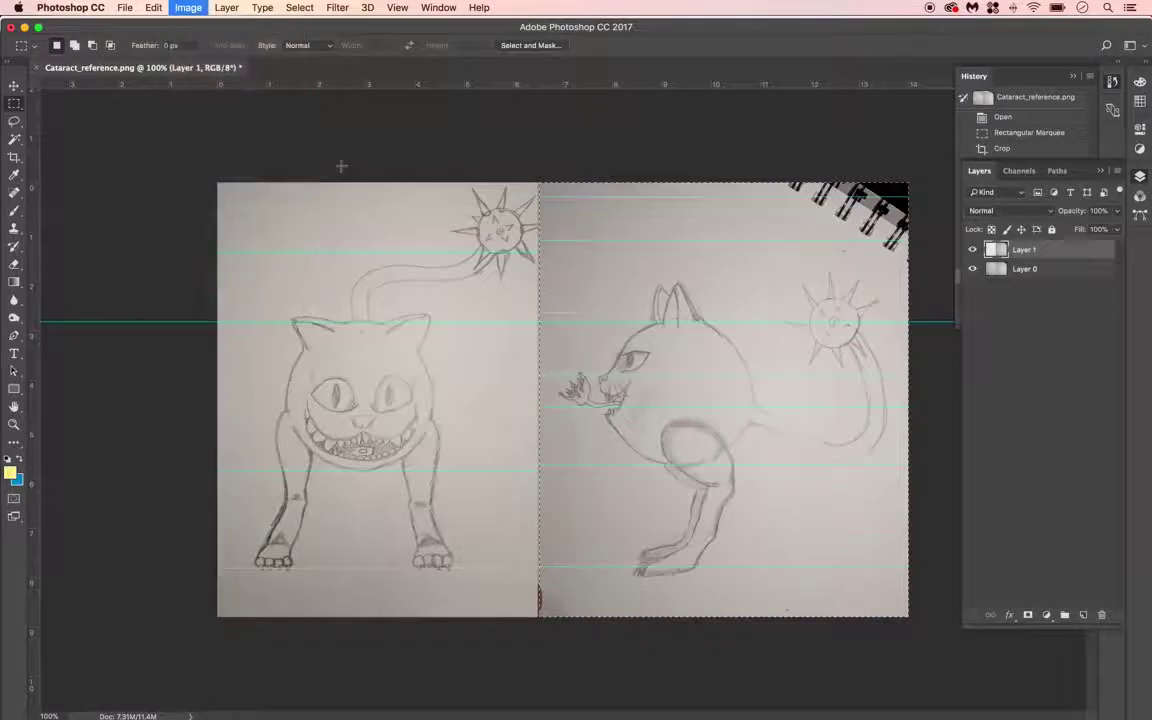
{"action": "key", "text": "super+z"}
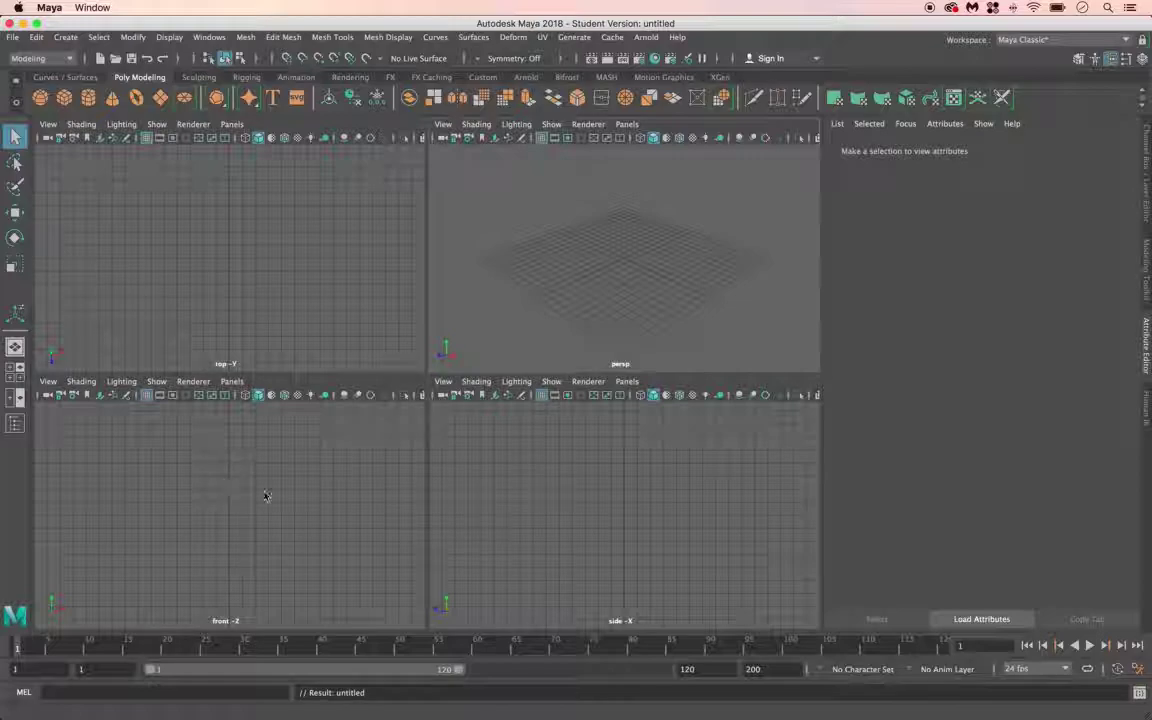
Step: In Maya, import Cataract_front.jpg from the Desktop as an image plane for the front view
{"action": "left_click", "coordinate": [48, 381]}
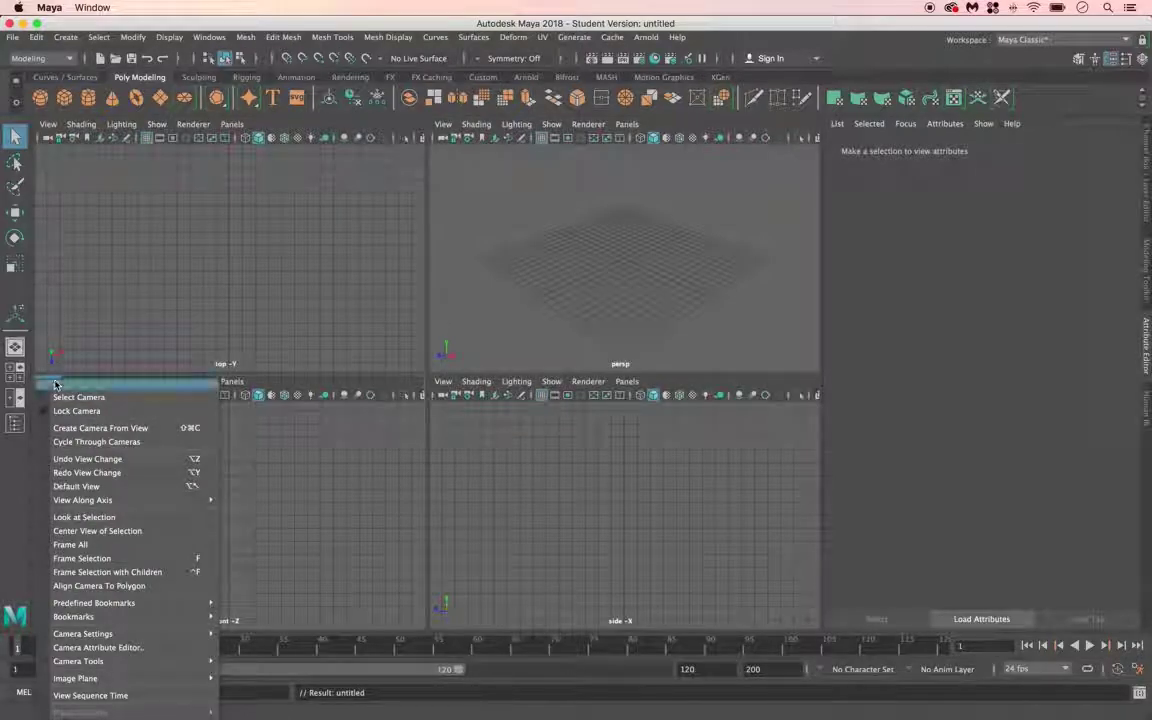
{"action": "mouse_move", "coordinate": [100, 678]}
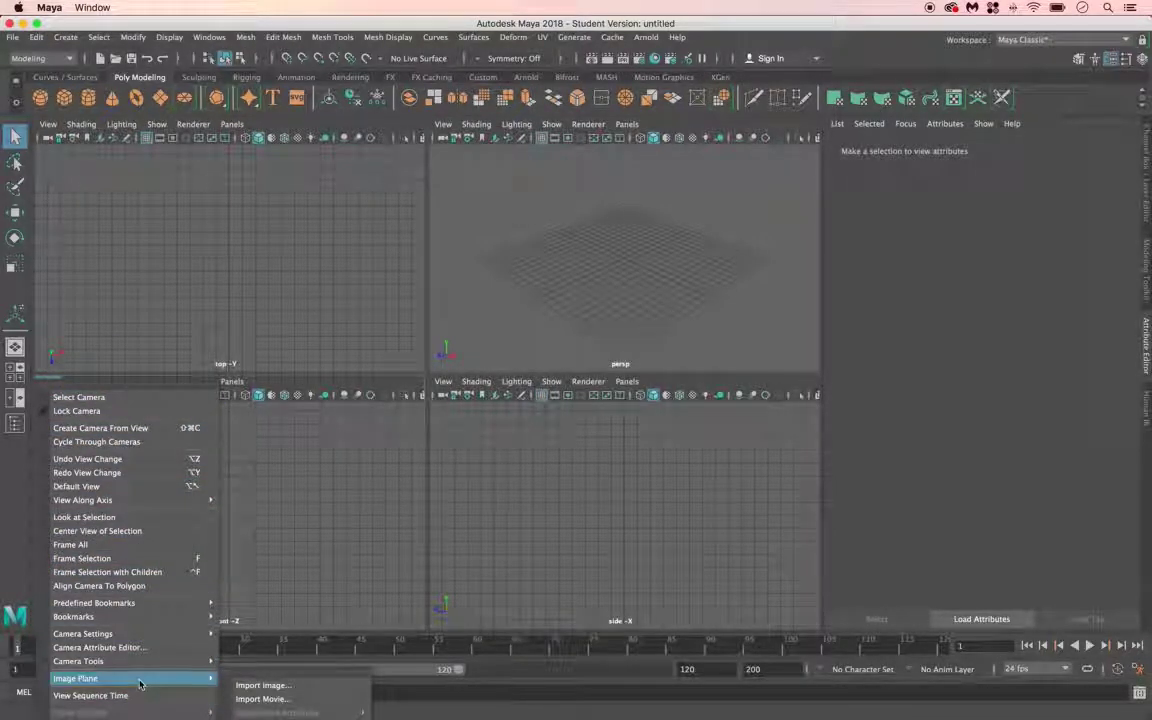
{"action": "left_click", "coordinate": [262, 686]}
{"action": "scroll", "coordinate": [201, 252], "scroll_direction": "down", "scroll_amount": 3}
{"action": "left_click", "coordinate": [174, 234]}
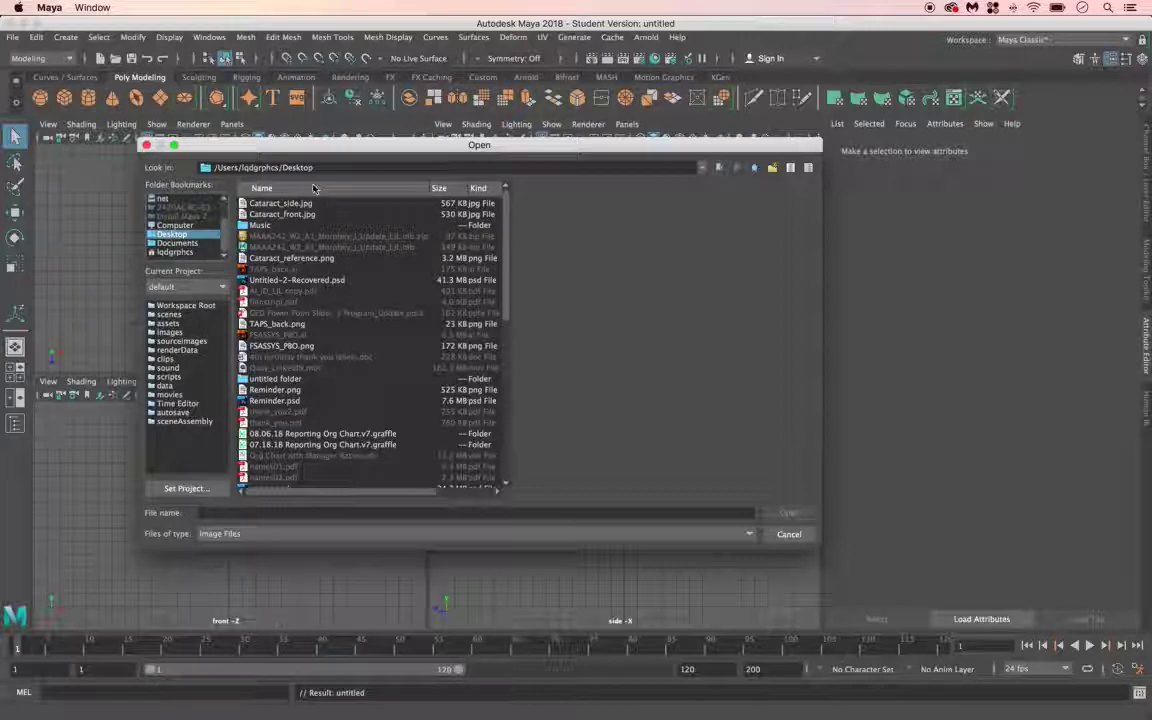
{"action": "left_click", "coordinate": [282, 214]}
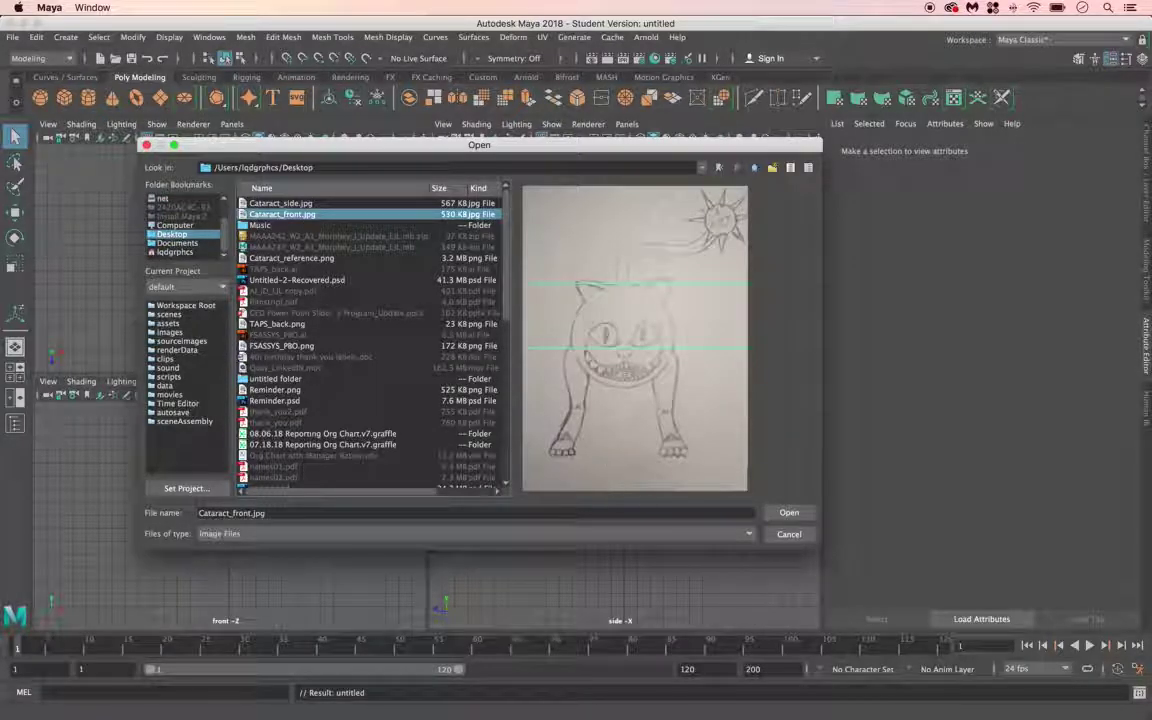
{"action": "left_click", "coordinate": [787, 513]}
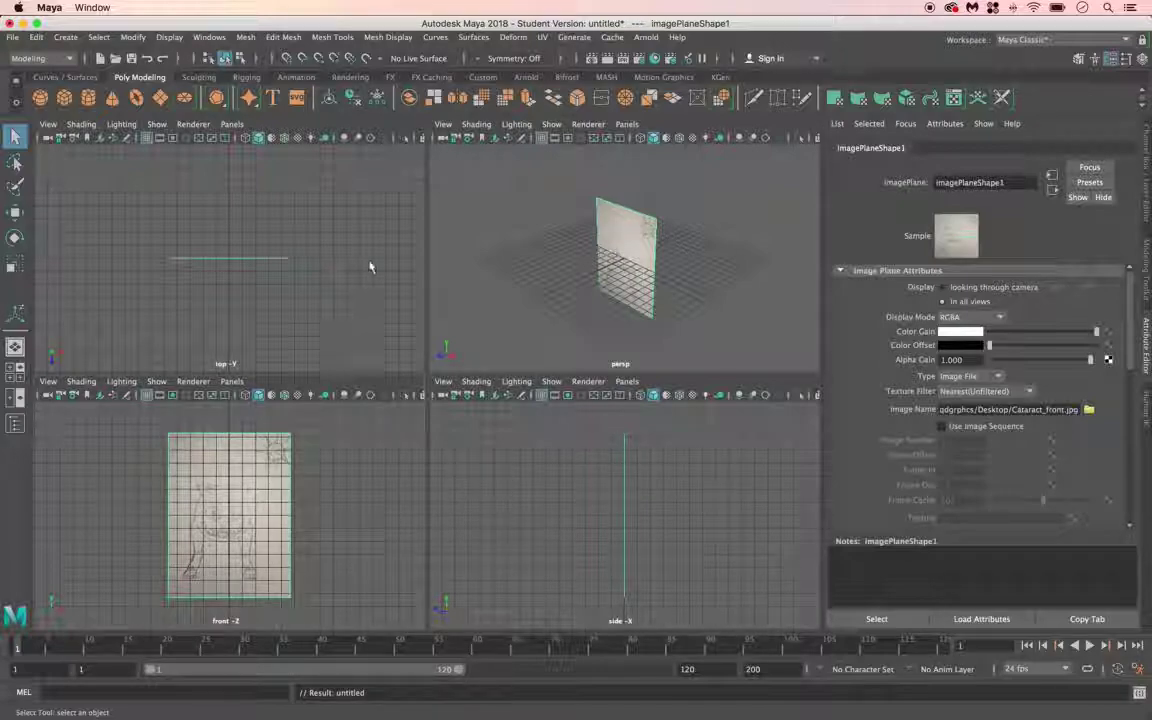
Step: Move the front image plane backward along Z to about -4.64
{"action": "left_click_drag", "start_coordinate": [219, 209], "coordinate": [278, 274]}
{"action": "left_click", "coordinate": [15, 212]}
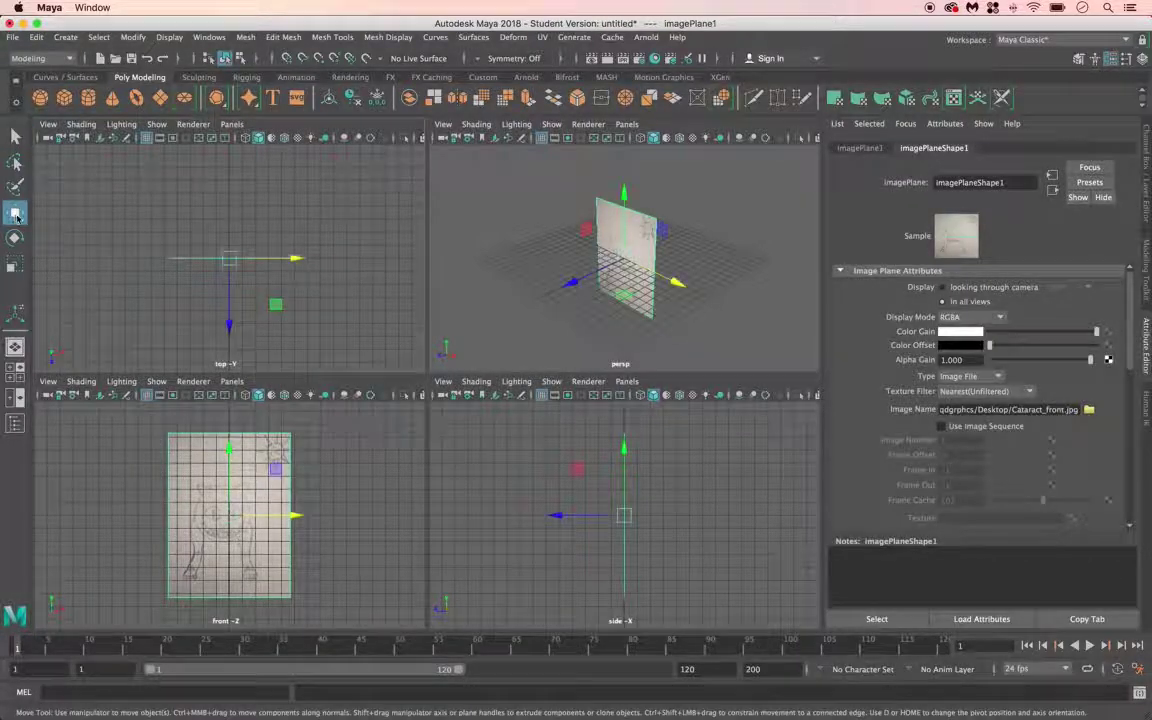
{"action": "left_click_drag", "start_coordinate": [557, 517], "coordinate": [618, 522]}
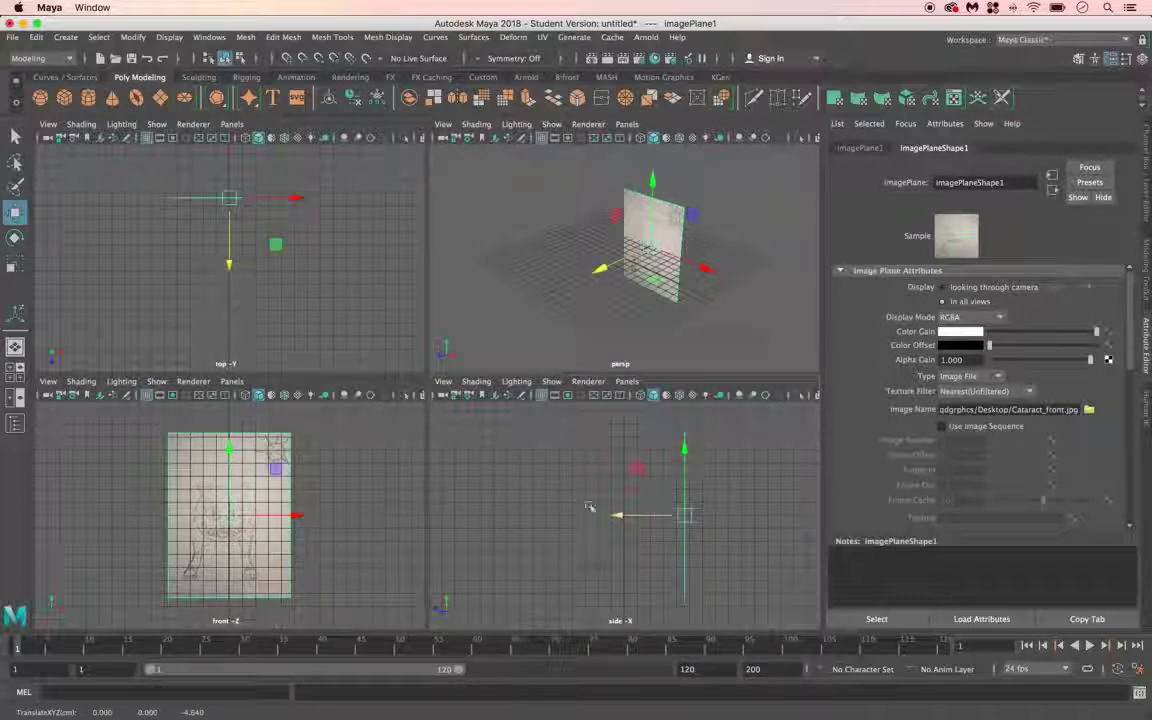
Step: Import Cataract_side.jpg from the Desktop as an image plane for the side view
{"action": "left_click", "coordinate": [443, 381]}
{"action": "mouse_move", "coordinate": [509, 604]}
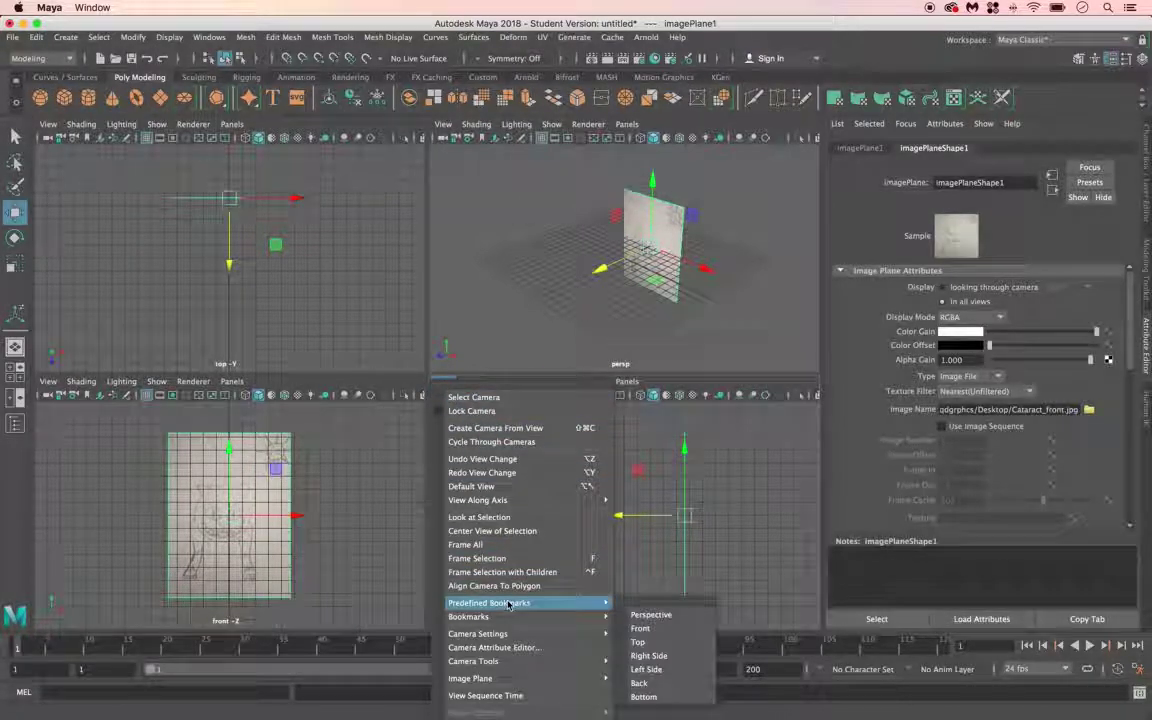
{"action": "mouse_move", "coordinate": [560, 678]}
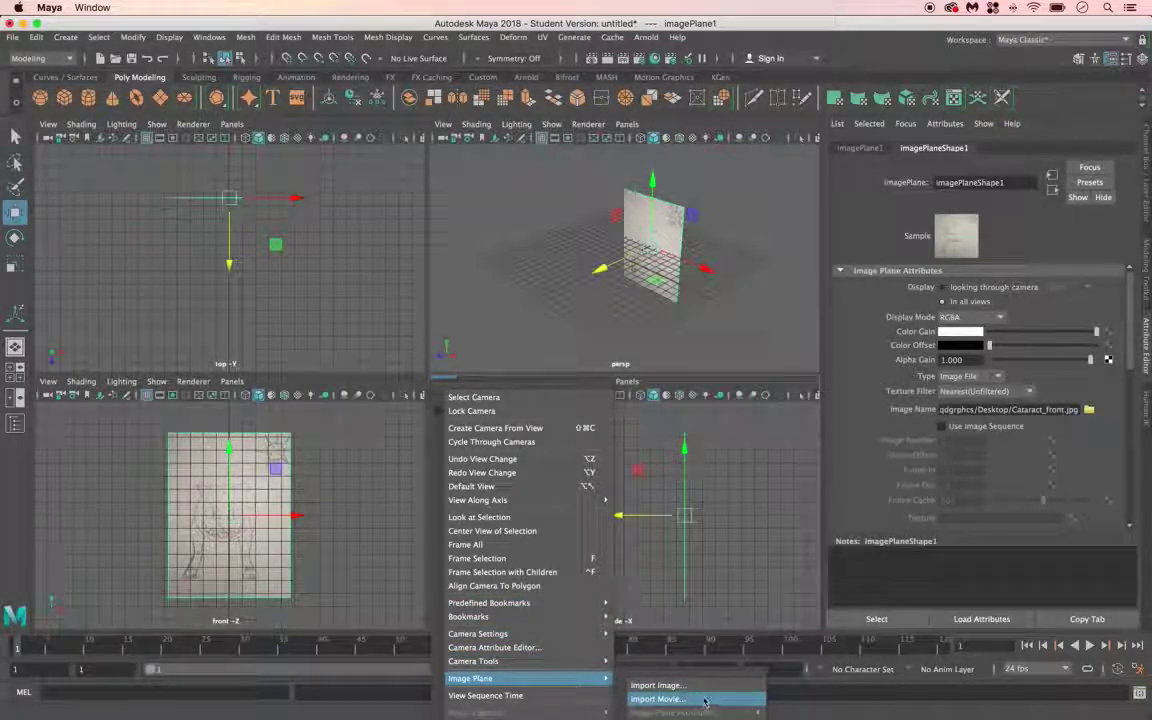
{"action": "left_click", "coordinate": [660, 685]}
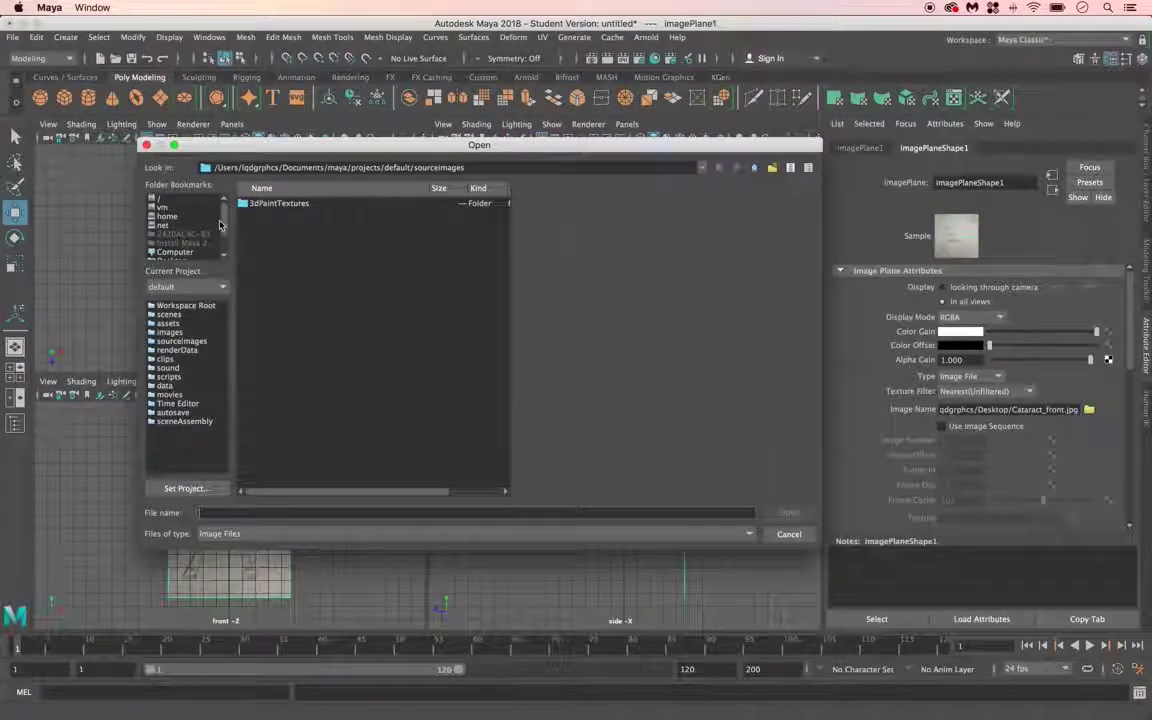
{"action": "scroll", "coordinate": [226, 235], "scroll_direction": "down", "scroll_amount": 2}
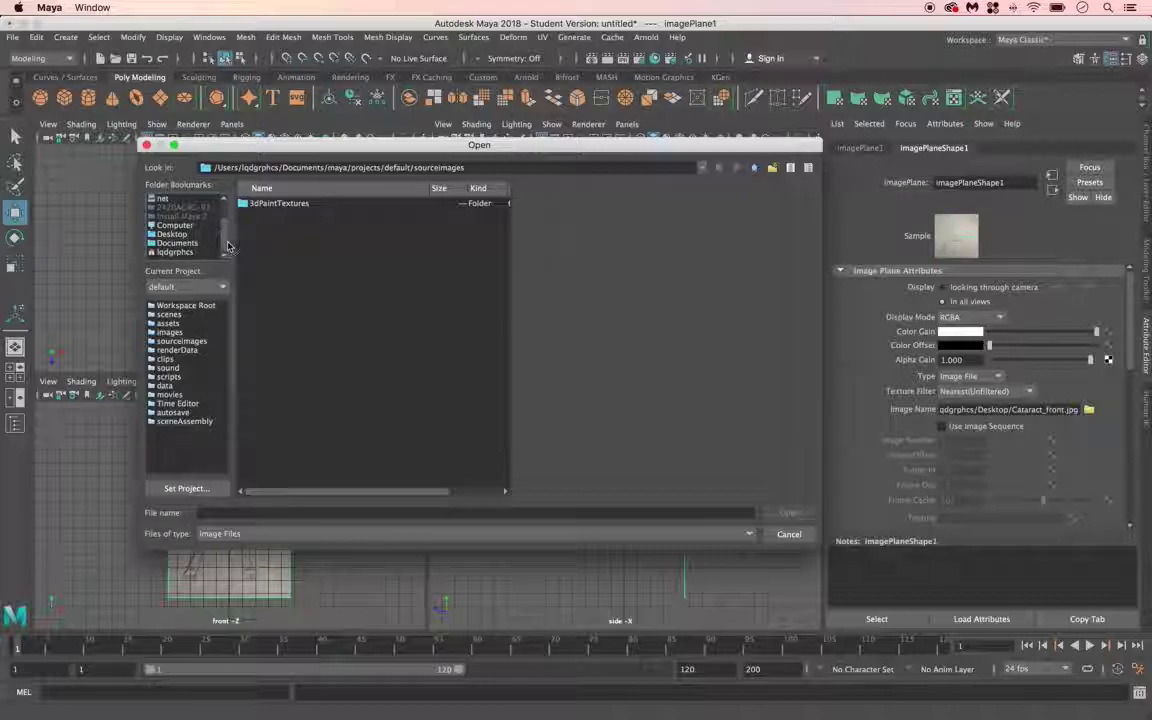
{"action": "left_click", "coordinate": [172, 234]}
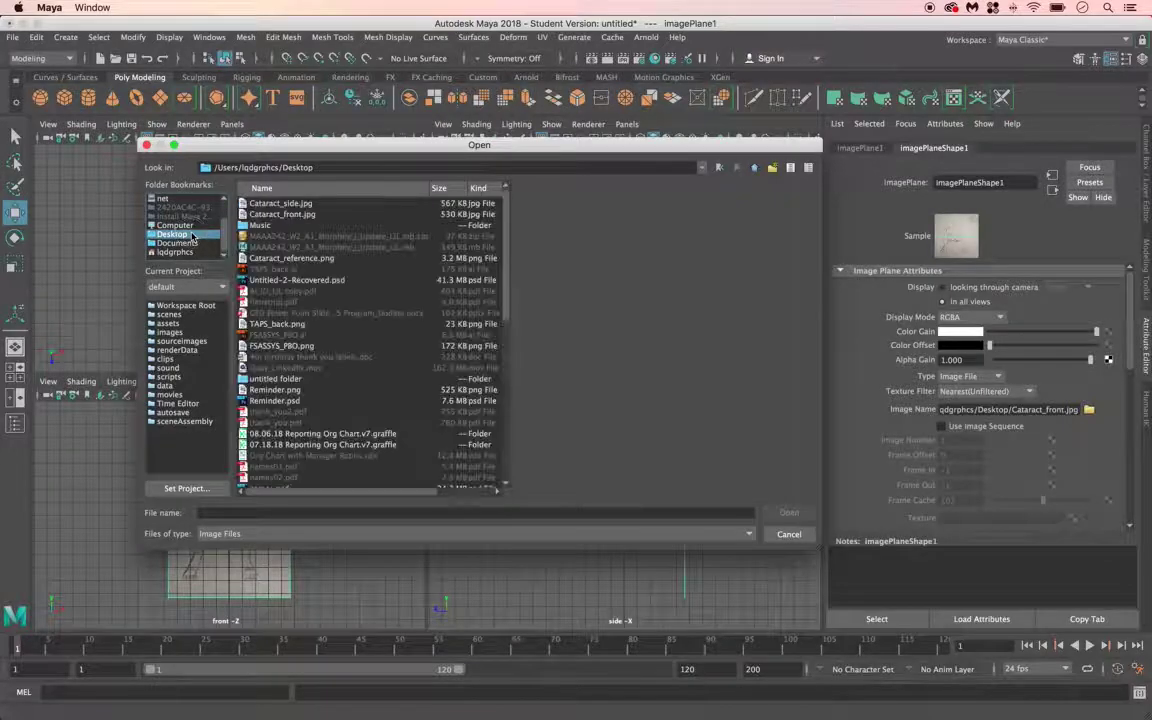
{"action": "left_click", "coordinate": [290, 214]}
{"action": "key", "text": "Up"}
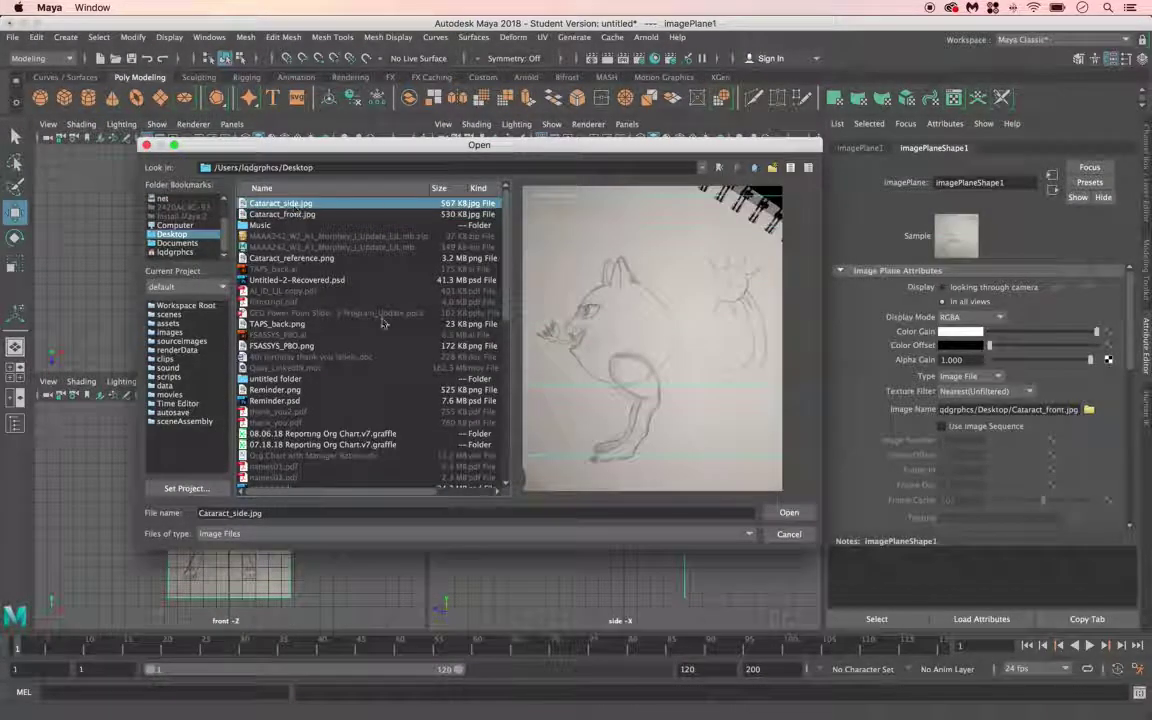
{"action": "key", "text": "Return"}
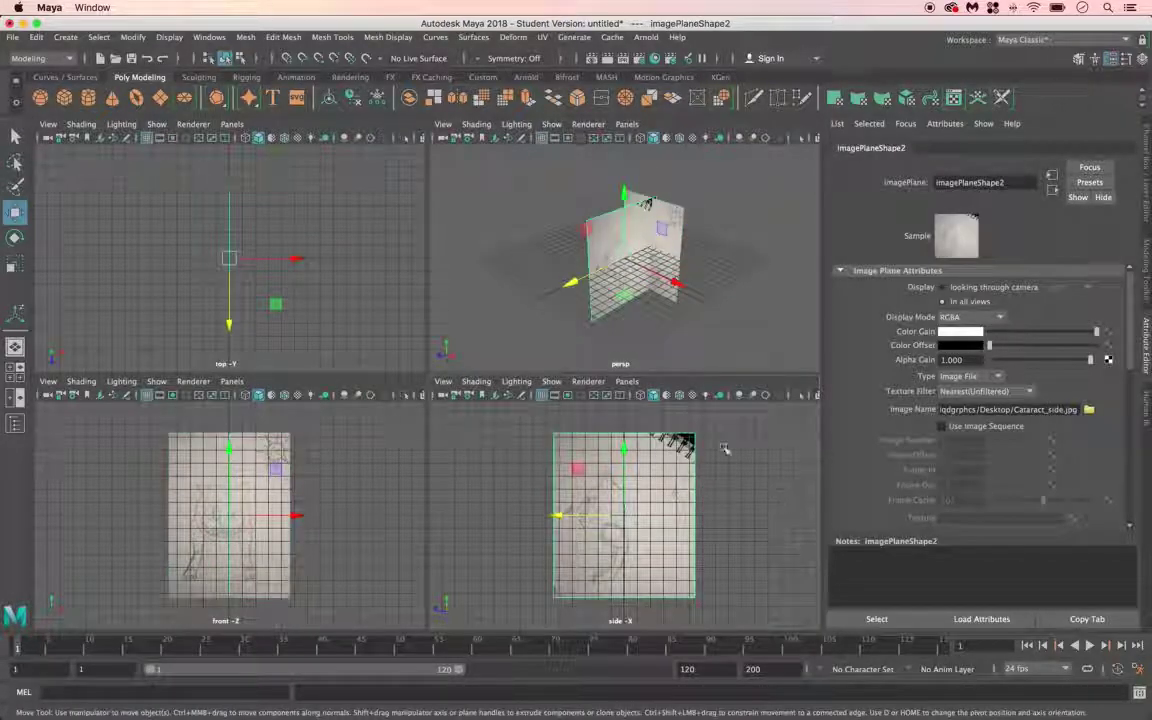
Step: Move the side image plane to about -4.87 on X and push the front plane farther back until their edges meet
{"action": "left_click_drag", "start_coordinate": [672, 283], "coordinate": [642, 268]}
{"action": "left_click_drag", "start_coordinate": [641, 213], "coordinate": [640, 214]}
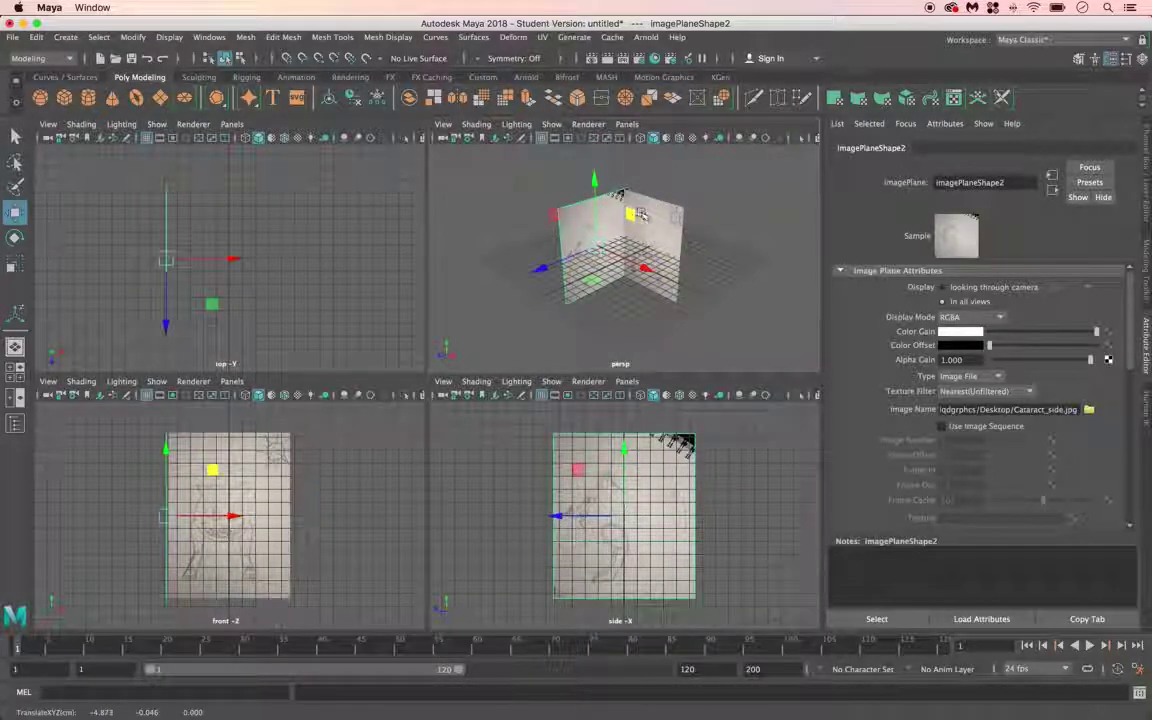
{"action": "left_click", "coordinate": [644, 242]}
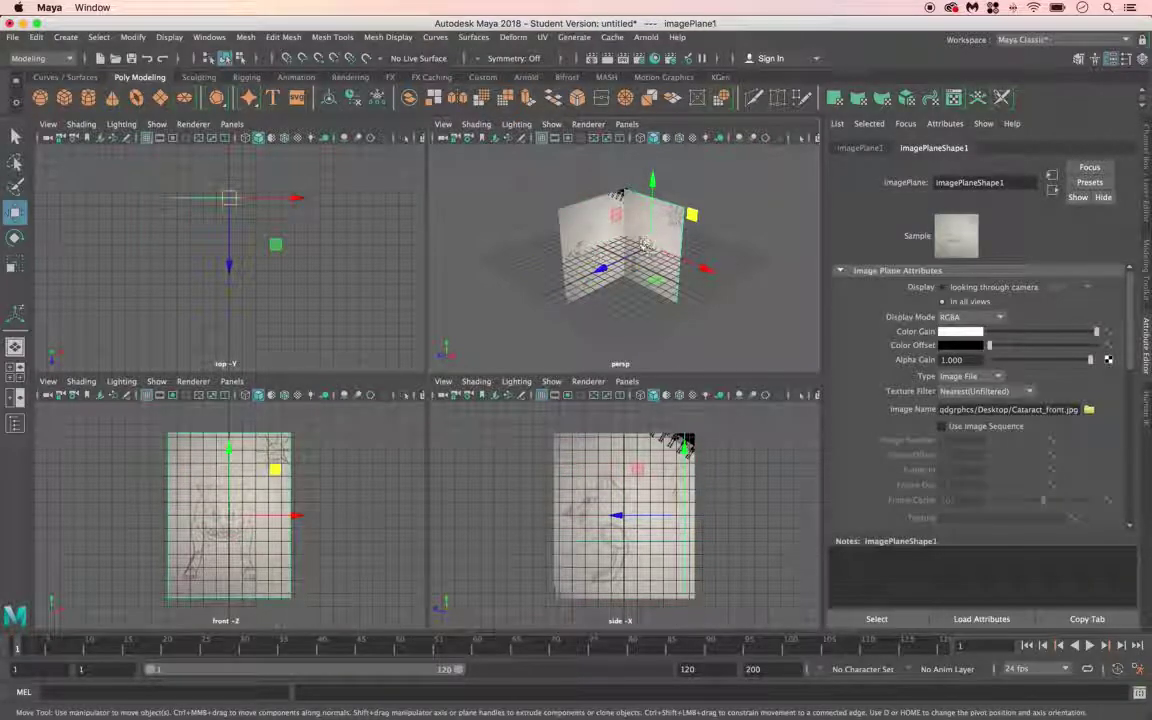
{"action": "left_click_drag", "start_coordinate": [603, 267], "coordinate": [606, 266]}
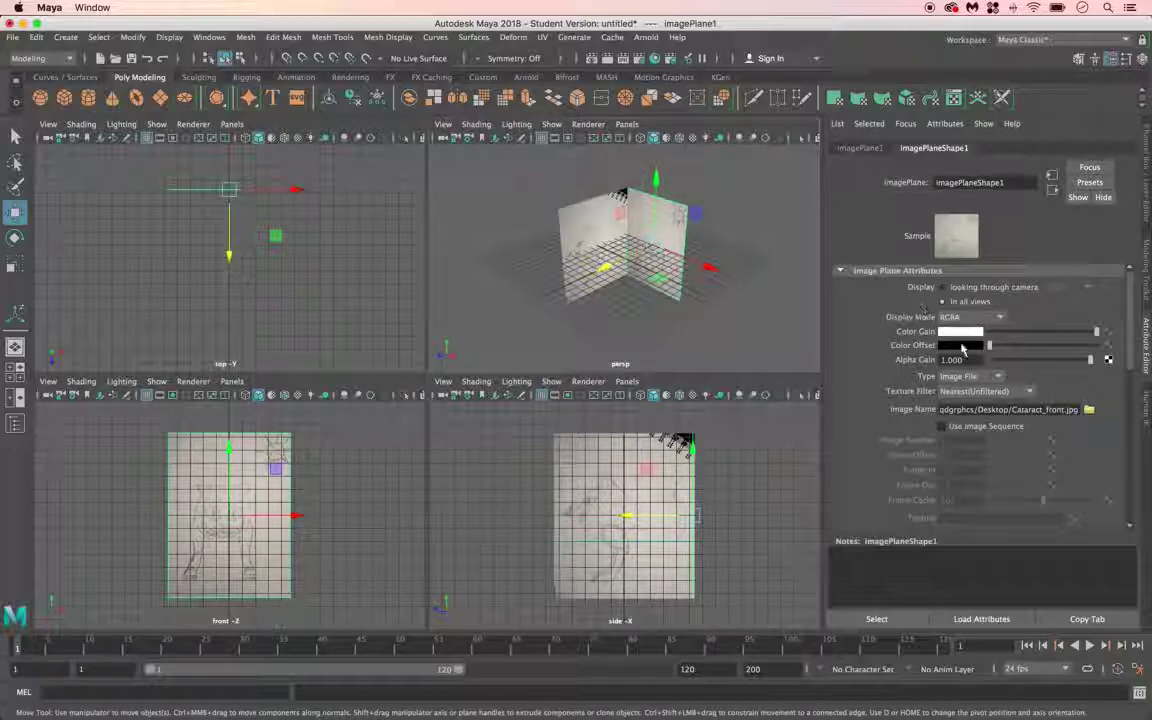
Step: Set the alpha gain of both the front and side image planes to 0.5
{"action": "left_click_drag", "start_coordinate": [966, 360], "coordinate": [817, 337]}
{"action": "type", "text": ".5"}
{"action": "key", "text": "Return"}
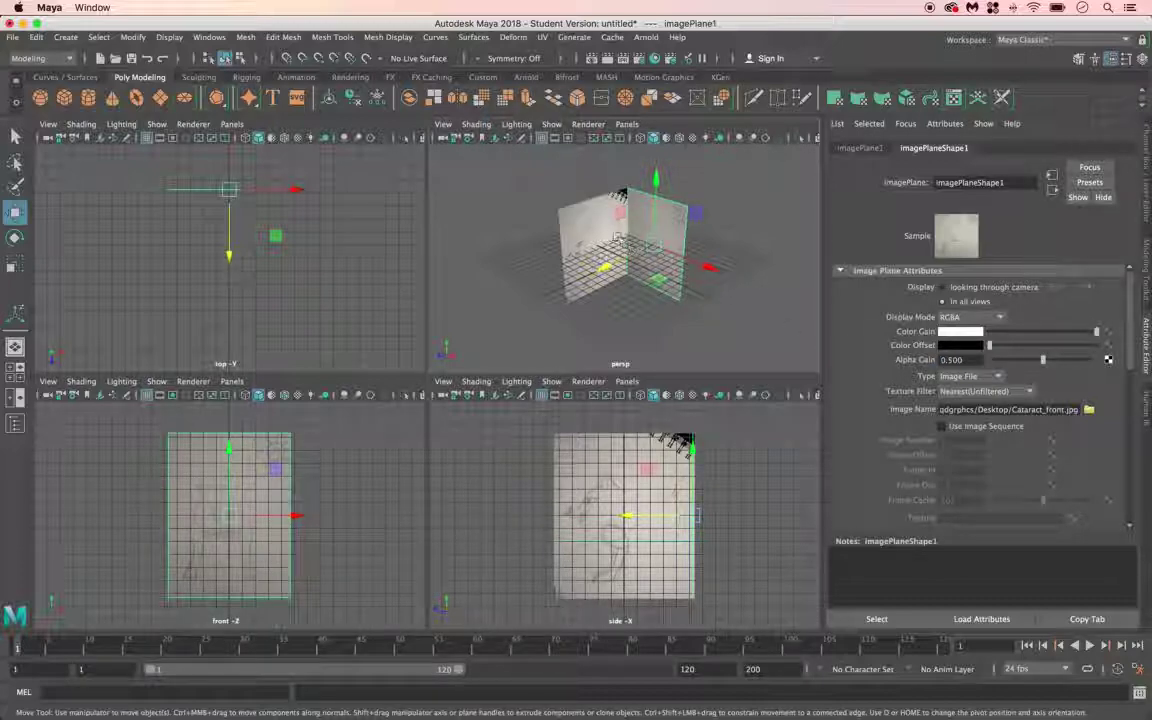
{"action": "left_click", "coordinate": [561, 195]}
{"action": "left_click", "coordinate": [962, 359]}
{"action": "type", "text": ".5"}
{"action": "key", "text": "Return"}
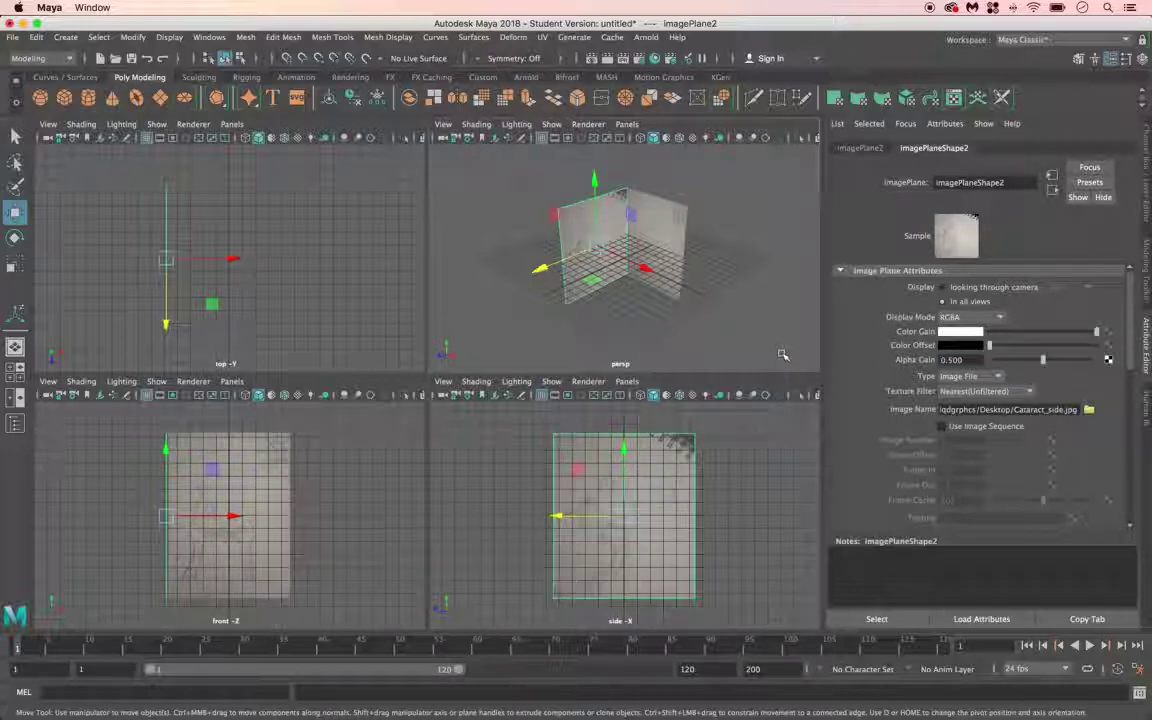
Step: Select both image planes in an enlarged perspective view and raise them together until they stand on the grid
{"action": "key", "text": "space"}
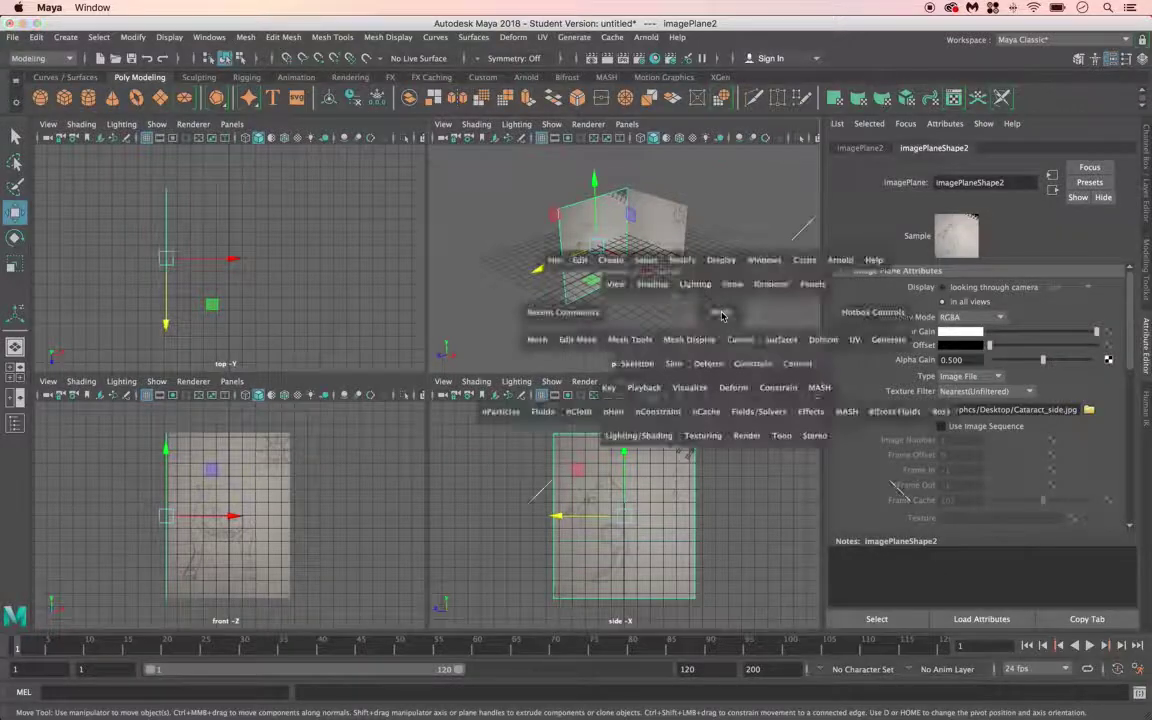
{"action": "scroll", "coordinate": [480, 425], "scroll_direction": "up", "scroll_amount": 5}
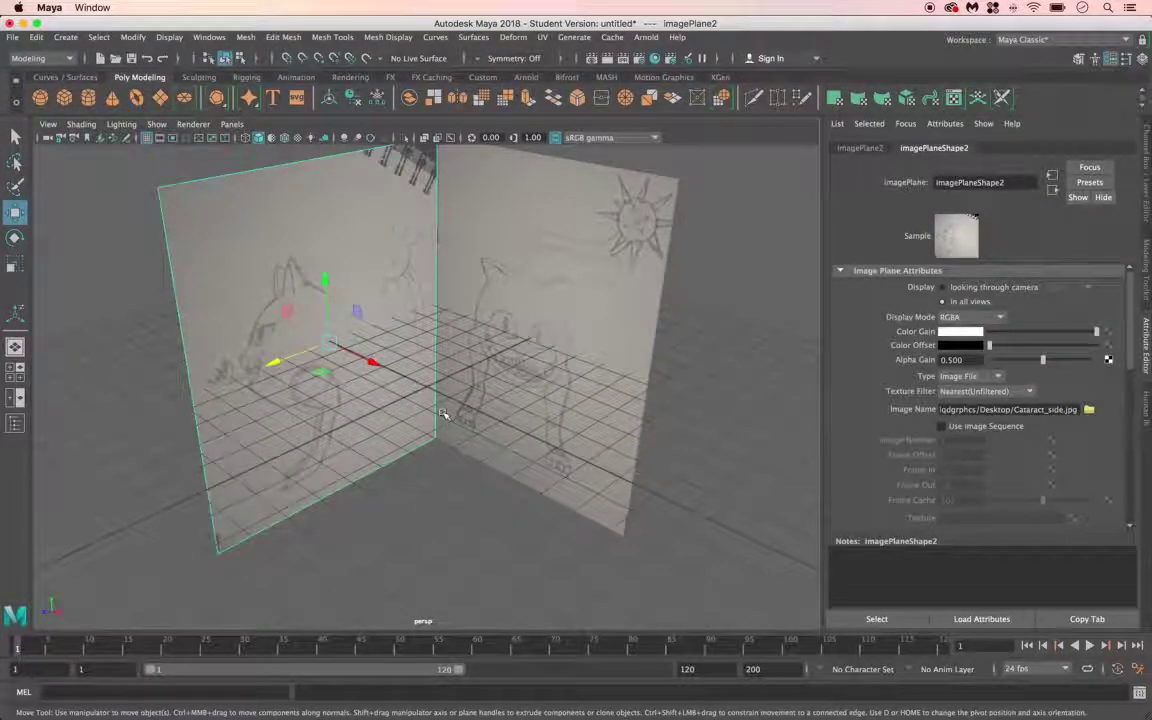
{"action": "mouse_move", "coordinate": [442, 413]}
{"action": "left_mouse_down", "text": "alt"}
{"action": "mouse_move", "coordinate": [463, 378]}
{"action": "mouse_move", "coordinate": [507, 386]}
{"action": "mouse_move", "coordinate": [504, 401]}
{"action": "mouse_move", "coordinate": [432, 383]}
{"action": "mouse_move", "coordinate": [442, 391]}
{"action": "left_mouse_up", "text": "alt"}
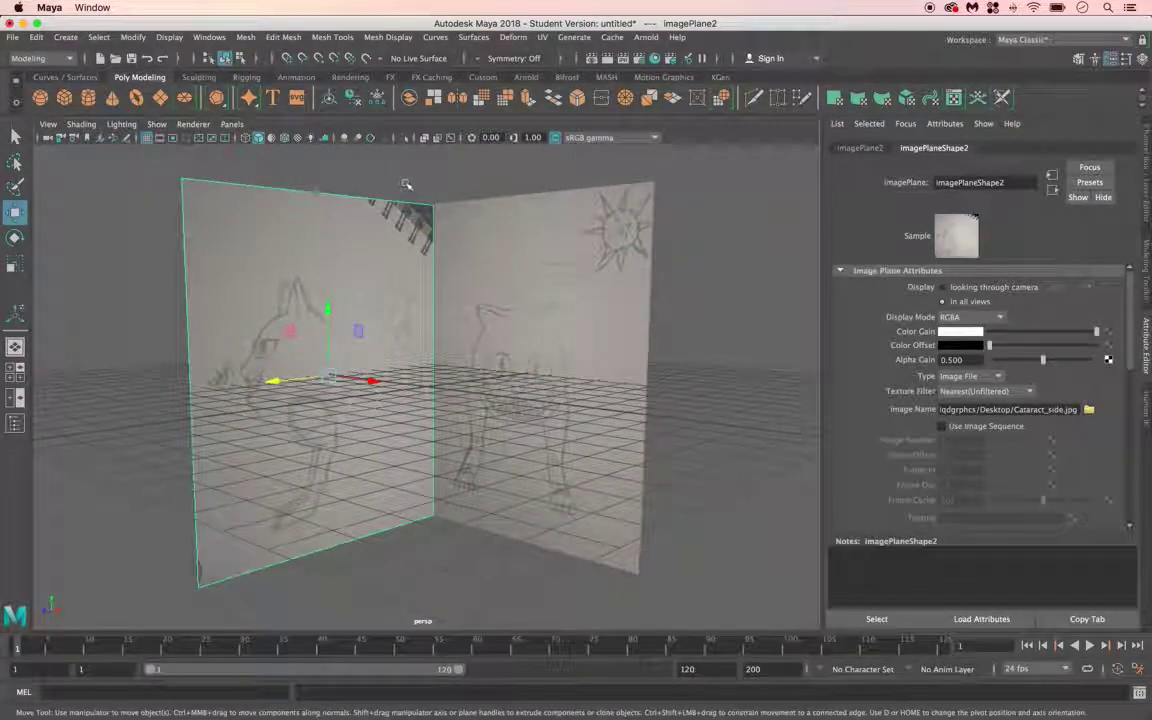
{"action": "left_click", "coordinate": [476, 349]}
{"action": "left_click_drag", "start_coordinate": [525, 312], "coordinate": [550, 124]}
{"action": "scroll", "coordinate": [492, 205], "scroll_direction": "down", "scroll_amount": 3}
{"action": "middle_click_drag", "start_coordinate": [491, 204], "coordinate": [483, 324], "text": "alt"}
{"action": "scroll", "coordinate": [480, 328], "scroll_direction": "down", "scroll_amount": 4}
{"action": "mouse_move", "coordinate": [440, 368]}
{"action": "left_mouse_down", "text": "alt"}
{"action": "mouse_move", "coordinate": [458, 375]}
{"action": "mouse_move", "coordinate": [435, 363]}
{"action": "mouse_move", "coordinate": [445, 371]}
{"action": "left_mouse_up", "text": "alt"}
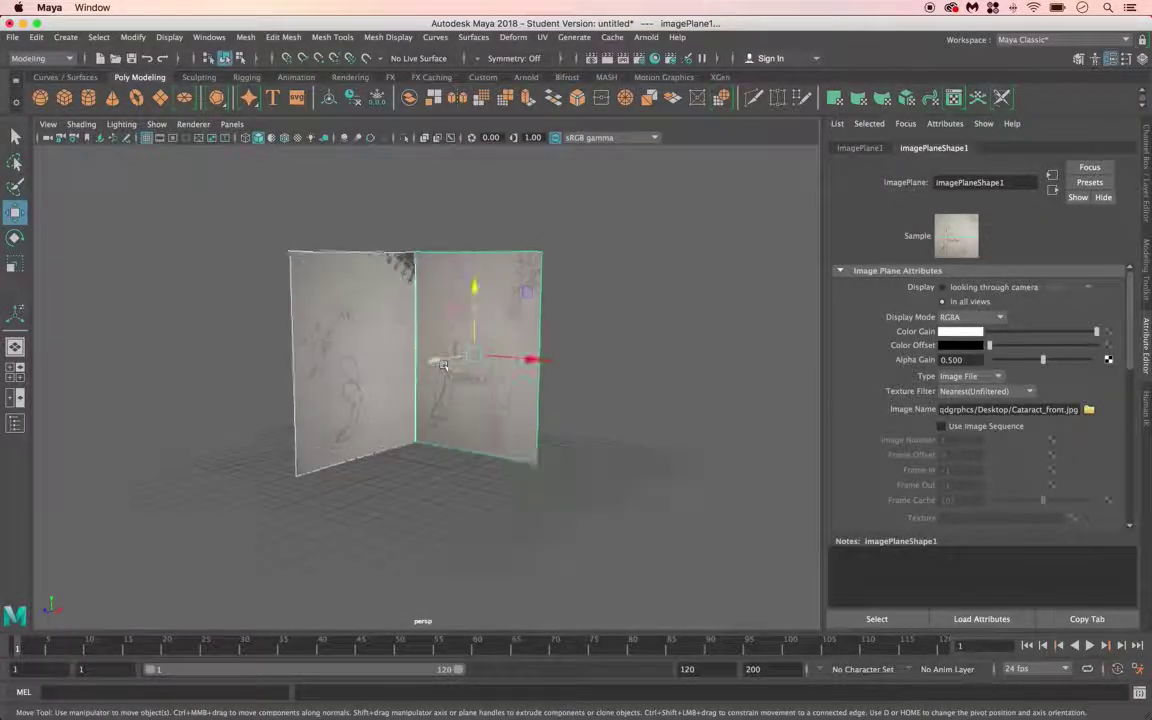
Step: Create a polygon cube between the image planes and raise it above the grid to the height of the sketched body
{"action": "scroll", "coordinate": [445, 370], "scroll_direction": "up", "scroll_amount": 5}
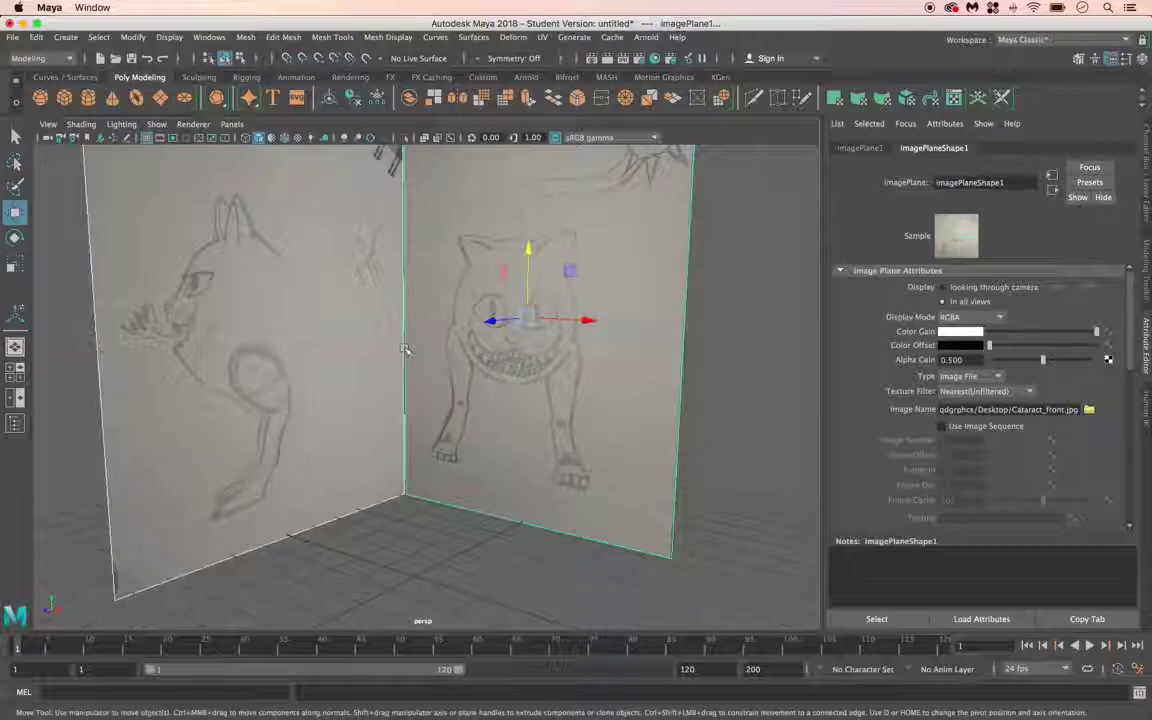
{"action": "scroll", "coordinate": [474, 403], "scroll_direction": "down", "scroll_amount": 5}
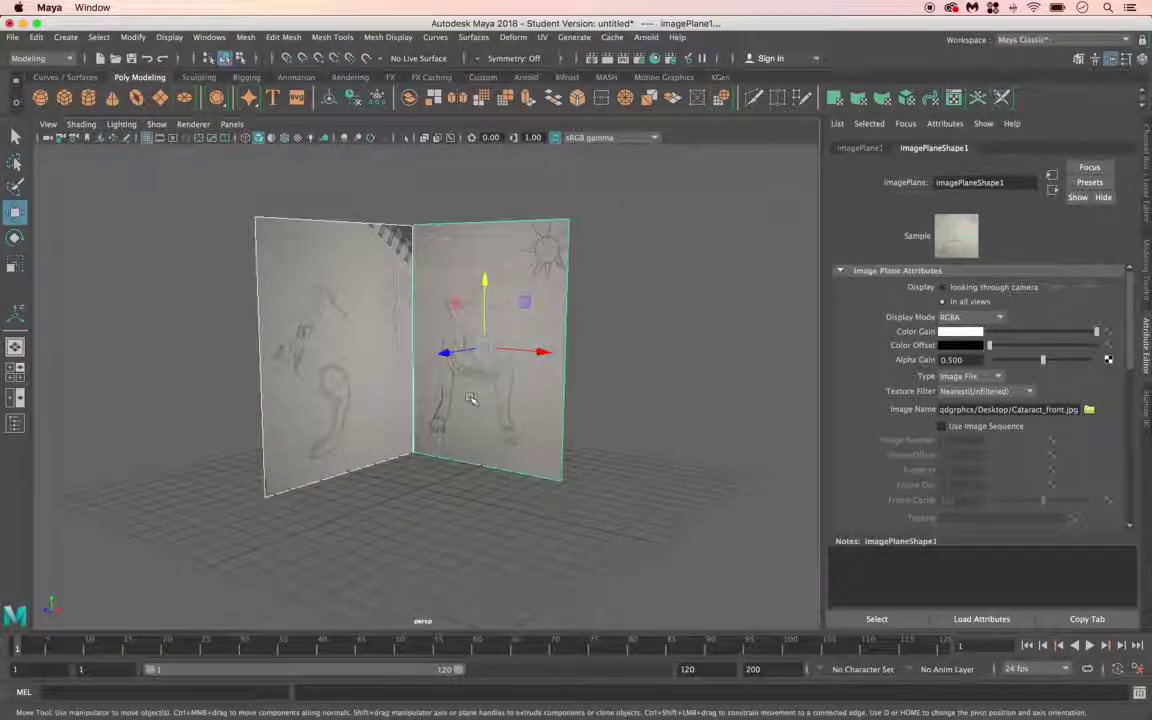
{"action": "left_click", "coordinate": [64, 98]}
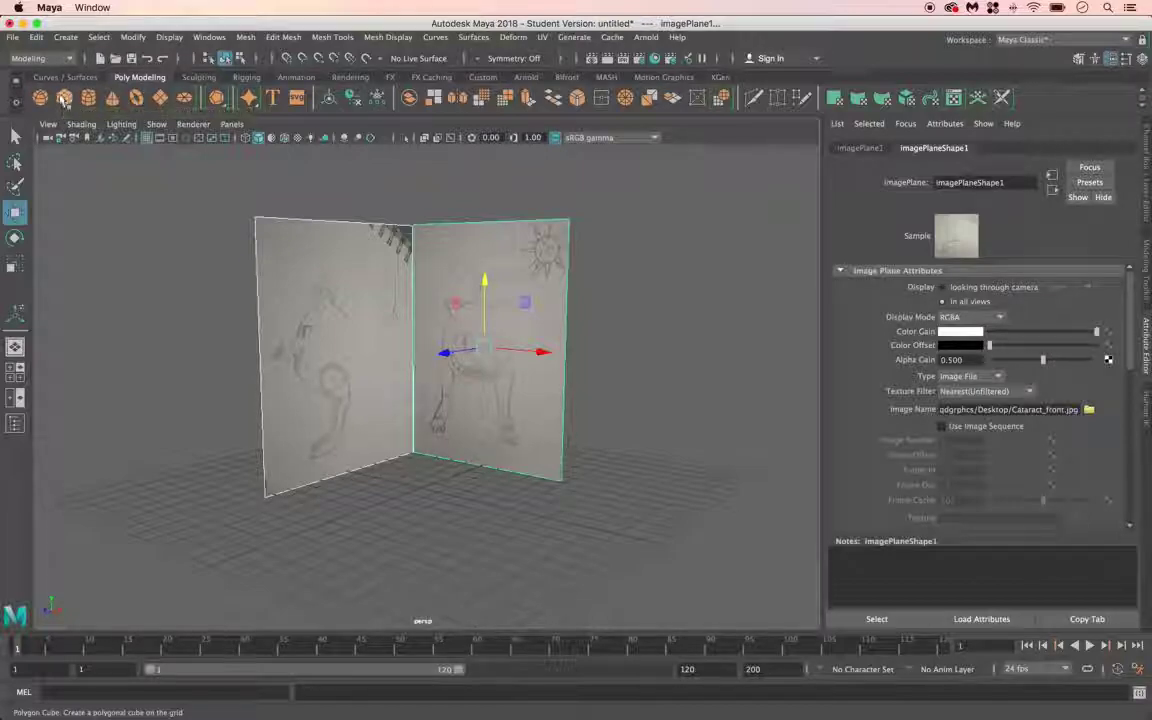
{"action": "left_click_drag", "start_coordinate": [421, 430], "coordinate": [420, 293]}
{"action": "scroll", "coordinate": [426, 411], "scroll_direction": "down", "scroll_amount": 4}
{"action": "scroll", "coordinate": [424, 410], "scroll_direction": "up", "scroll_amount": 8}
{"action": "scroll", "coordinate": [424, 410], "scroll_direction": "up", "scroll_amount": 2}
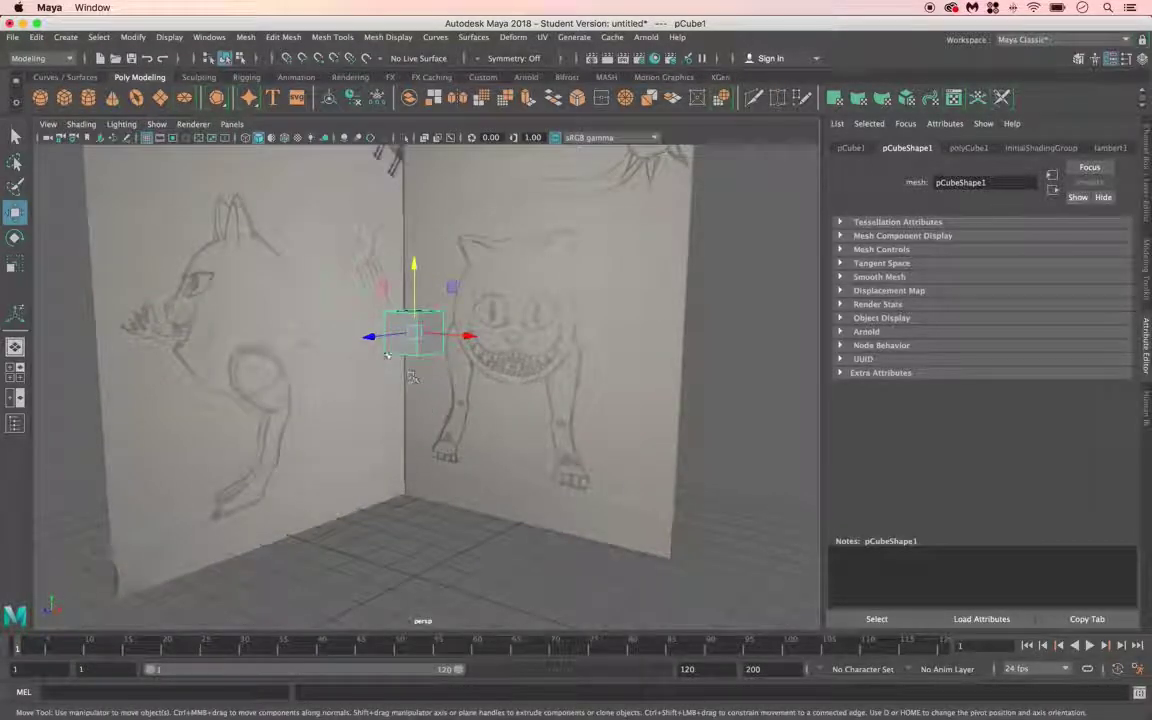
Step: Scale the cube up uniformly to about 4.18 times its original size
{"action": "left_click_drag", "start_coordinate": [381, 360], "coordinate": [417, 393], "text": "alt"}
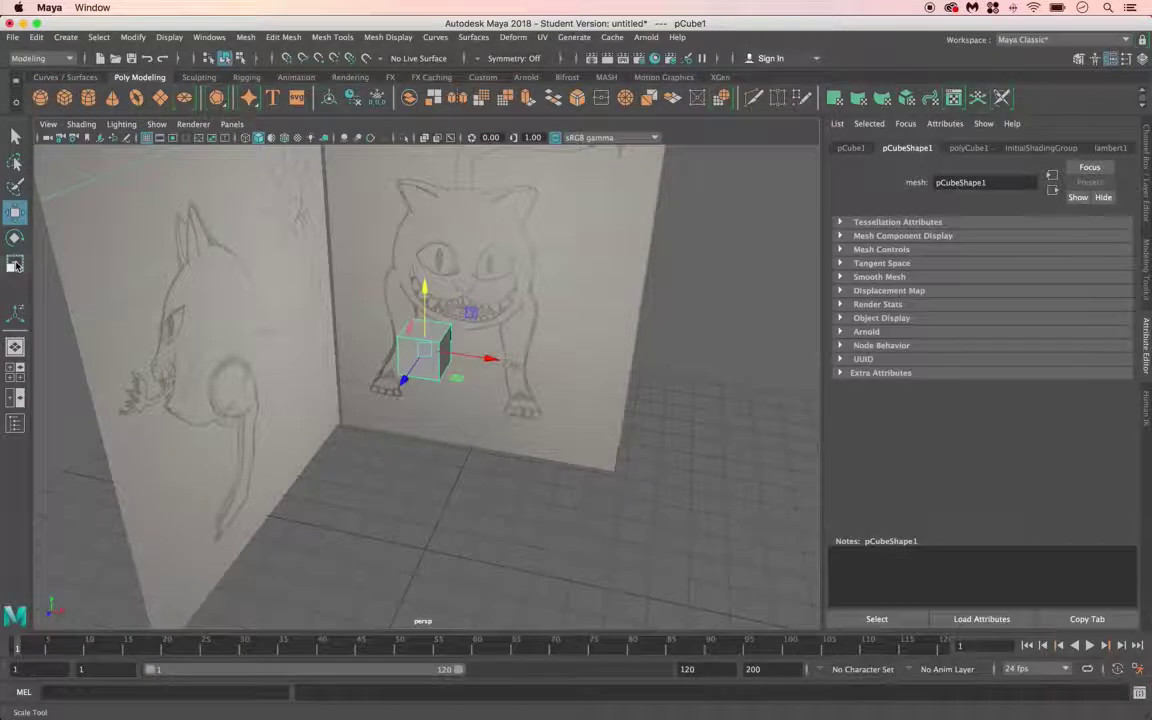
{"action": "left_click", "coordinate": [16, 261]}
{"action": "left_click_drag", "start_coordinate": [425, 345], "coordinate": [525, 299]}
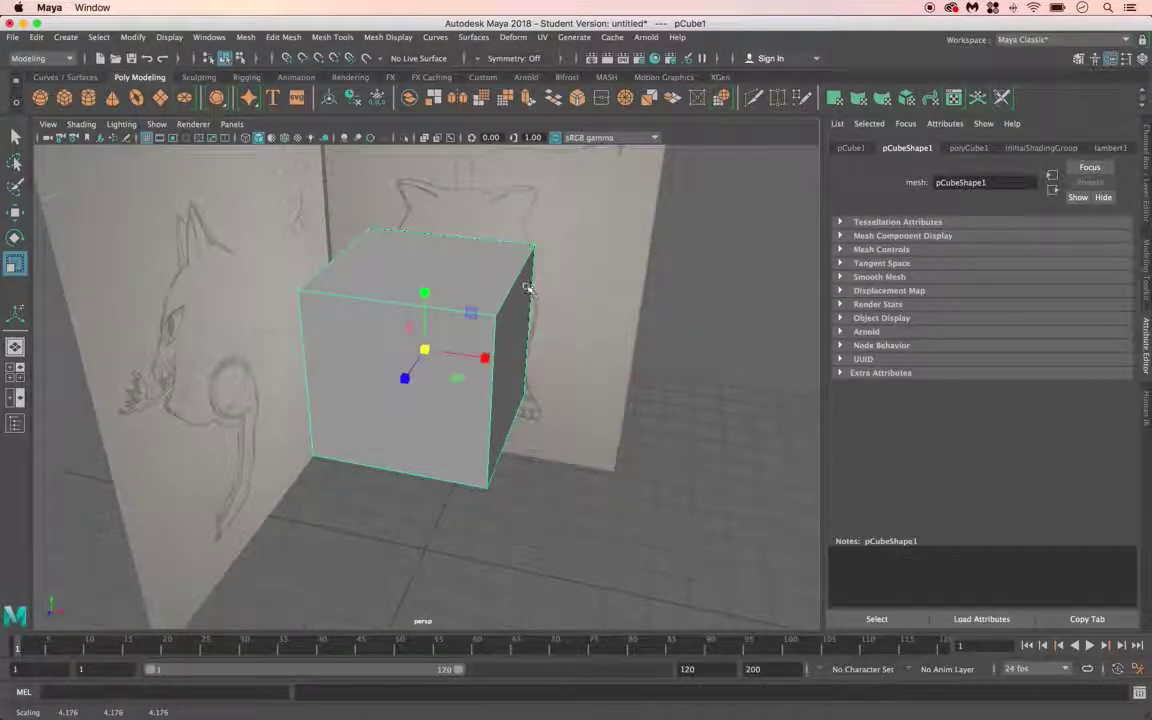
Step: Preview the cube smoothed against the sketches and return it to its unsmoothed display
{"action": "key", "text": "3"}
{"action": "mouse_move", "coordinate": [430, 280]}
{"action": "left_mouse_down", "text": "alt"}
{"action": "mouse_move", "coordinate": [404, 255]}
{"action": "mouse_move", "coordinate": [509, 257]}
{"action": "mouse_move", "coordinate": [447, 296]}
{"action": "left_mouse_up", "text": "alt"}
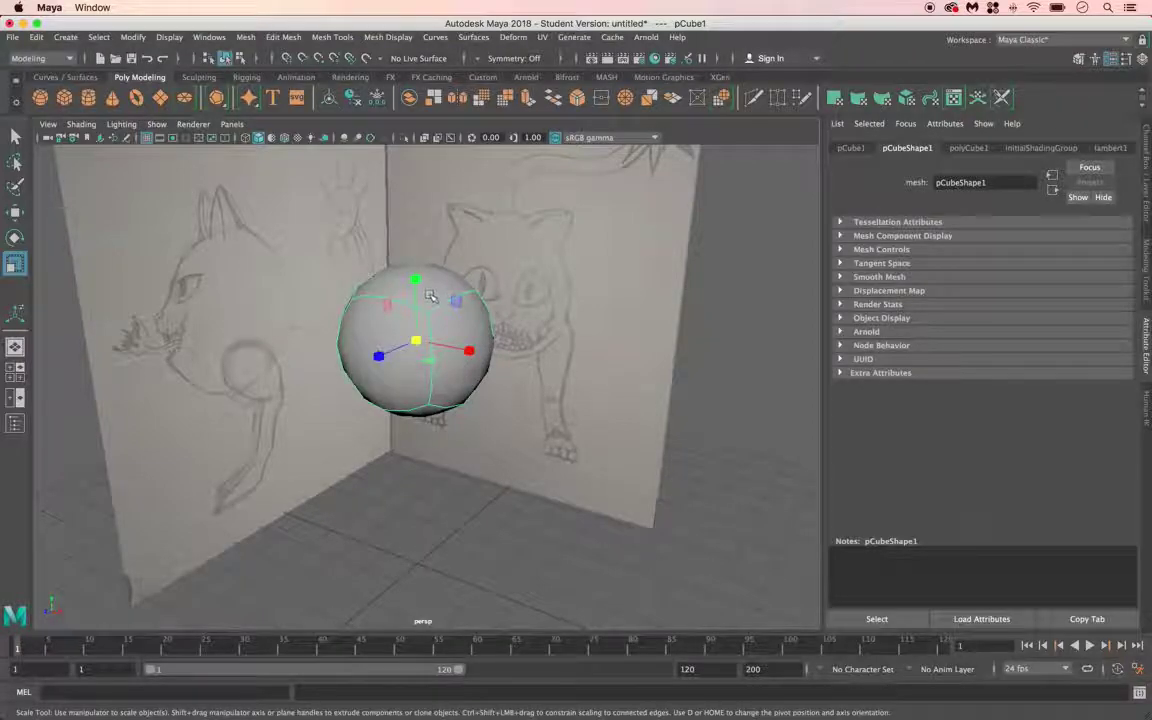
{"action": "key", "text": "1"}
{"action": "left_click_drag", "start_coordinate": [415, 332], "coordinate": [463, 330], "text": "alt"}
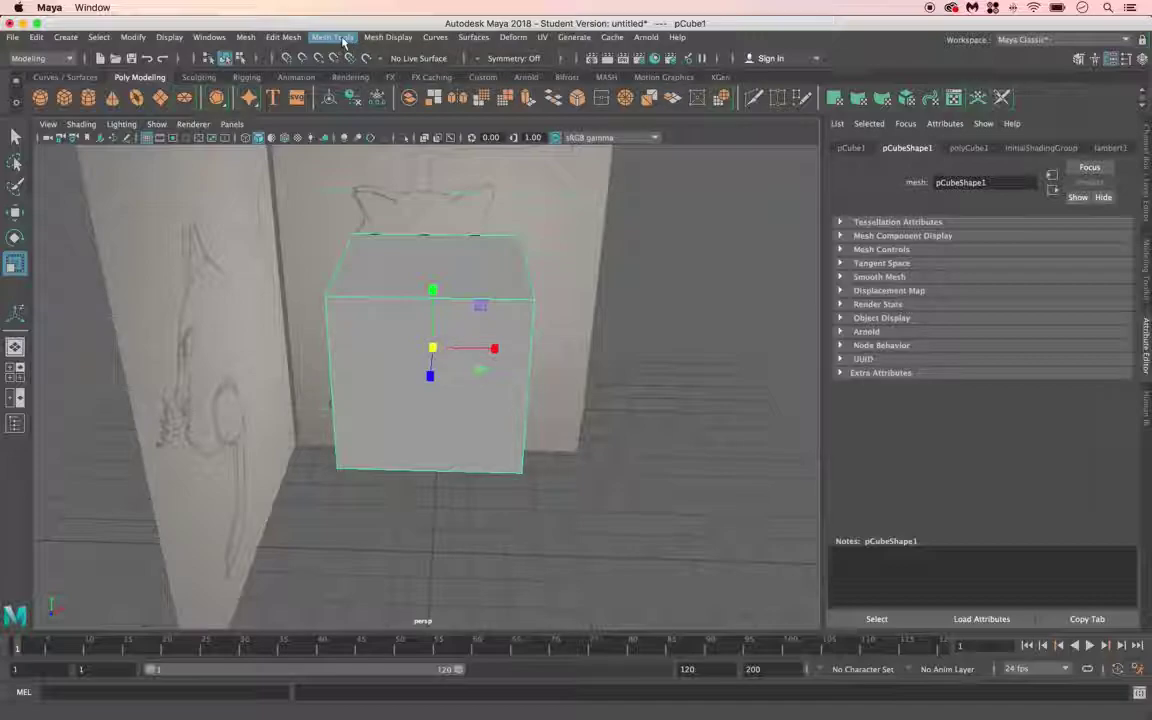
Step: Insert a vertical edge loop around the cube near the middle of its front and top faces
{"action": "left_click", "coordinate": [335, 37]}
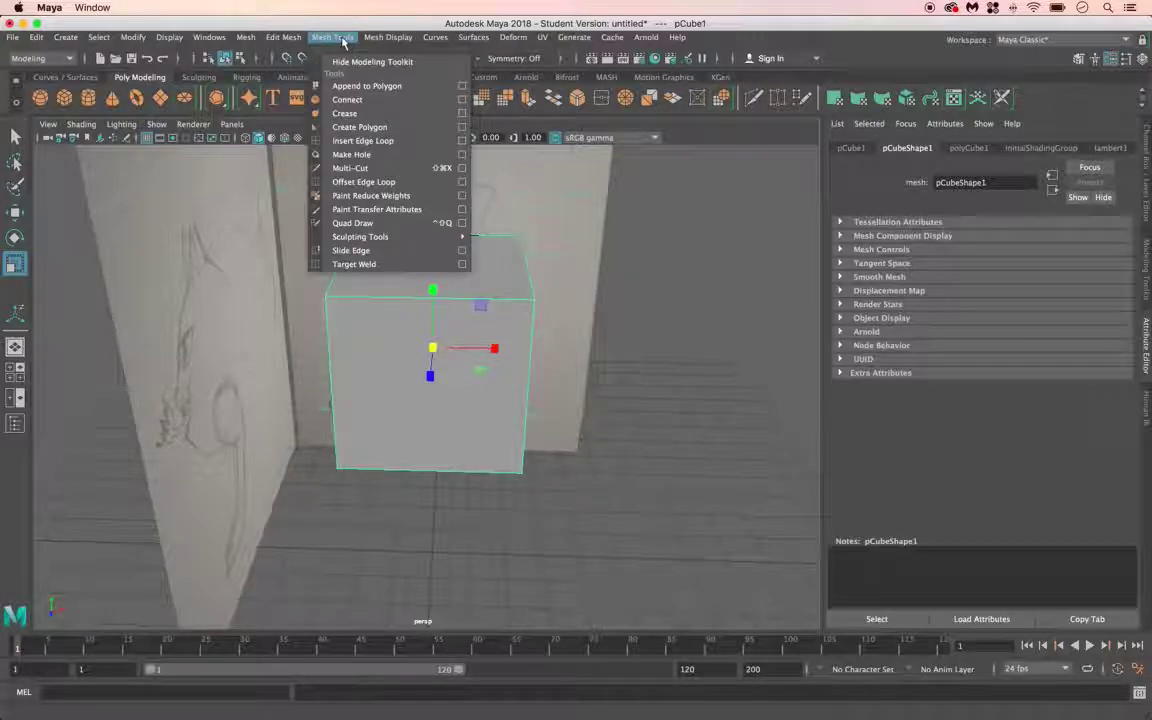
{"action": "left_click", "coordinate": [363, 140]}
{"action": "left_click", "coordinate": [428, 297]}
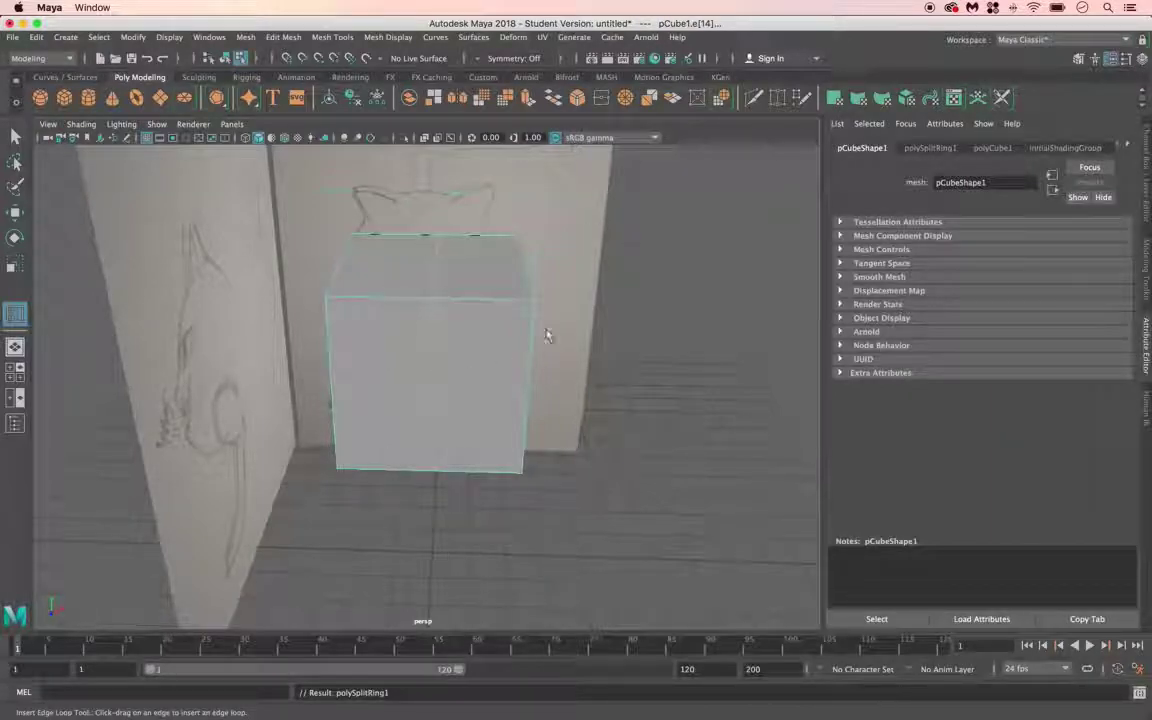
Step: Set the weight of the inserted edge loop's polySplitRing1 node to 0.5 to centre the loop, and clear the selection
{"action": "left_click", "coordinate": [1147, 195]}
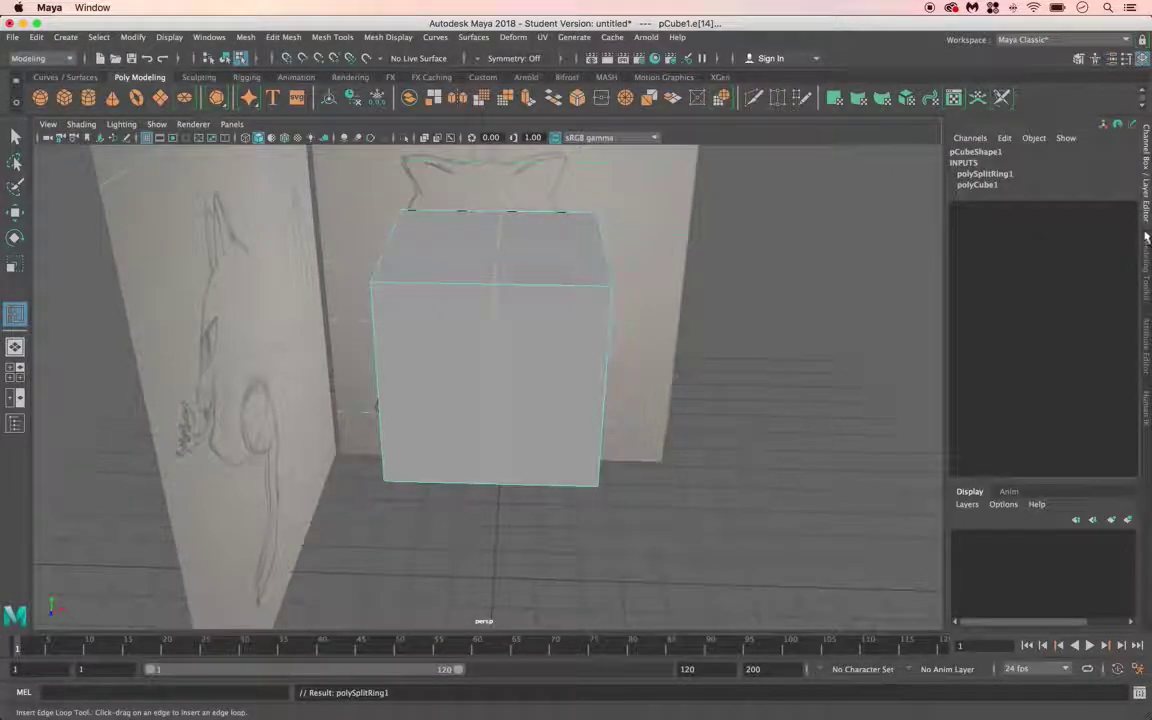
{"action": "left_click", "coordinate": [1147, 252]}
{"action": "left_click", "coordinate": [1148, 348]}
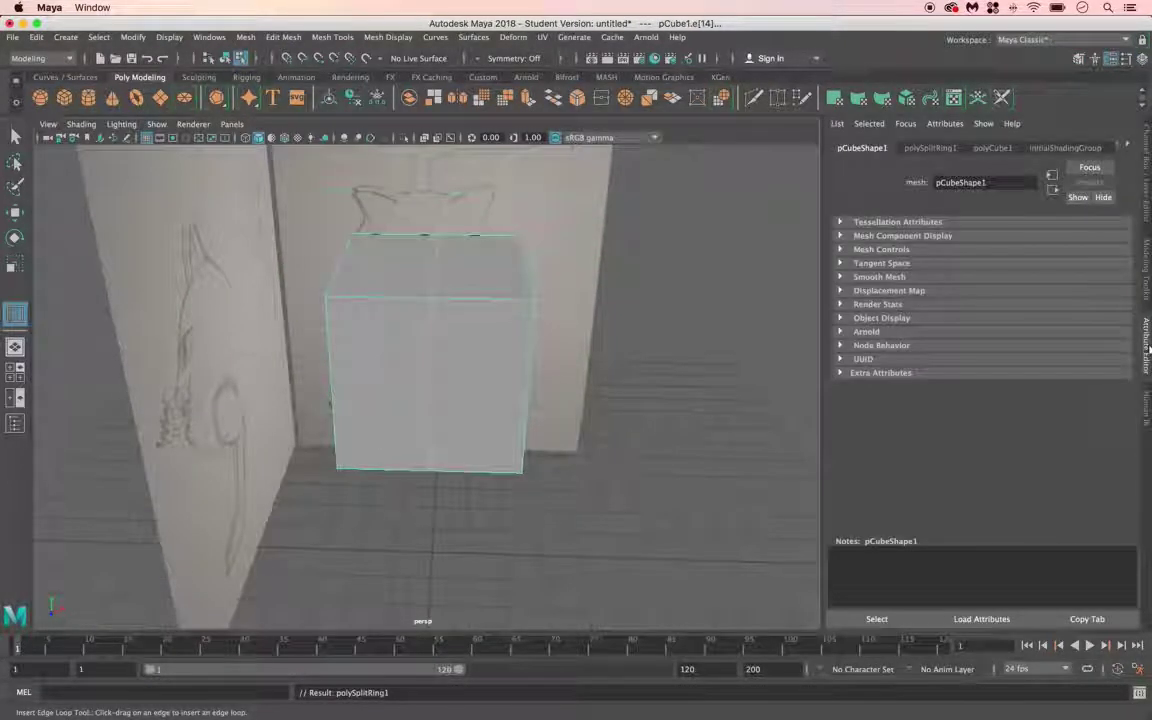
{"action": "left_click", "coordinate": [1070, 148]}
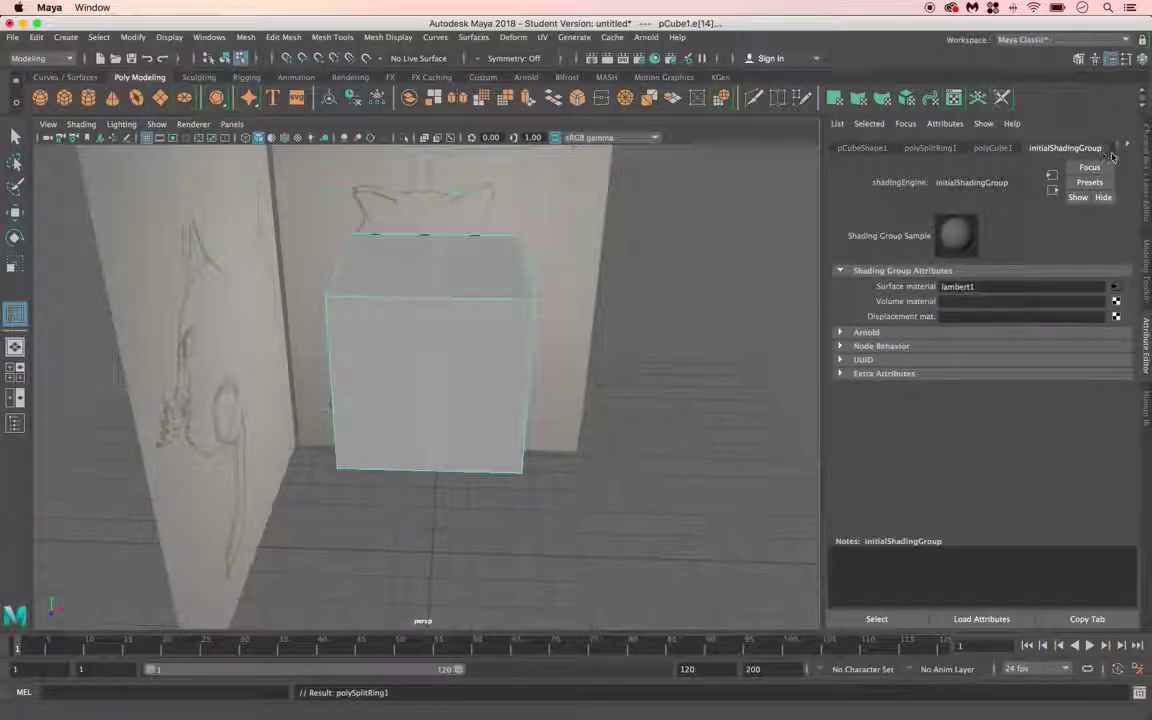
{"action": "left_click", "coordinate": [1147, 170]}
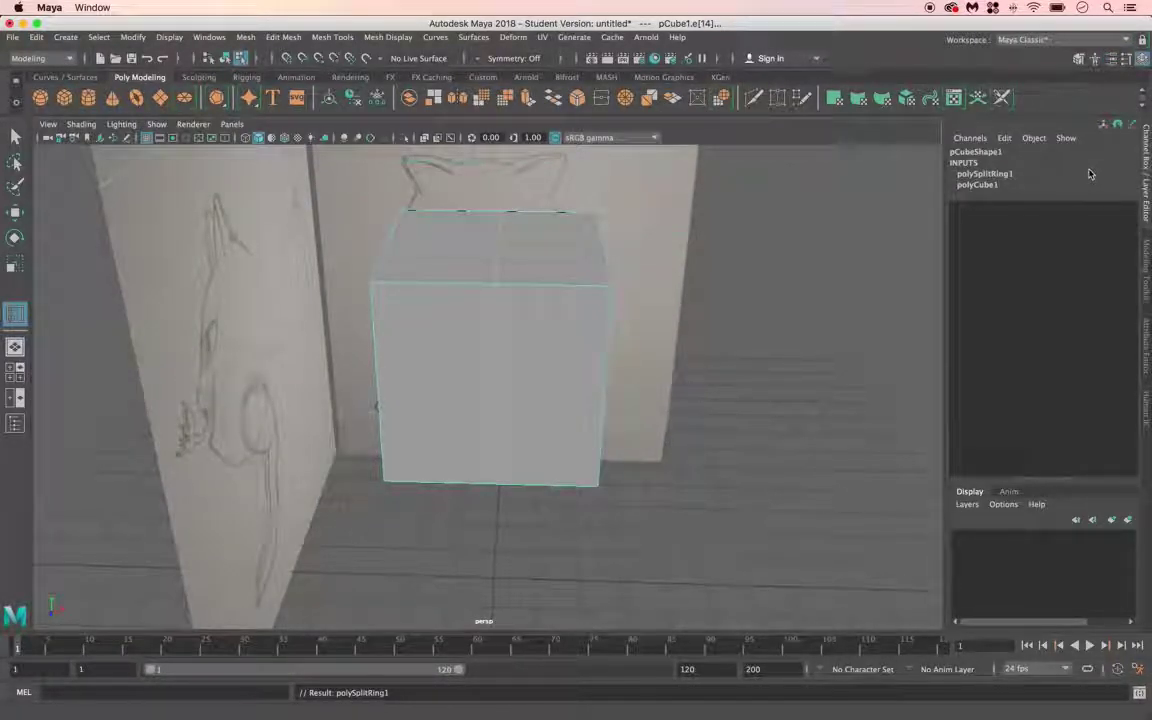
{"action": "left_click", "coordinate": [998, 178]}
{"action": "key", "text": "q"}
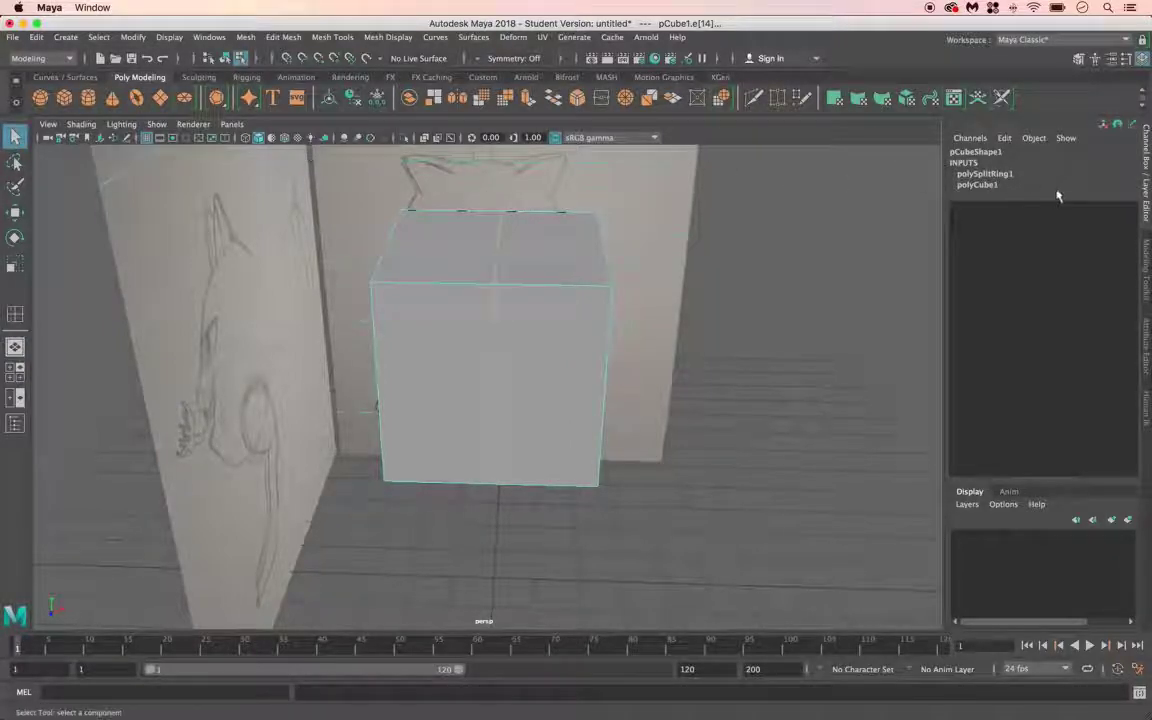
{"action": "left_click", "coordinate": [645, 327]}
{"action": "left_click", "coordinate": [490, 296]}
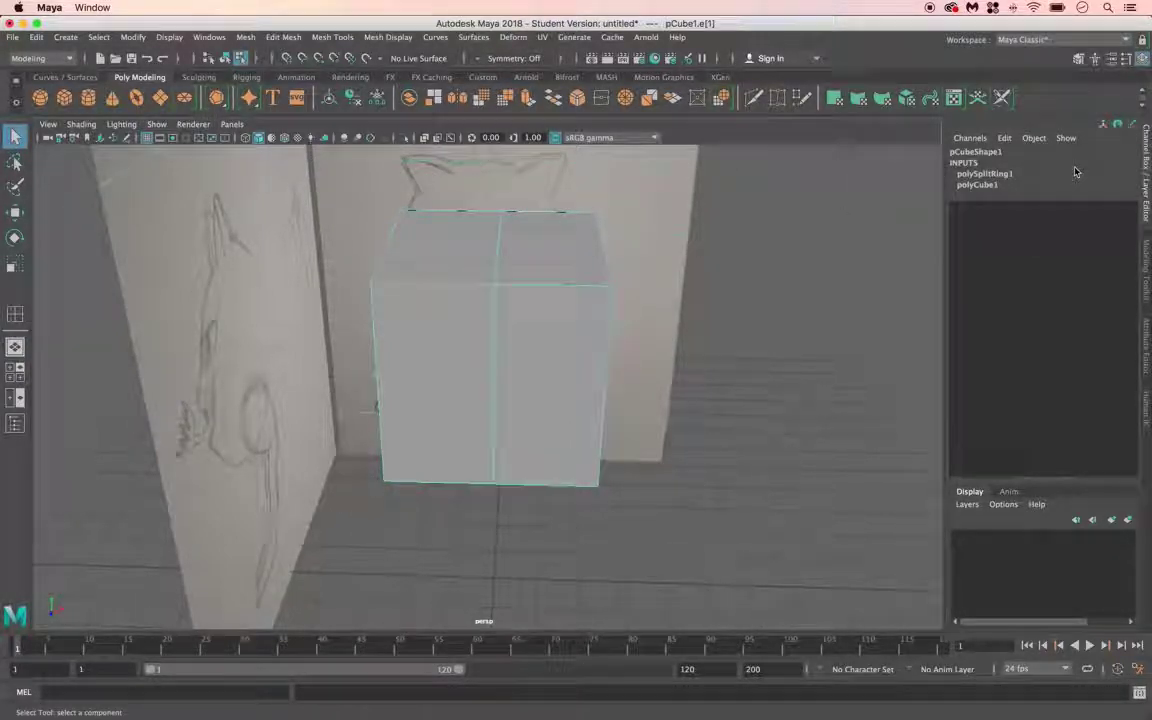
{"action": "left_click", "coordinate": [1006, 174]}
{"action": "double_click", "coordinate": [1100, 185]}
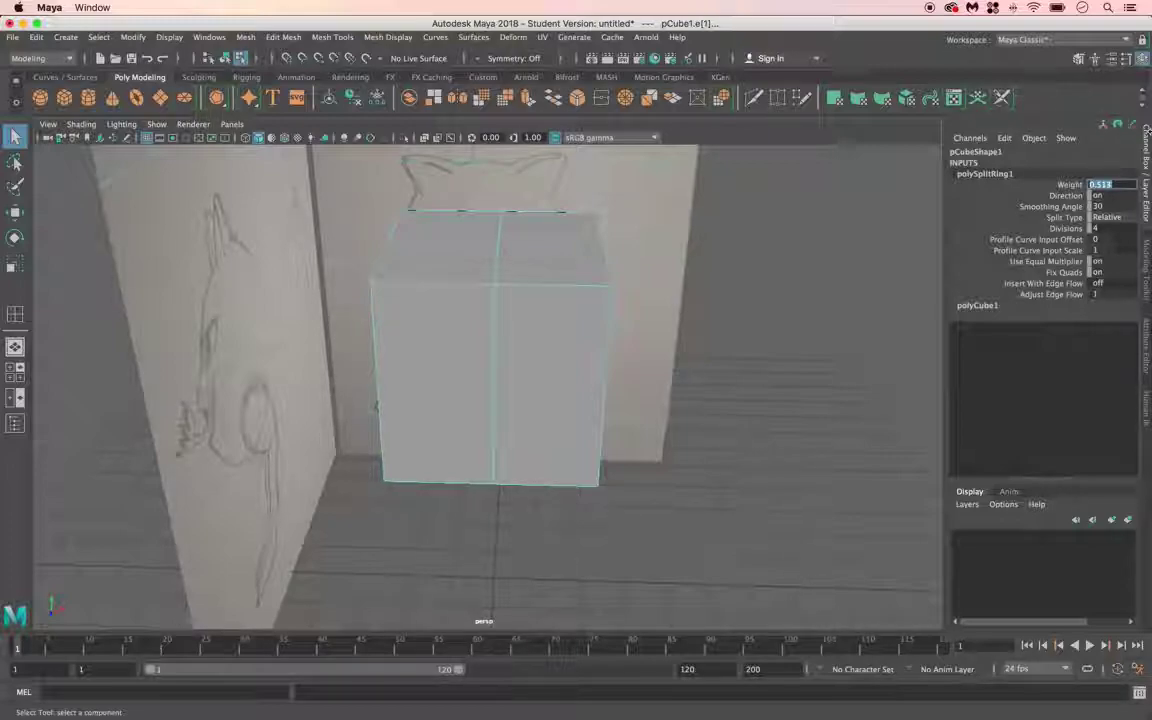
{"action": "key", "text": "Return"}
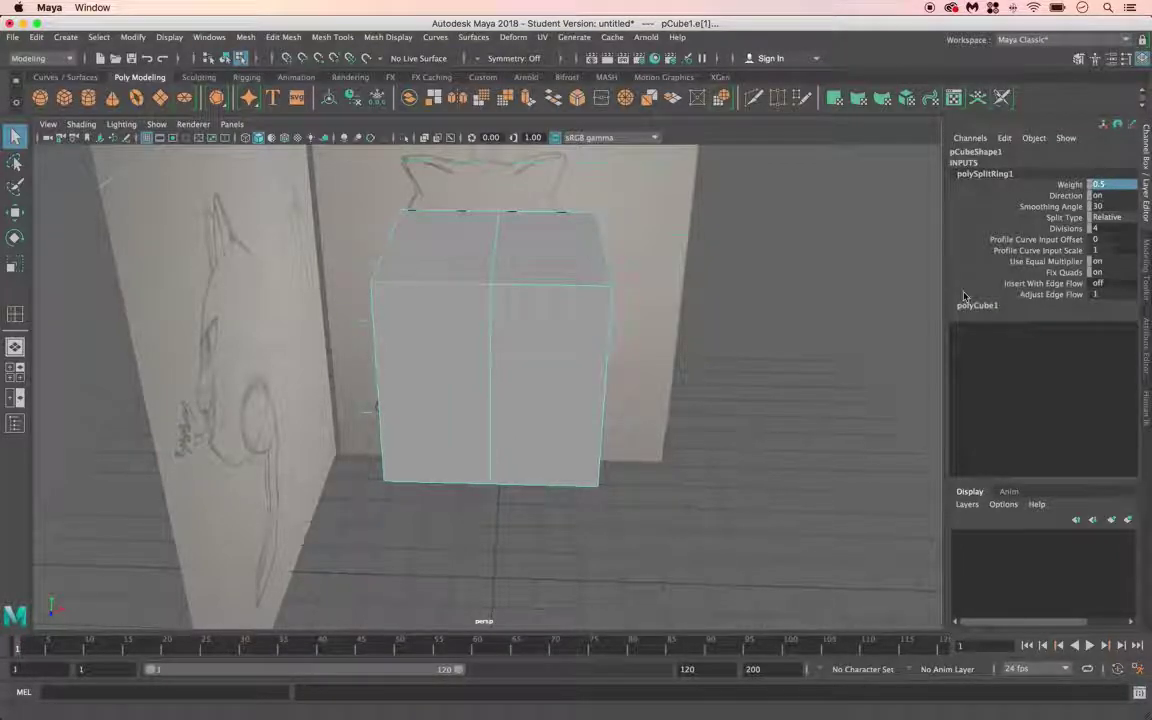
{"action": "left_click", "coordinate": [735, 242]}
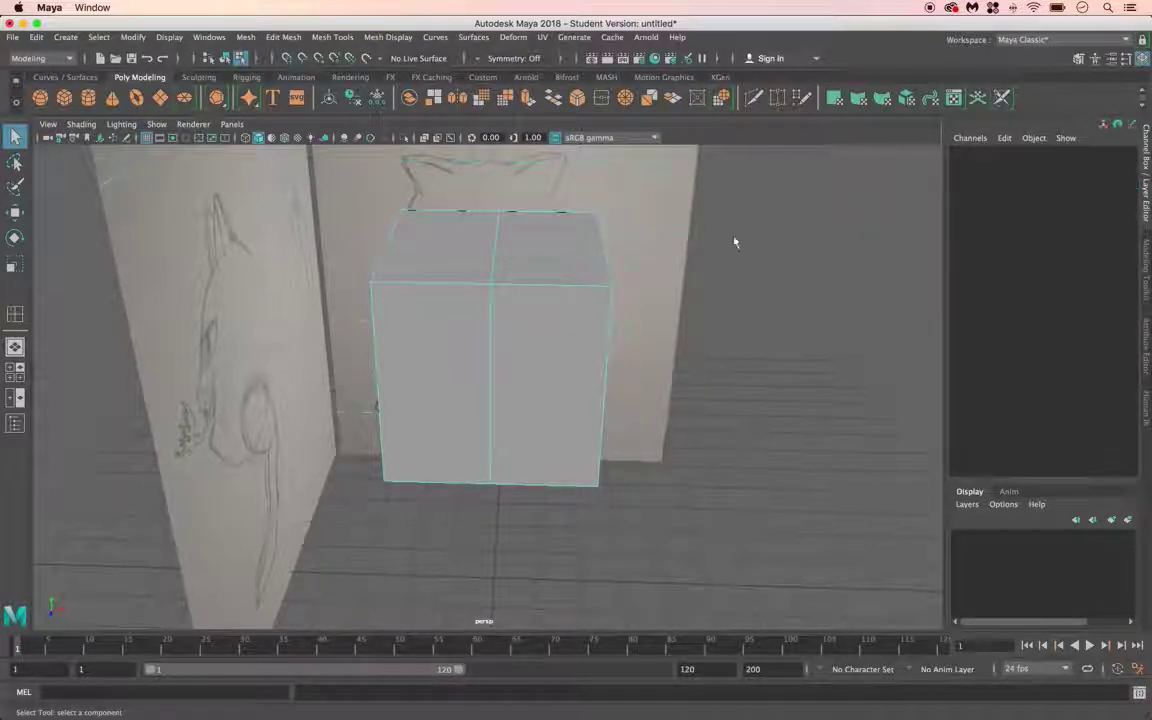
Step: Delete all faces on one side of the cube's centre edge loop and return to object mode with the remaining half selected
{"action": "right_click", "coordinate": [458, 291]}
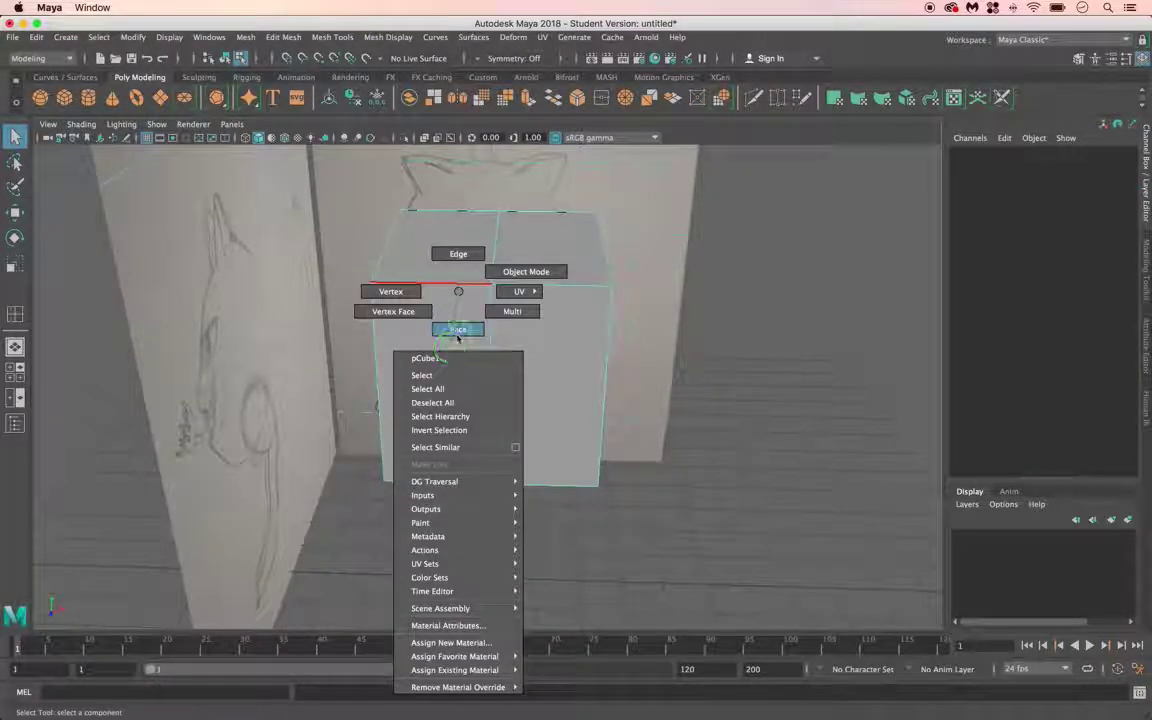
{"action": "left_click", "coordinate": [456, 330]}
{"action": "left_click_drag", "start_coordinate": [362, 195], "coordinate": [442, 489]}
{"action": "key", "text": "Delete"}
{"action": "right_click_drag", "start_coordinate": [544, 310], "coordinate": [611, 290]}
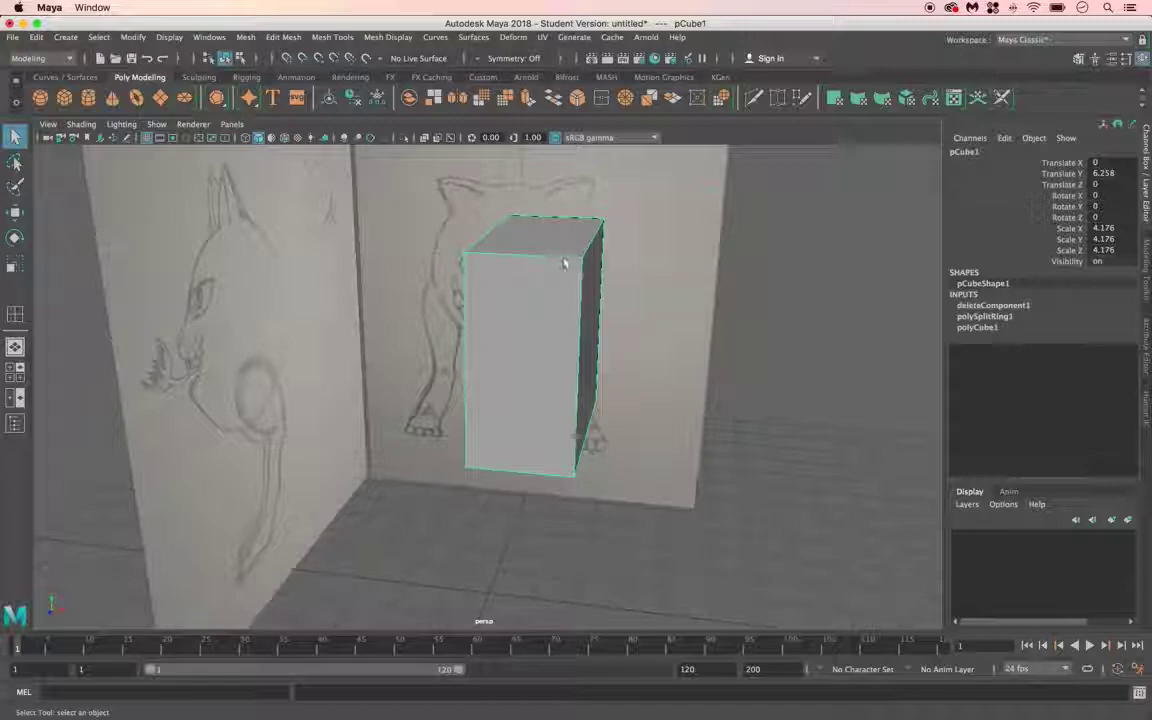
Step: Mirror the half cube with Duplicate Special as one instance, using a scale of -1, 1, 1
{"action": "left_click", "coordinate": [36, 37]}
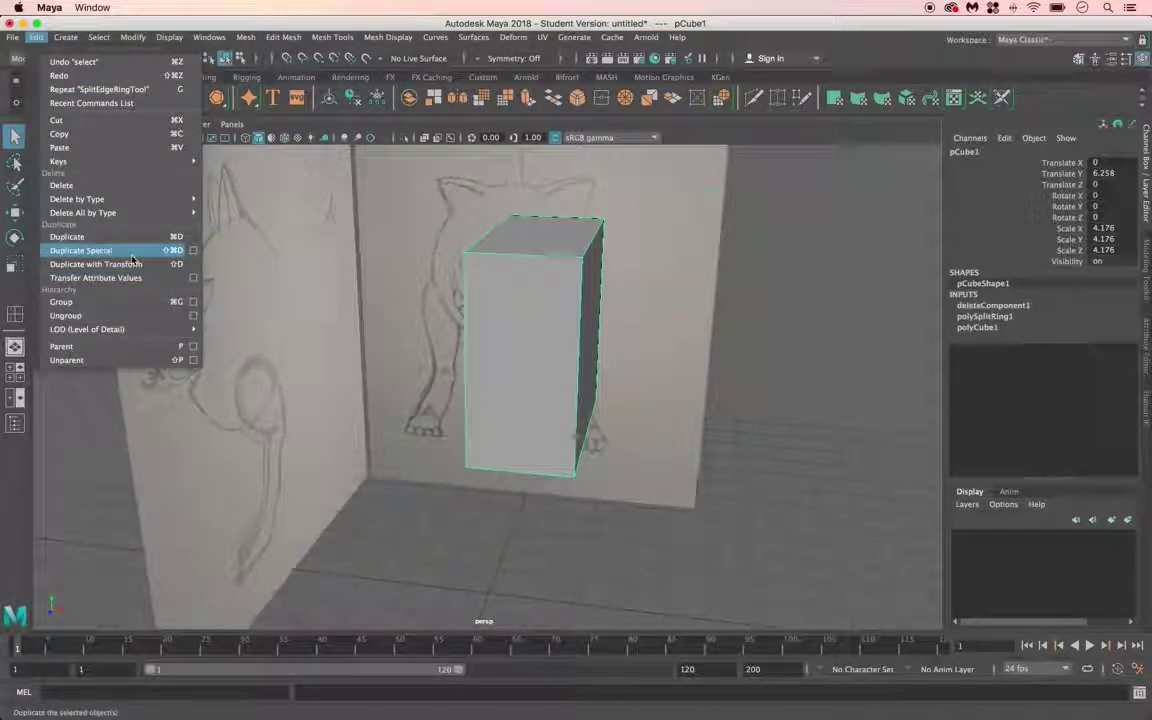
{"action": "left_click", "coordinate": [194, 252]}
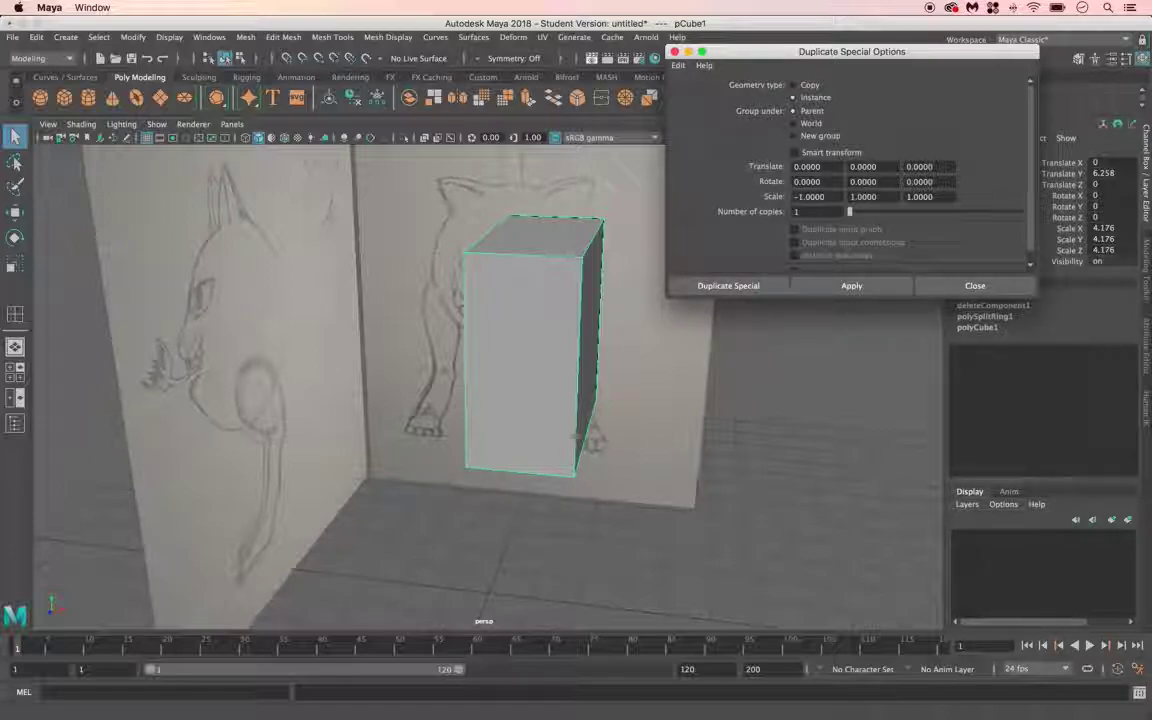
{"action": "left_click_drag", "start_coordinate": [804, 197], "coordinate": [793, 197]}
{"action": "left_click", "coordinate": [740, 287]}
{"action": "left_click_drag", "start_coordinate": [517, 268], "coordinate": [506, 261], "text": "alt"}
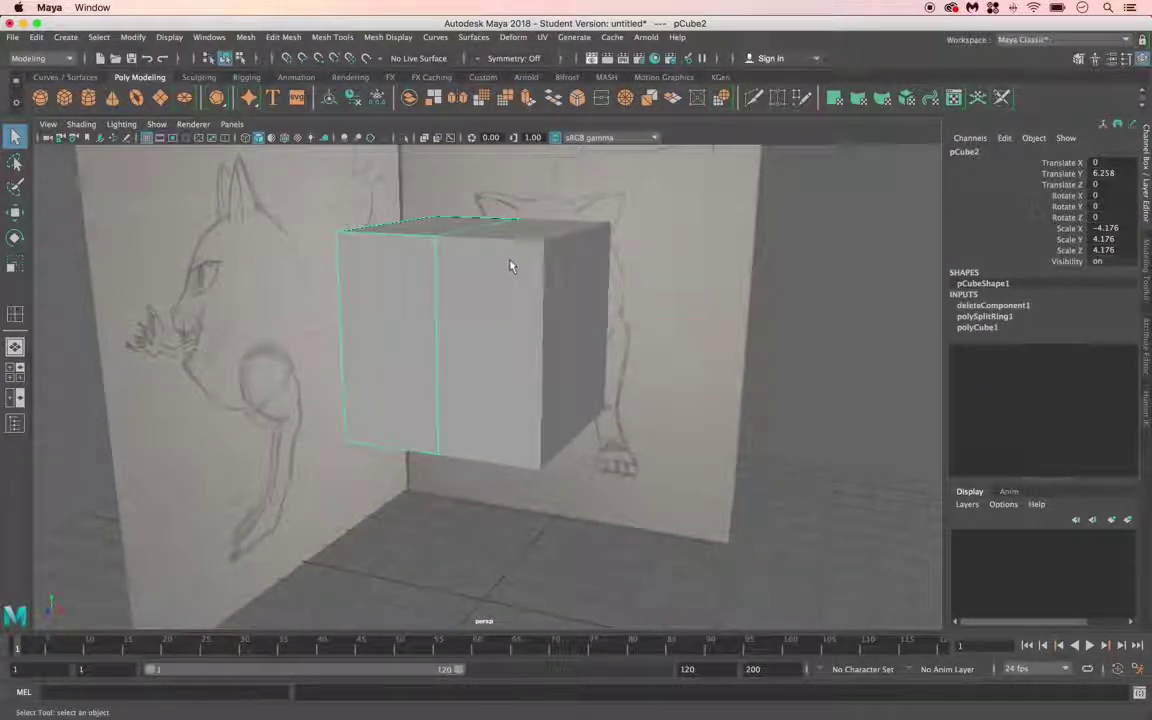
Step: Try moving the half cube's upper front corner vertex vertically to test the mirrored instance, undo it, and return to object mode
{"action": "left_click", "coordinate": [511, 246]}
{"action": "right_click_drag", "start_coordinate": [514, 249], "coordinate": [442, 250]}
{"action": "left_click", "coordinate": [541, 243]}
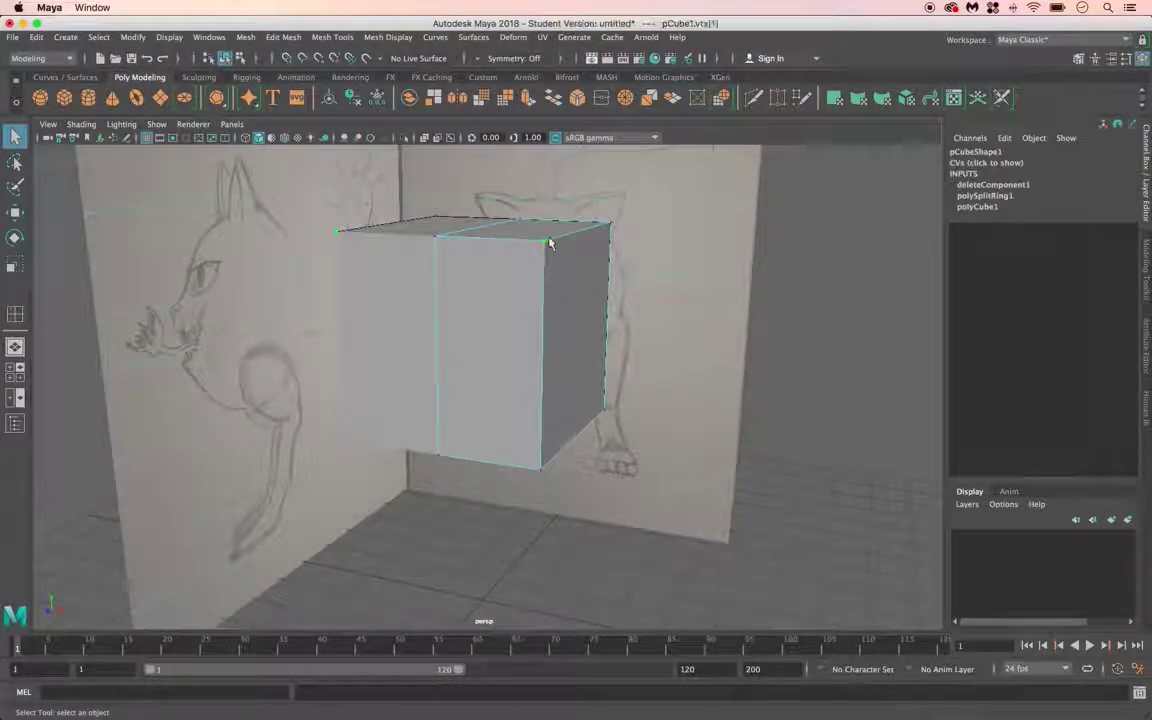
{"action": "left_click", "coordinate": [15, 212]}
{"action": "mouse_move", "coordinate": [541, 177]}
{"action": "left_mouse_down"}
{"action": "mouse_move", "coordinate": [535, 247]}
{"action": "mouse_move", "coordinate": [541, 178]}
{"action": "left_mouse_up"}
{"action": "key", "text": "z"}
{"action": "key", "text": "q"}
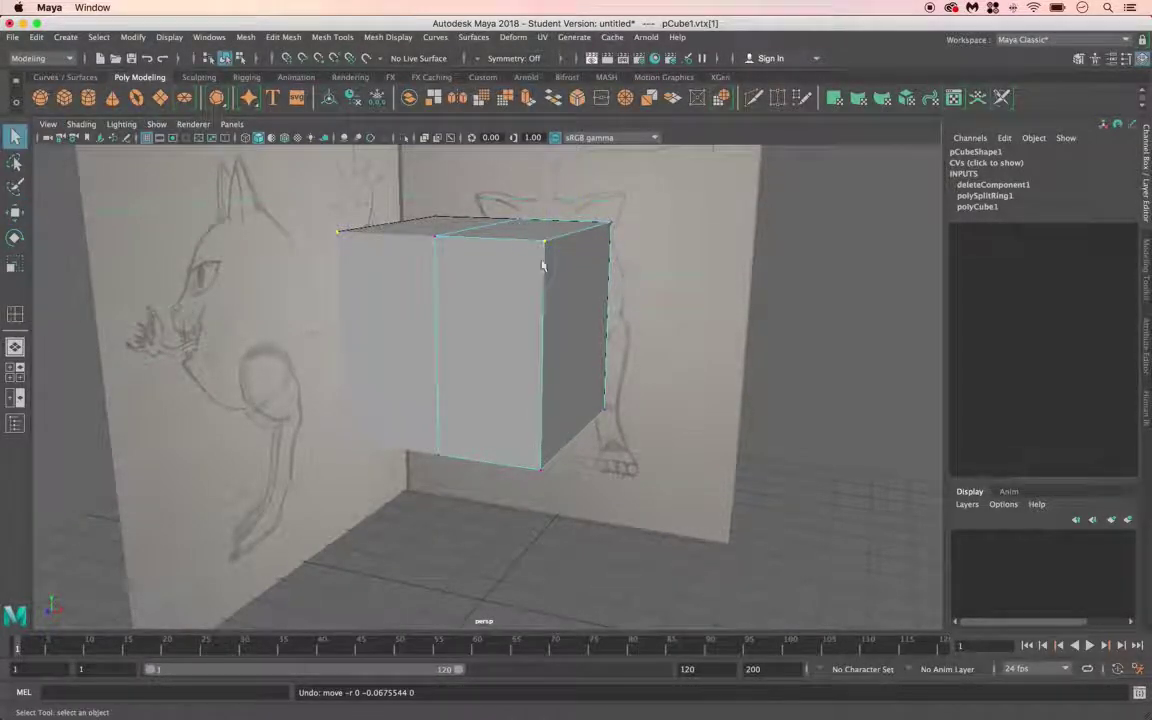
{"action": "left_click", "coordinate": [836, 283]}
{"action": "right_click_drag", "start_coordinate": [552, 266], "coordinate": [612, 250]}
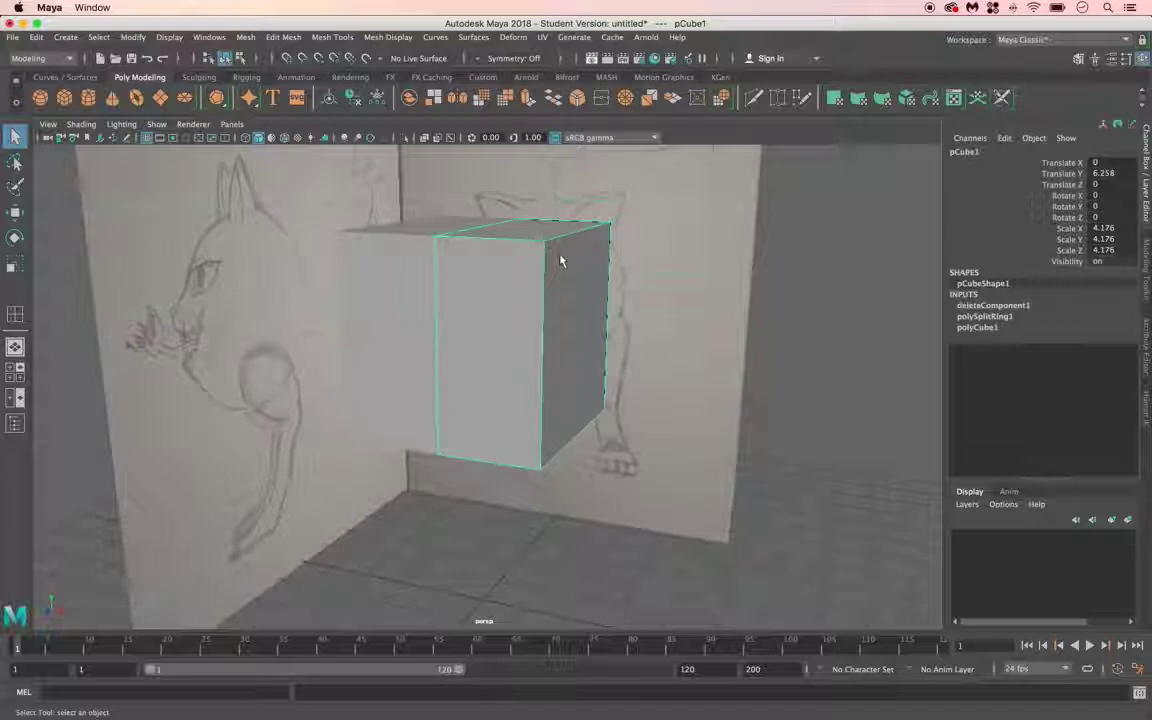
Step: Display the half cube and its mirrored instance in smooth preview and check the rounded body from several angles
{"action": "key", "text": "3"}
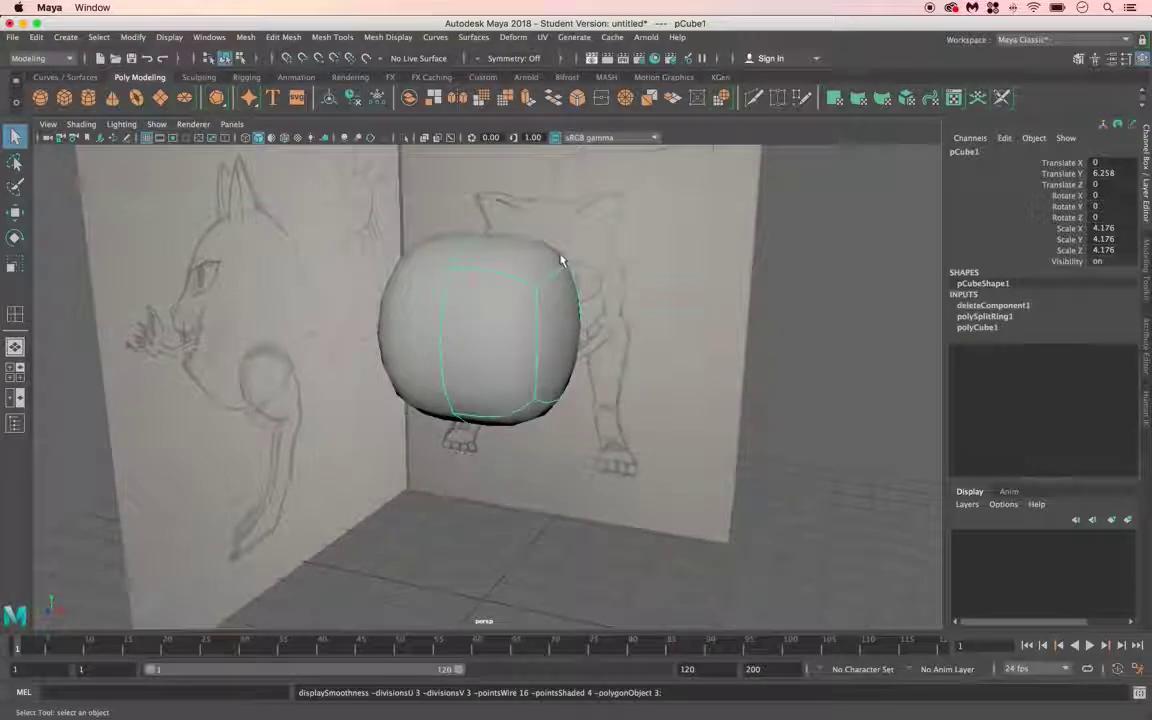
{"action": "left_click_drag", "start_coordinate": [537, 298], "coordinate": [484, 289], "text": "alt"}
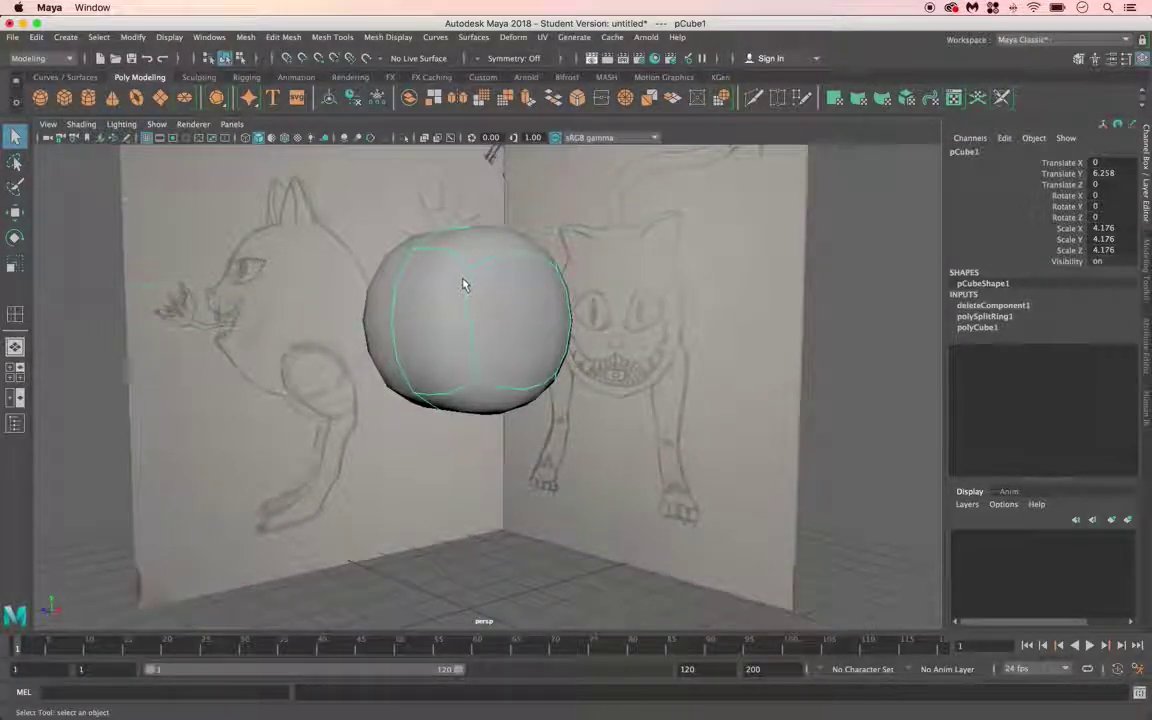
{"action": "mouse_move", "coordinate": [430, 293]}
{"action": "left_mouse_down", "text": "alt"}
{"action": "mouse_move", "coordinate": [401, 314]}
{"action": "mouse_move", "coordinate": [471, 298]}
{"action": "mouse_move", "coordinate": [420, 275]}
{"action": "left_mouse_up", "text": "alt"}
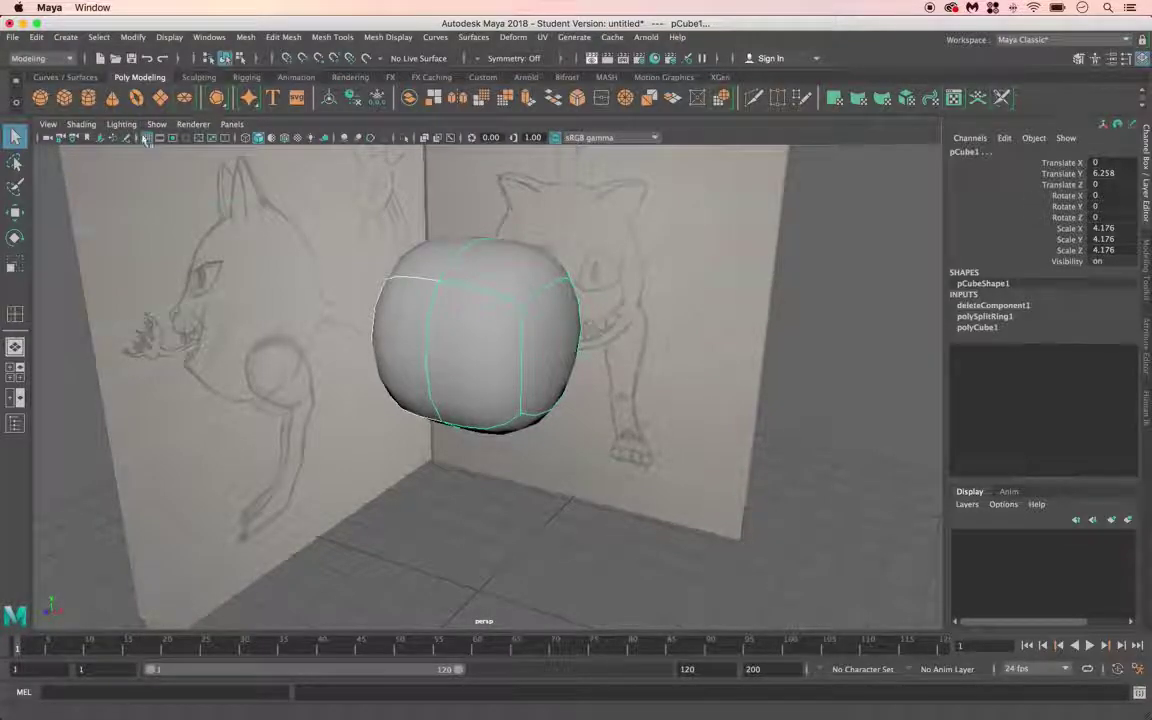
Step: Select the half cube's four outer corner vertices, scale them closer together to round the body, and return to object mode
{"action": "right_click_drag", "start_coordinate": [525, 312], "coordinate": [450, 306]}
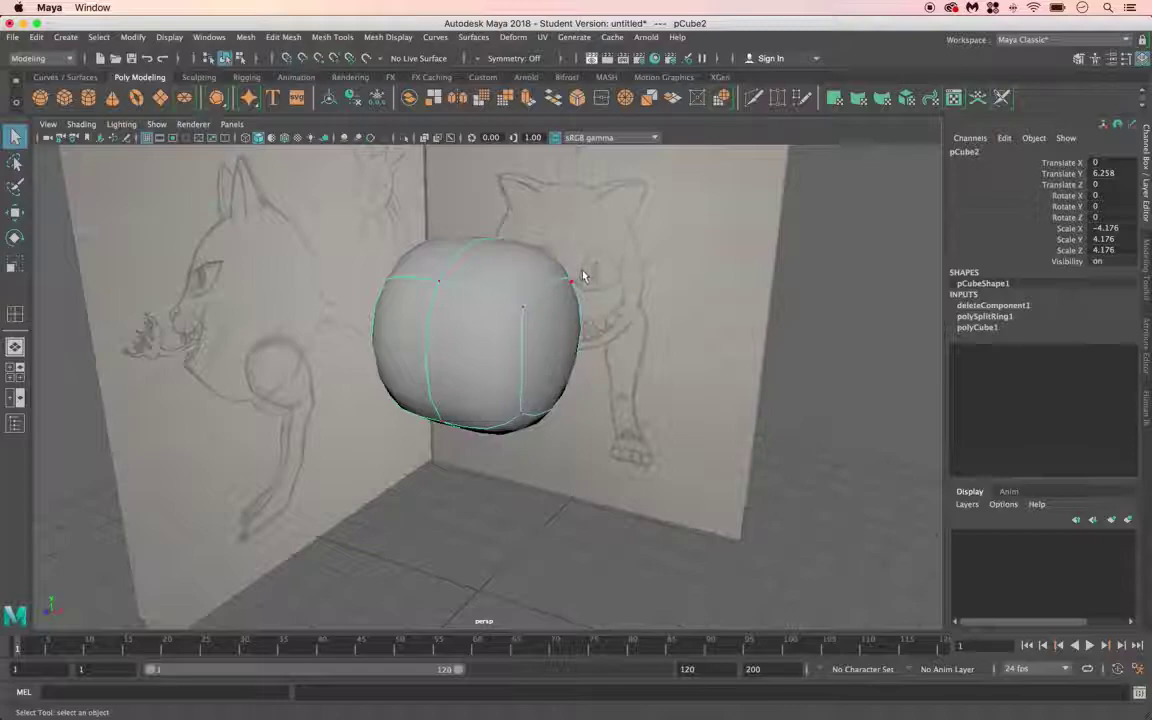
{"action": "left_click", "coordinate": [523, 311]}
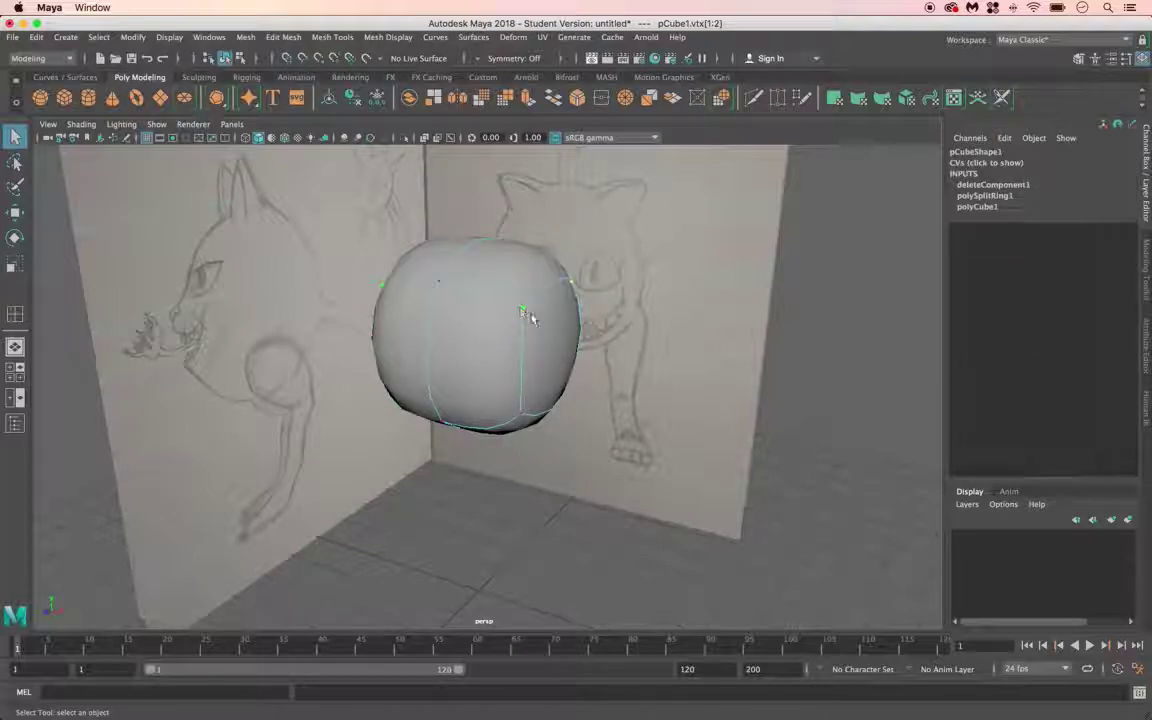
{"action": "left_click_drag", "start_coordinate": [535, 383], "coordinate": [507, 324], "text": "alt"}
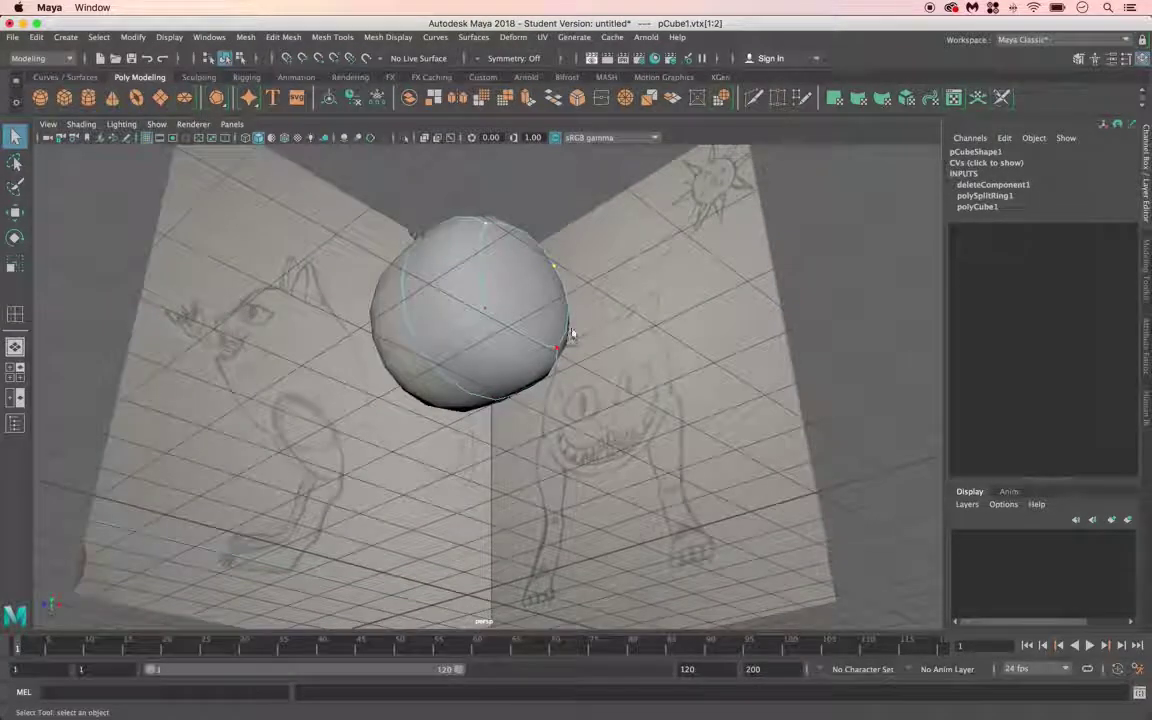
{"action": "left_click", "coordinate": [482, 318], "text": "shift"}
{"action": "left_click", "coordinate": [552, 354], "text": "shift"}
{"action": "left_click_drag", "start_coordinate": [532, 345], "coordinate": [562, 378], "text": "alt"}
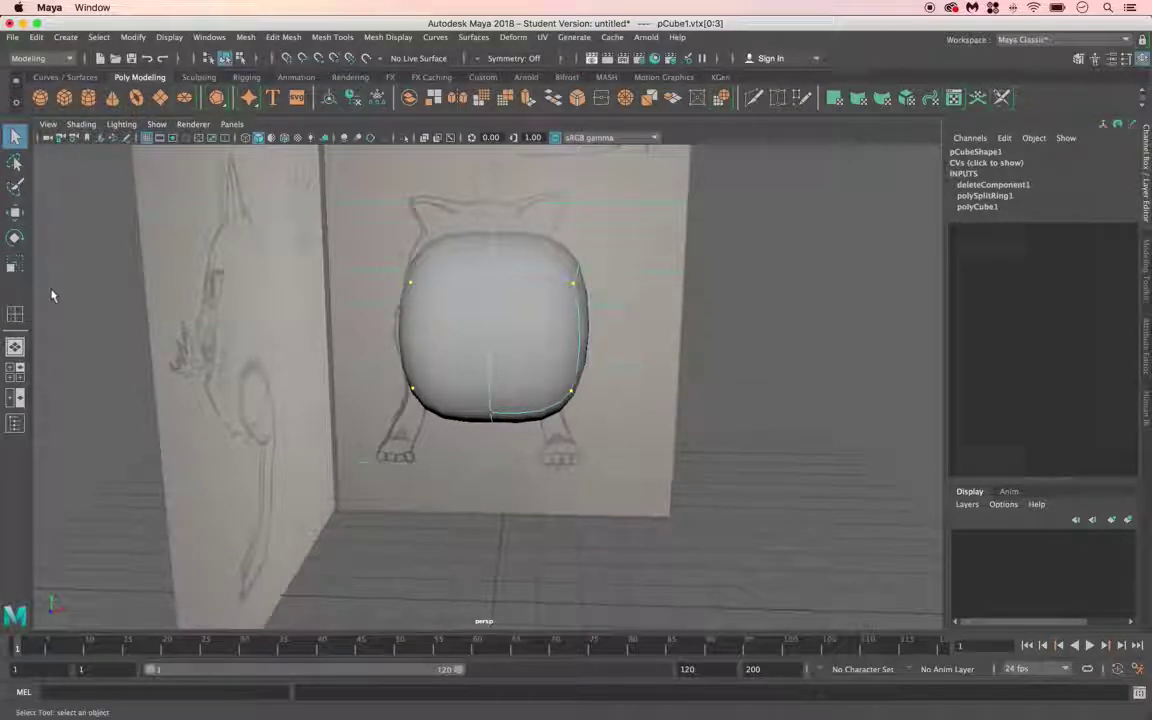
{"action": "left_click", "coordinate": [15, 264]}
{"action": "mouse_move", "coordinate": [590, 361]}
{"action": "left_mouse_down", "text": "alt"}
{"action": "mouse_move", "coordinate": [526, 359]}
{"action": "mouse_move", "coordinate": [551, 335]}
{"action": "mouse_move", "coordinate": [522, 334]}
{"action": "mouse_move", "coordinate": [566, 342]}
{"action": "mouse_move", "coordinate": [570, 329]}
{"action": "mouse_move", "coordinate": [478, 334]}
{"action": "mouse_move", "coordinate": [561, 350]}
{"action": "mouse_move", "coordinate": [504, 324]}
{"action": "left_mouse_up", "text": "alt"}
{"action": "left_click", "coordinate": [15, 135]}
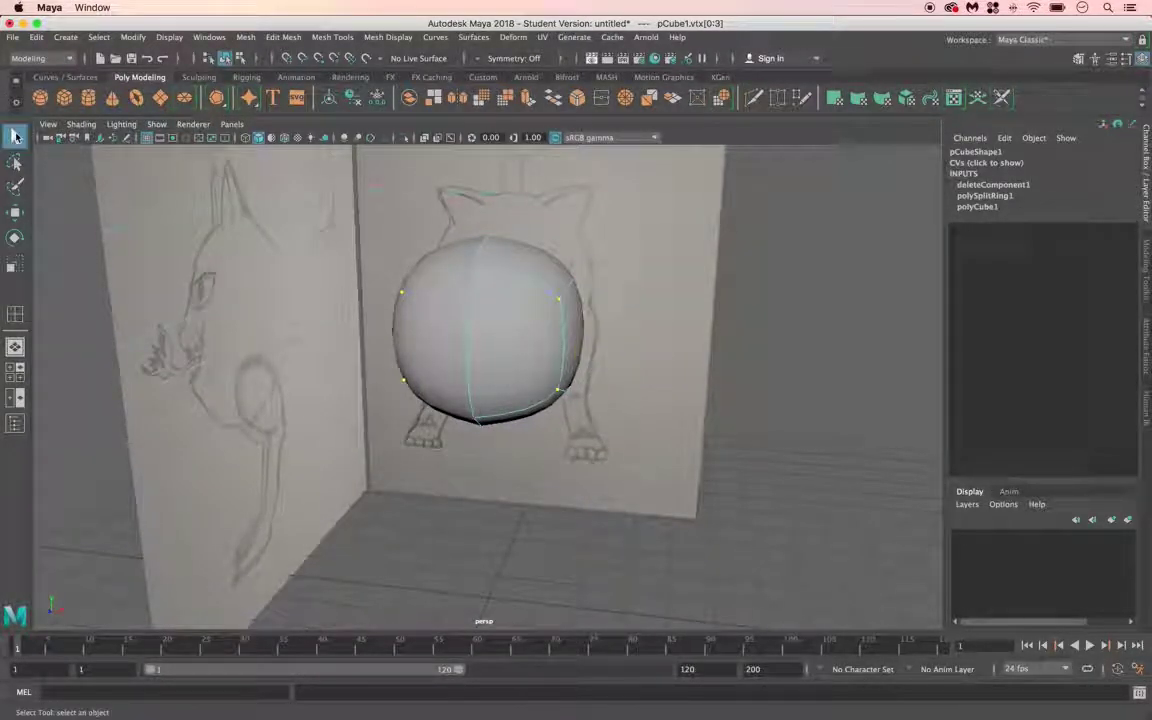
{"action": "left_click", "coordinate": [860, 299]}
{"action": "mouse_move", "coordinate": [514, 308]}
{"action": "left_mouse_down", "text": "alt"}
{"action": "mouse_move", "coordinate": [436, 289]}
{"action": "mouse_move", "coordinate": [491, 265]}
{"action": "mouse_move", "coordinate": [512, 273]}
{"action": "mouse_move", "coordinate": [473, 270]}
{"action": "mouse_move", "coordinate": [467, 279]}
{"action": "mouse_move", "coordinate": [496, 285]}
{"action": "mouse_move", "coordinate": [336, 320]}
{"action": "mouse_move", "coordinate": [280, 303]}
{"action": "mouse_move", "coordinate": [373, 265]}
{"action": "mouse_move", "coordinate": [525, 273]}
{"action": "mouse_move", "coordinate": [540, 288]}
{"action": "mouse_move", "coordinate": [518, 300]}
{"action": "mouse_move", "coordinate": [491, 288]}
{"action": "left_mouse_up", "text": "alt"}
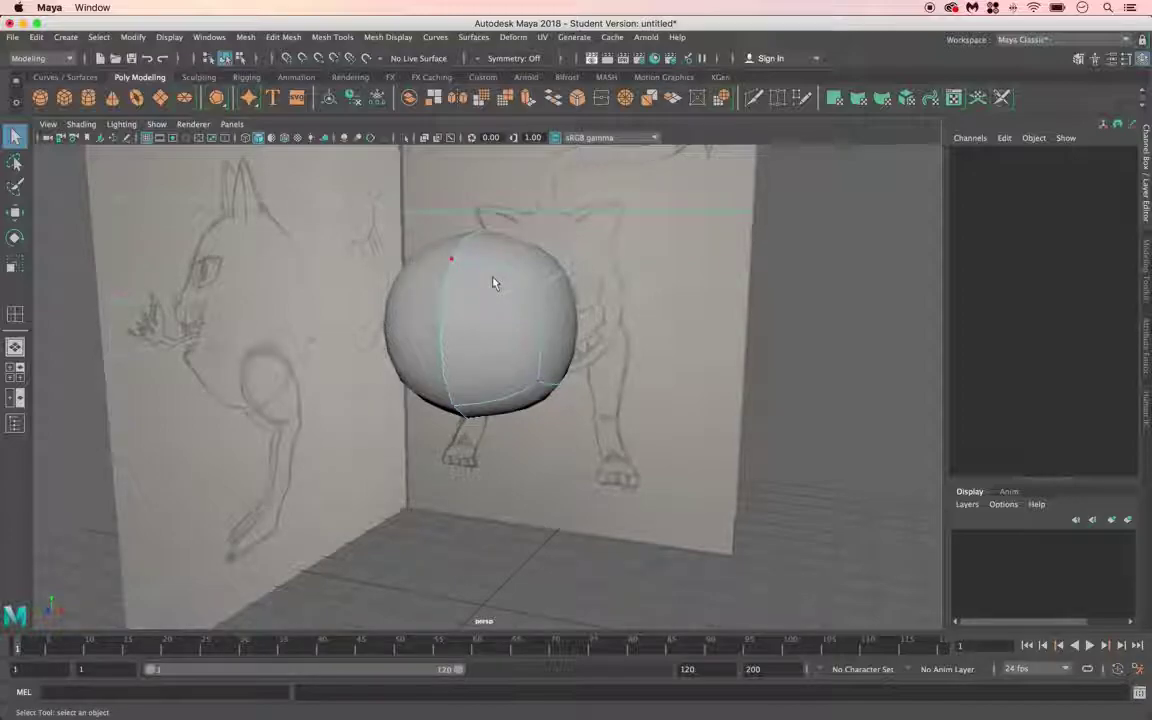
{"action": "right_click_drag", "start_coordinate": [488, 276], "coordinate": [556, 252]}
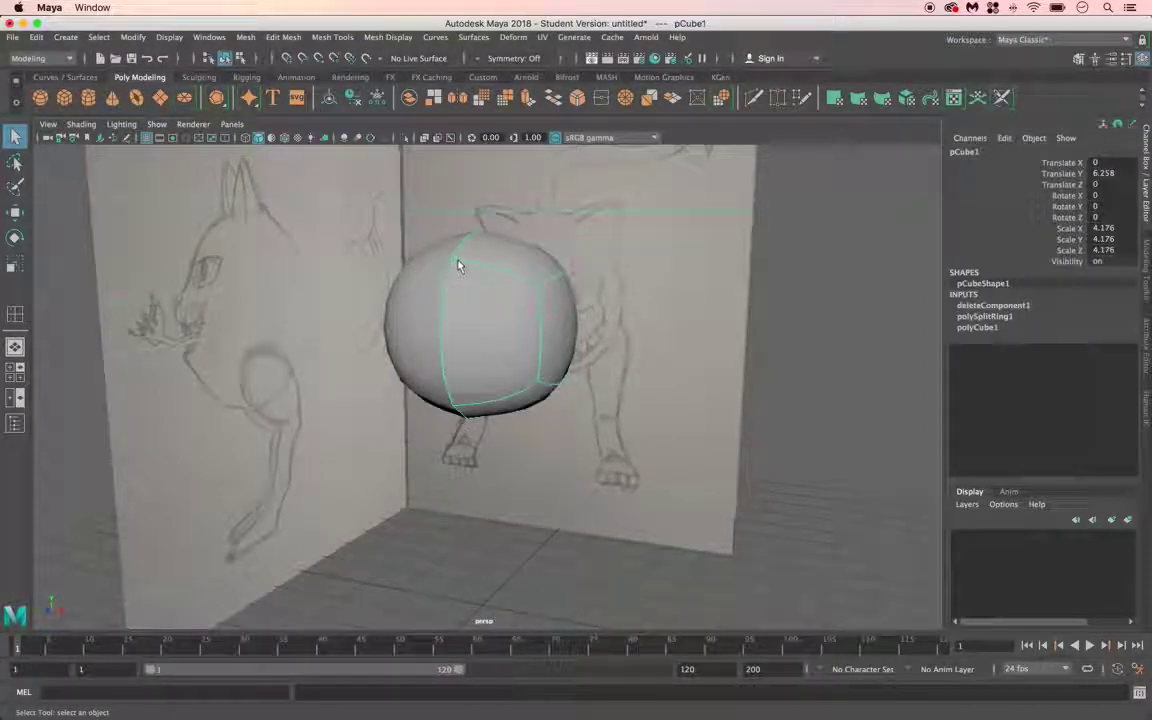
Step: Compare the reshaped body's unsmoothed form with its smooth preview, leaving the smooth preview on
{"action": "key", "text": "1"}
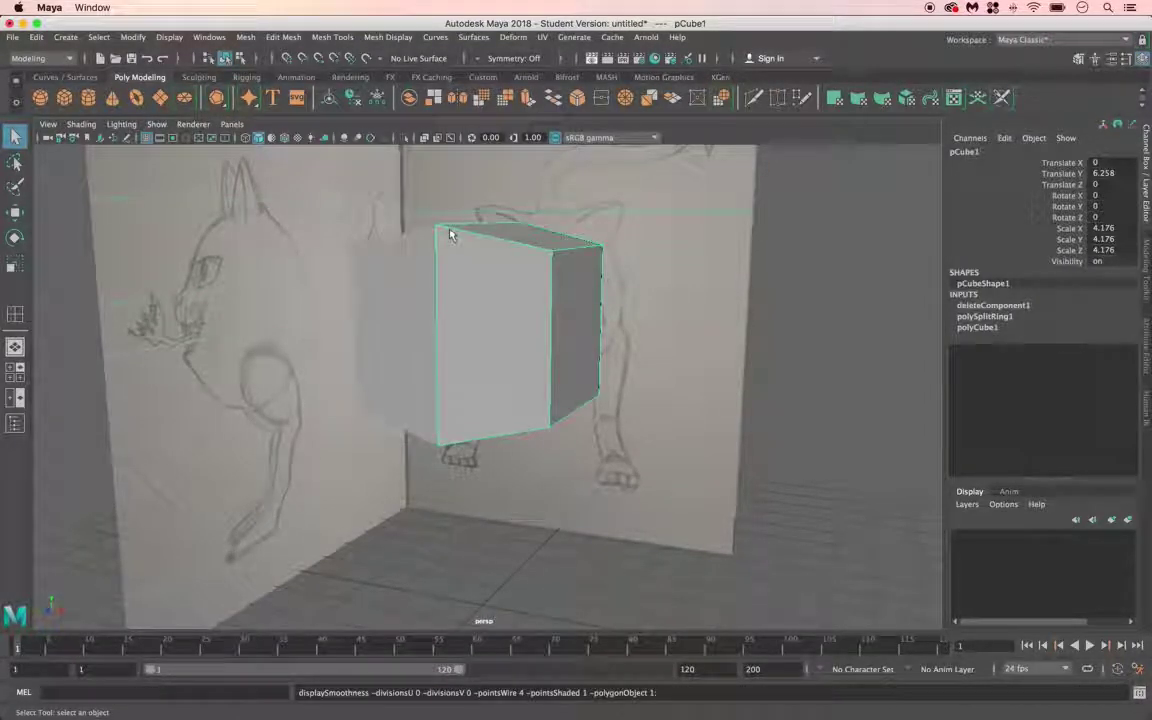
{"action": "key", "text": "3"}
{"action": "mouse_move", "coordinate": [535, 360]}
{"action": "left_mouse_down", "text": "alt"}
{"action": "mouse_move", "coordinate": [522, 380]}
{"action": "mouse_move", "coordinate": [411, 392]}
{"action": "mouse_move", "coordinate": [527, 334]}
{"action": "mouse_move", "coordinate": [527, 381]}
{"action": "left_mouse_up", "text": "alt"}
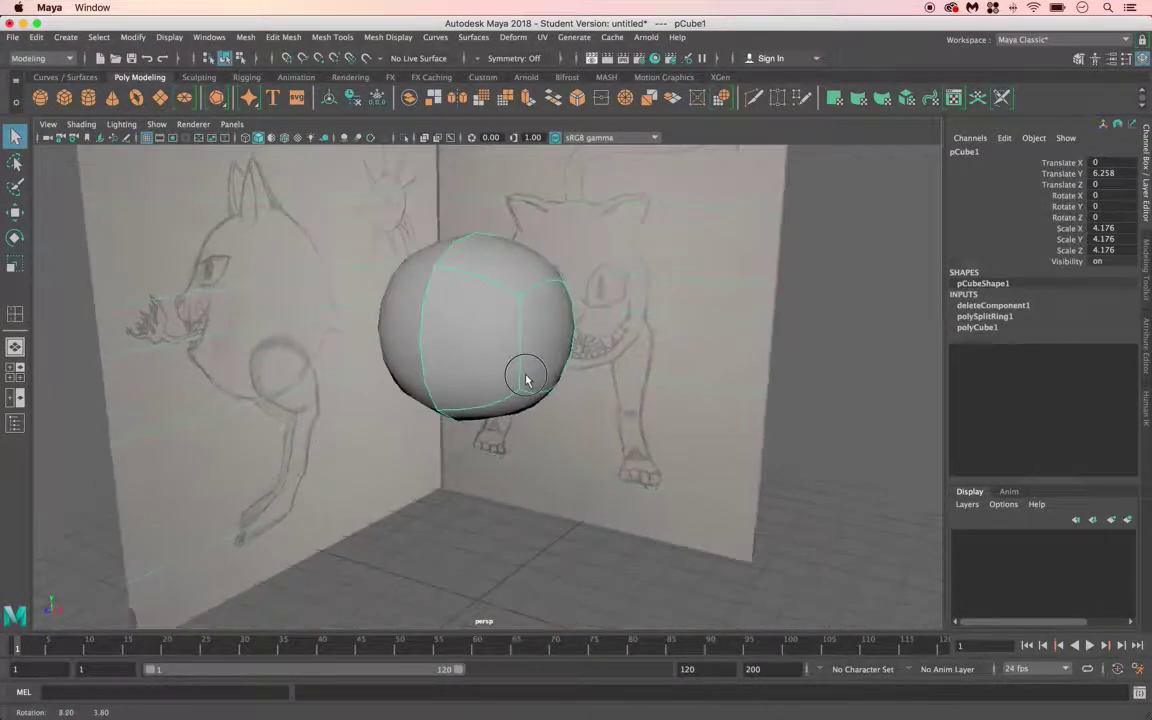
Step: Convert the half cube's smooth mesh preview to real polygons and check the denser mesh on both halves
{"action": "left_click", "coordinate": [133, 37]}
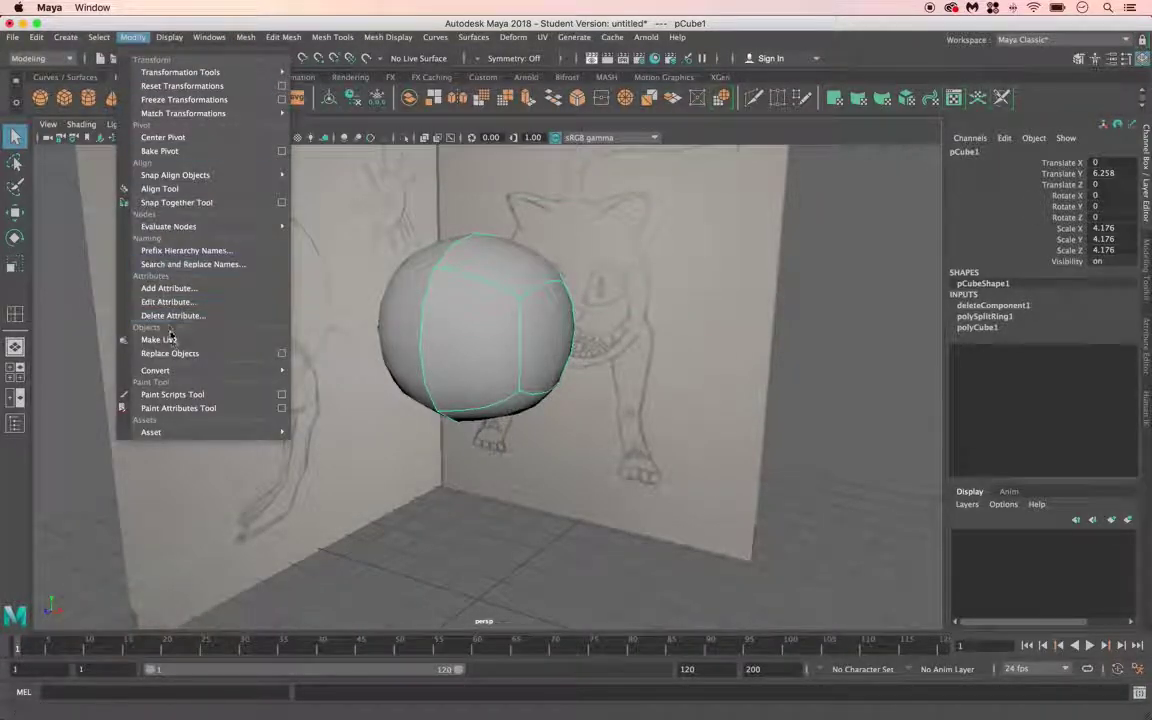
{"action": "mouse_move", "coordinate": [216, 372]}
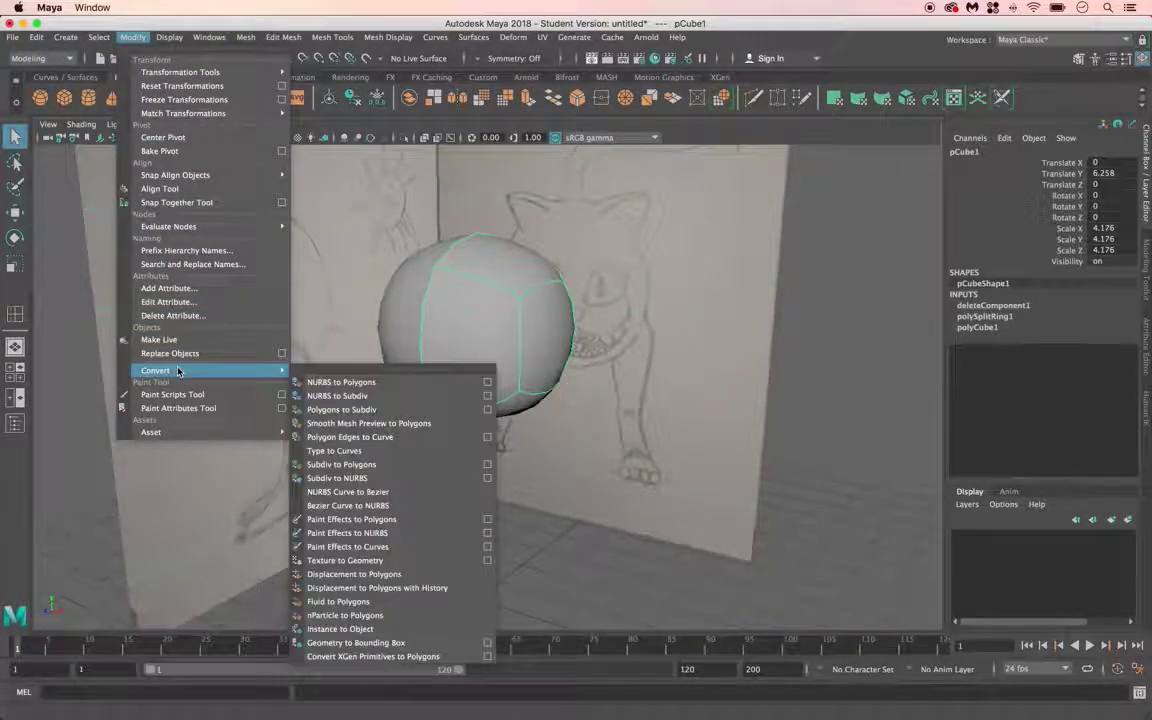
{"action": "left_click", "coordinate": [397, 424]}
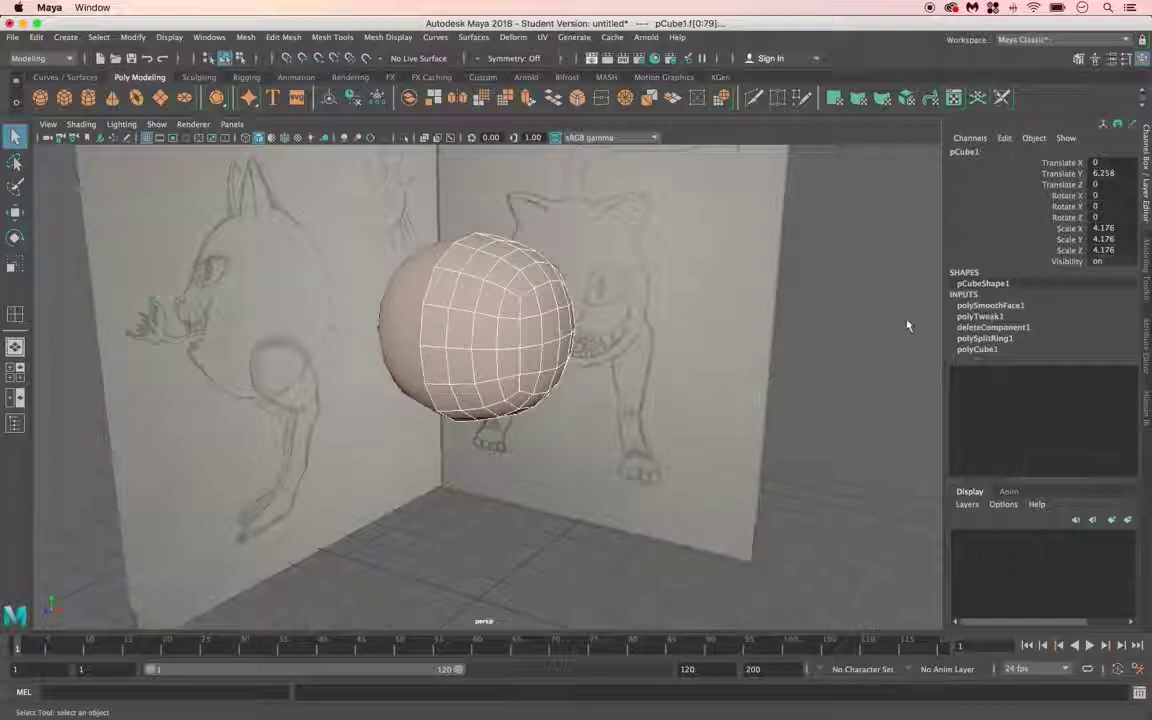
{"action": "left_click", "coordinate": [818, 305]}
{"action": "left_click", "coordinate": [452, 299]}
{"action": "mouse_move", "coordinate": [484, 303]}
{"action": "left_mouse_down", "text": "alt"}
{"action": "mouse_move", "coordinate": [460, 316]}
{"action": "mouse_move", "coordinate": [391, 283]}
{"action": "mouse_move", "coordinate": [478, 252]}
{"action": "mouse_move", "coordinate": [493, 307]}
{"action": "mouse_move", "coordinate": [404, 314]}
{"action": "mouse_move", "coordinate": [491, 306]}
{"action": "left_mouse_up", "text": "alt"}
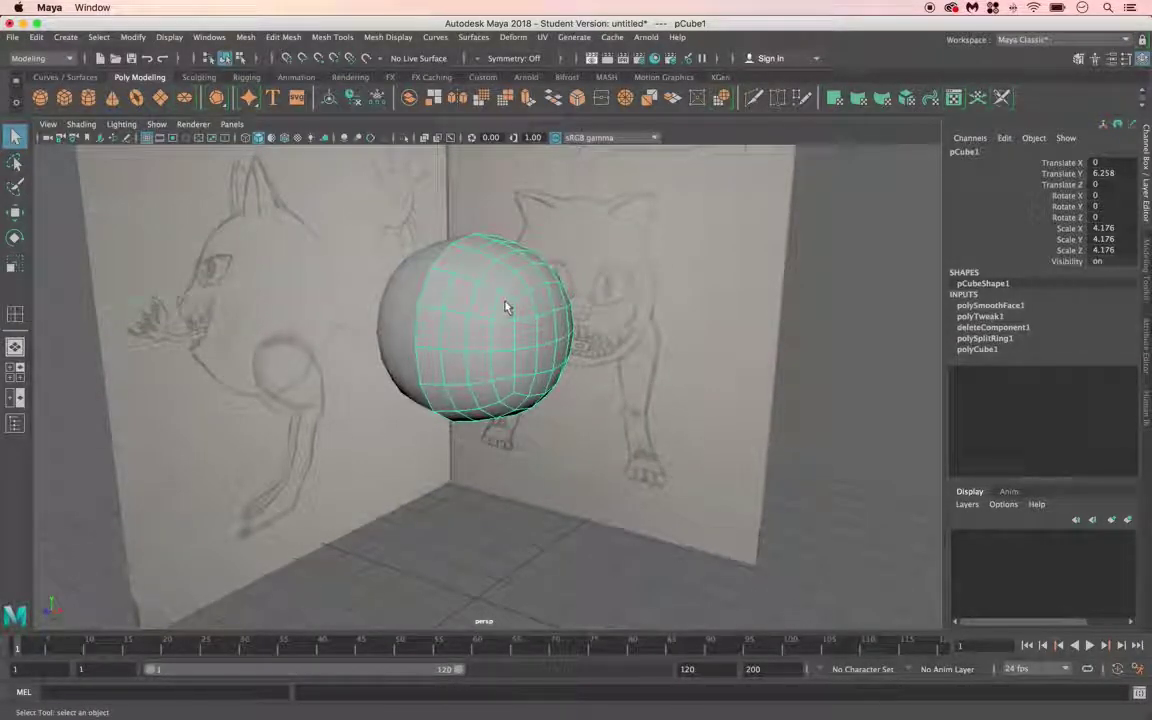
{"action": "mouse_move", "coordinate": [503, 308]}
{"action": "left_mouse_down", "text": "alt"}
{"action": "mouse_move", "coordinate": [476, 301]}
{"action": "mouse_move", "coordinate": [491, 301]}
{"action": "mouse_move", "coordinate": [424, 320]}
{"action": "mouse_move", "coordinate": [514, 309]}
{"action": "left_mouse_up", "text": "alt"}
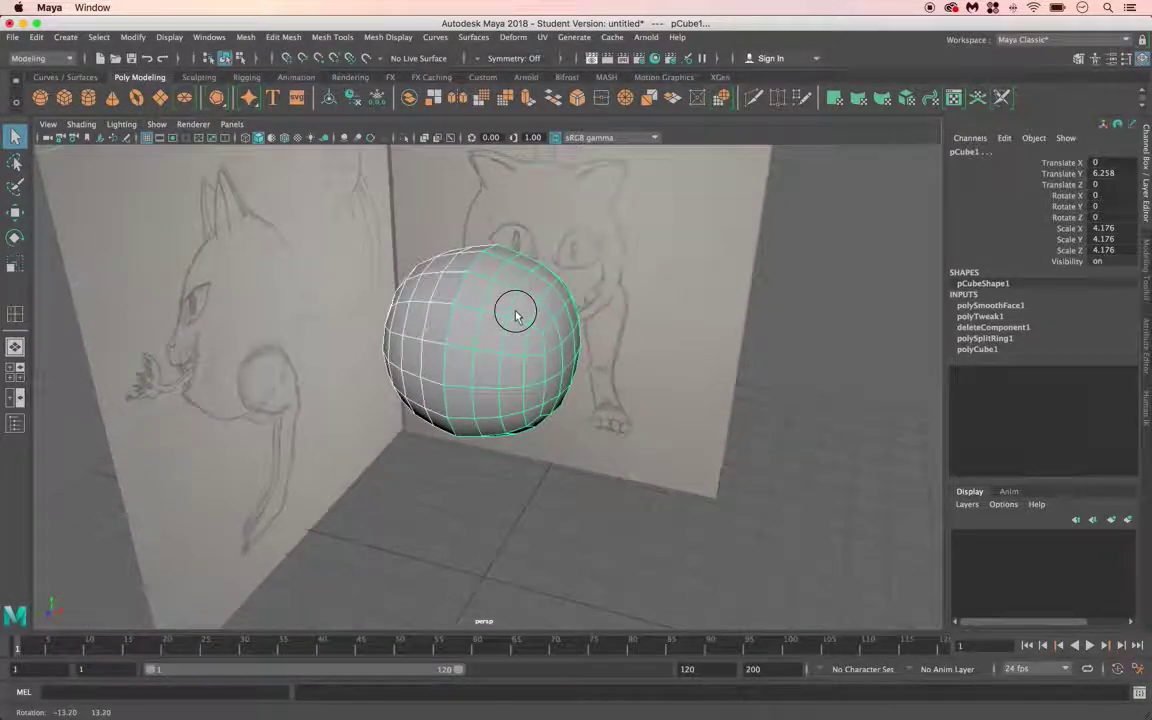
Step: Extrude the faces on the upper half of the body with a local Z translation of 0.815 and a narrowed end to start the ear
{"action": "right_click_drag", "start_coordinate": [516, 278], "coordinate": [516, 314]}
{"action": "left_click", "coordinate": [533, 290]}
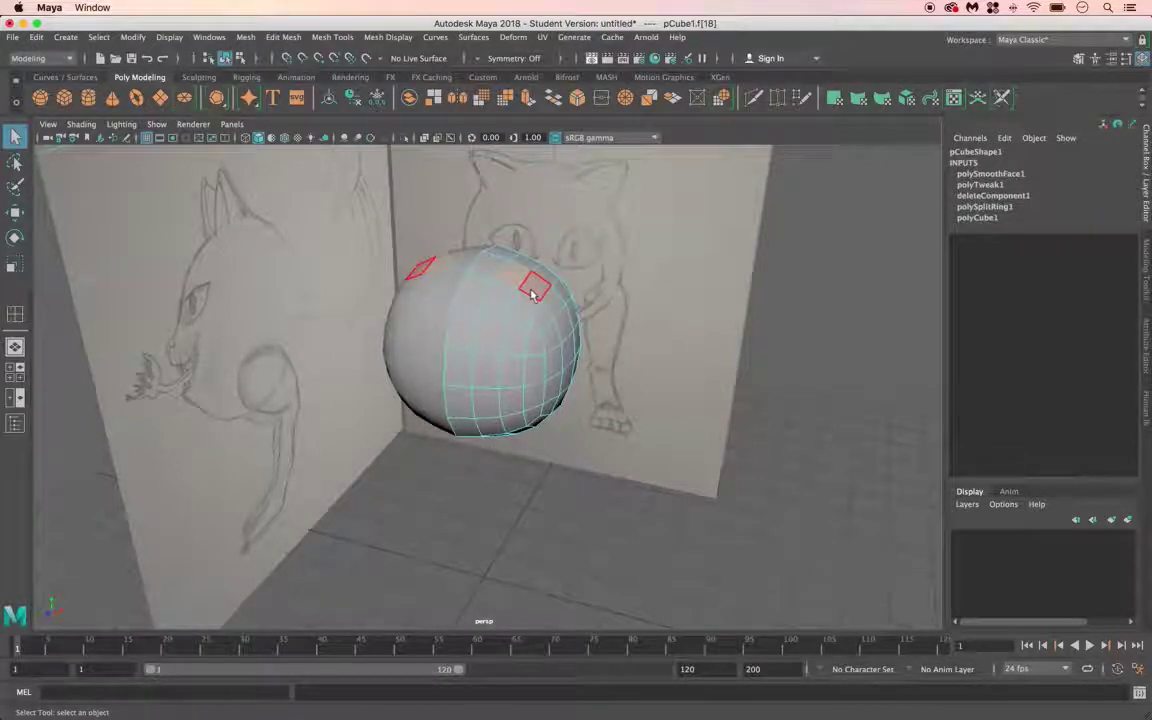
{"action": "left_click", "coordinate": [534, 292], "text": "shift"}
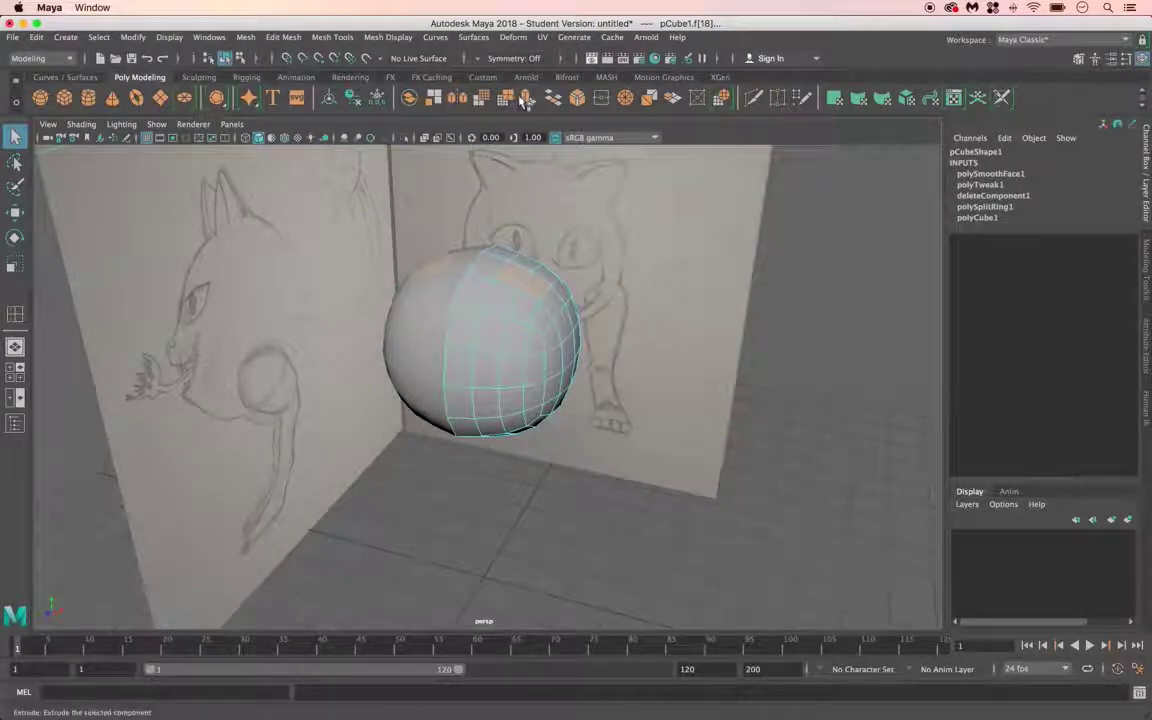
{"action": "key", "text": "ctrl+e"}
{"action": "left_click_drag", "start_coordinate": [524, 235], "coordinate": [540, 195]}
{"action": "left_click_drag", "start_coordinate": [578, 263], "coordinate": [542, 218]}
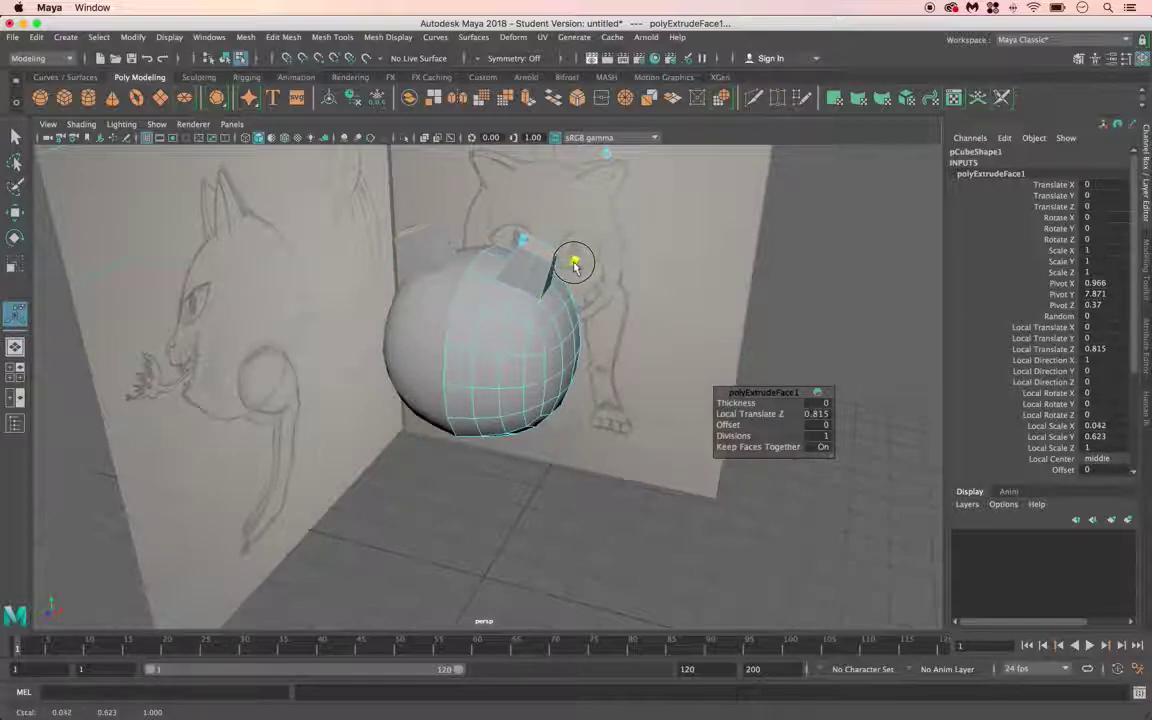
{"action": "left_click", "coordinate": [15, 140]}
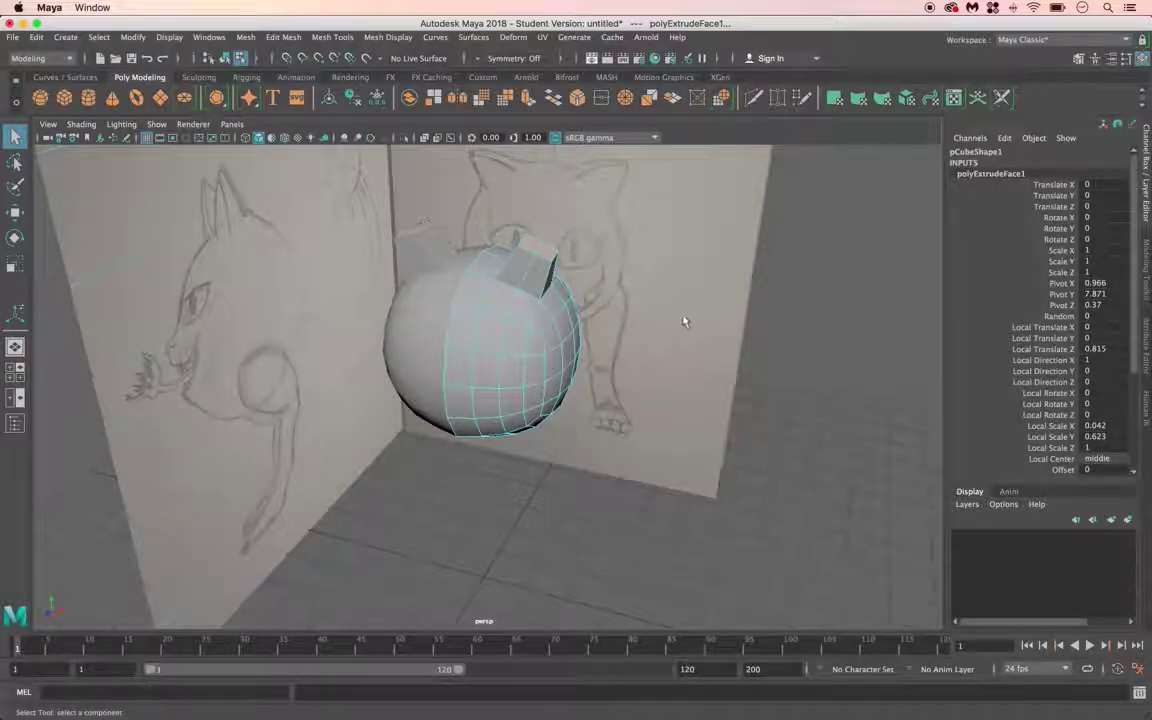
{"action": "left_click", "coordinate": [646, 319]}
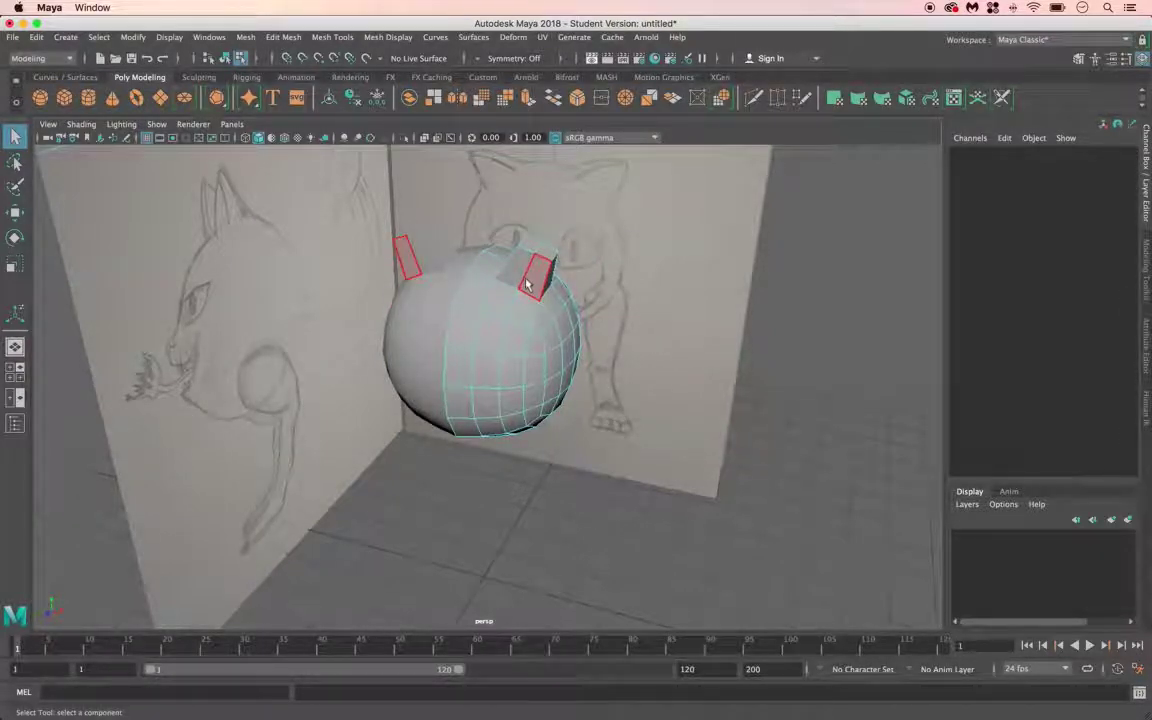
Step: Display the body with its extruded ears in smooth preview and inspect the ear shape up close
{"action": "left_click", "coordinate": [527, 360]}
{"action": "left_click_drag", "start_coordinate": [527, 360], "coordinate": [499, 352], "text": "alt"}
{"action": "scroll", "coordinate": [508, 283], "scroll_direction": "up", "scroll_amount": 1}
{"action": "scroll", "coordinate": [508, 283], "scroll_direction": "down", "scroll_amount": 1}
{"action": "scroll", "coordinate": [508, 282], "scroll_direction": "up", "scroll_amount": 2}
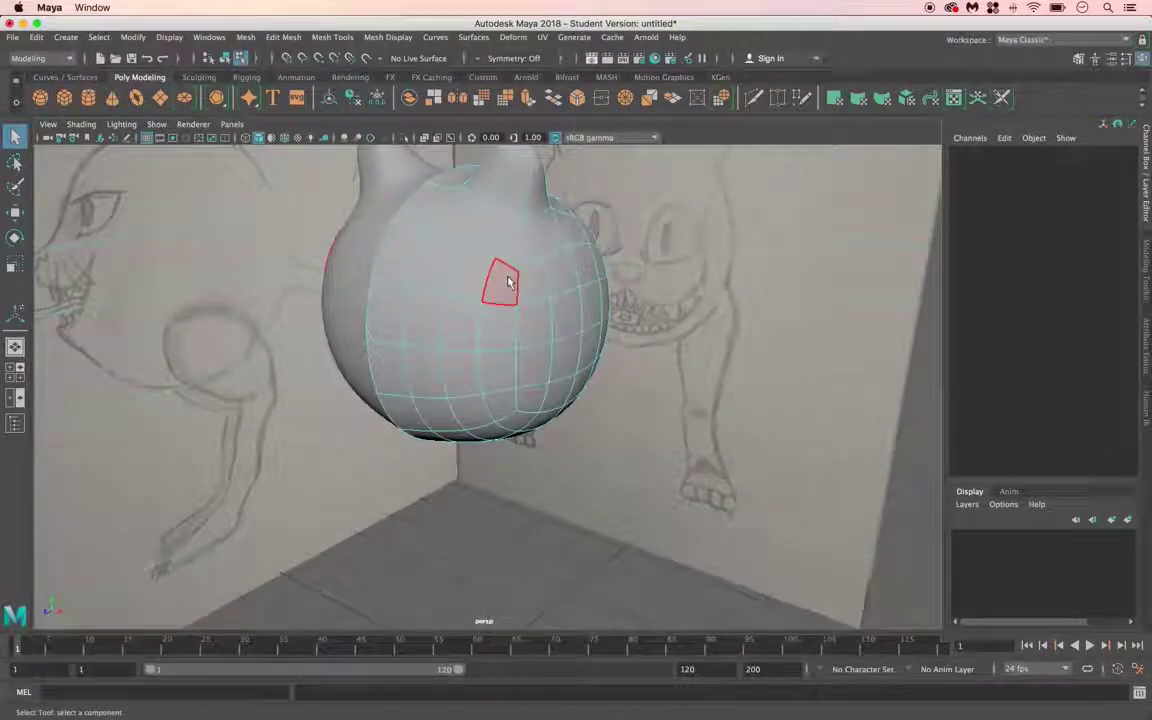
{"action": "left_click_drag", "start_coordinate": [507, 283], "coordinate": [509, 372], "text": "alt"}
Step: Try inserting an edge loop around the ear near its base in smooth preview, and undo it
{"action": "left_click", "coordinate": [333, 37]}
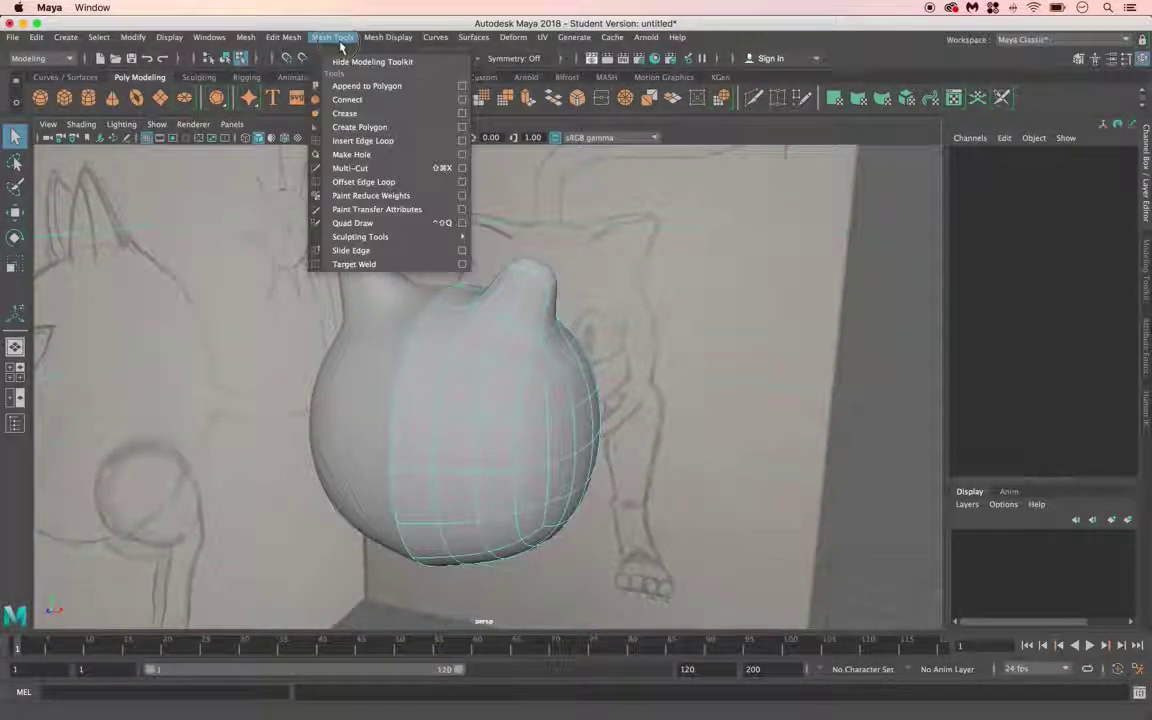
{"action": "left_click", "coordinate": [350, 139]}
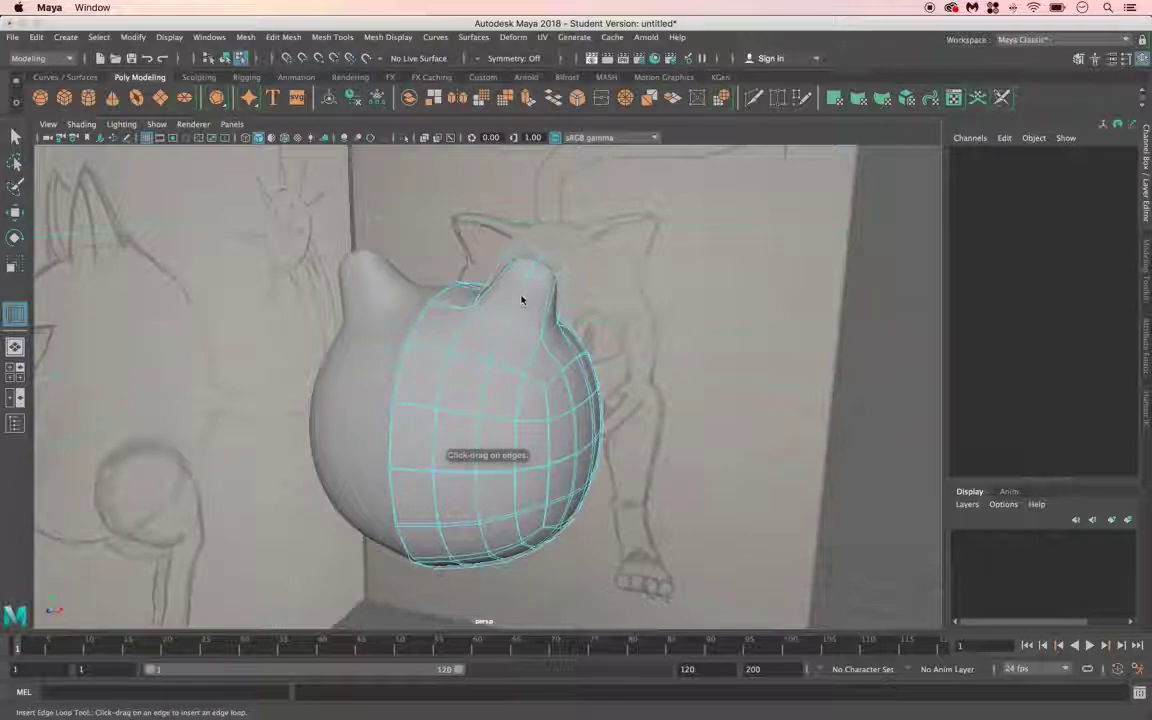
{"action": "left_click", "coordinate": [516, 303]}
{"action": "left_click", "coordinate": [512, 316]}
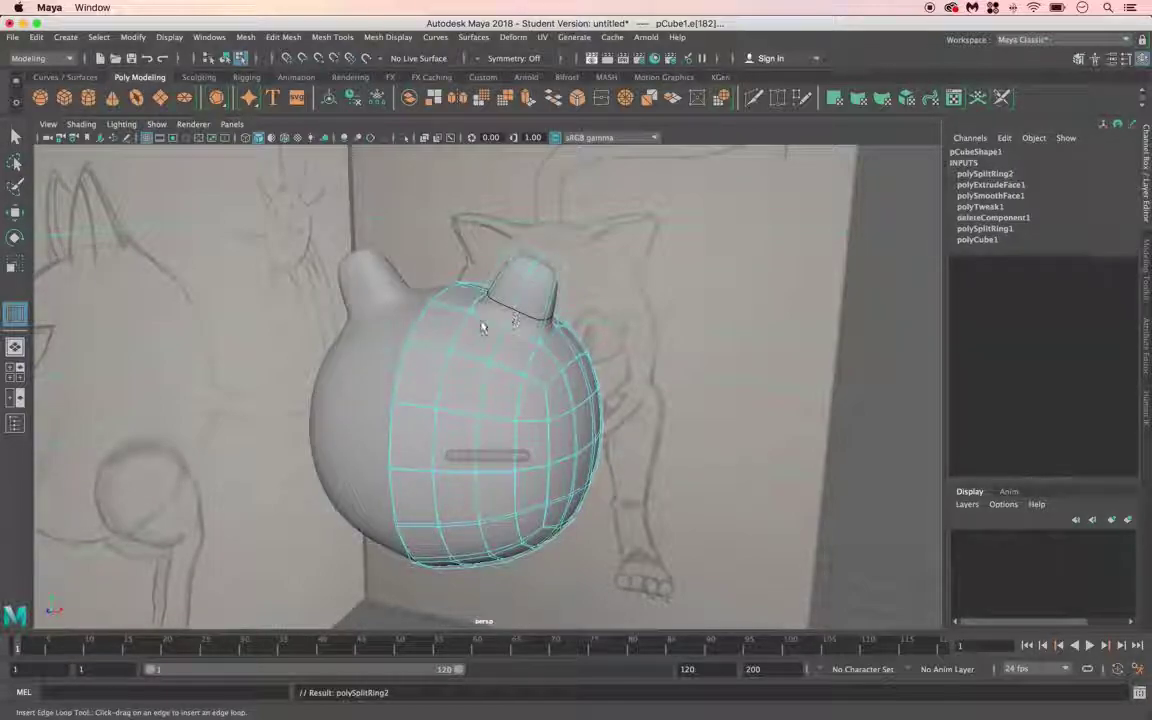
{"action": "left_click_drag", "start_coordinate": [437, 401], "coordinate": [475, 360], "text": "alt"}
{"action": "key", "text": "z"}
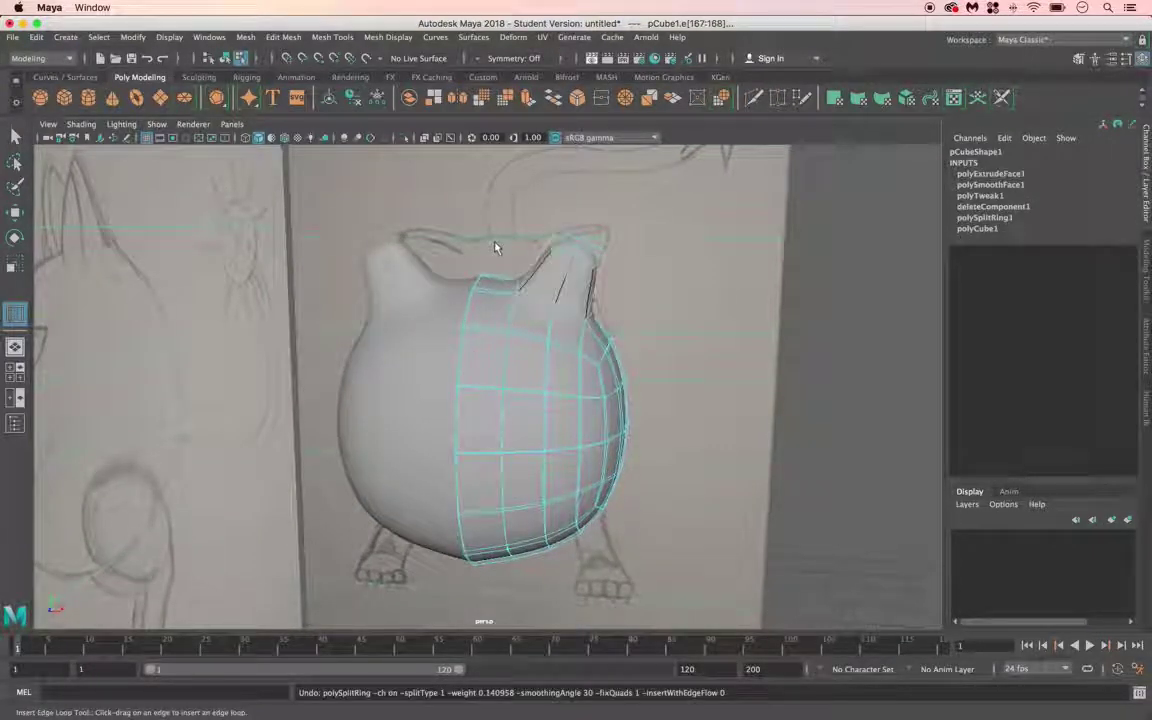
Step: Insert an edge loop around the ear near its base in the unsmoothed display, and return to smooth preview
{"action": "left_click", "coordinate": [508, 249]}
{"action": "key", "text": "1"}
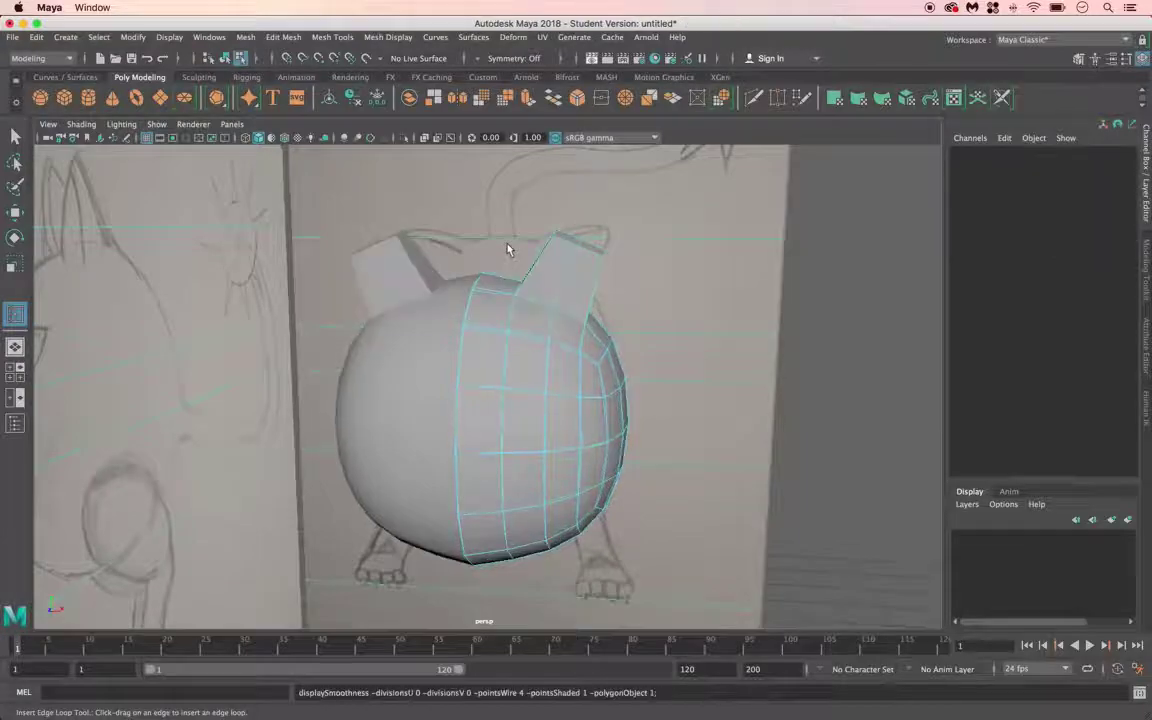
{"action": "left_click", "coordinate": [318, 40]}
{"action": "left_click", "coordinate": [364, 141]}
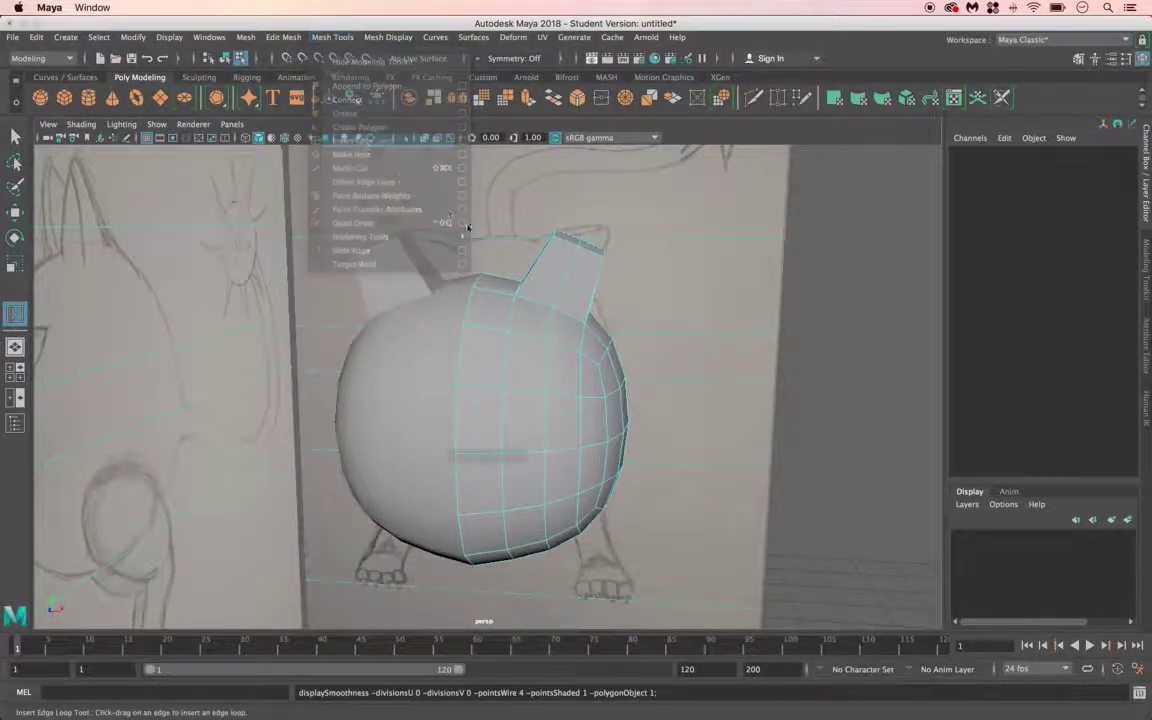
{"action": "left_click_drag", "start_coordinate": [576, 262], "coordinate": [557, 309]}
{"action": "key", "text": "3"}
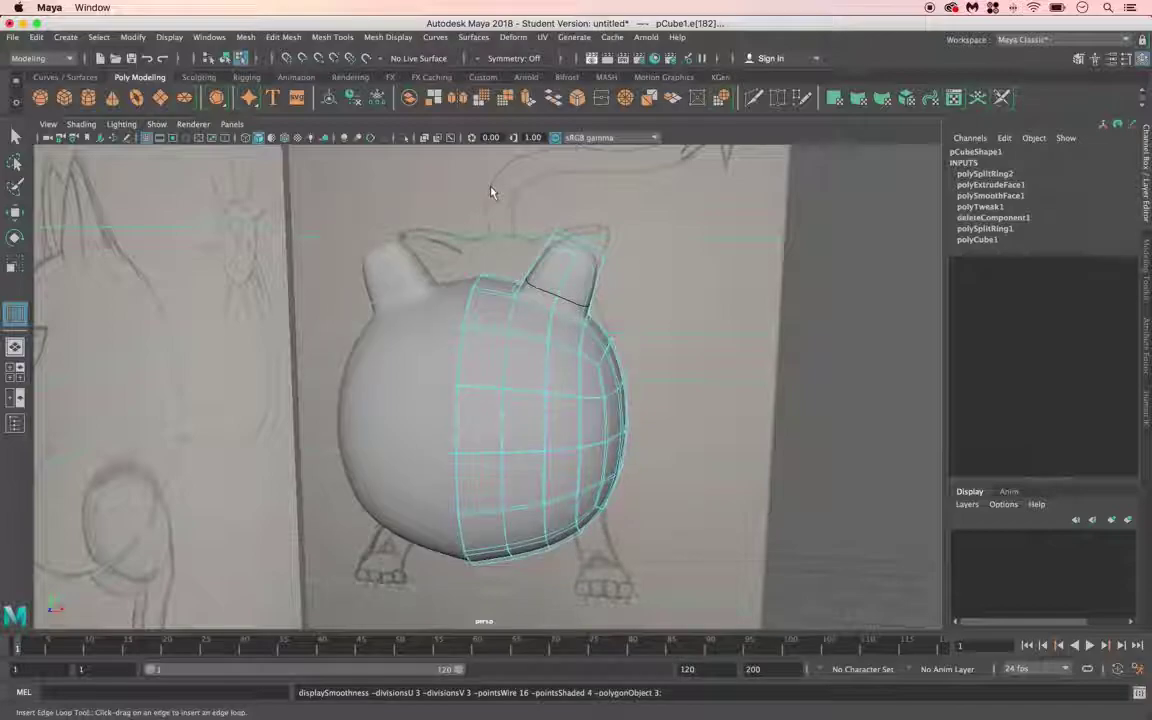
Step: Insert a second edge loop around the ear closer to its tip and leave the edge loop tool
{"action": "left_click_drag", "start_coordinate": [524, 378], "coordinate": [571, 274], "text": "alt"}
{"action": "left_click_drag", "start_coordinate": [558, 334], "coordinate": [481, 334], "text": "alt"}
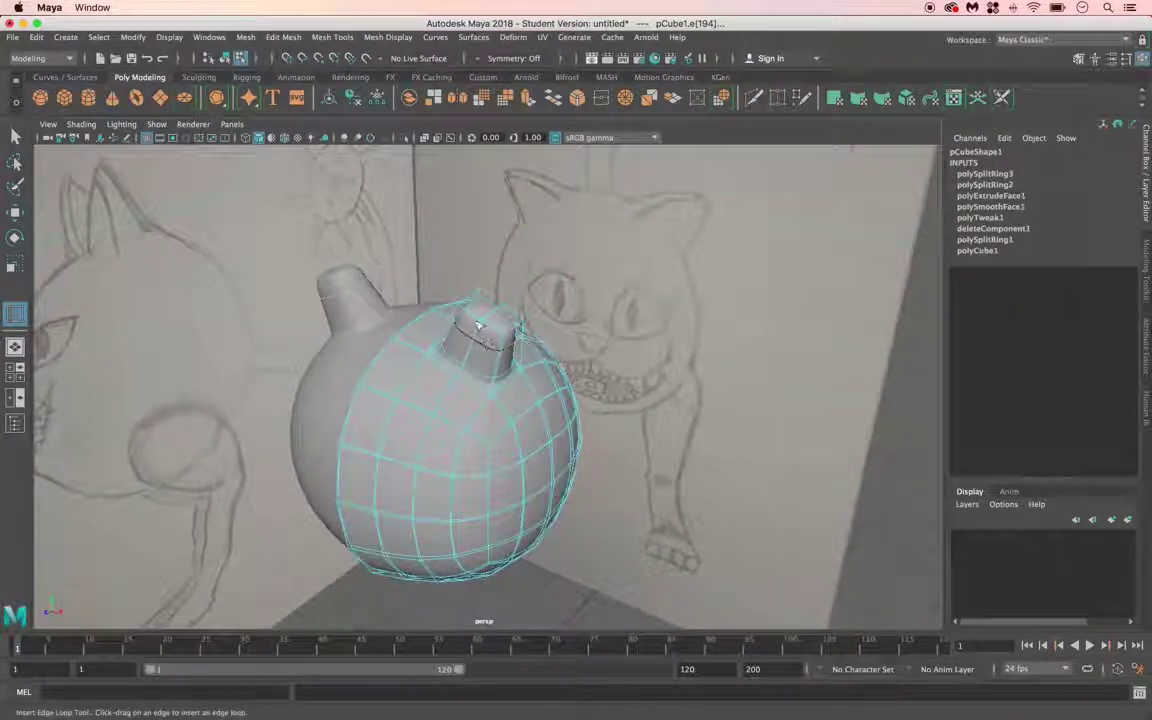
{"action": "left_click", "coordinate": [15, 135]}
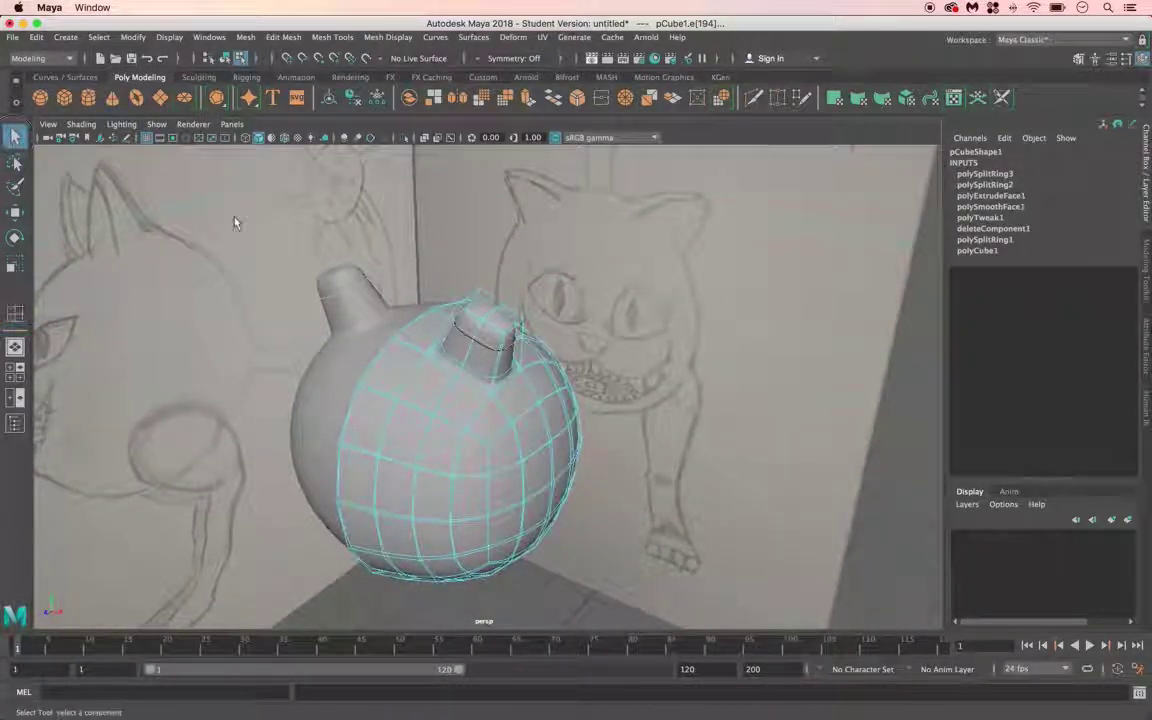
Step: Select the ear's tip faces, grow the selection, scale it down to taper the ear, and shift it slightly toward the creature's front
{"action": "right_click", "coordinate": [489, 319]}
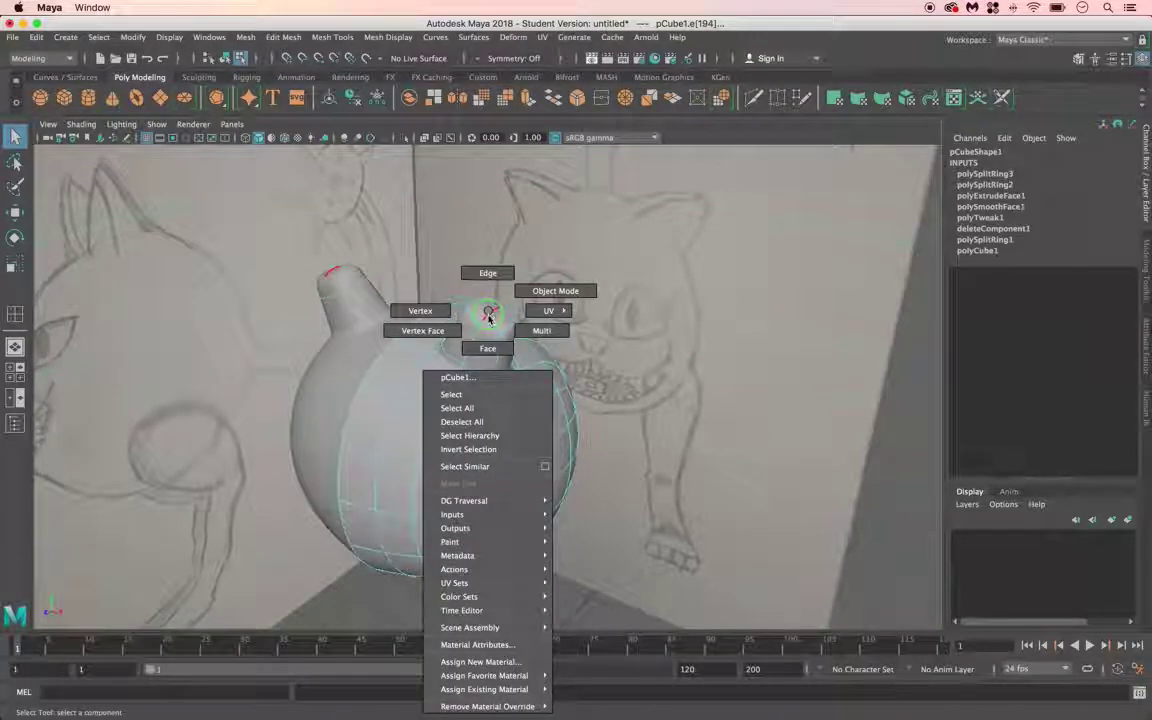
{"action": "left_click", "coordinate": [498, 350]}
{"action": "left_click", "coordinate": [497, 323]}
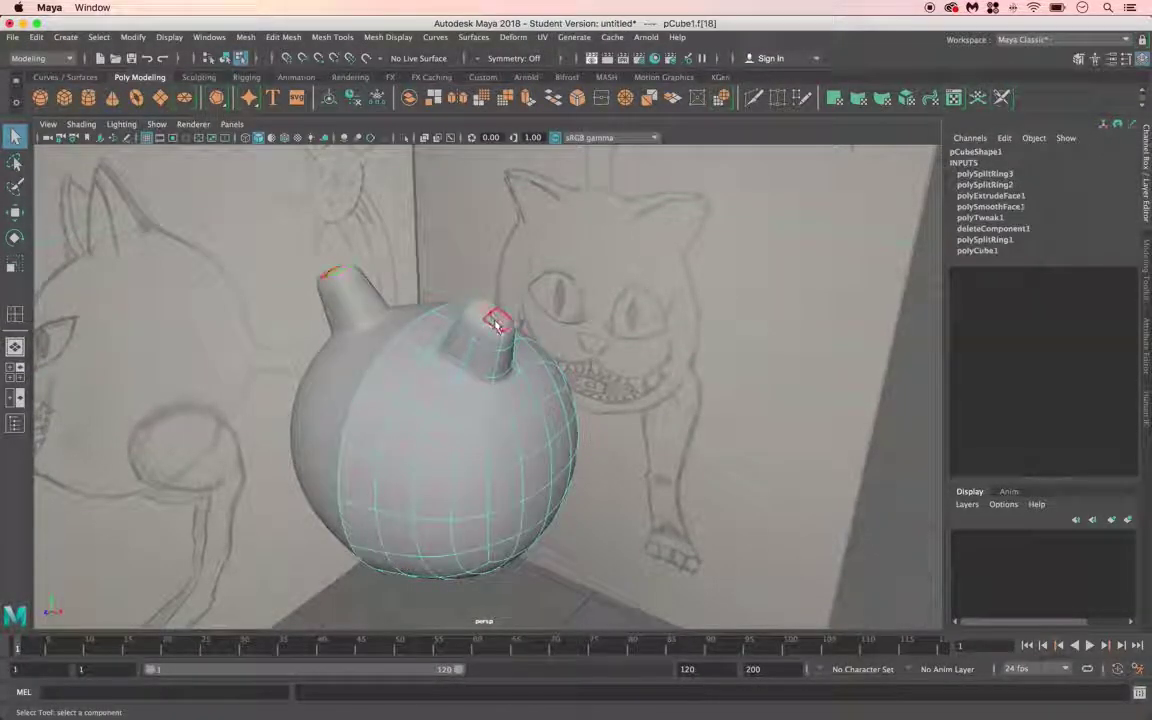
{"action": "left_click", "coordinate": [498, 326], "text": "shift"}
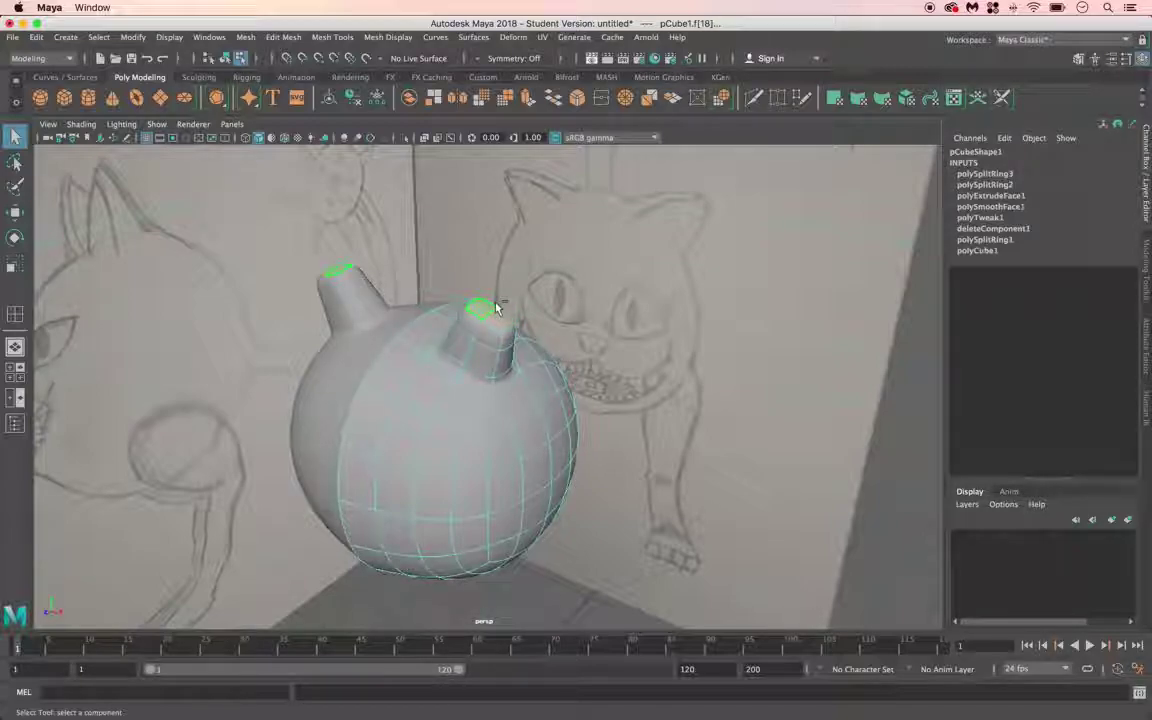
{"action": "key", "text": "shift+period"}
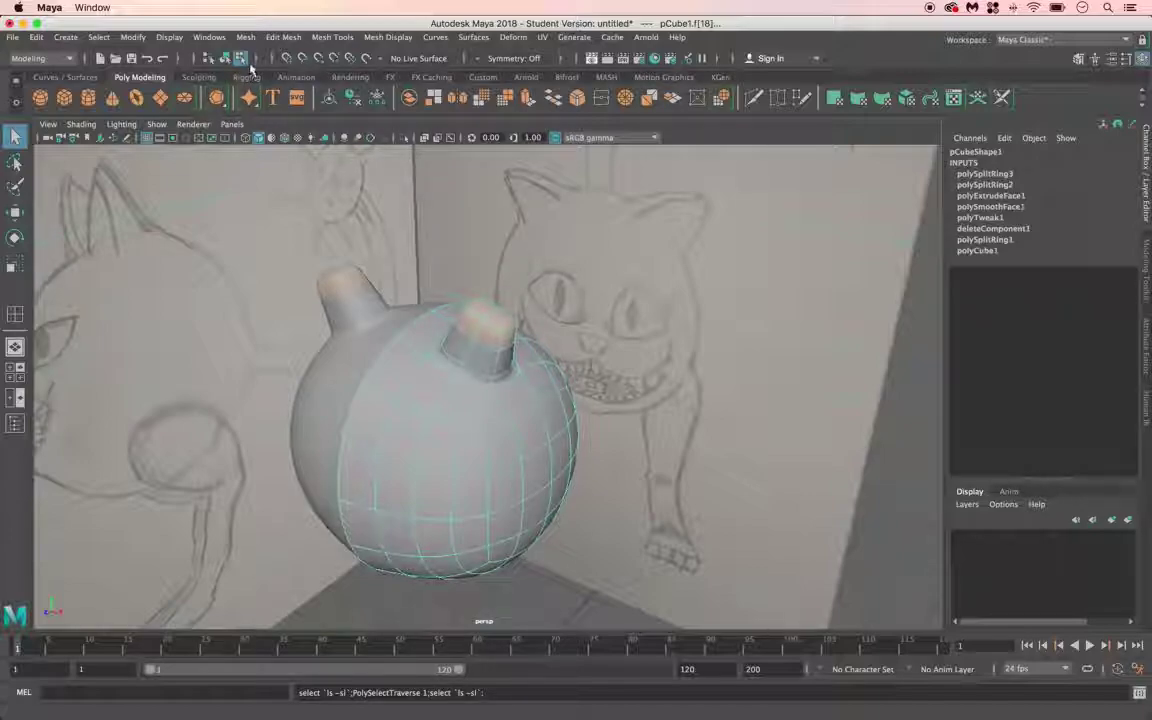
{"action": "left_click", "coordinate": [16, 263]}
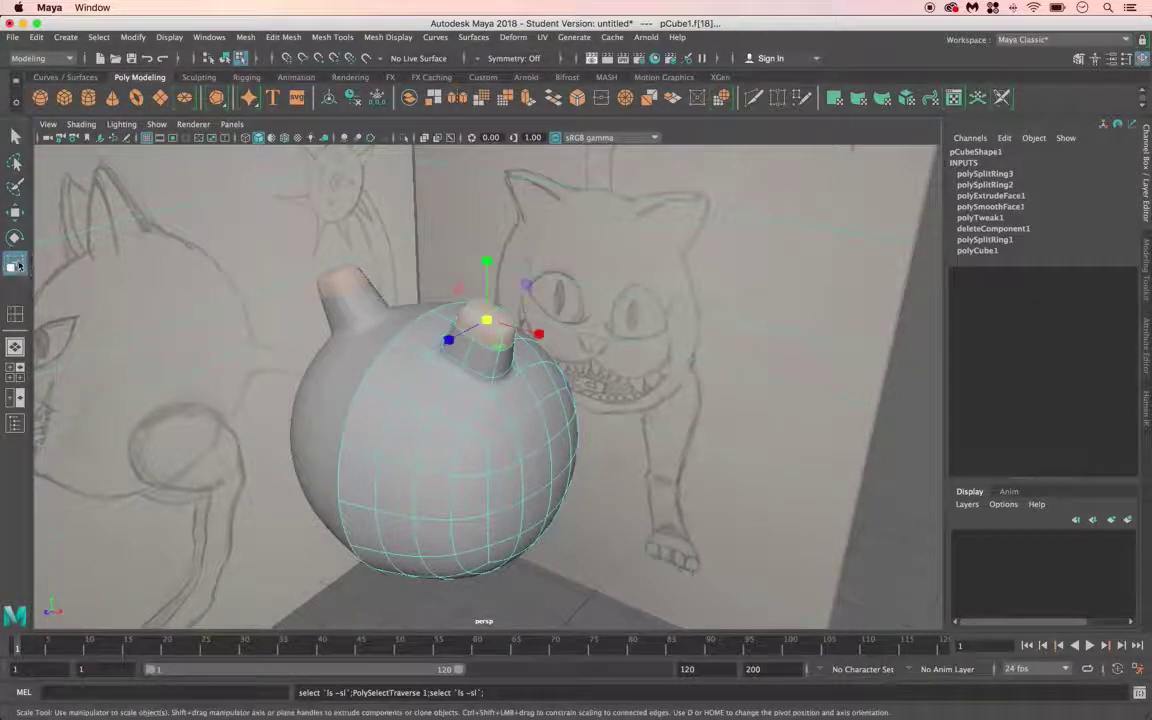
{"action": "left_click_drag", "start_coordinate": [491, 317], "coordinate": [485, 321]}
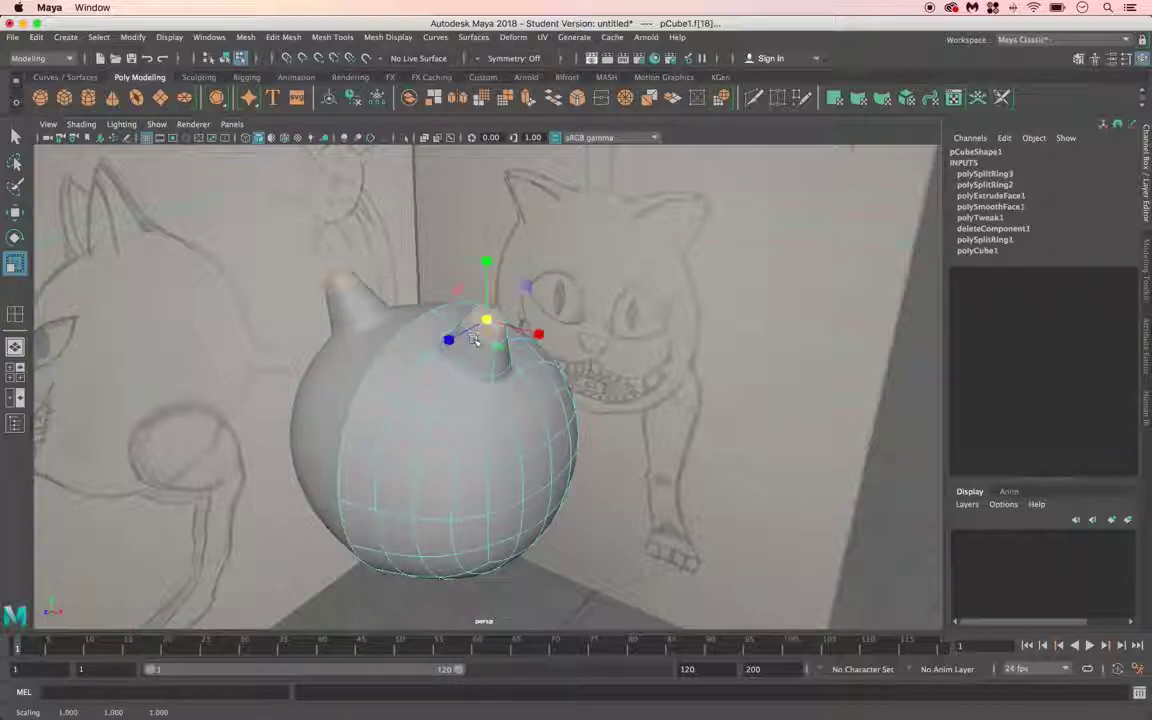
{"action": "left_click_drag", "start_coordinate": [535, 334], "coordinate": [537, 335]}
{"action": "left_click_drag", "start_coordinate": [451, 339], "coordinate": [401, 334]}
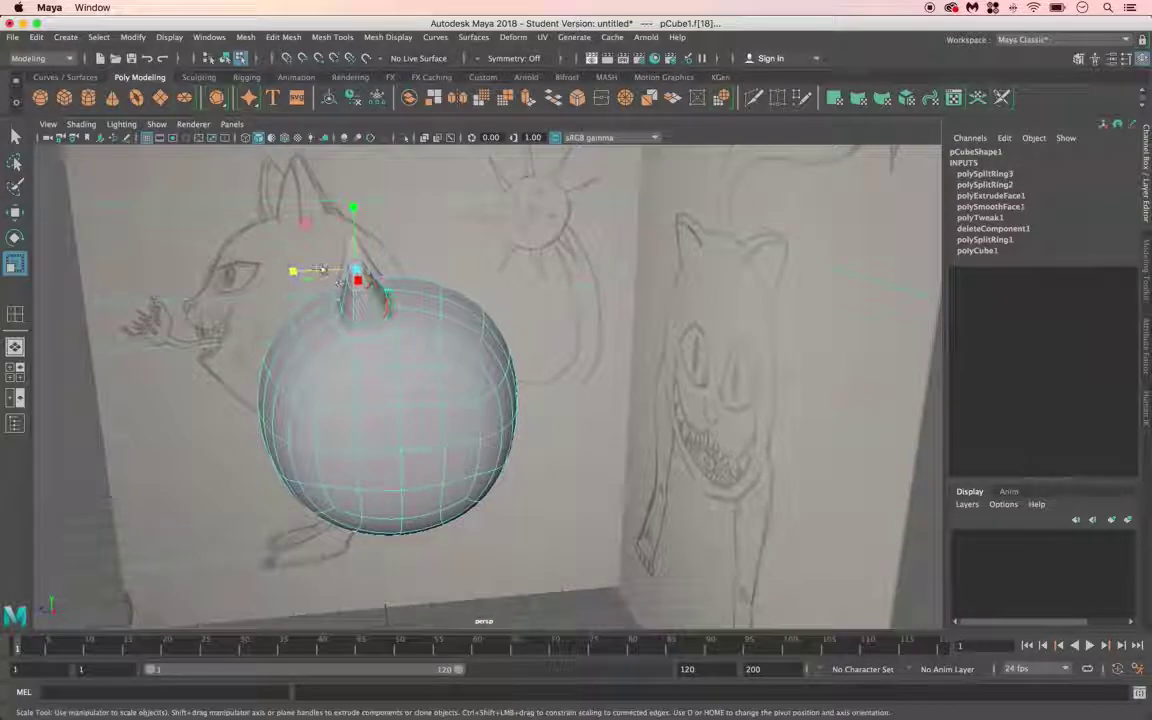
{"action": "key", "text": "w"}
{"action": "middle_click_drag", "start_coordinate": [289, 270], "coordinate": [280, 272]}
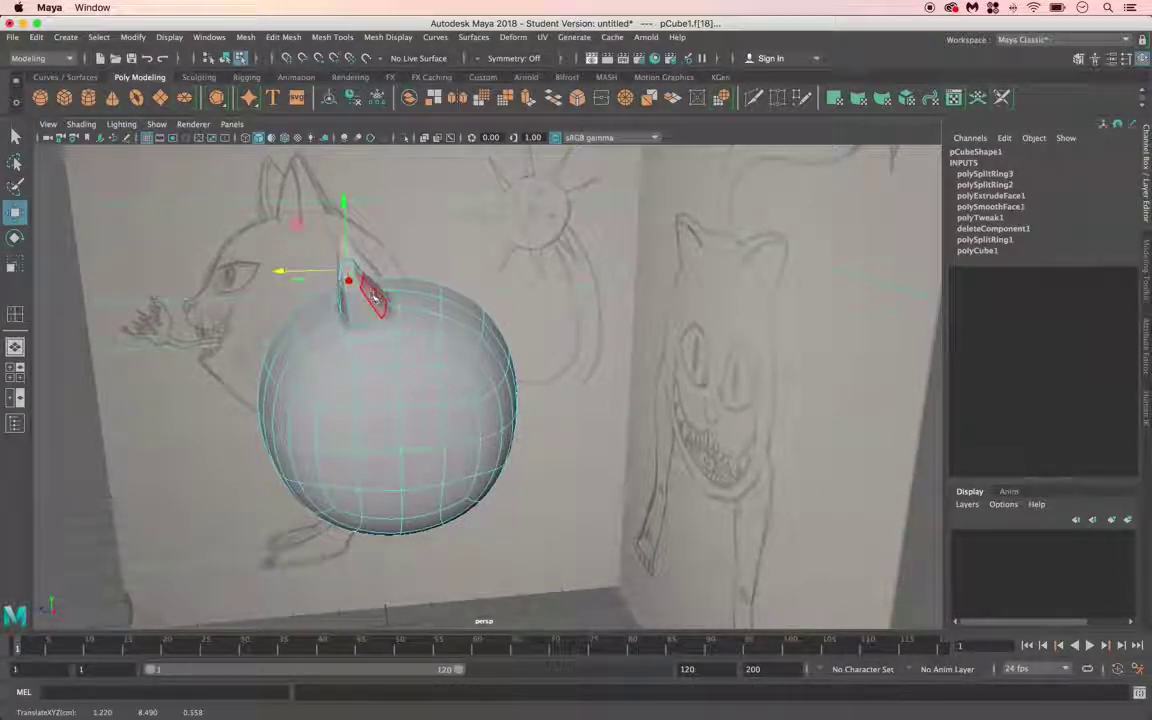
Step: Select the vertices of the ear's upper edge loop and shift them slightly toward the creature's back
{"action": "mouse_move", "coordinate": [378, 276]}
{"action": "left_mouse_down", "text": "alt"}
{"action": "mouse_move", "coordinate": [360, 278]}
{"action": "mouse_move", "coordinate": [350, 252]}
{"action": "mouse_move", "coordinate": [393, 257]}
{"action": "mouse_move", "coordinate": [397, 270]}
{"action": "mouse_move", "coordinate": [385, 262]}
{"action": "left_mouse_up", "text": "alt"}
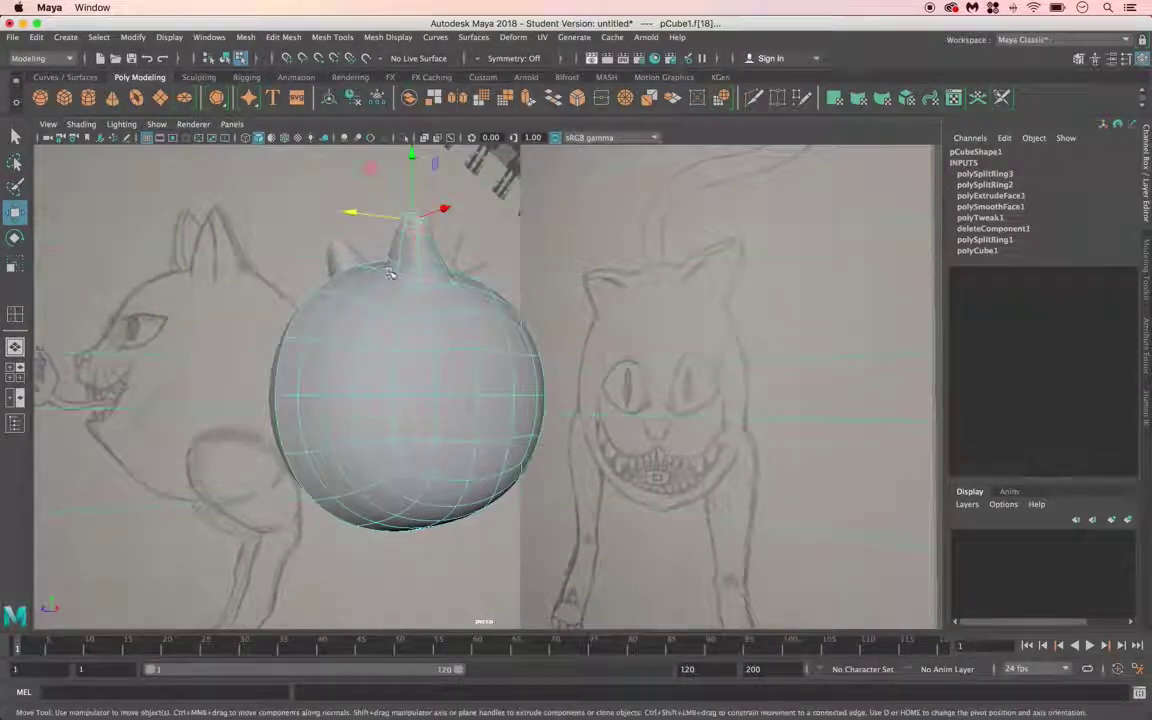
{"action": "scroll", "coordinate": [385, 262], "scroll_direction": "up", "scroll_amount": 2}
{"action": "left_click", "coordinate": [388, 250]}
{"action": "right_click_drag", "start_coordinate": [395, 257], "coordinate": [358, 183]}
{"action": "left_click_drag", "start_coordinate": [358, 183], "coordinate": [430, 217]}
{"action": "mouse_move", "coordinate": [403, 281]}
{"action": "left_mouse_down", "text": "alt"}
{"action": "mouse_move", "coordinate": [298, 296]}
{"action": "mouse_move", "coordinate": [278, 319]}
{"action": "mouse_move", "coordinate": [278, 345]}
{"action": "mouse_move", "coordinate": [293, 358]}
{"action": "mouse_move", "coordinate": [532, 337]}
{"action": "mouse_move", "coordinate": [582, 346]}
{"action": "left_mouse_up", "text": "alt"}
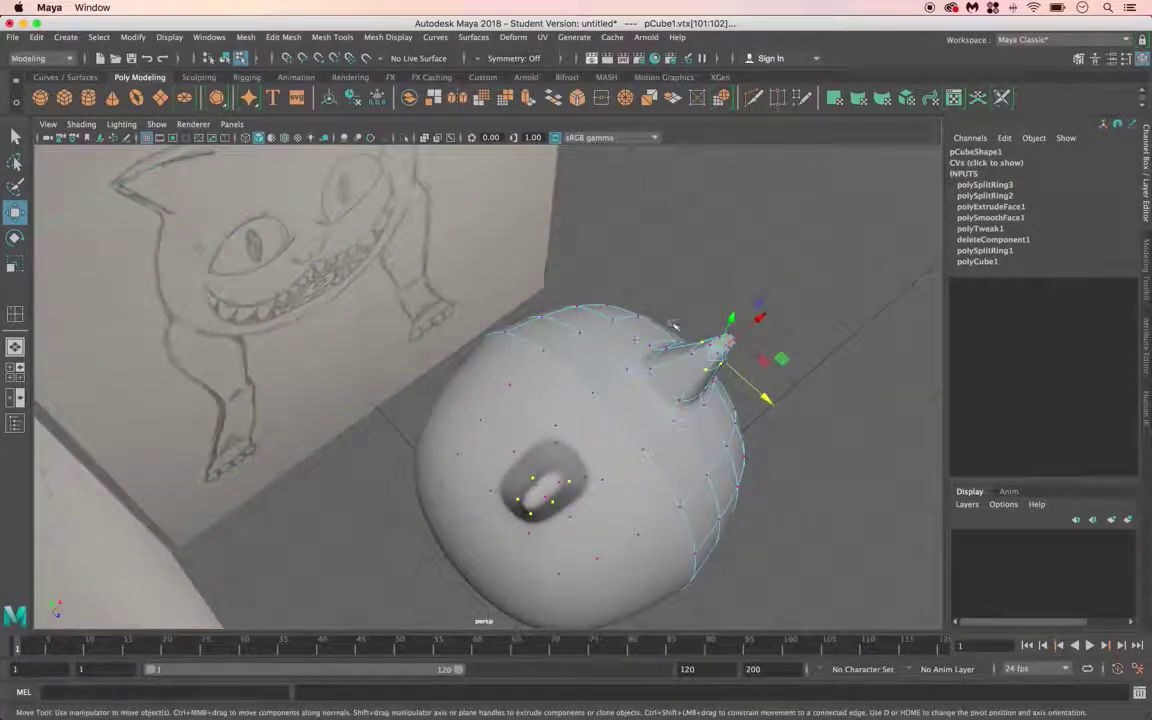
{"action": "left_click", "coordinate": [691, 355], "text": "shift"}
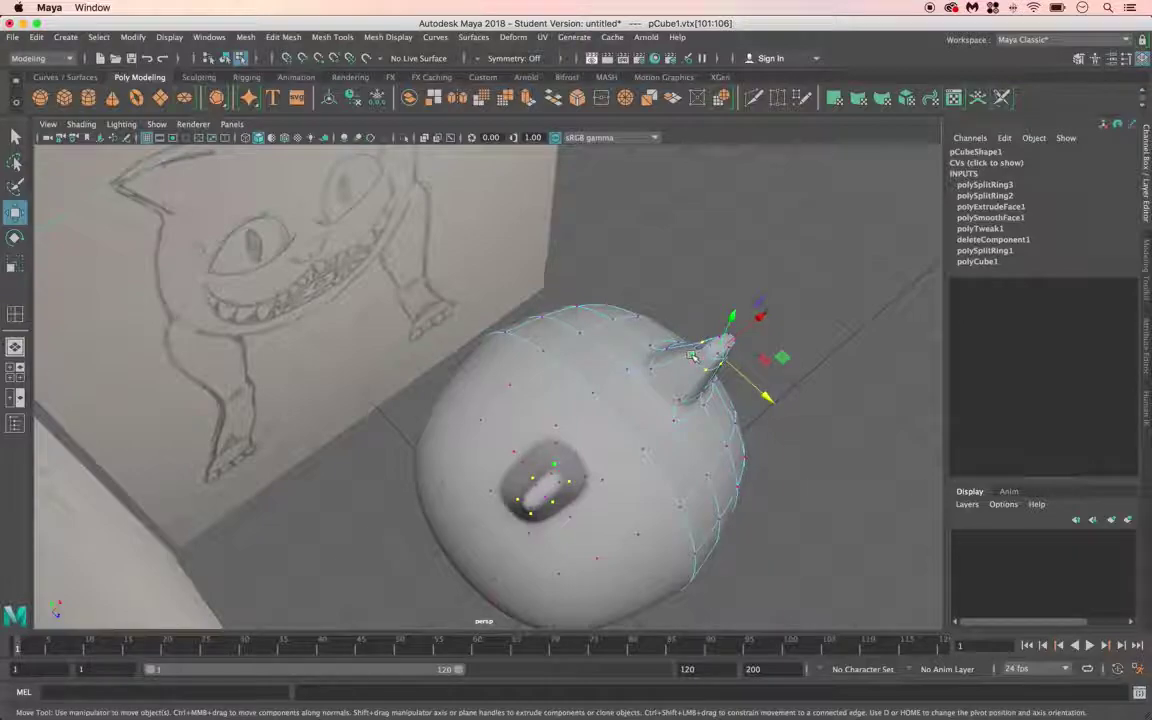
{"action": "left_click_drag", "start_coordinate": [676, 381], "coordinate": [284, 248], "text": "alt"}
{"action": "left_click_drag", "start_coordinate": [248, 203], "coordinate": [269, 215]}
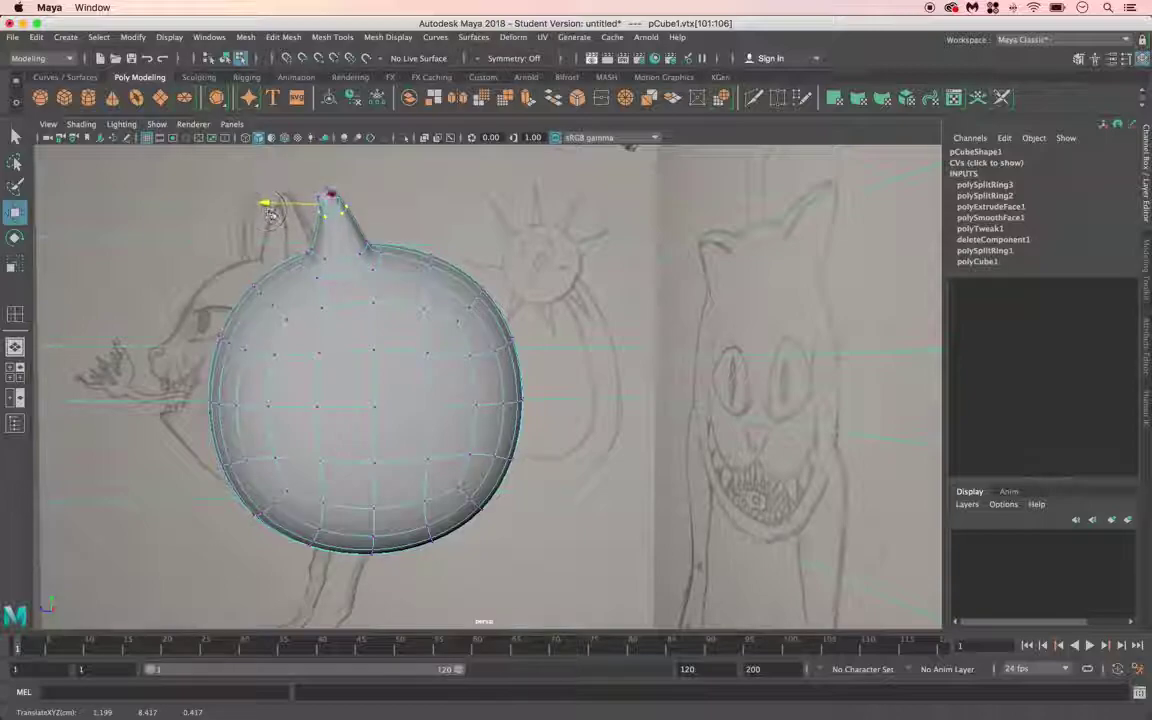
{"action": "left_click_drag", "start_coordinate": [295, 270], "coordinate": [393, 287], "text": "alt"}
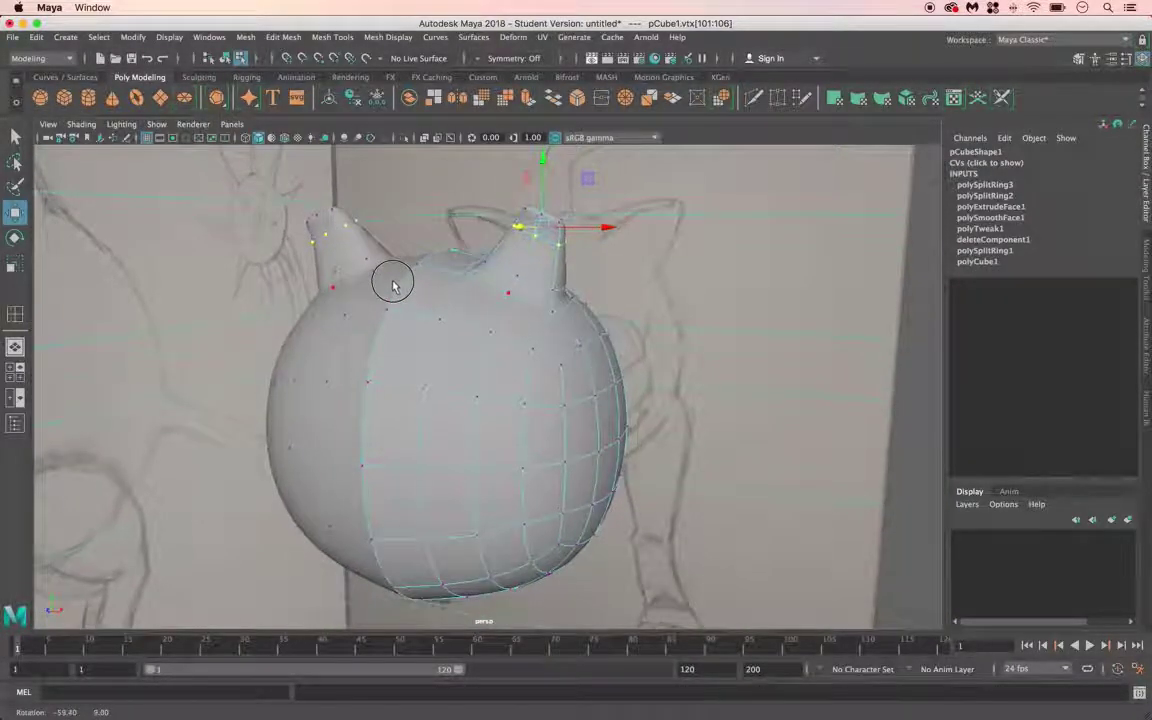
Step: Select the ear's front faces and extrude them, scaling the extrusion inward to about 0.82 in local X and 0.83 in local Y
{"action": "key", "text": "q"}
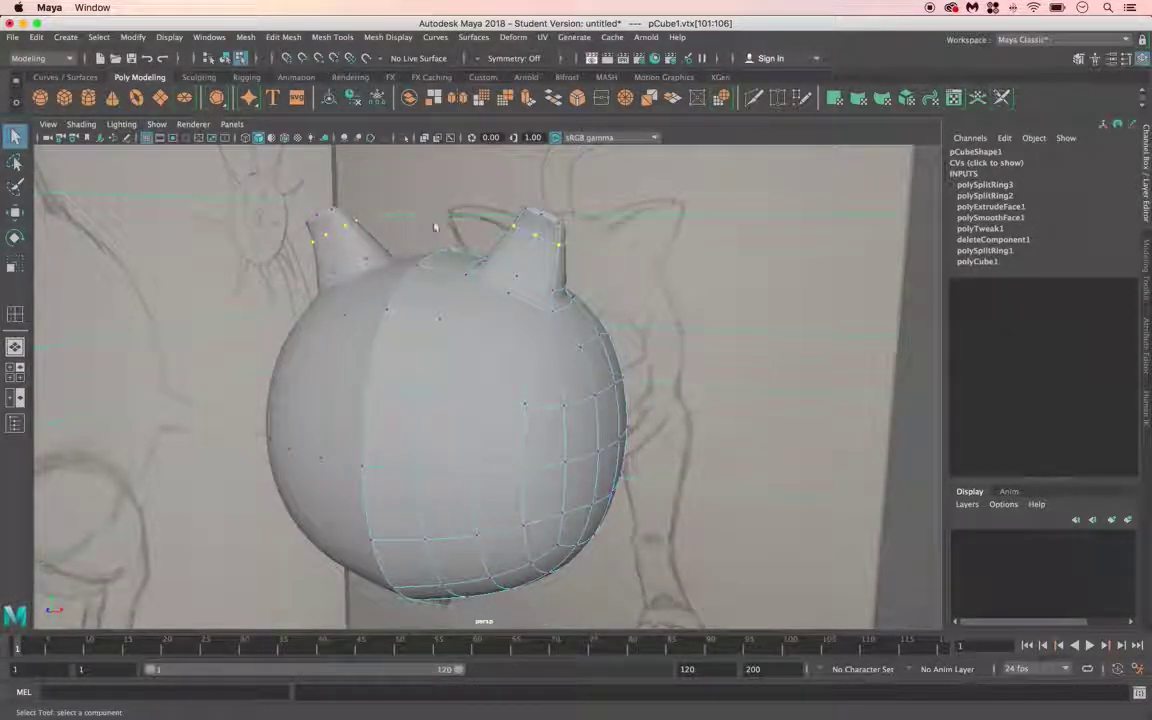
{"action": "right_click_drag", "start_coordinate": [521, 250], "coordinate": [518, 283]}
{"action": "left_click", "coordinate": [525, 247]}
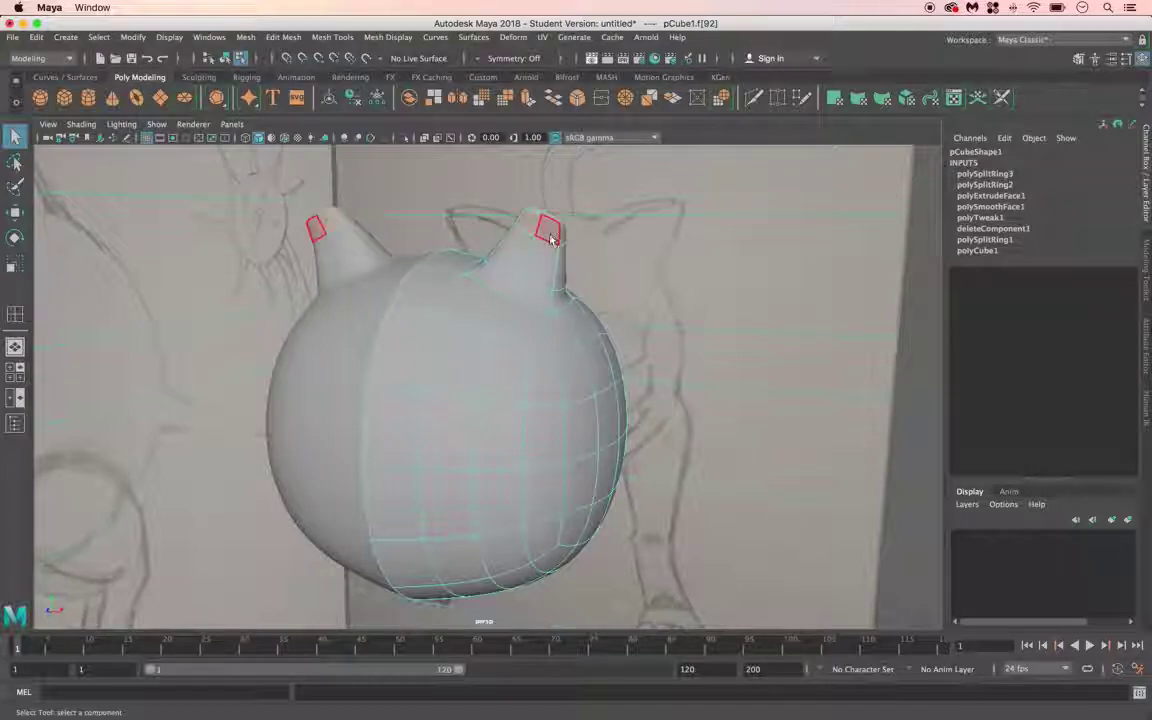
{"action": "left_click", "coordinate": [549, 240], "text": "shift"}
{"action": "left_click", "coordinate": [543, 258], "text": "shift"}
{"action": "left_click", "coordinate": [519, 257], "text": "shift"}
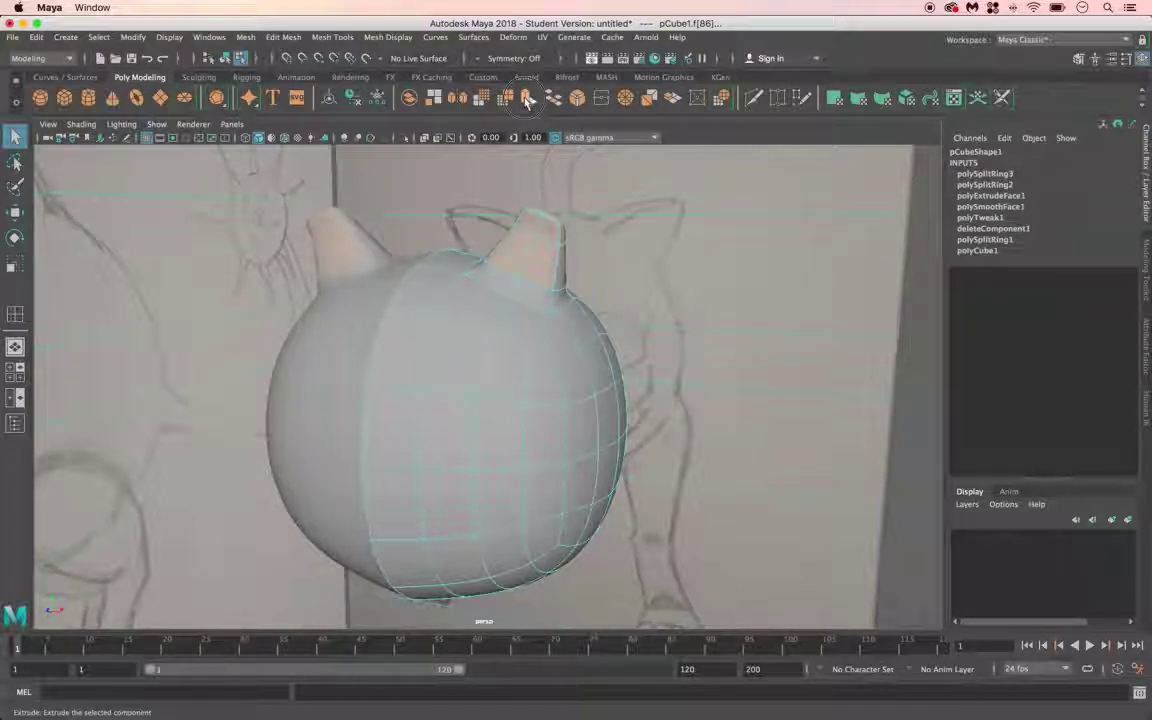
{"action": "left_click", "coordinate": [528, 99]}
{"action": "left_click_drag", "start_coordinate": [566, 257], "coordinate": [555, 254]}
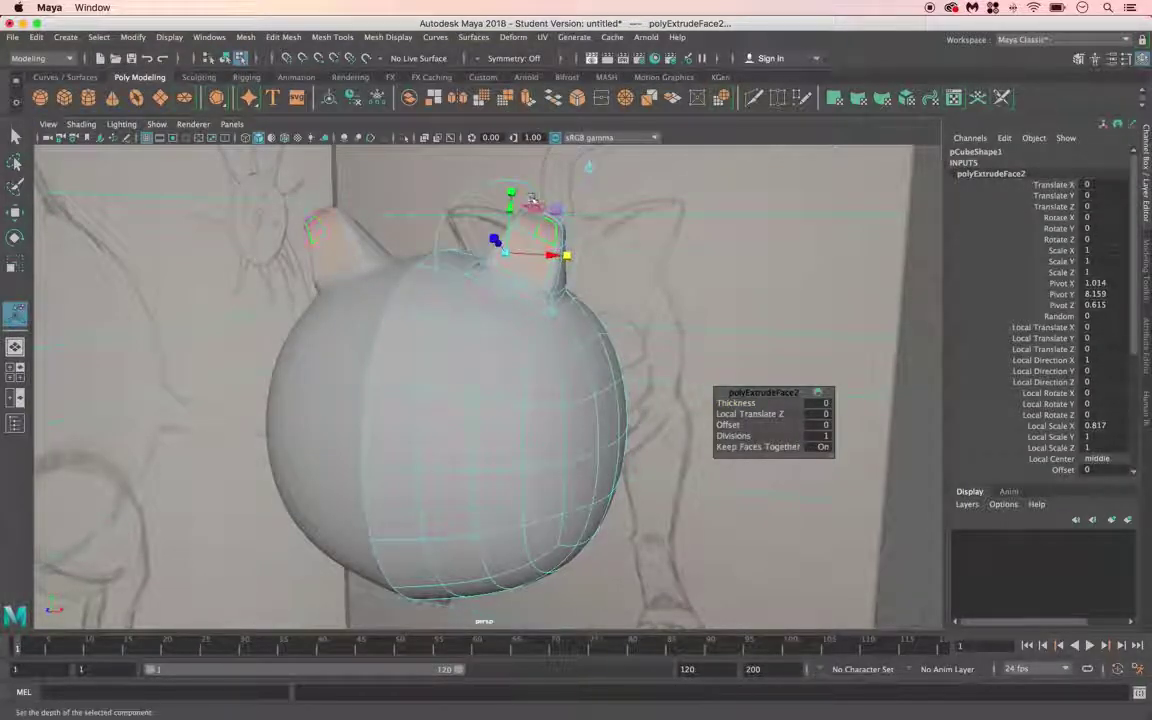
{"action": "left_click_drag", "start_coordinate": [512, 192], "coordinate": [511, 203]}
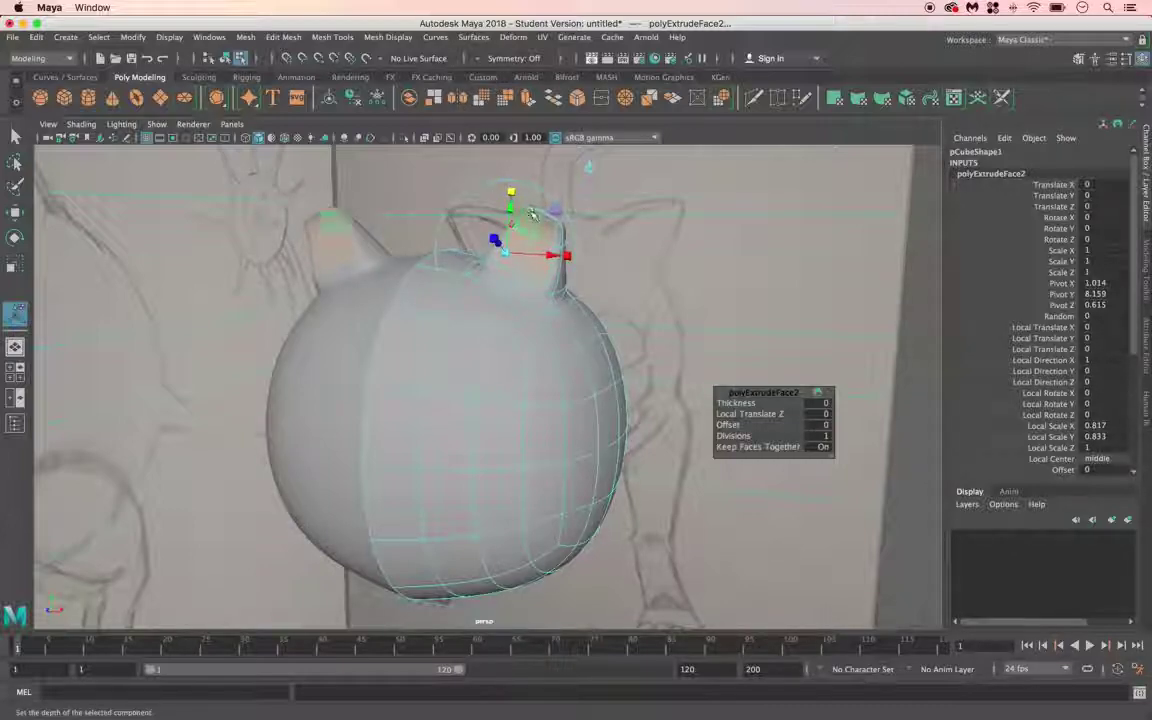
Step: Extrude the ear's front faces again, scaled to 0.768 by 0.68 and pushed inward to local Z -0.164, and clear the selection
{"action": "left_click", "coordinate": [527, 101]}
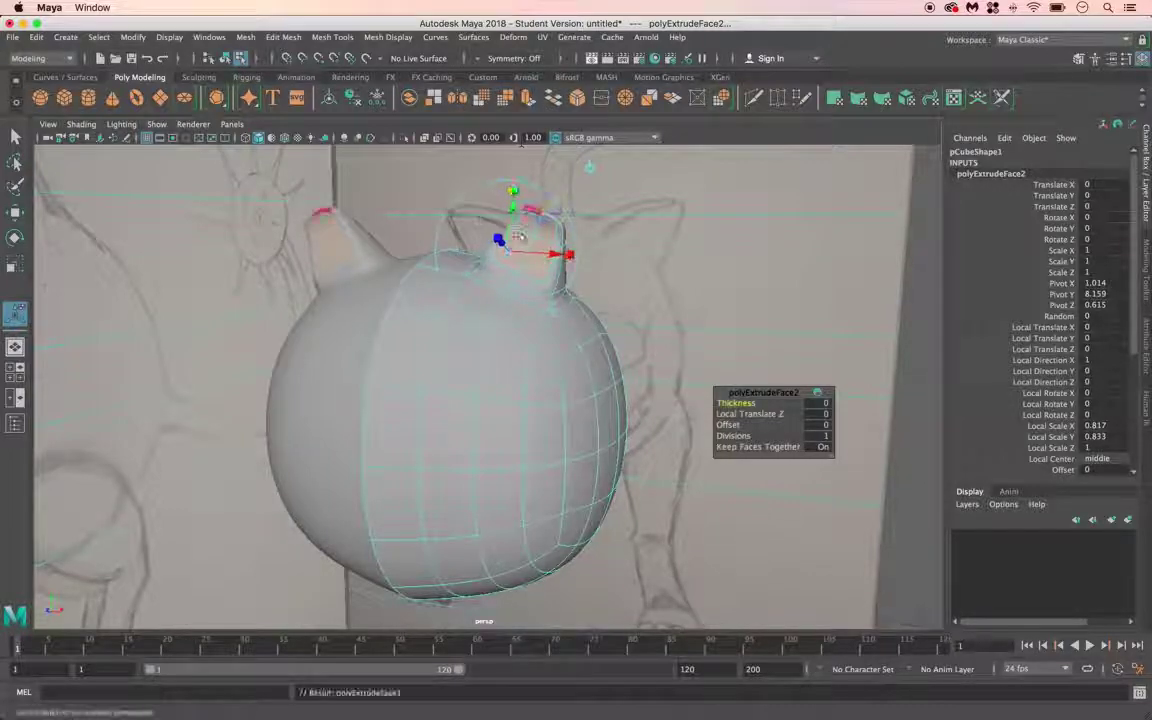
{"action": "left_click_drag", "start_coordinate": [505, 265], "coordinate": [463, 303], "text": "alt"}
{"action": "left_click_drag", "start_coordinate": [562, 196], "coordinate": [562, 222]}
{"action": "left_click_drag", "start_coordinate": [624, 256], "coordinate": [601, 231]}
{"action": "left_click", "coordinate": [563, 209]}
{"action": "mouse_move", "coordinate": [604, 258]}
{"action": "left_mouse_down"}
{"action": "mouse_move", "coordinate": [509, 288]}
{"action": "mouse_move", "coordinate": [487, 276]}
{"action": "mouse_move", "coordinate": [488, 257]}
{"action": "left_mouse_up"}
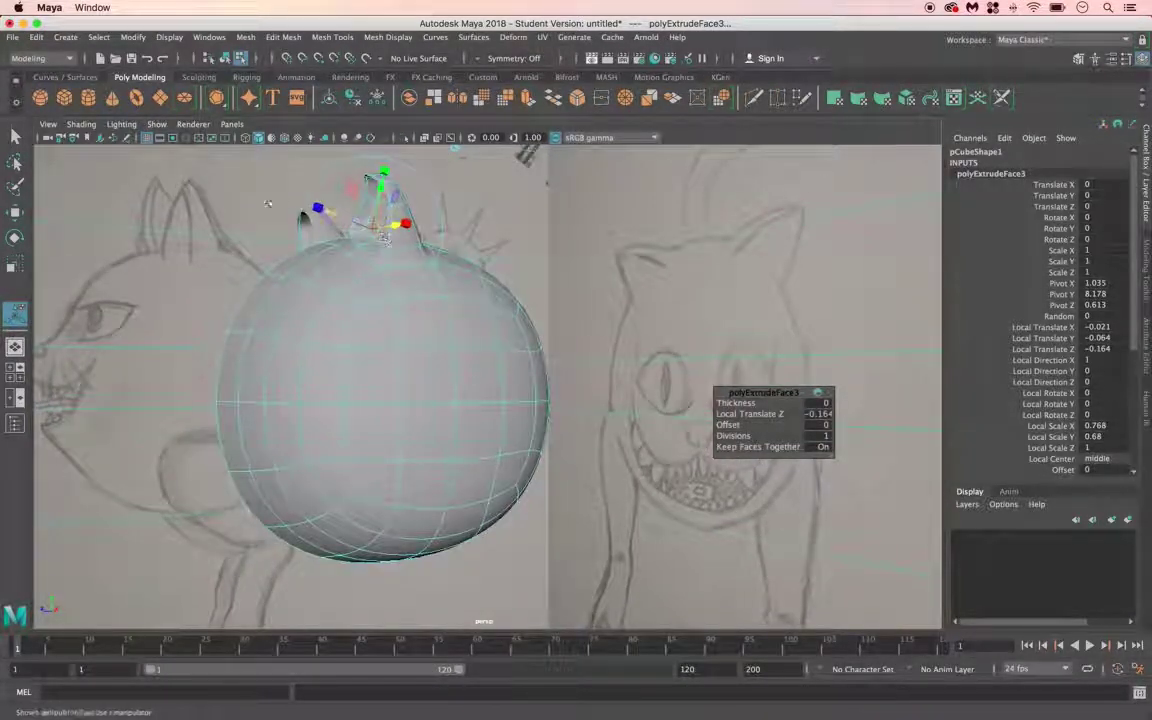
{"action": "key", "text": "q"}
{"action": "left_click", "coordinate": [145, 211]}
Step: Select the middle vertices on the lower rim of the ear opening and shift them slightly toward the creature's back
{"action": "mouse_move", "coordinate": [303, 219]}
{"action": "left_mouse_down", "text": "alt"}
{"action": "mouse_move", "coordinate": [360, 319]}
{"action": "mouse_move", "coordinate": [499, 329]}
{"action": "mouse_move", "coordinate": [407, 366]}
{"action": "mouse_move", "coordinate": [234, 288]}
{"action": "mouse_move", "coordinate": [275, 309]}
{"action": "mouse_move", "coordinate": [254, 288]}
{"action": "left_mouse_up", "text": "alt"}
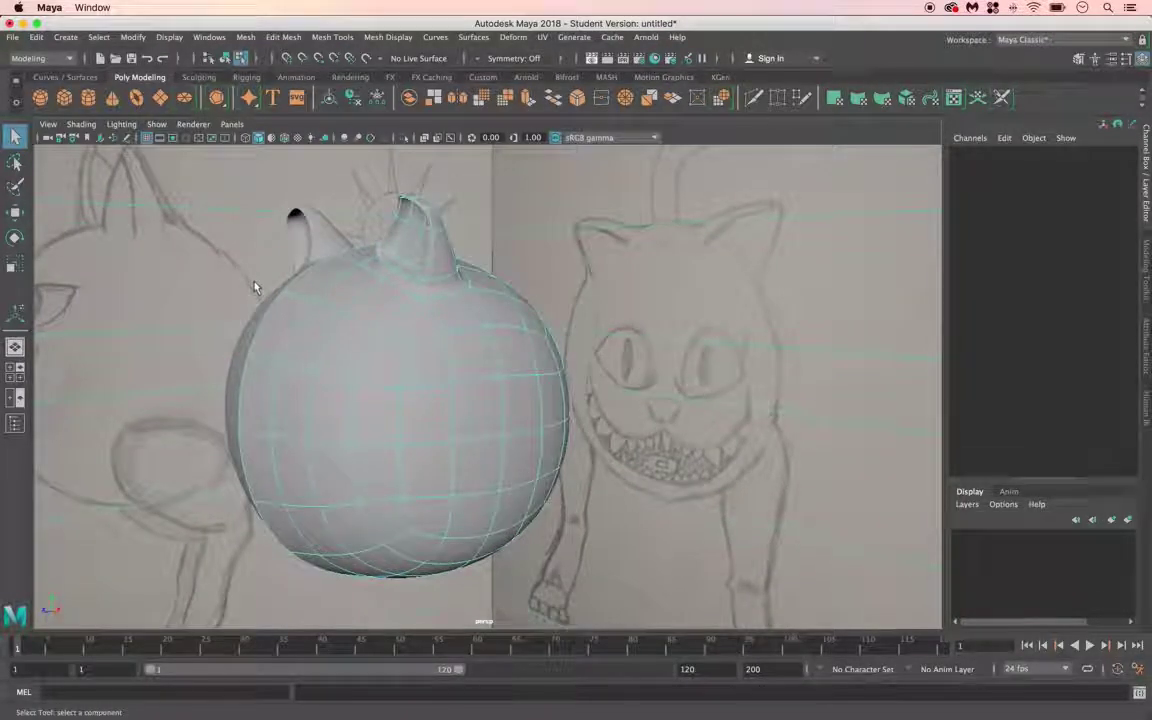
{"action": "left_click_drag", "start_coordinate": [355, 287], "coordinate": [418, 292], "text": "alt"}
{"action": "scroll", "coordinate": [468, 295], "scroll_direction": "down", "scroll_amount": 3}
{"action": "scroll", "coordinate": [476, 294], "scroll_direction": "up", "scroll_amount": 7}
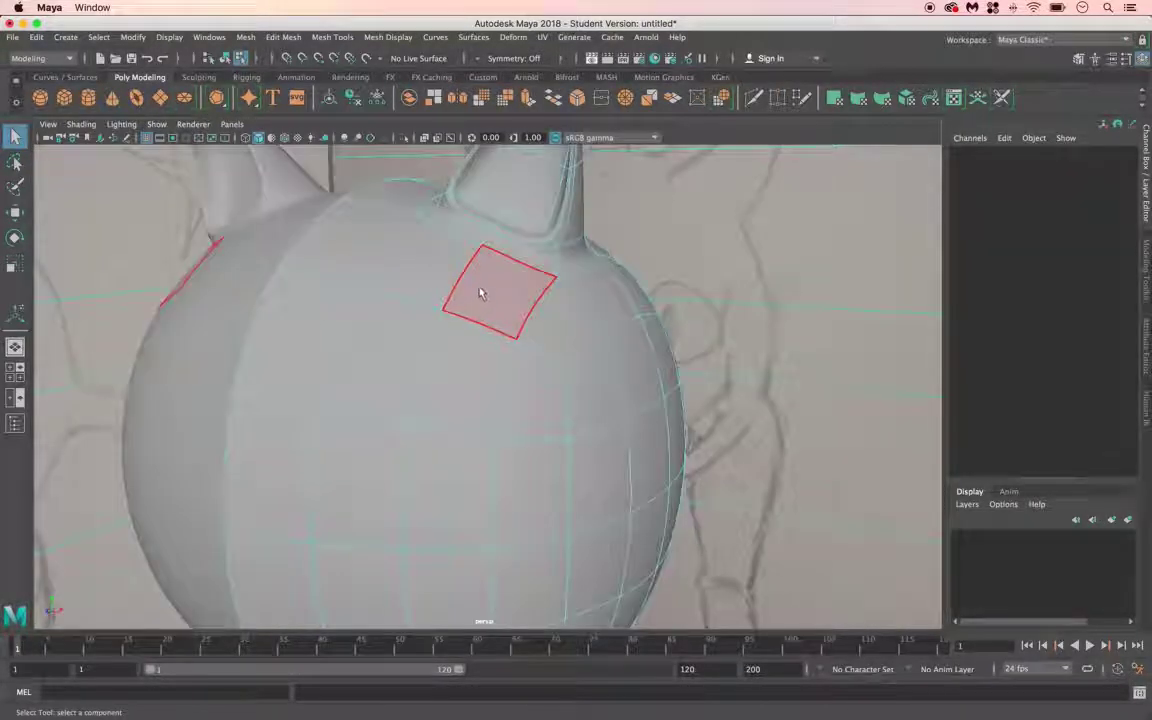
{"action": "scroll", "coordinate": [478, 295], "scroll_direction": "up", "scroll_amount": 2}
{"action": "left_click_drag", "start_coordinate": [488, 261], "coordinate": [391, 391], "text": "alt"}
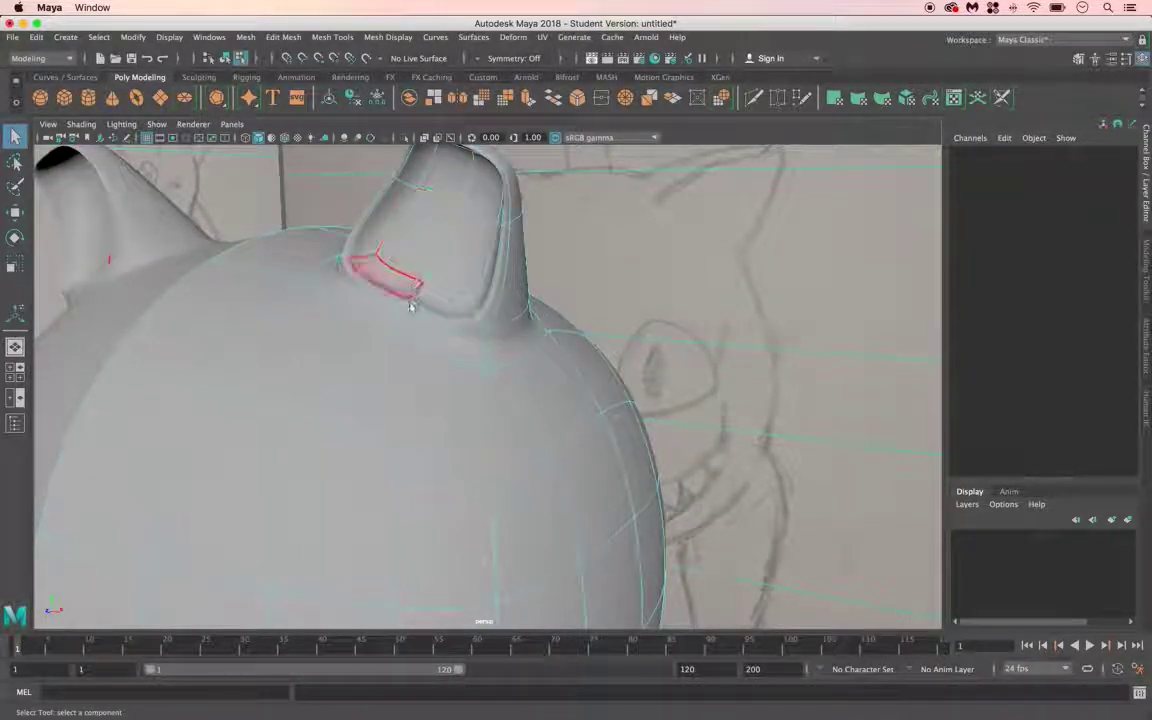
{"action": "right_click", "coordinate": [409, 302]}
{"action": "left_click", "coordinate": [340, 300]}
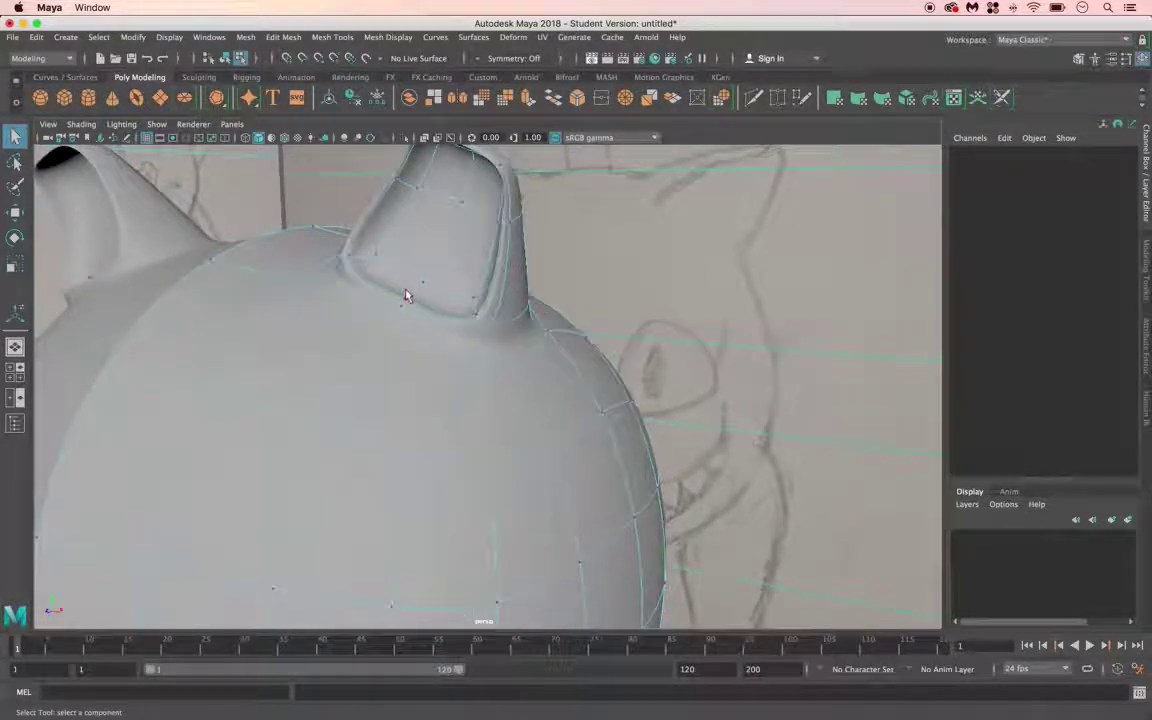
{"action": "left_click", "coordinate": [407, 302]}
{"action": "left_click", "coordinate": [404, 299]}
{"action": "left_click", "coordinate": [14, 212]}
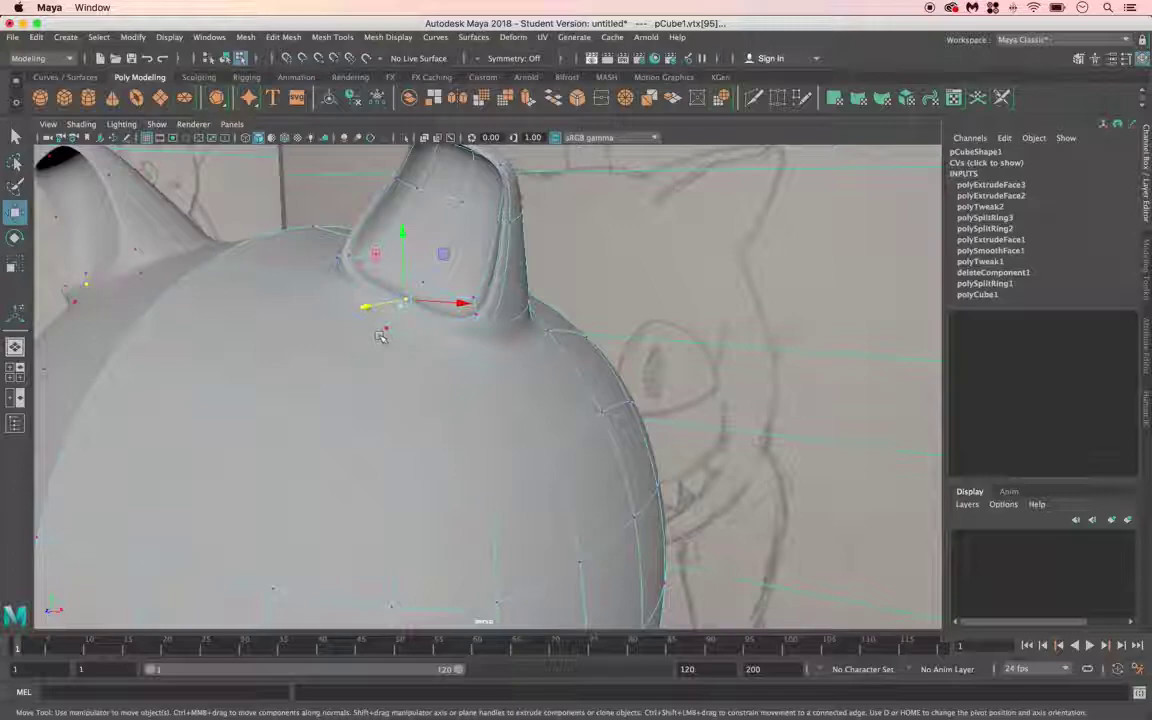
{"action": "scroll", "coordinate": [380, 336], "scroll_direction": "down", "scroll_amount": 3}
{"action": "scroll", "coordinate": [380, 330], "scroll_direction": "up", "scroll_amount": 5}
{"action": "left_click_drag", "start_coordinate": [381, 330], "coordinate": [285, 331], "text": "alt"}
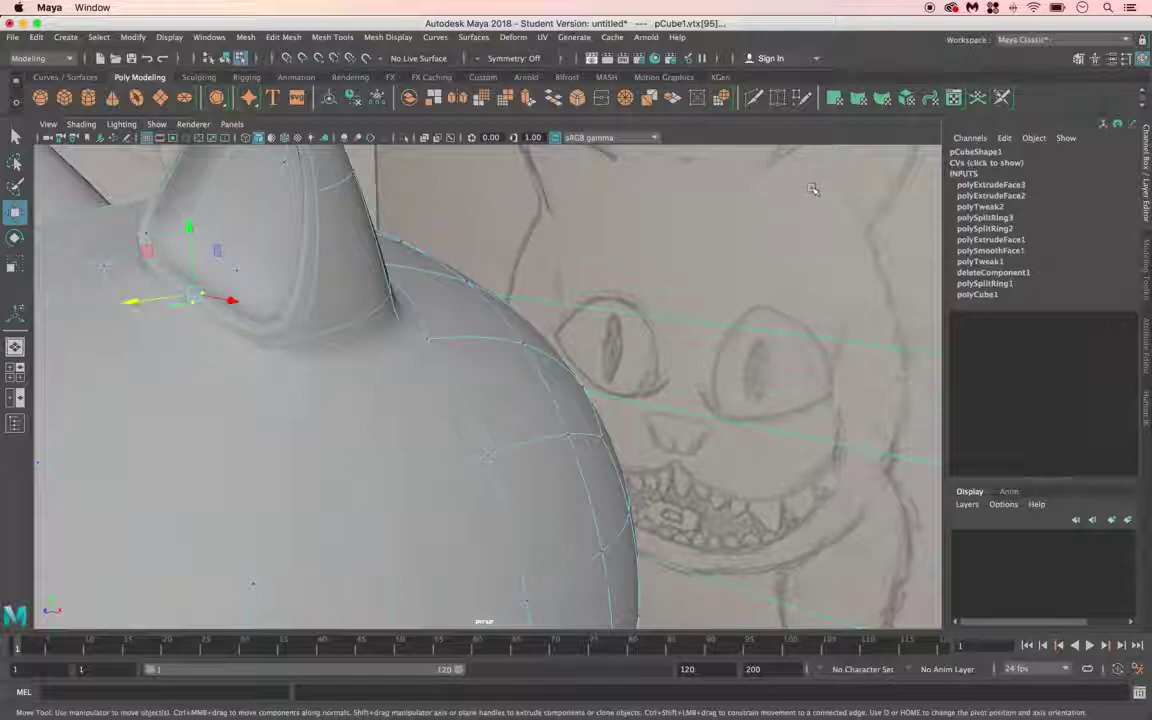
{"action": "left_click_drag", "start_coordinate": [140, 298], "coordinate": [159, 296]}
Step: Lower the middle vertex of the ear opening's lower rim and reposition the vertex just below it at the ear's base
{"action": "left_click", "coordinate": [207, 304]}
{"action": "left_click", "coordinate": [207, 293]}
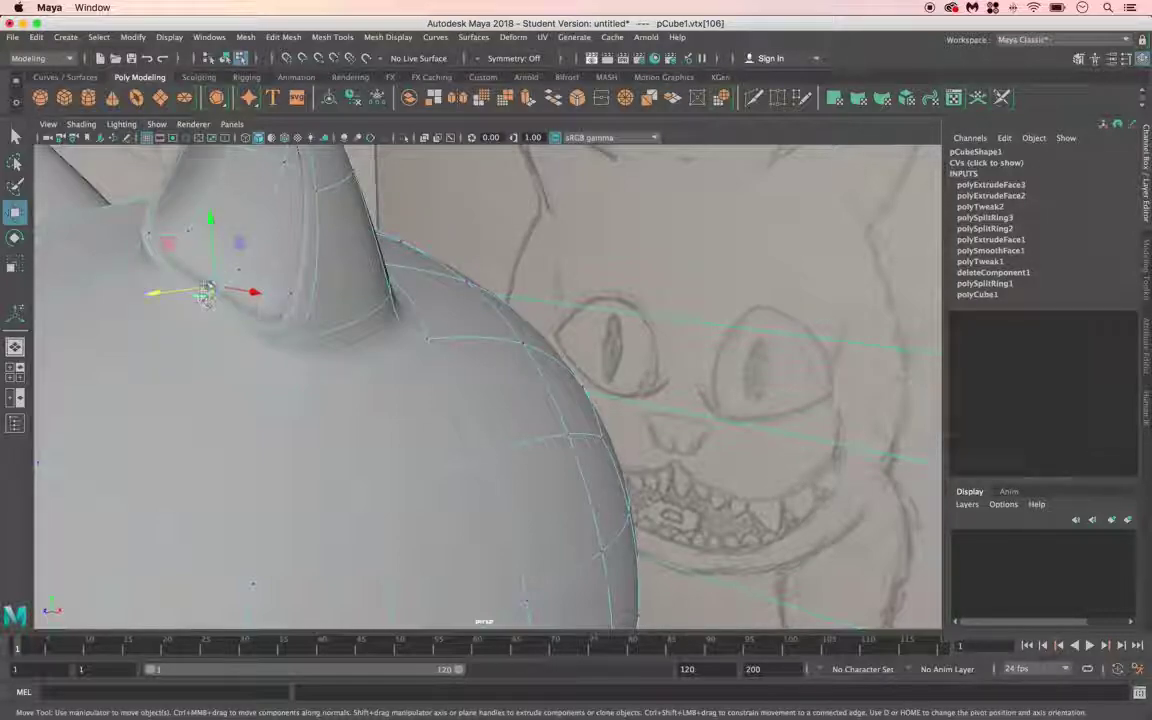
{"action": "left_click_drag", "start_coordinate": [211, 226], "coordinate": [221, 245]}
{"action": "left_click_drag", "start_coordinate": [203, 300], "coordinate": [220, 328]}
{"action": "left_click", "coordinate": [201, 318]}
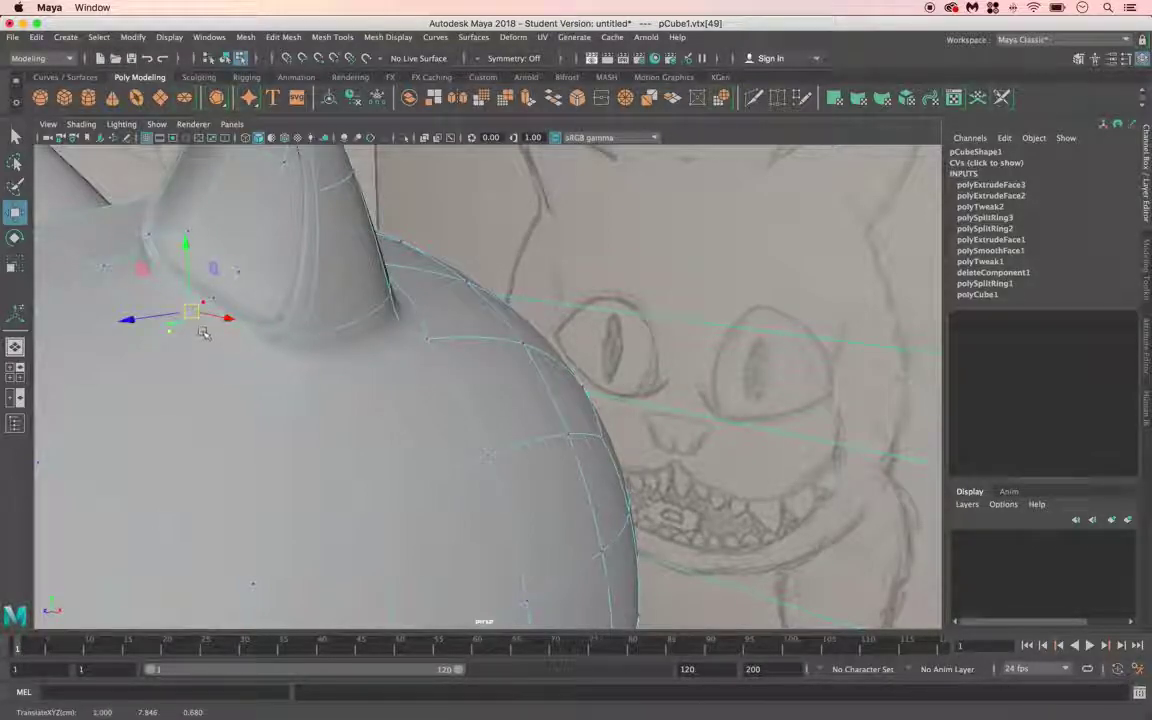
Step: Shift one lower-rim vertex of the ear opening toward the creature's front and slightly lower the vertex beside it
{"action": "scroll", "coordinate": [203, 332], "scroll_direction": "down", "scroll_amount": 3}
{"action": "scroll", "coordinate": [231, 327], "scroll_direction": "up", "scroll_amount": 5}
{"action": "left_click_drag", "start_coordinate": [174, 310], "coordinate": [438, 381], "text": "alt"}
{"action": "scroll", "coordinate": [533, 372], "scroll_direction": "up", "scroll_amount": 4}
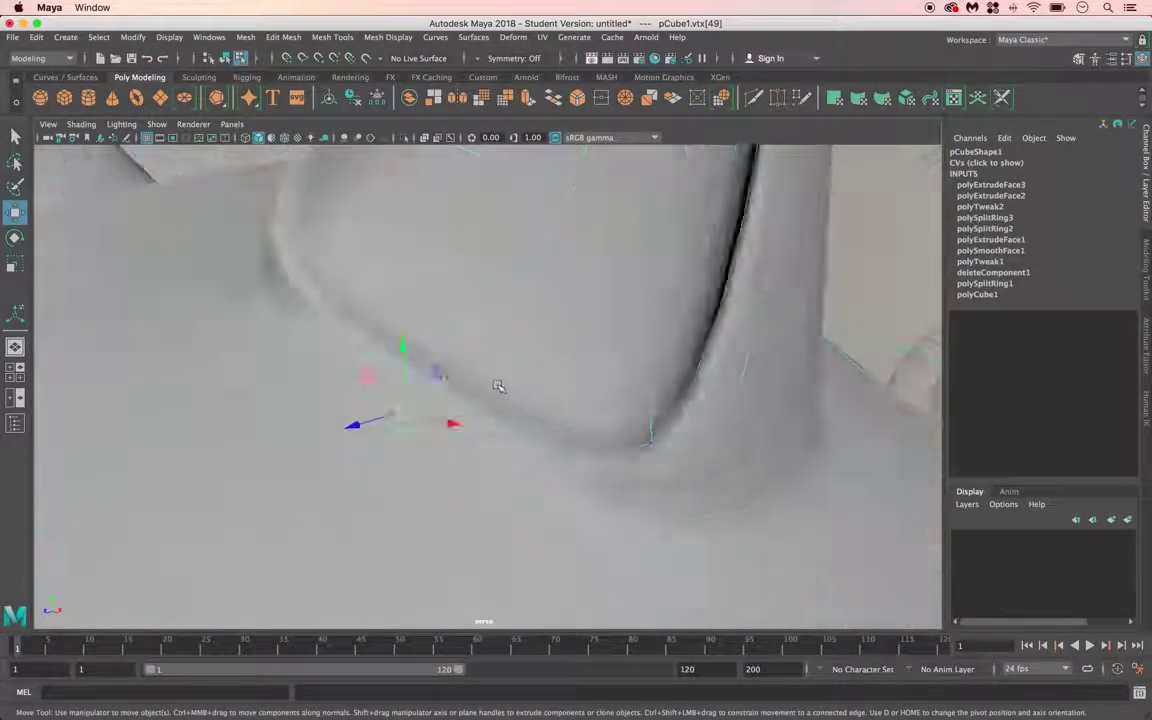
{"action": "left_click", "coordinate": [459, 383]}
{"action": "left_click_drag", "start_coordinate": [425, 388], "coordinate": [323, 416]}
{"action": "left_click", "coordinate": [436, 387]}
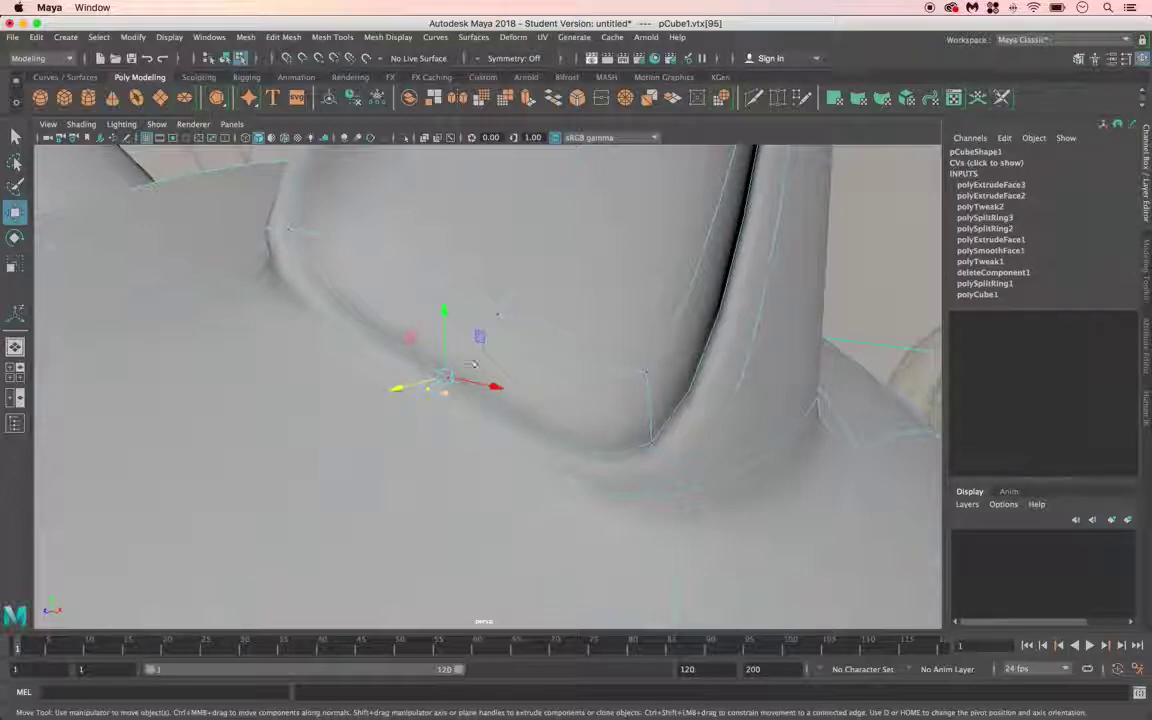
{"action": "left_click_drag", "start_coordinate": [445, 379], "coordinate": [367, 408]}
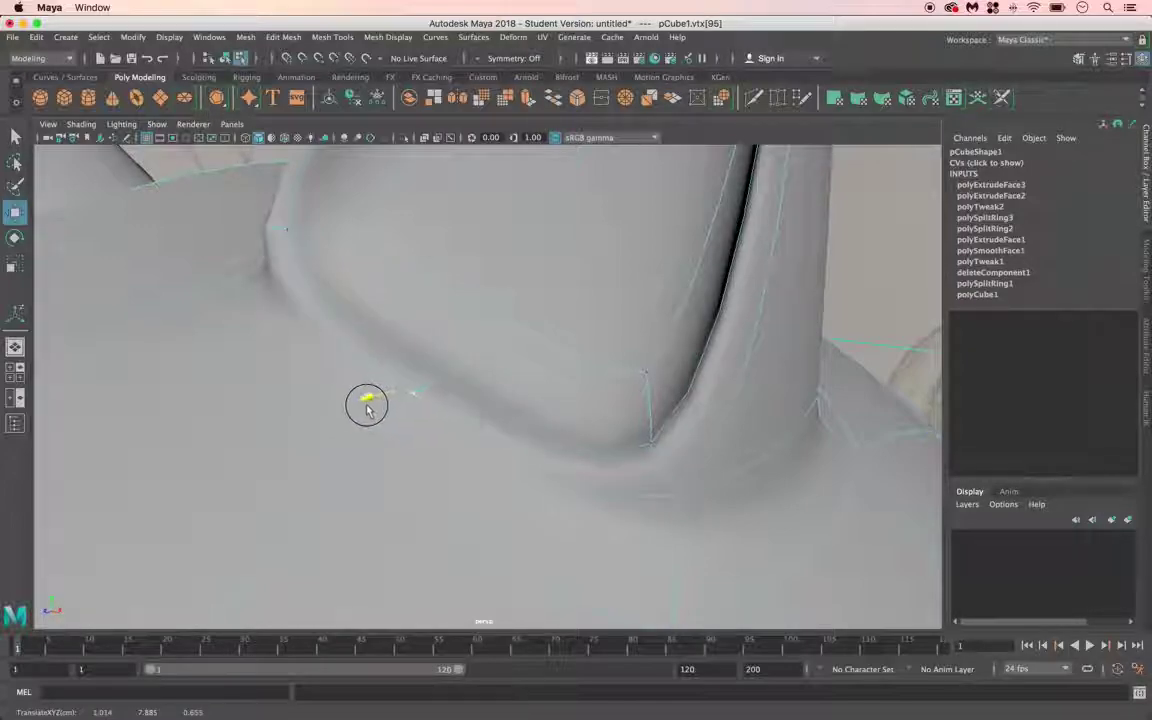
{"action": "left_click_drag", "start_coordinate": [414, 330], "coordinate": [420, 348]}
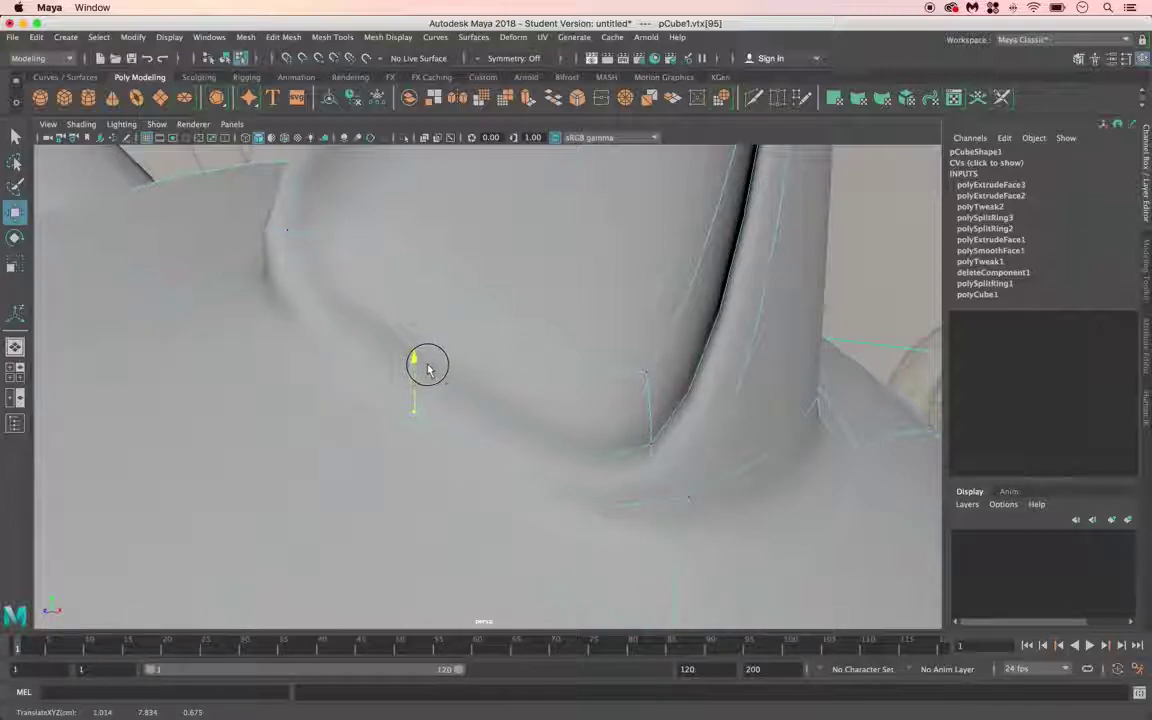
{"action": "left_click_drag", "start_coordinate": [428, 367], "coordinate": [432, 338], "text": "alt"}
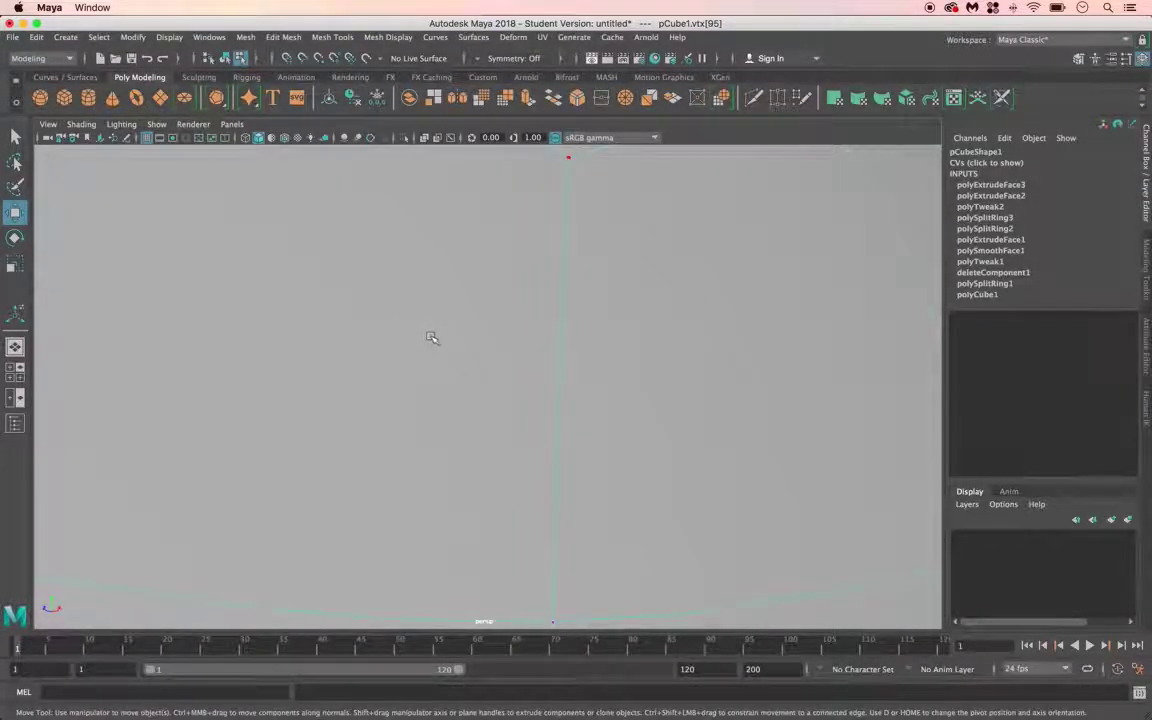
Step: Lower the two neighbouring vertices where the ear opening's rim meets the head slightly, one after the other
{"action": "scroll", "coordinate": [433, 341], "scroll_direction": "up", "scroll_amount": 5}
{"action": "scroll", "coordinate": [433, 340], "scroll_direction": "down", "scroll_amount": 5}
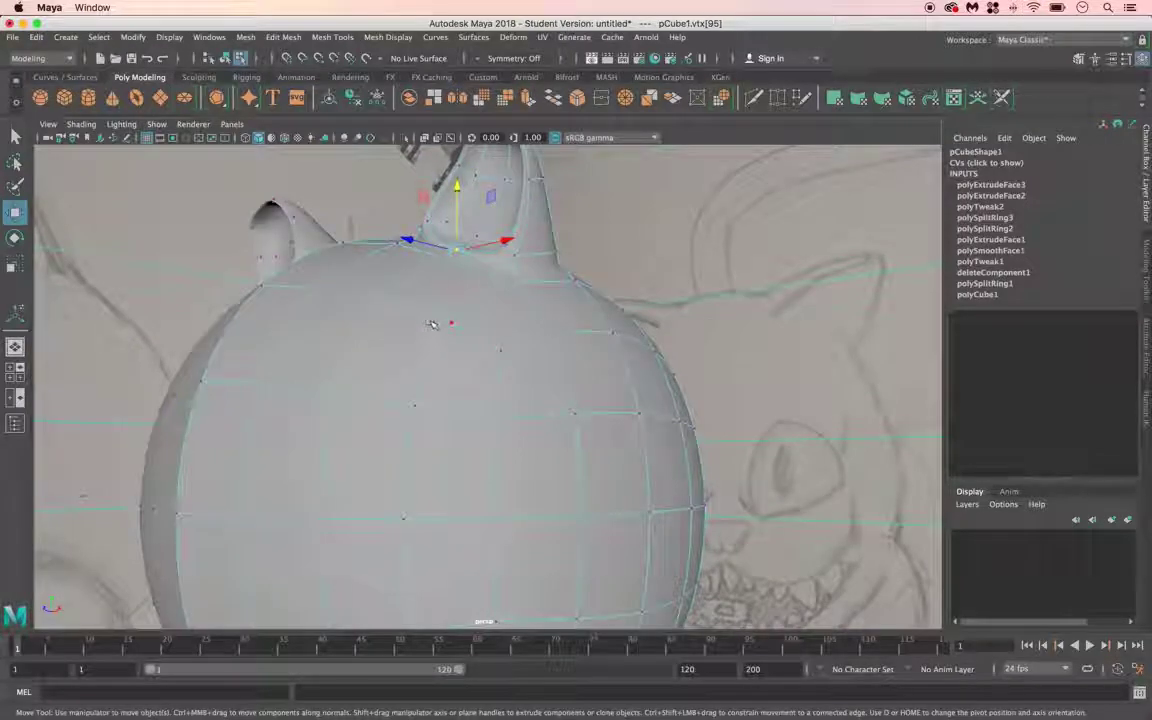
{"action": "scroll", "coordinate": [430, 322], "scroll_direction": "down", "scroll_amount": 5}
{"action": "key", "text": "f"}
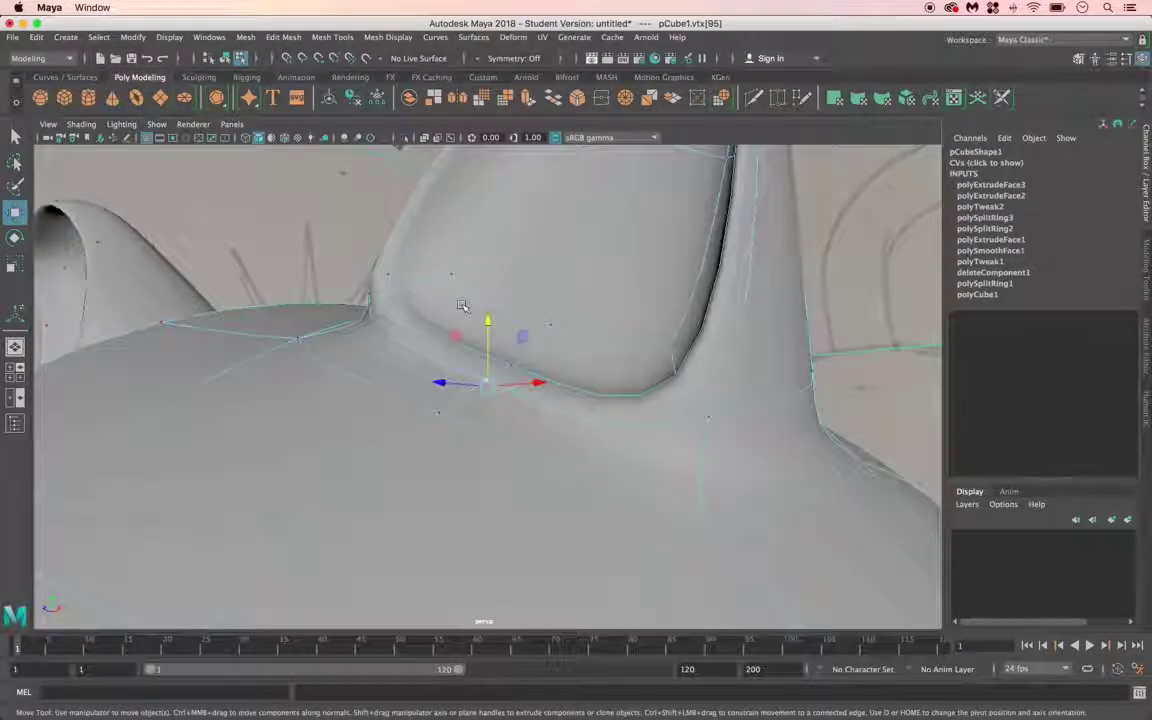
{"action": "left_click", "coordinate": [805, 346]}
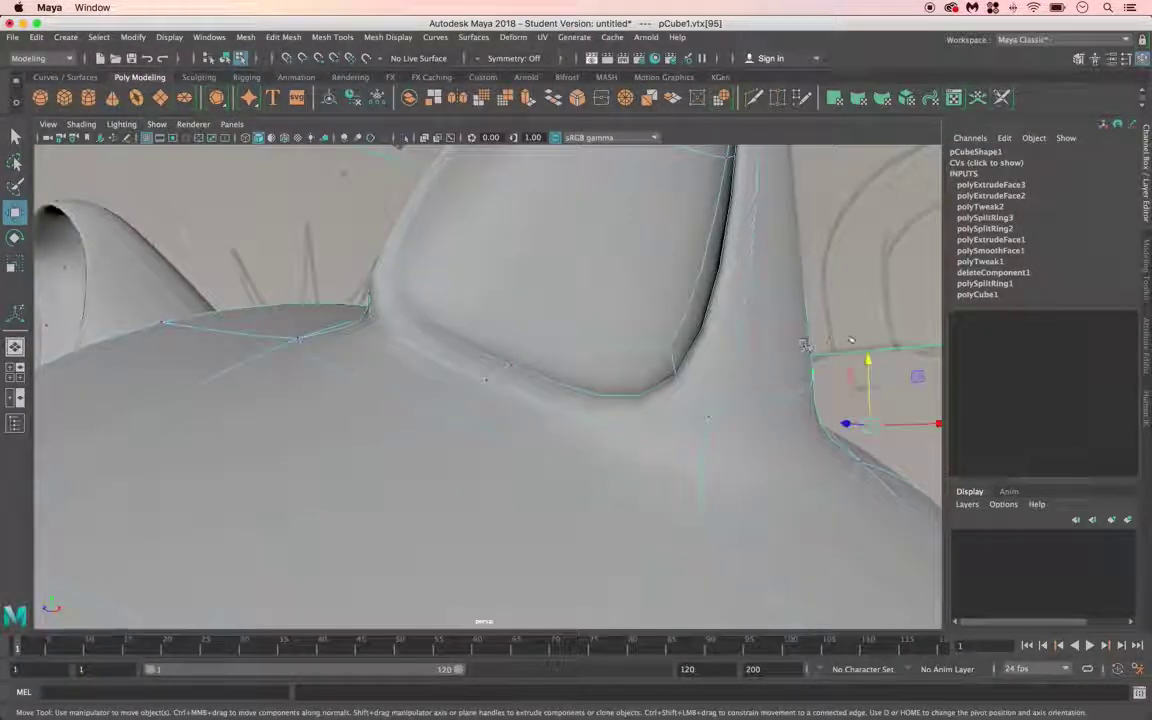
{"action": "left_click_drag", "start_coordinate": [581, 417], "coordinate": [520, 390], "text": "alt"}
{"action": "left_click", "coordinate": [526, 368]}
{"action": "left_click_drag", "start_coordinate": [532, 306], "coordinate": [533, 309]}
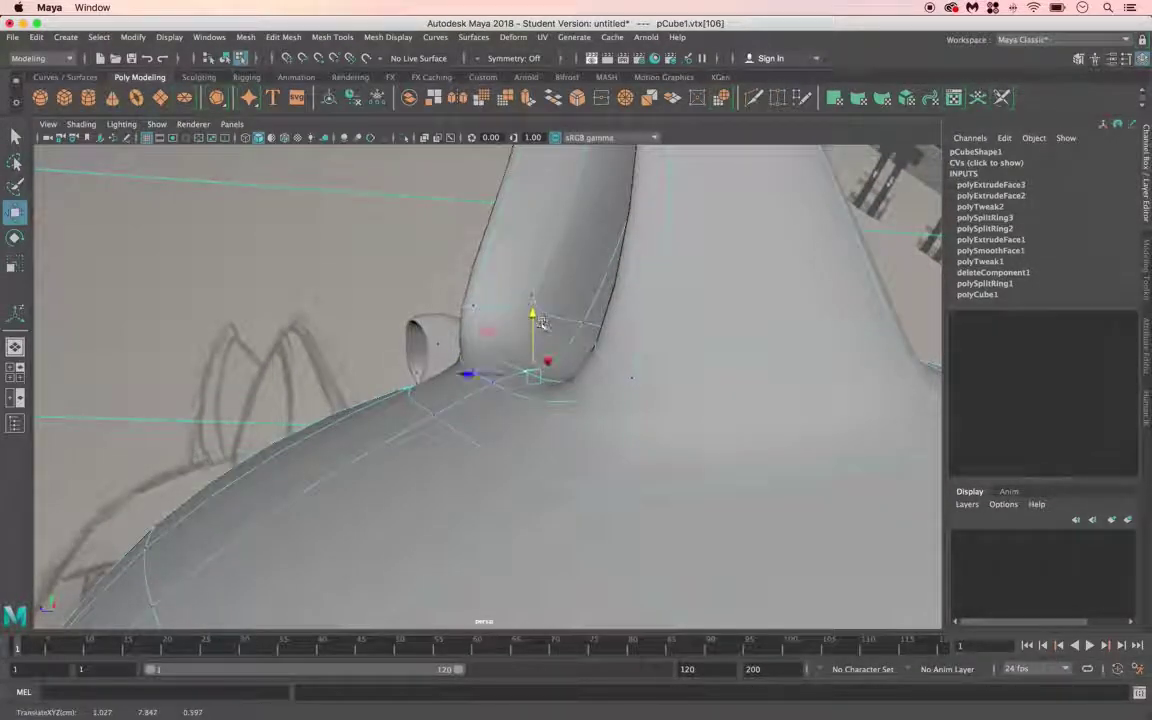
{"action": "left_click", "coordinate": [495, 385]}
{"action": "left_click_drag", "start_coordinate": [489, 328], "coordinate": [490, 332]}
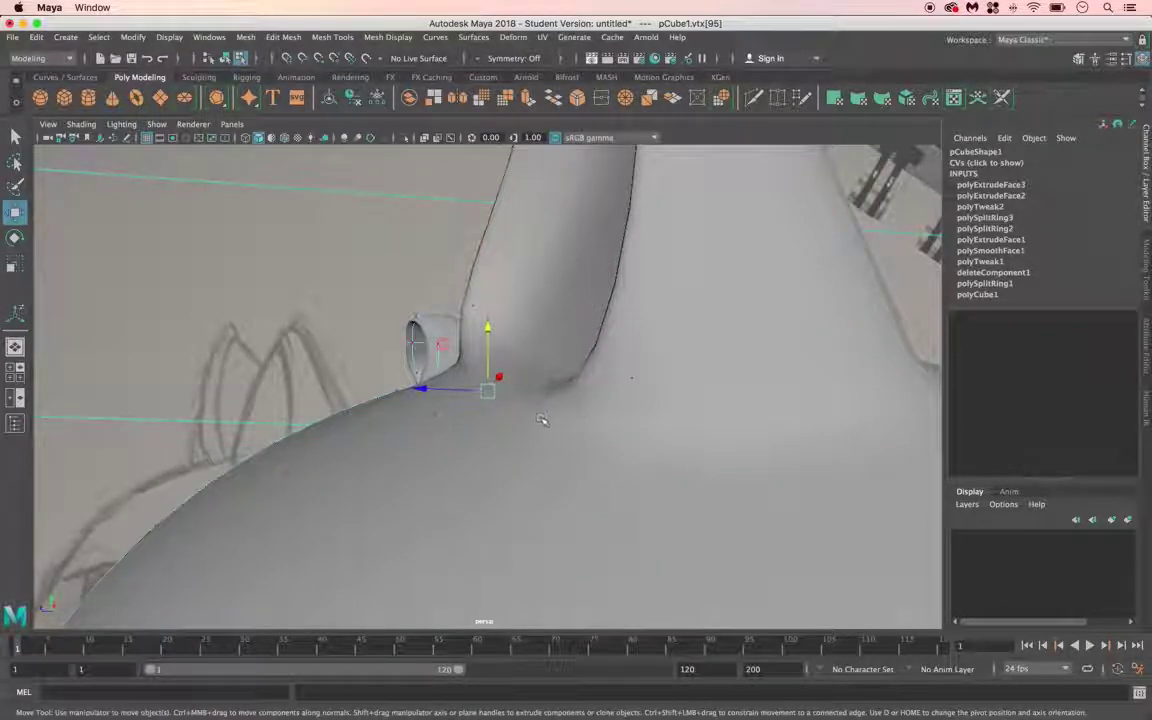
Step: Return to object selection and examine the ears and body from several angles against the front and side sketches
{"action": "scroll", "coordinate": [585, 461], "scroll_direction": "down", "scroll_amount": 6}
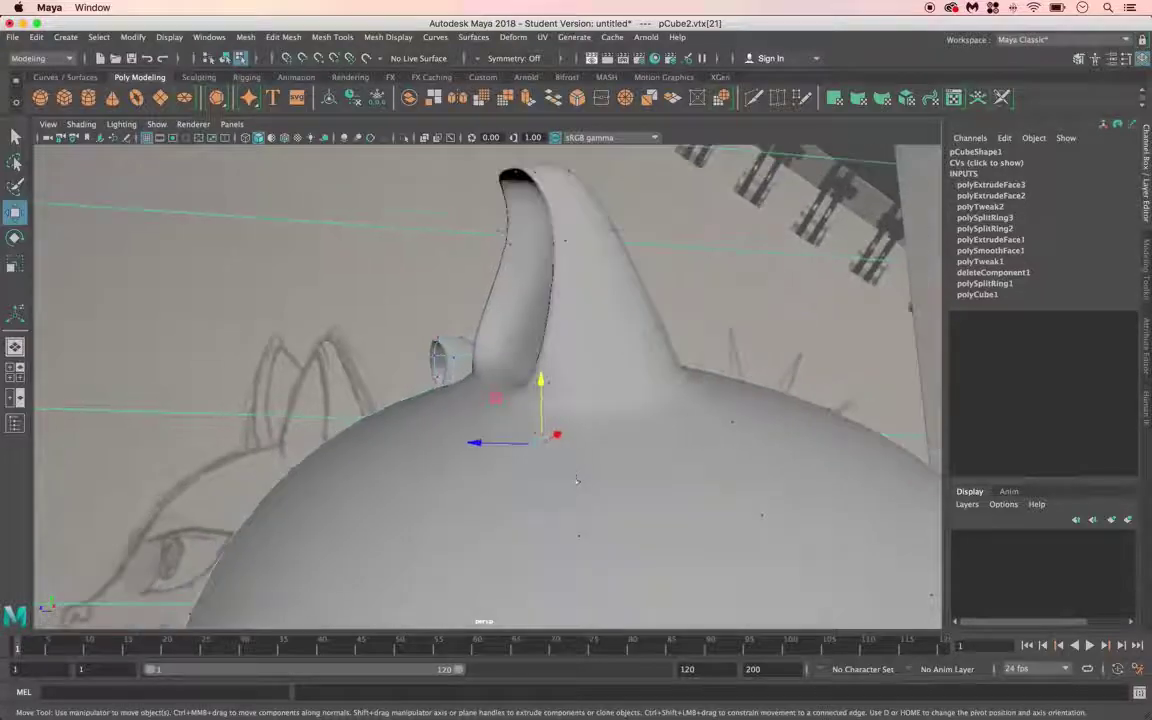
{"action": "mouse_move", "coordinate": [505, 471]}
{"action": "left_mouse_down", "text": "alt"}
{"action": "mouse_move", "coordinate": [650, 489]}
{"action": "mouse_move", "coordinate": [557, 497]}
{"action": "mouse_move", "coordinate": [597, 494]}
{"action": "mouse_move", "coordinate": [620, 442]}
{"action": "mouse_move", "coordinate": [543, 489]}
{"action": "mouse_move", "coordinate": [530, 481]}
{"action": "mouse_move", "coordinate": [559, 483]}
{"action": "mouse_move", "coordinate": [506, 465]}
{"action": "mouse_move", "coordinate": [525, 476]}
{"action": "left_mouse_up", "text": "alt"}
{"action": "scroll", "coordinate": [525, 470], "scroll_direction": "down", "scroll_amount": 2}
{"action": "middle_click_drag", "start_coordinate": [526, 455], "coordinate": [526, 422], "text": "alt"}
{"action": "left_click_drag", "start_coordinate": [526, 422], "coordinate": [531, 381], "text": "alt"}
{"action": "left_click", "coordinate": [522, 329]}
{"action": "right_click_drag", "start_coordinate": [521, 311], "coordinate": [585, 293]}
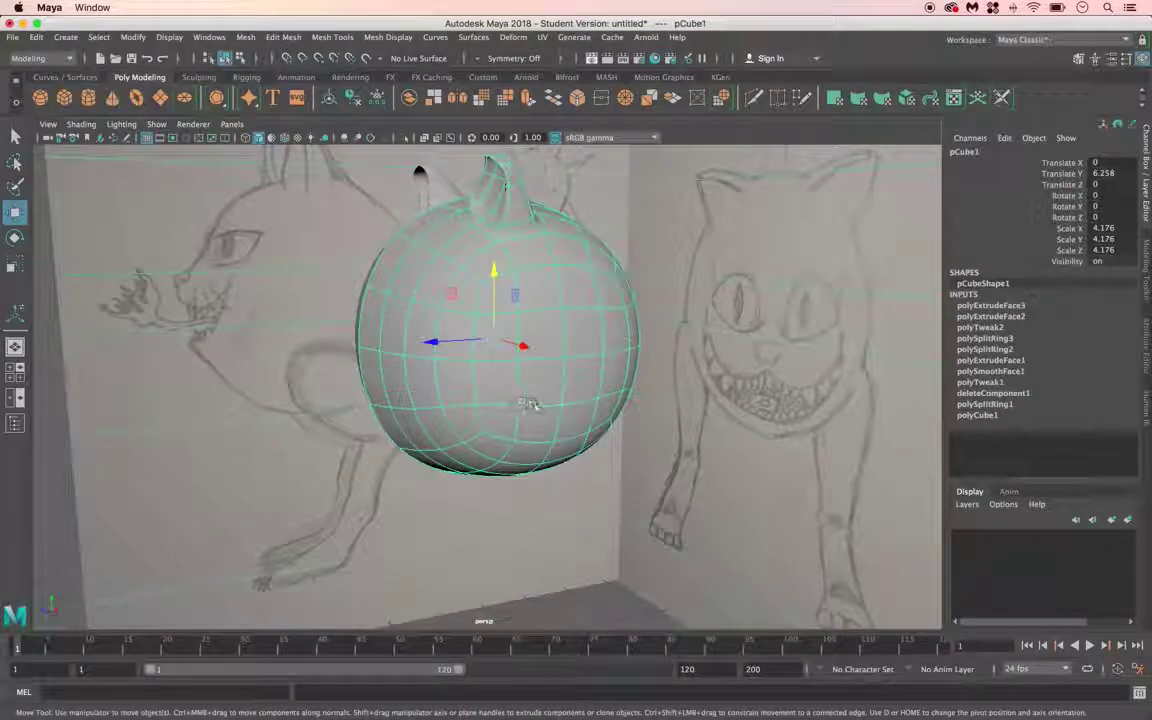
{"action": "left_click_drag", "start_coordinate": [528, 415], "coordinate": [590, 388], "text": "alt"}
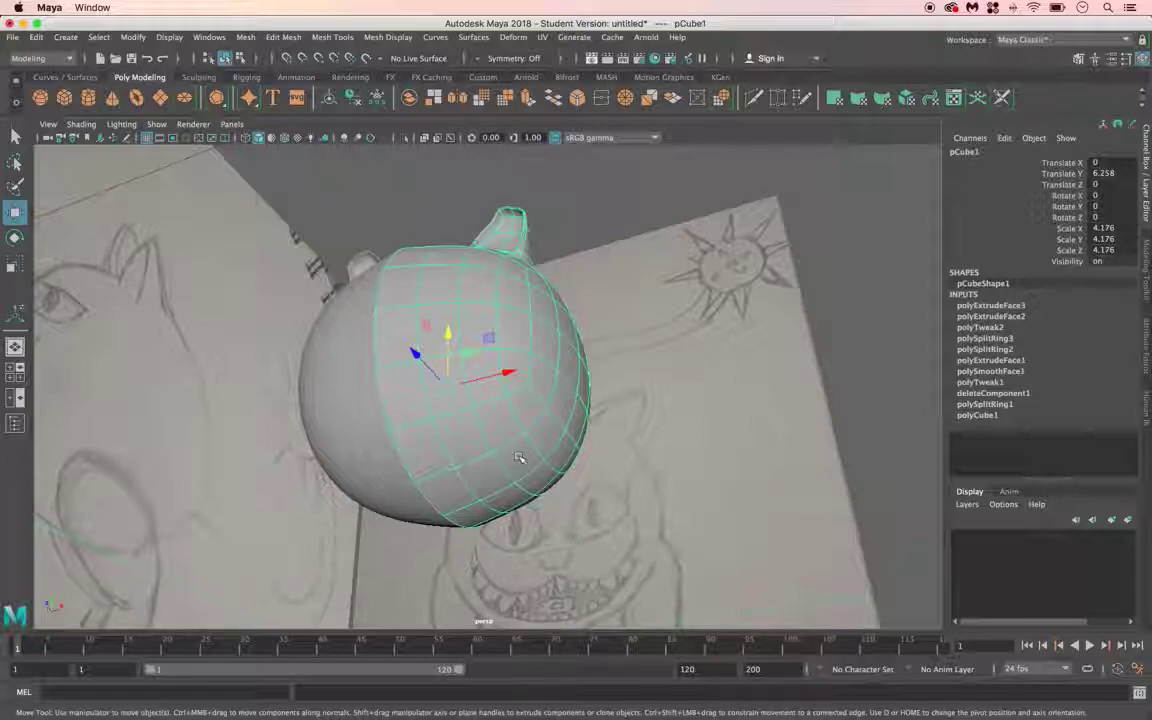
{"action": "left_click_drag", "start_coordinate": [580, 498], "coordinate": [530, 367], "text": "alt"}
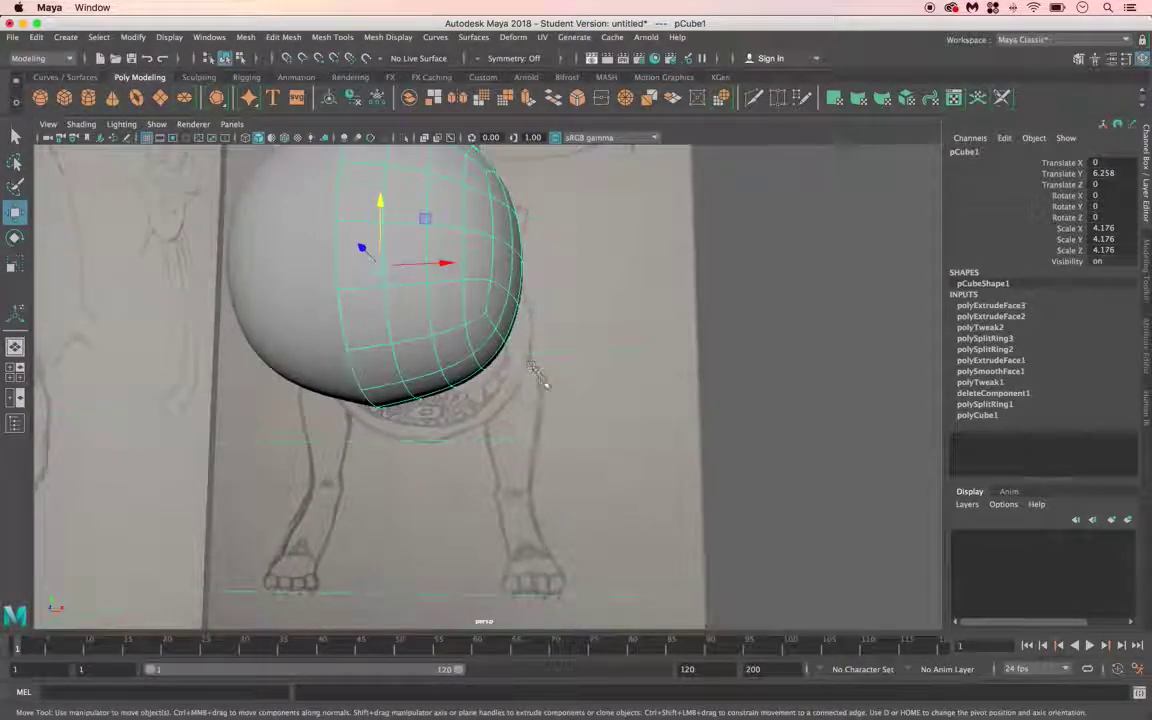
{"action": "left_click_drag", "start_coordinate": [466, 375], "coordinate": [424, 355], "text": "alt"}
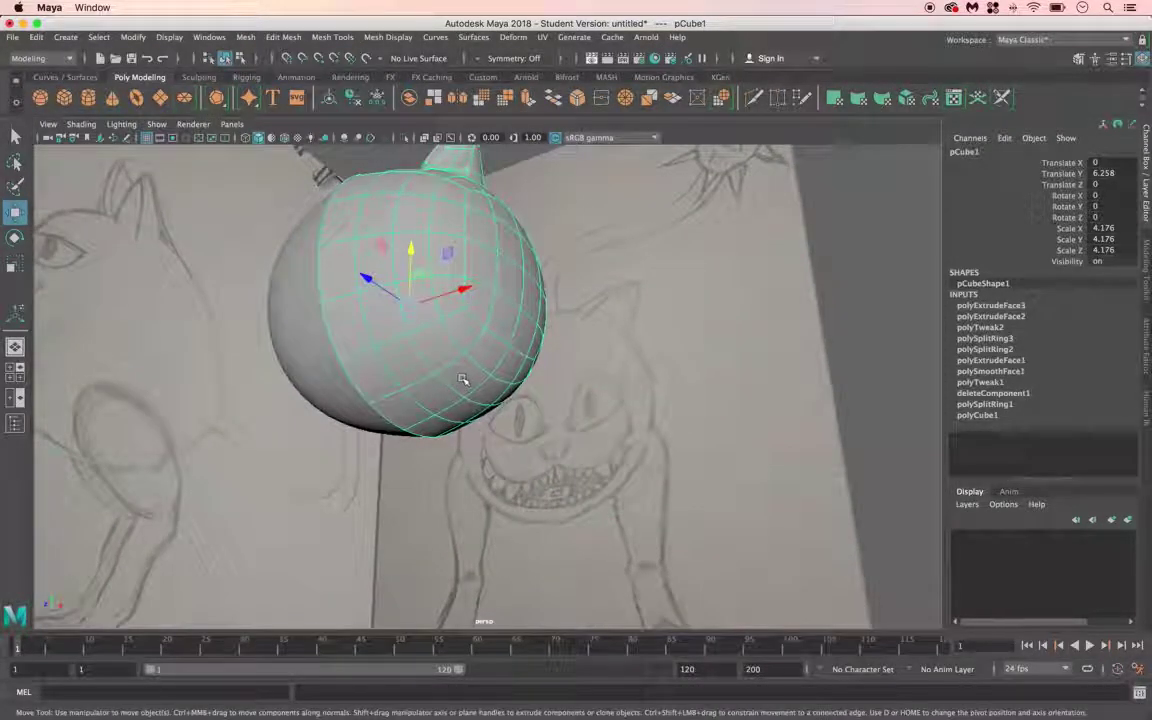
Step: Select the faces on the body's lower side above the sketched leg and show them enlarged in the side view
{"action": "right_click_drag", "start_coordinate": [463, 310], "coordinate": [465, 352]}
{"action": "left_click", "coordinate": [487, 356]}
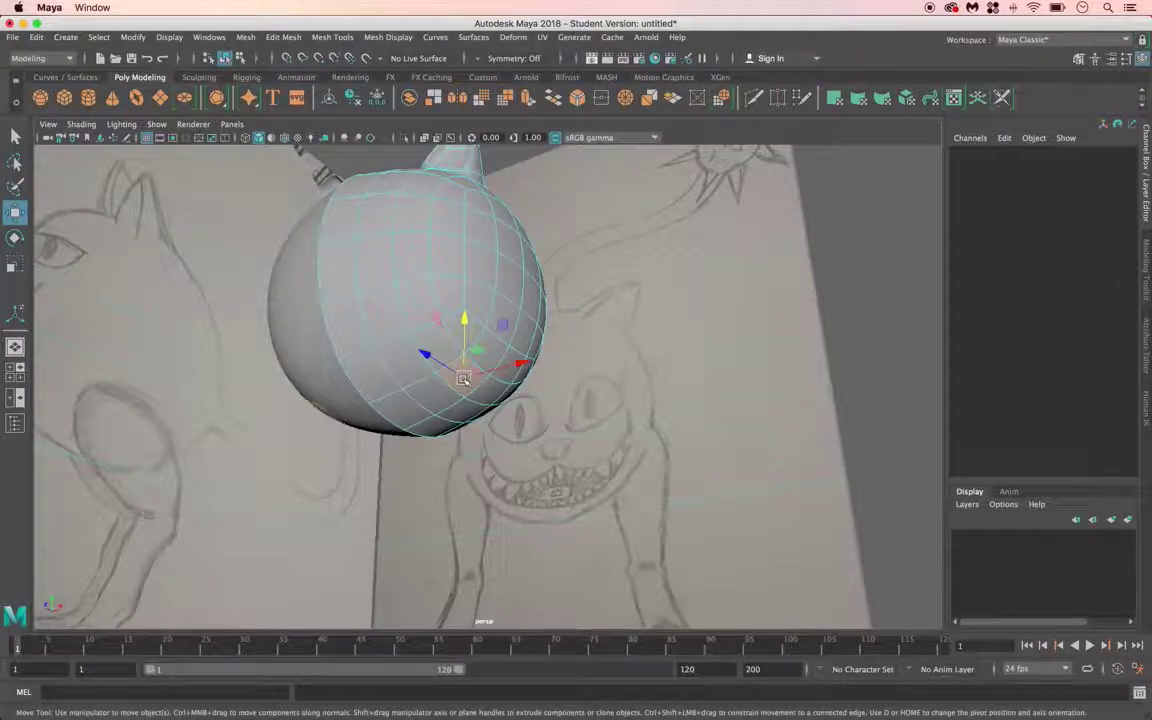
{"action": "left_click", "coordinate": [490, 390]}
{"action": "mouse_move", "coordinate": [463, 432]}
{"action": "left_mouse_down", "text": "alt"}
{"action": "mouse_move", "coordinate": [432, 463]}
{"action": "mouse_move", "coordinate": [350, 458]}
{"action": "mouse_move", "coordinate": [500, 485]}
{"action": "mouse_move", "coordinate": [445, 489]}
{"action": "mouse_move", "coordinate": [471, 532]}
{"action": "mouse_move", "coordinate": [527, 543]}
{"action": "mouse_move", "coordinate": [464, 521]}
{"action": "left_mouse_up", "text": "alt"}
{"action": "scroll", "coordinate": [552, 511], "scroll_direction": "down", "scroll_amount": 5}
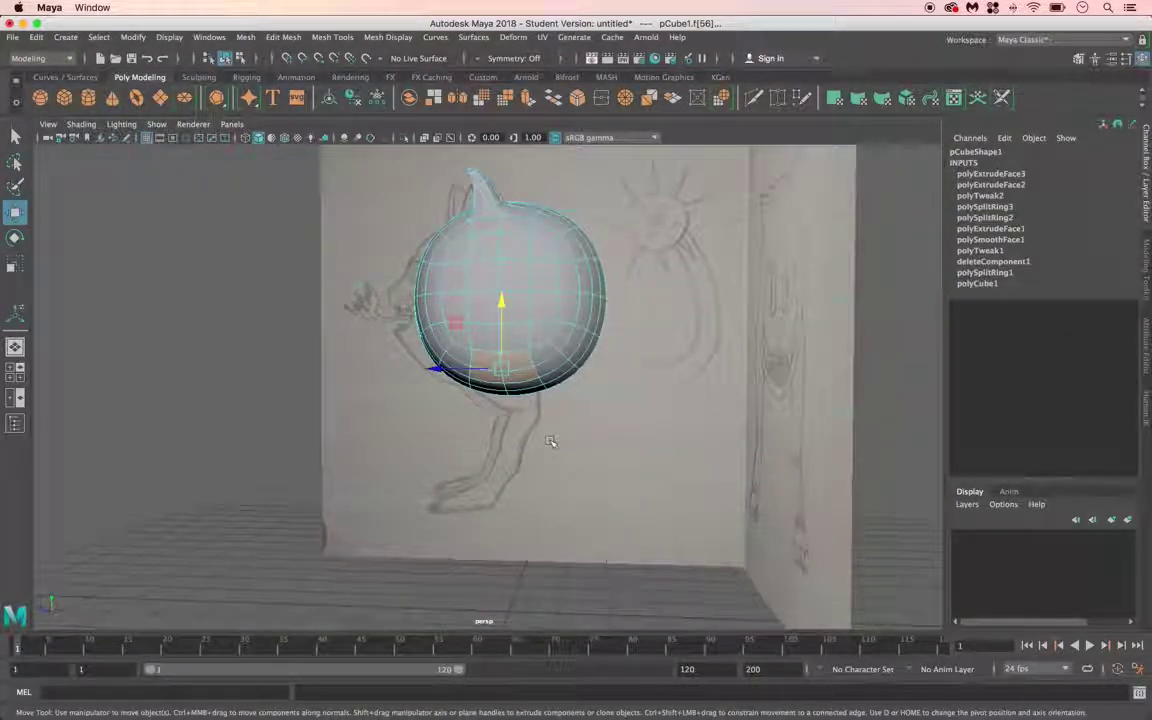
{"action": "key", "text": "space"}
{"action": "key", "text": "space"}
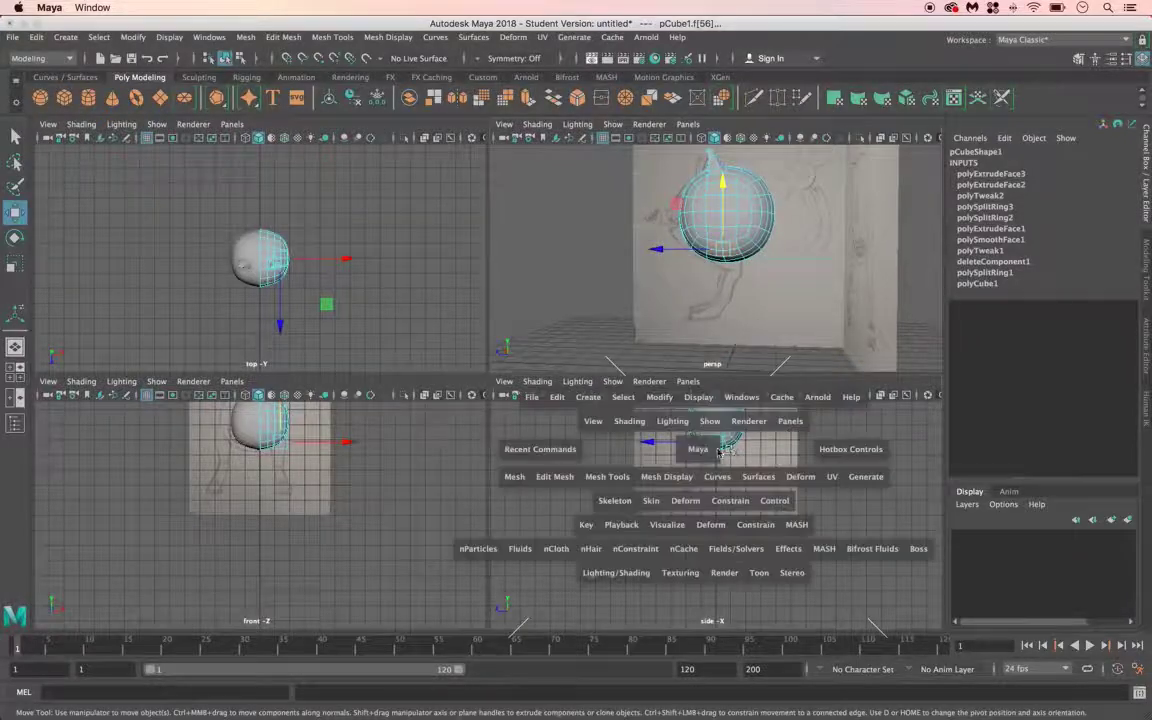
{"action": "scroll", "coordinate": [637, 424], "scroll_direction": "down", "scroll_amount": 1}
{"action": "scroll", "coordinate": [632, 425], "scroll_direction": "up", "scroll_amount": 3}
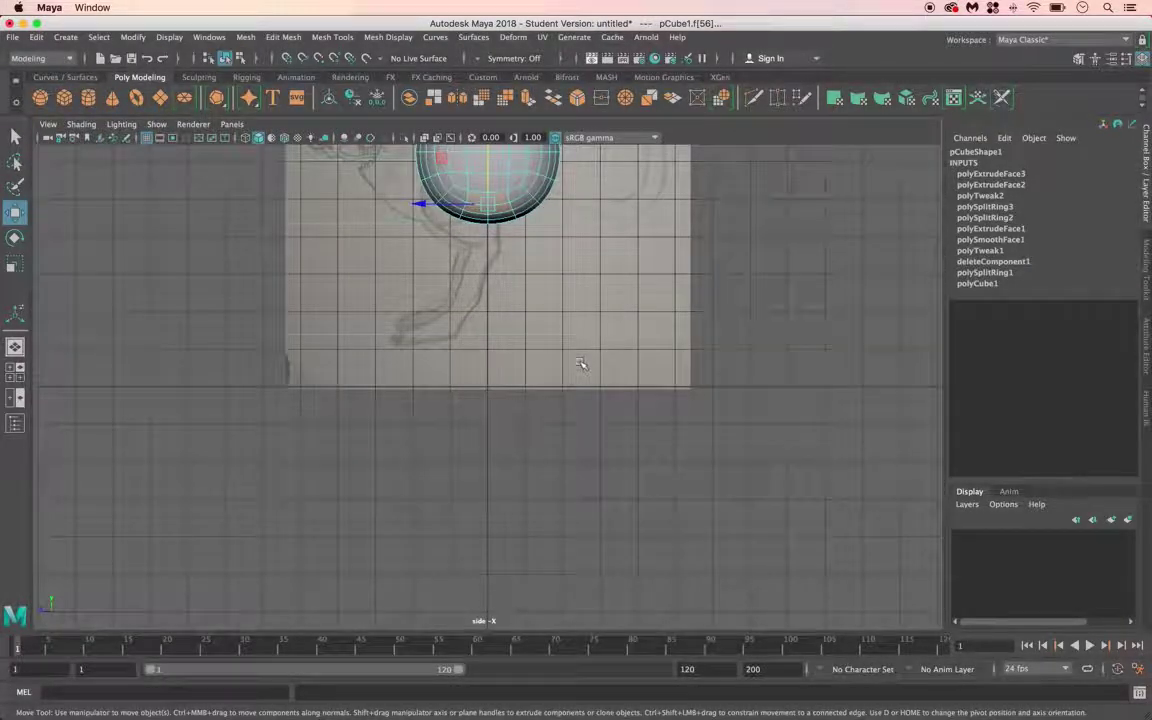
{"action": "middle_click_drag", "start_coordinate": [581, 366], "coordinate": [584, 503], "text": "alt"}
{"action": "scroll", "coordinate": [586, 481], "scroll_direction": "up", "scroll_amount": 4}
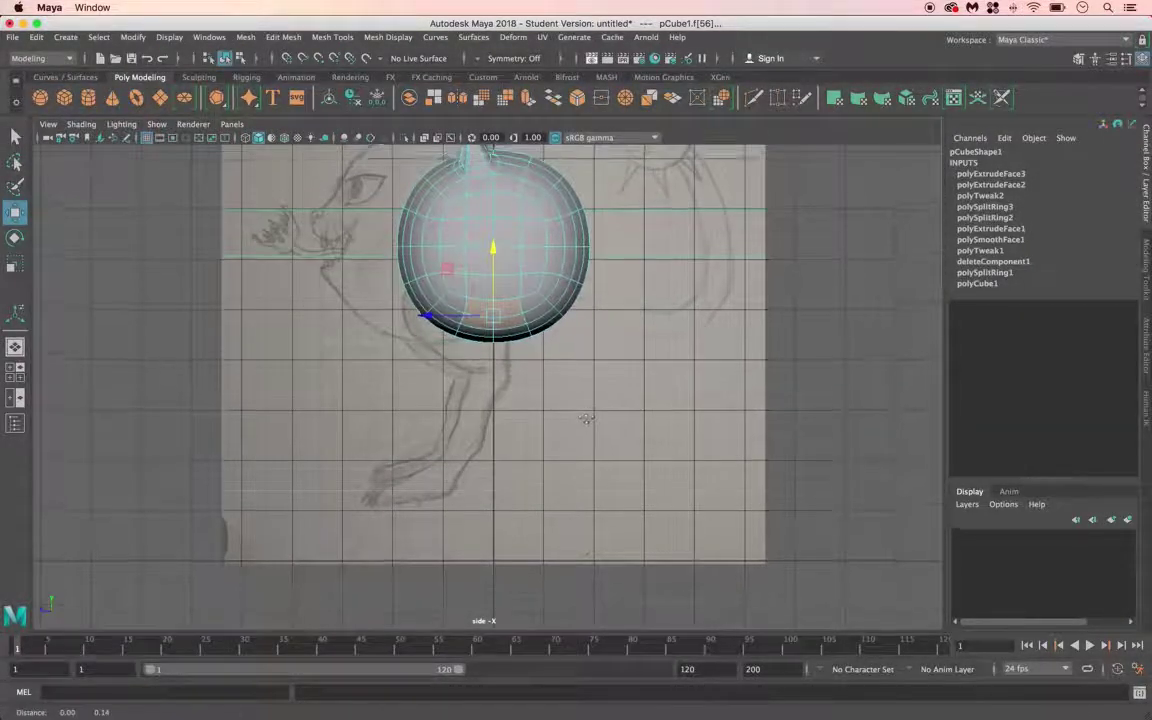
{"action": "scroll", "coordinate": [560, 420], "scroll_direction": "down", "scroll_amount": 2}
{"action": "scroll", "coordinate": [510, 386], "scroll_direction": "up", "scroll_amount": 3}
{"action": "scroll", "coordinate": [510, 386], "scroll_direction": "up", "scroll_amount": 2}
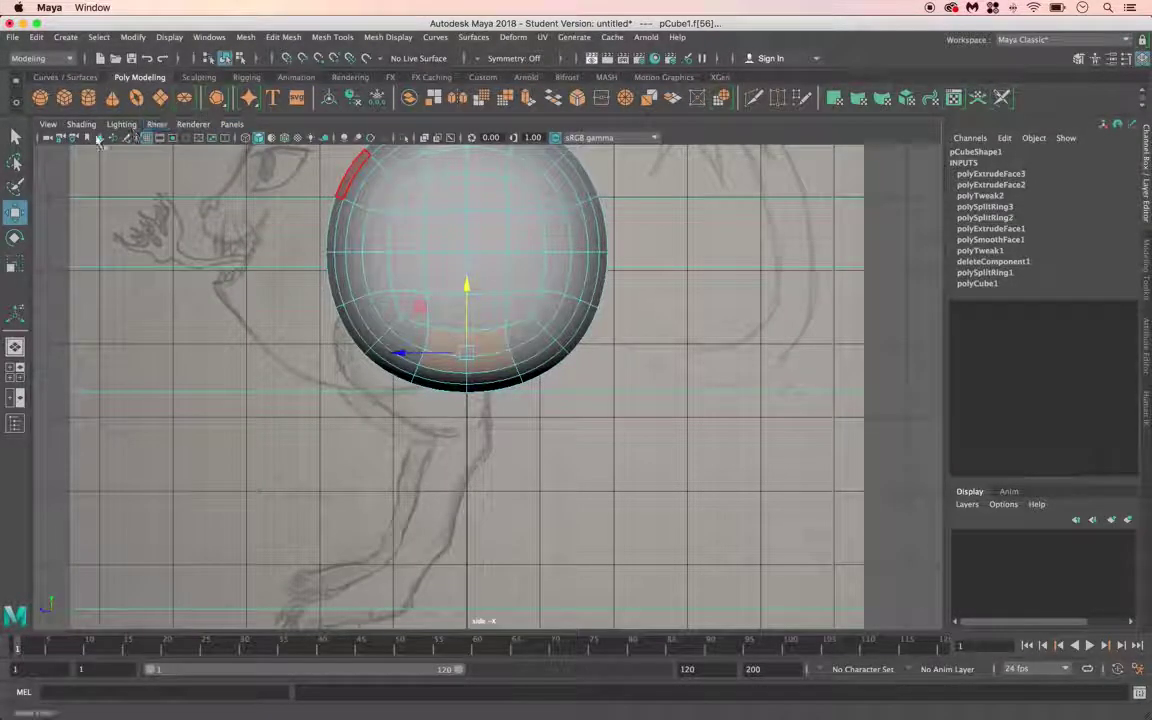
{"action": "left_click", "coordinate": [50, 125]}
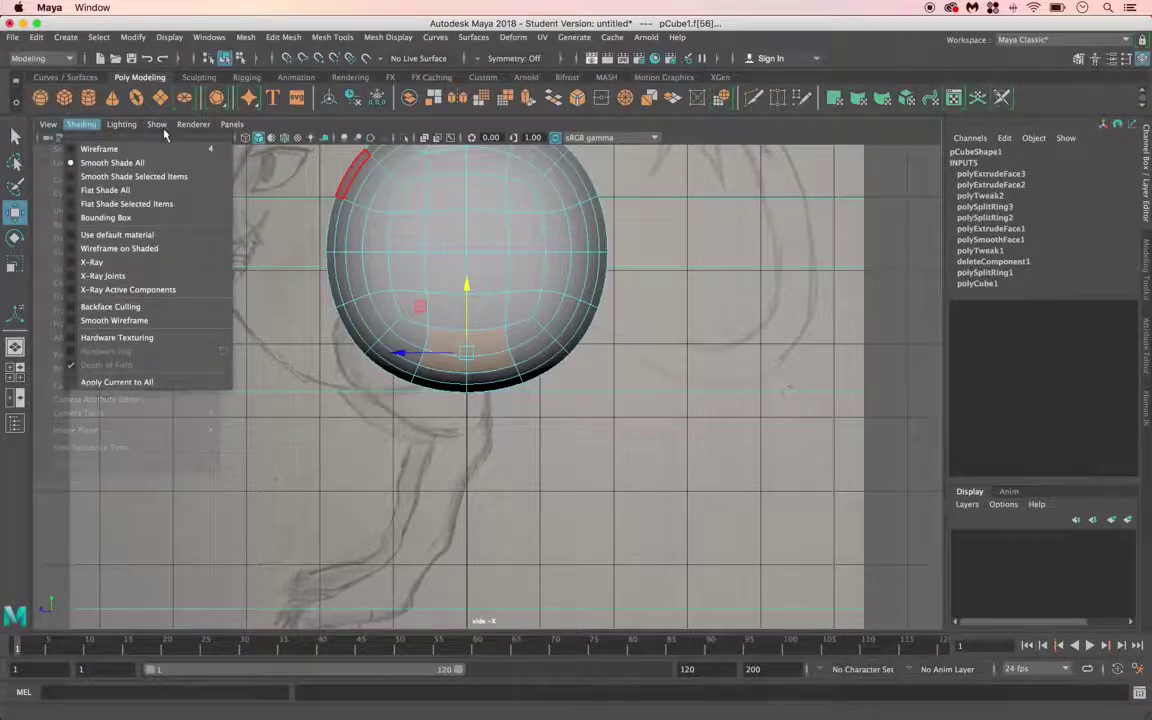
{"action": "mouse_move", "coordinate": [185, 122]}
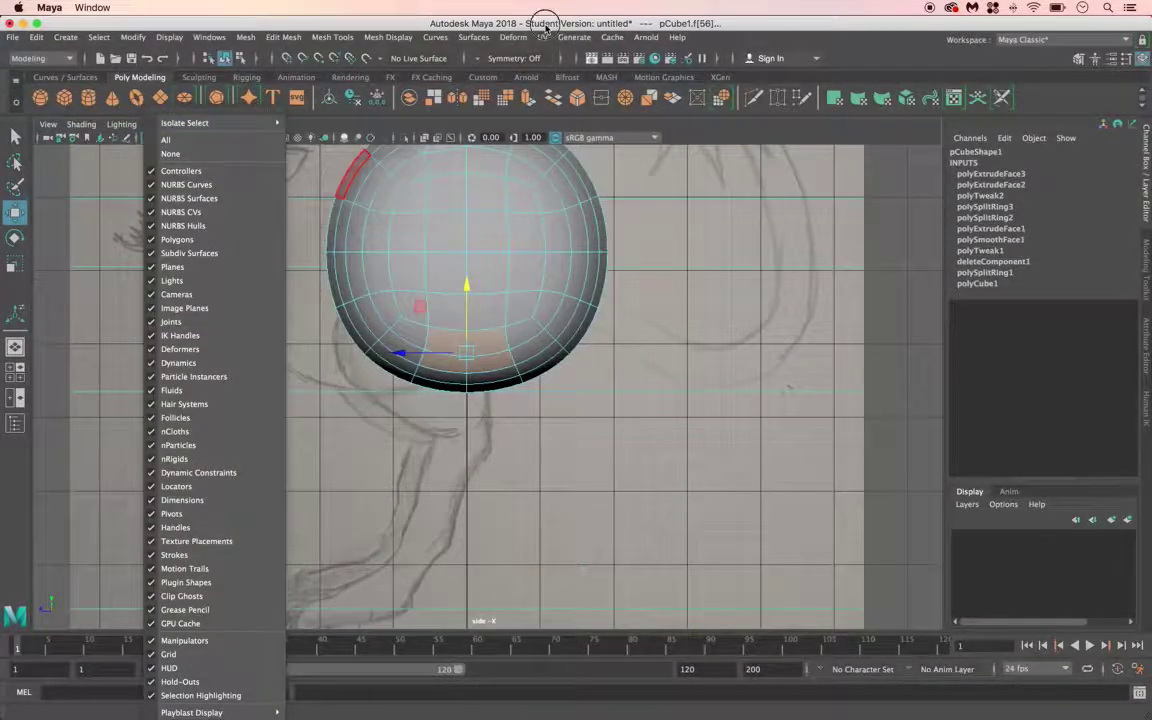
{"action": "left_click", "coordinate": [232, 124]}
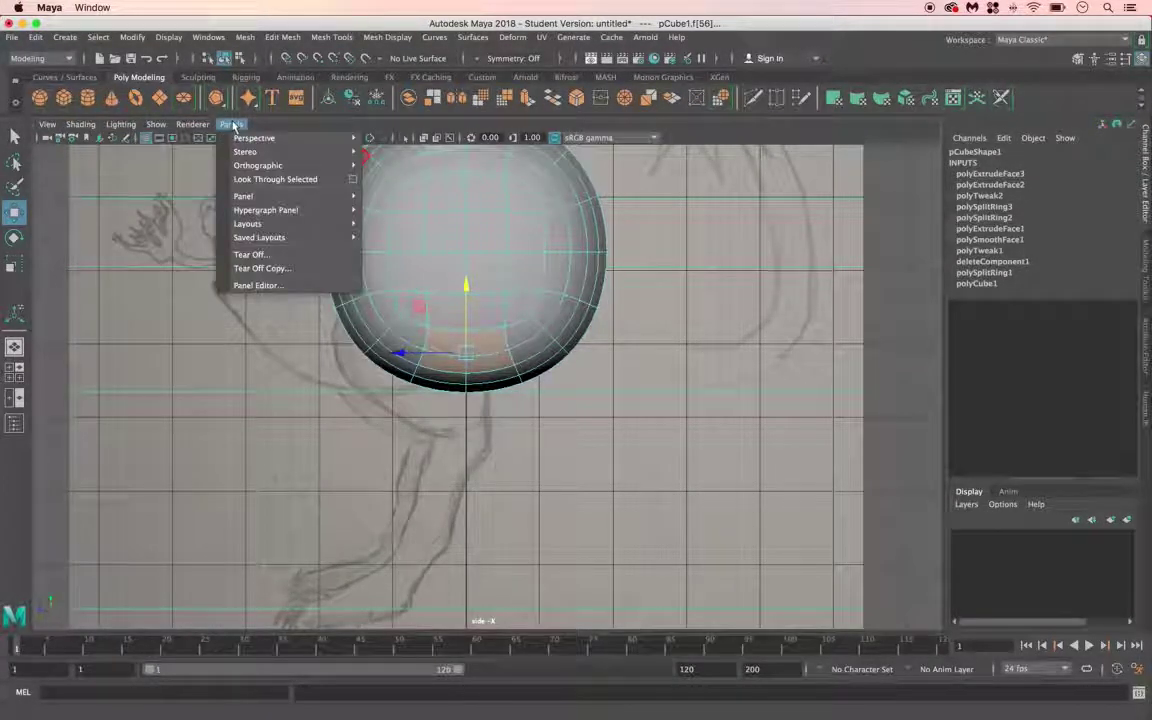
{"action": "left_click", "coordinate": [789, 22]}
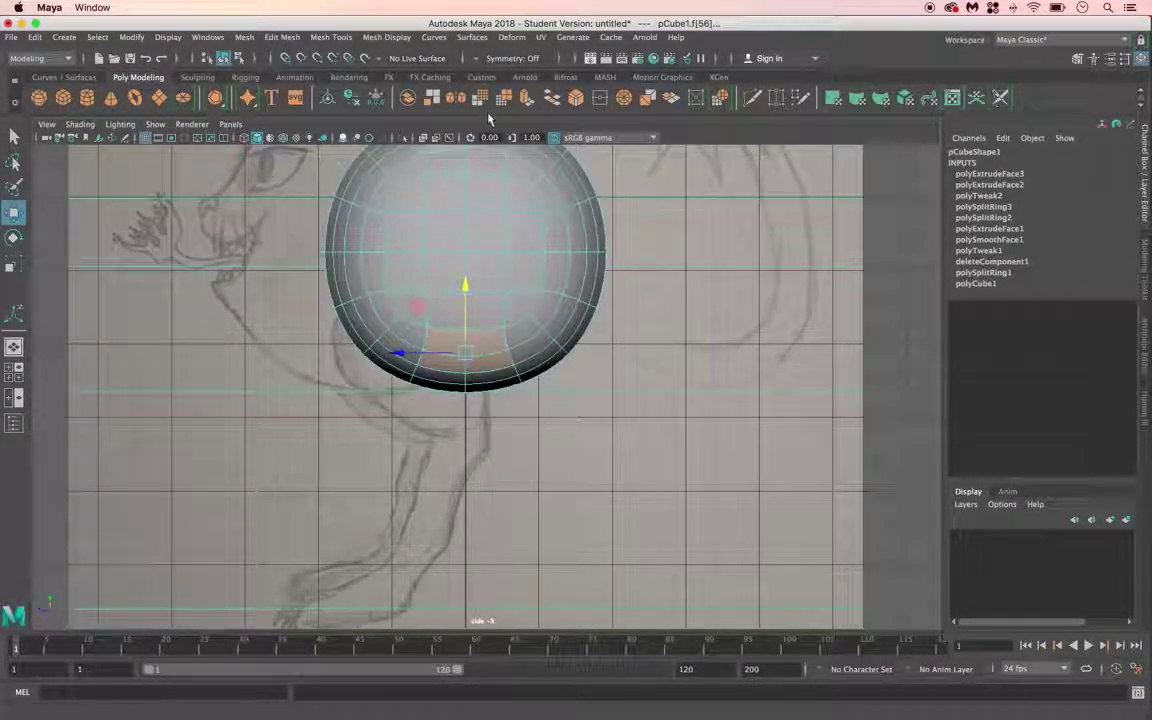
Step: Extrude the selected faces on the body's lower side and show them against the sketched legs in the front view
{"action": "left_click", "coordinate": [526, 99]}
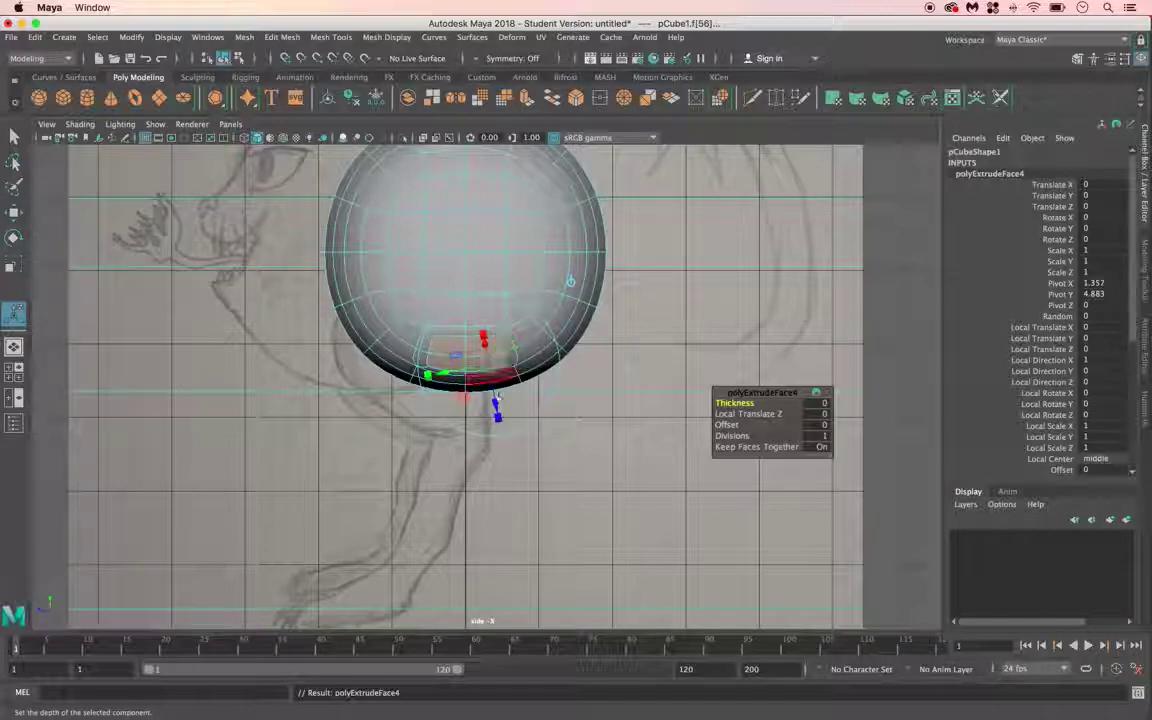
{"action": "left_click_drag", "start_coordinate": [477, 399], "coordinate": [508, 384], "text": "alt"}
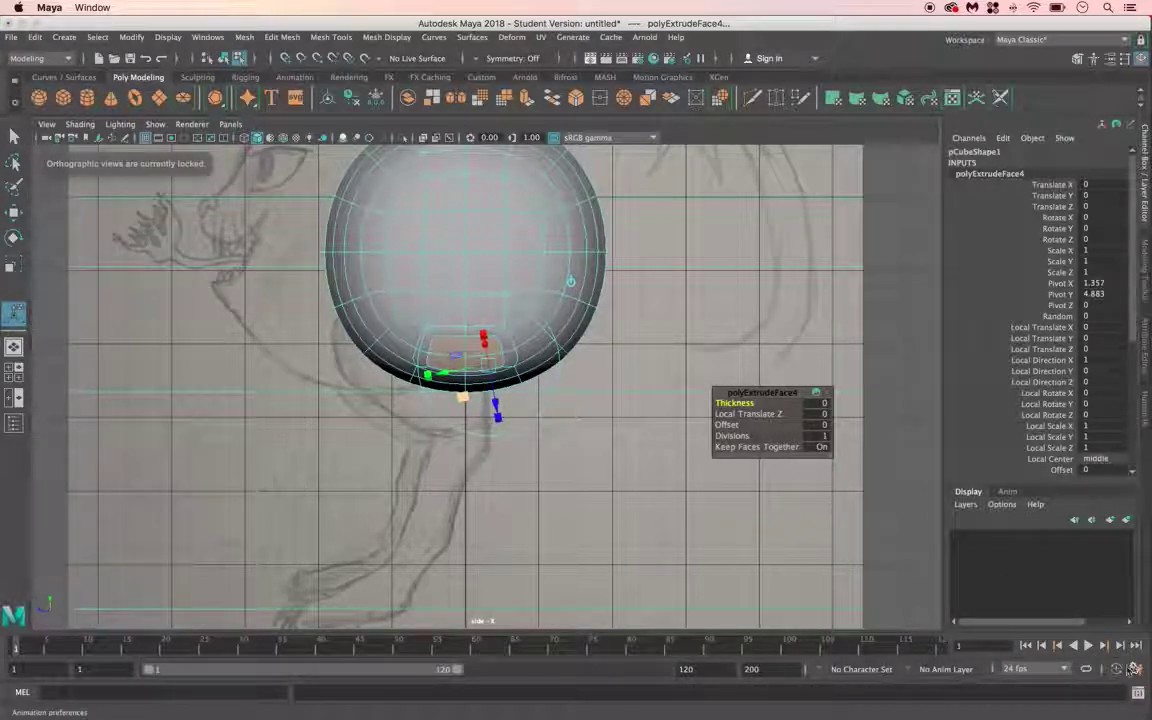
{"action": "key", "text": "space"}
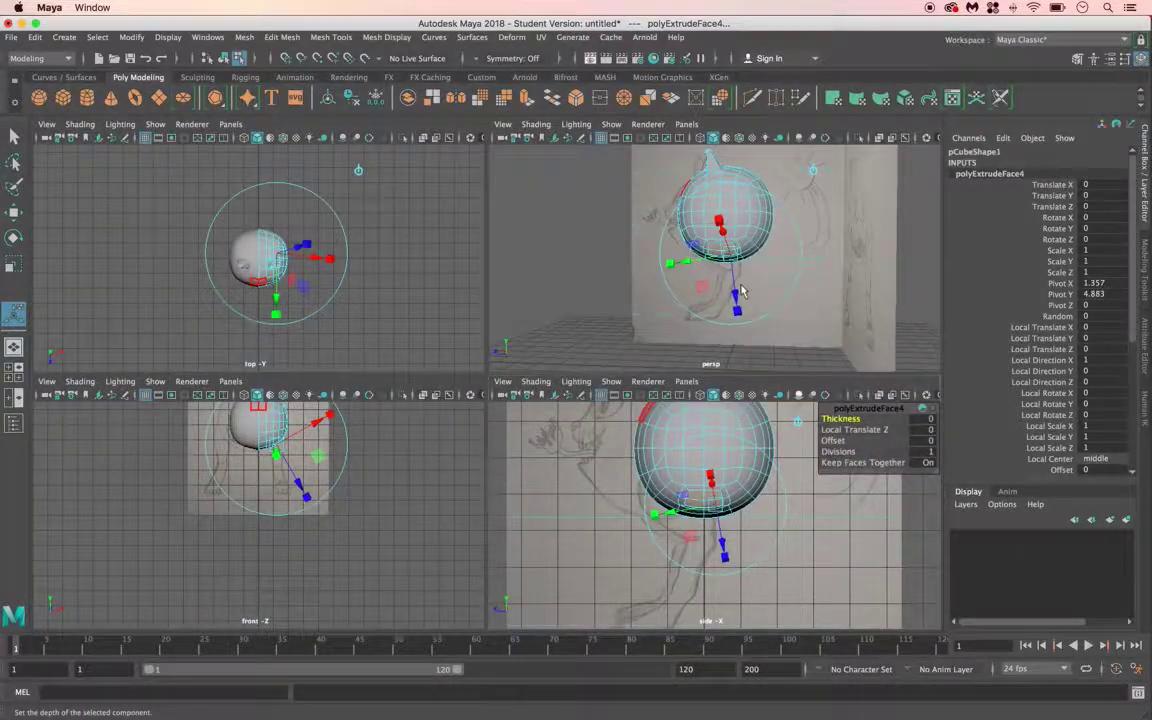
{"action": "key", "text": "space"}
{"action": "mouse_move", "coordinate": [516, 422]}
{"action": "left_mouse_down", "text": "alt"}
{"action": "mouse_move", "coordinate": [597, 427]}
{"action": "mouse_move", "coordinate": [591, 391]}
{"action": "mouse_move", "coordinate": [425, 431]}
{"action": "mouse_move", "coordinate": [676, 410]}
{"action": "left_mouse_up", "text": "alt"}
{"action": "key", "text": "space"}
{"action": "key", "text": "space"}
{"action": "scroll", "coordinate": [517, 347], "scroll_direction": "up", "scroll_amount": 5}
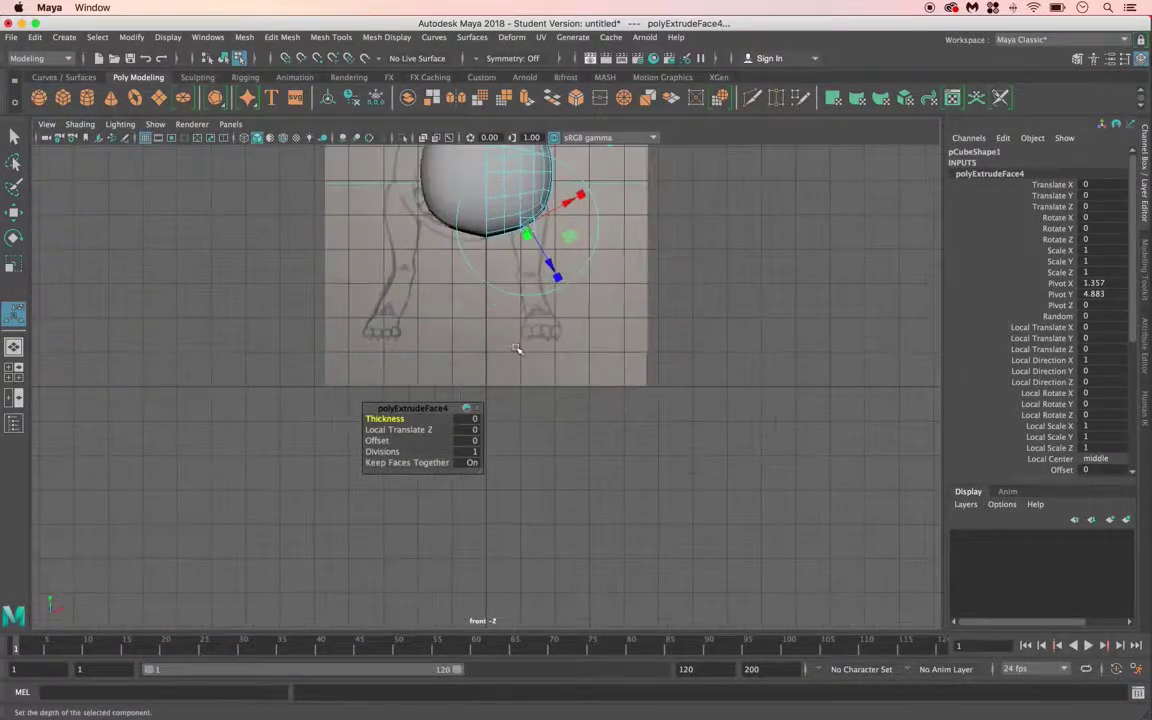
Step: Pull the extruded faces straight down about 1.4 units toward the sketched knee and display the mesh unsmoothed
{"action": "middle_click_drag", "start_coordinate": [593, 285], "coordinate": [576, 367], "text": "alt"}
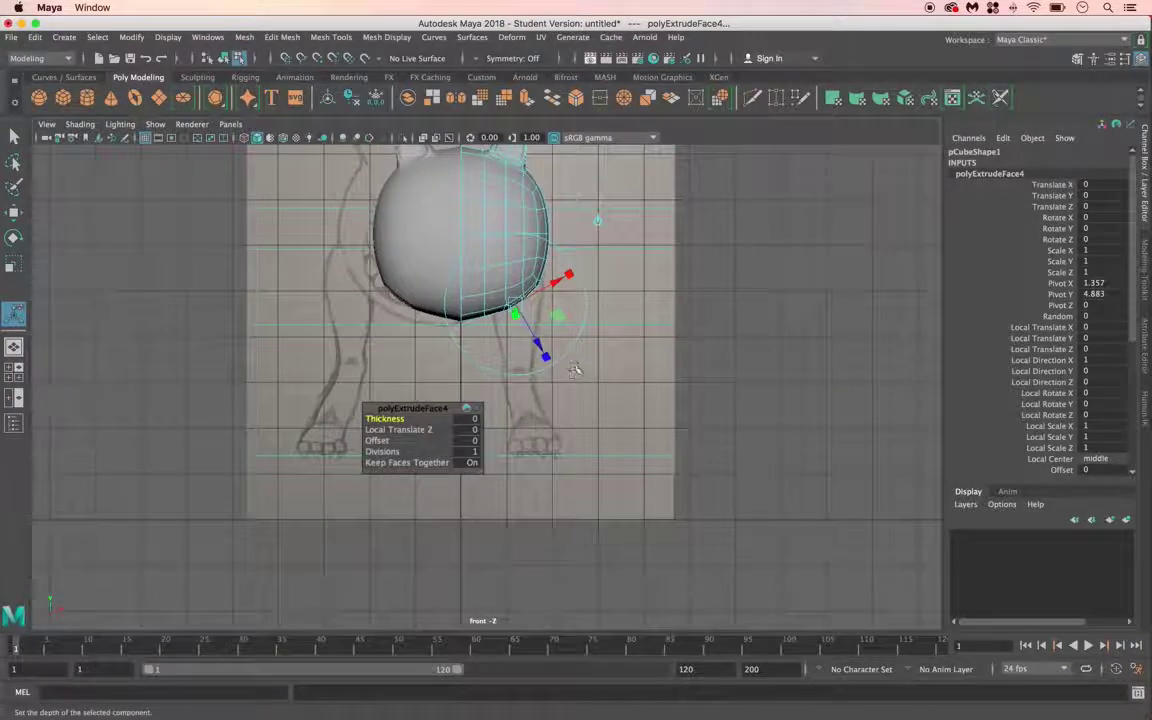
{"action": "scroll", "coordinate": [576, 366], "scroll_direction": "up", "scroll_amount": 5}
{"action": "left_click_drag", "start_coordinate": [582, 269], "coordinate": [584, 362]}
{"action": "scroll", "coordinate": [581, 343], "scroll_direction": "down", "scroll_amount": 4}
{"action": "key", "text": "super+z"}
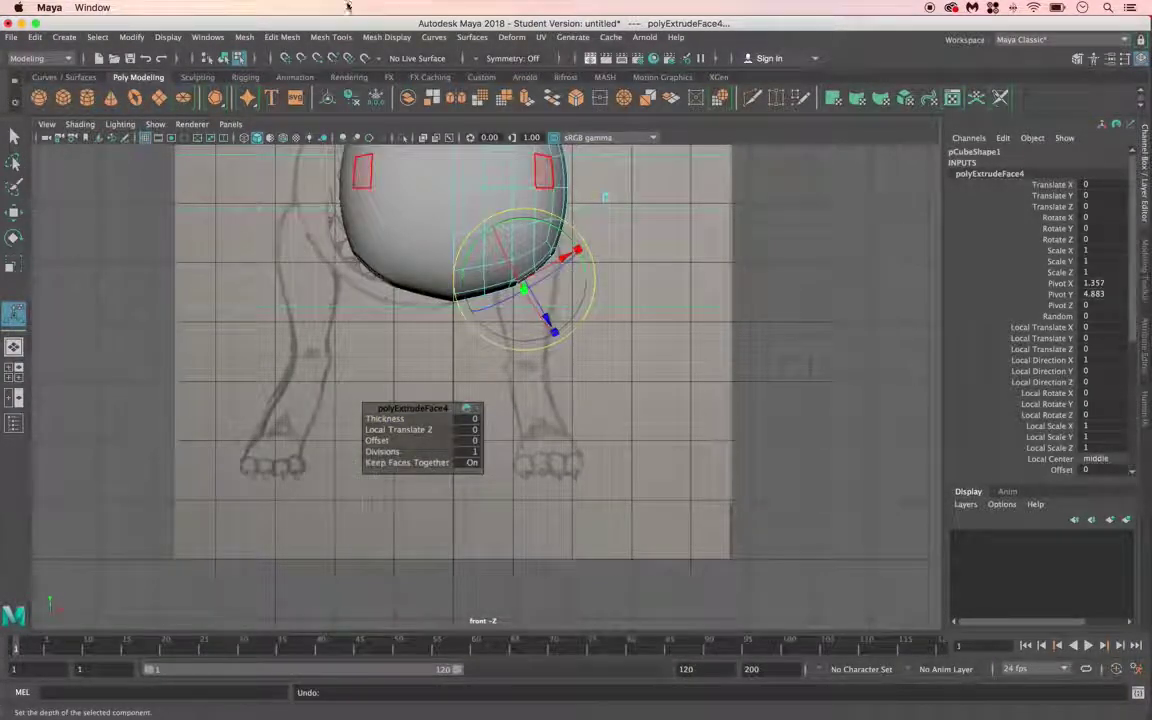
{"action": "scroll", "coordinate": [380, 300], "scroll_direction": "down", "scroll_amount": 3}
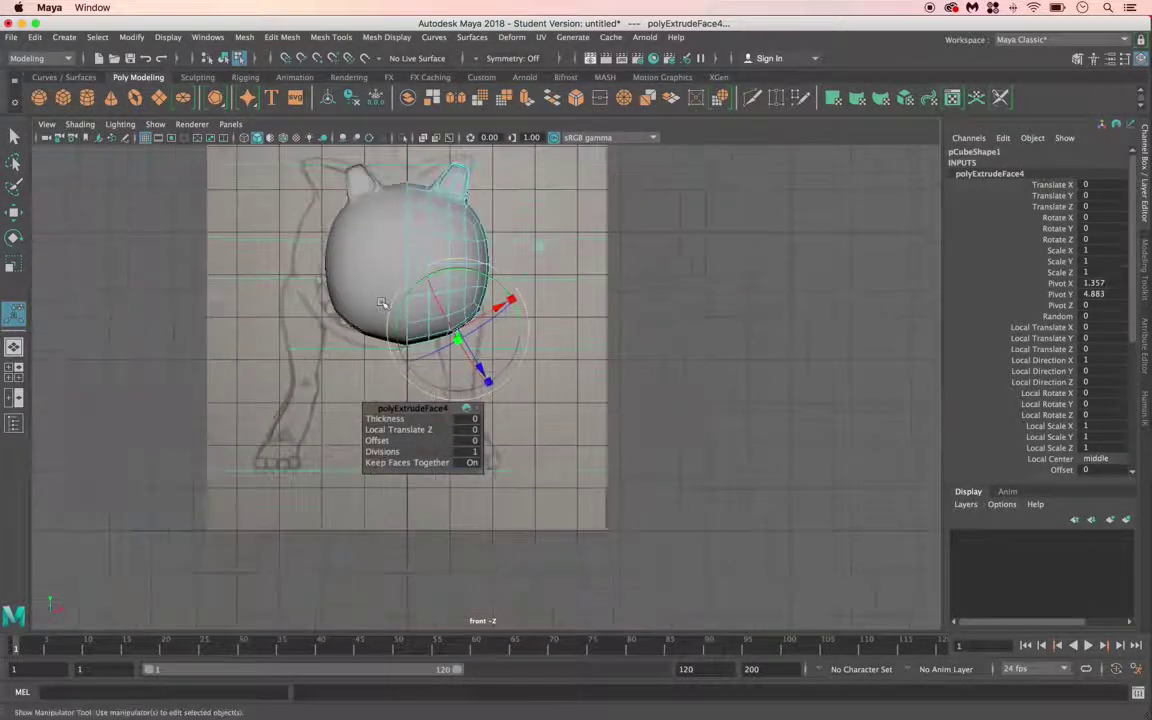
{"action": "scroll", "coordinate": [385, 300], "scroll_direction": "up", "scroll_amount": 3}
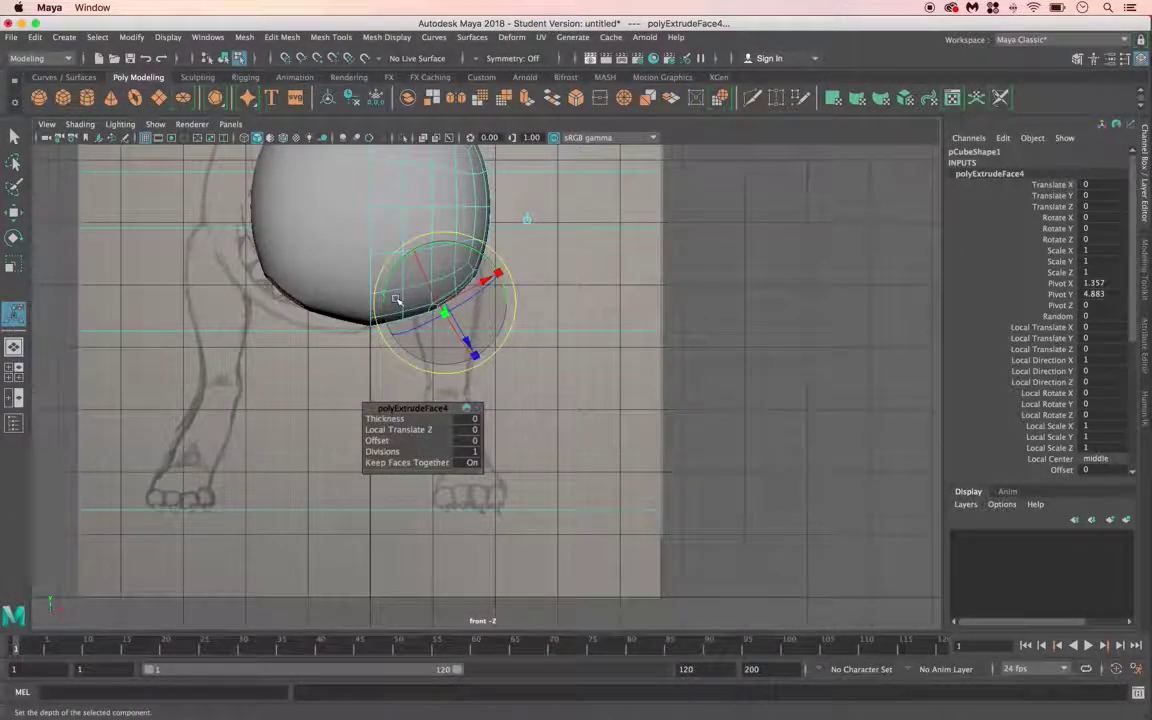
{"action": "scroll", "coordinate": [397, 300], "scroll_direction": "up", "scroll_amount": 1}
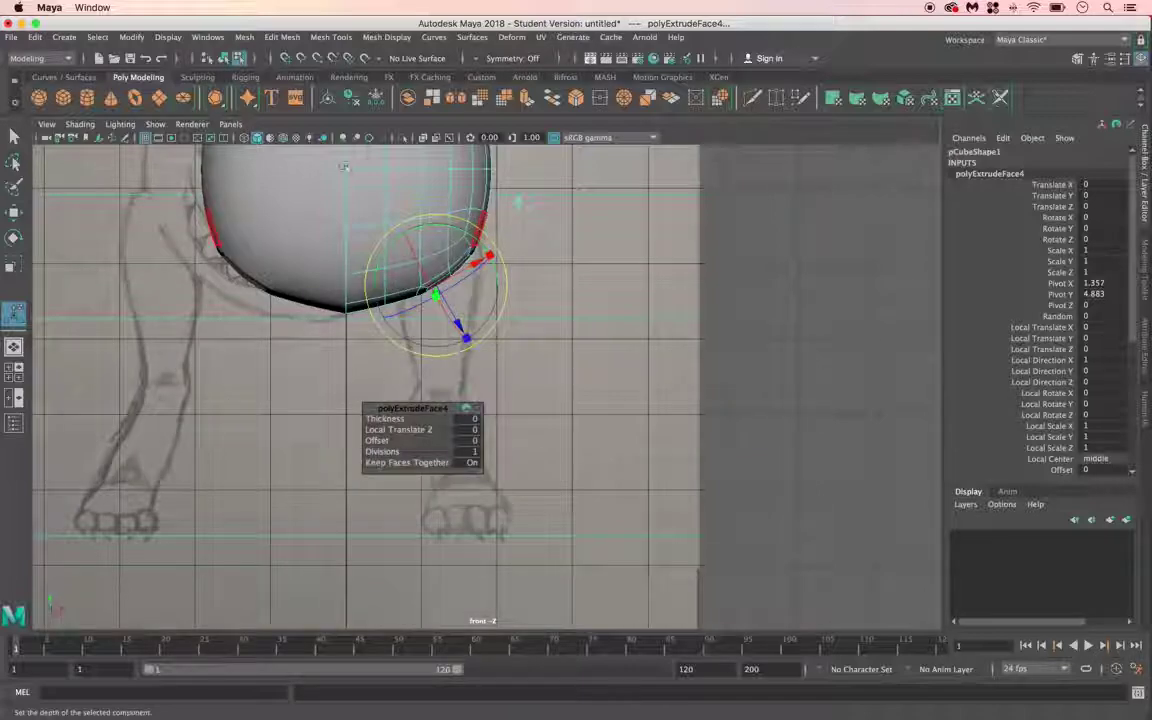
{"action": "left_click", "coordinate": [13, 213]}
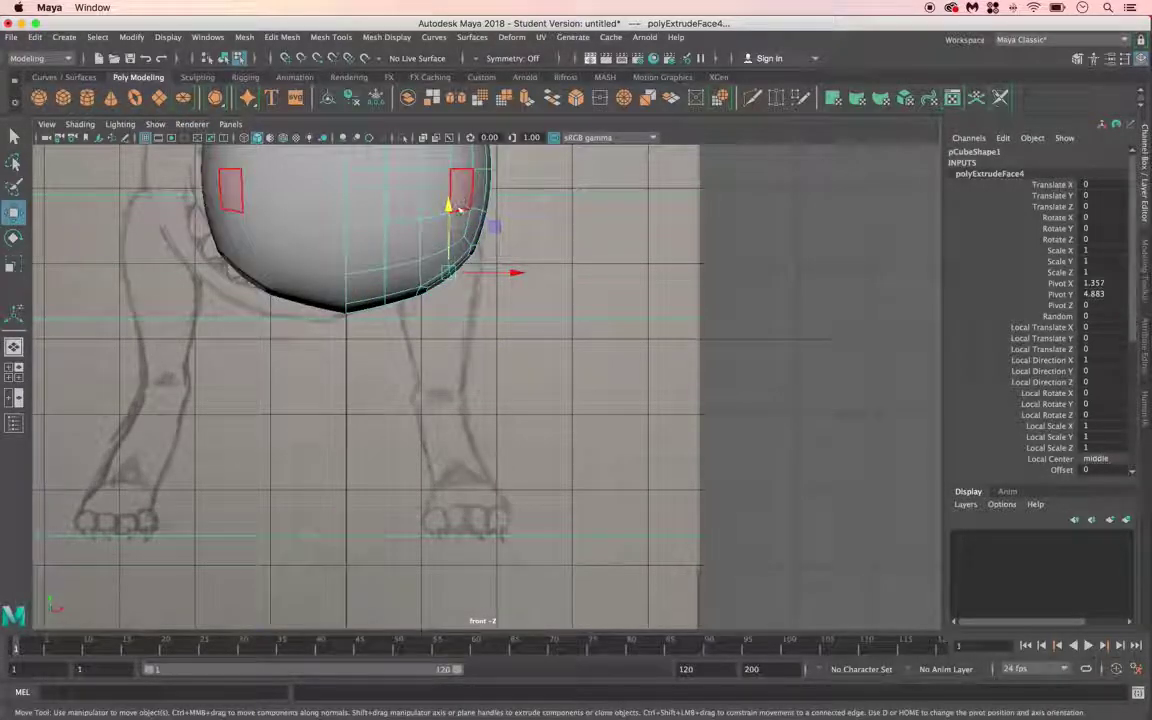
{"action": "left_click_drag", "start_coordinate": [448, 206], "coordinate": [488, 314]}
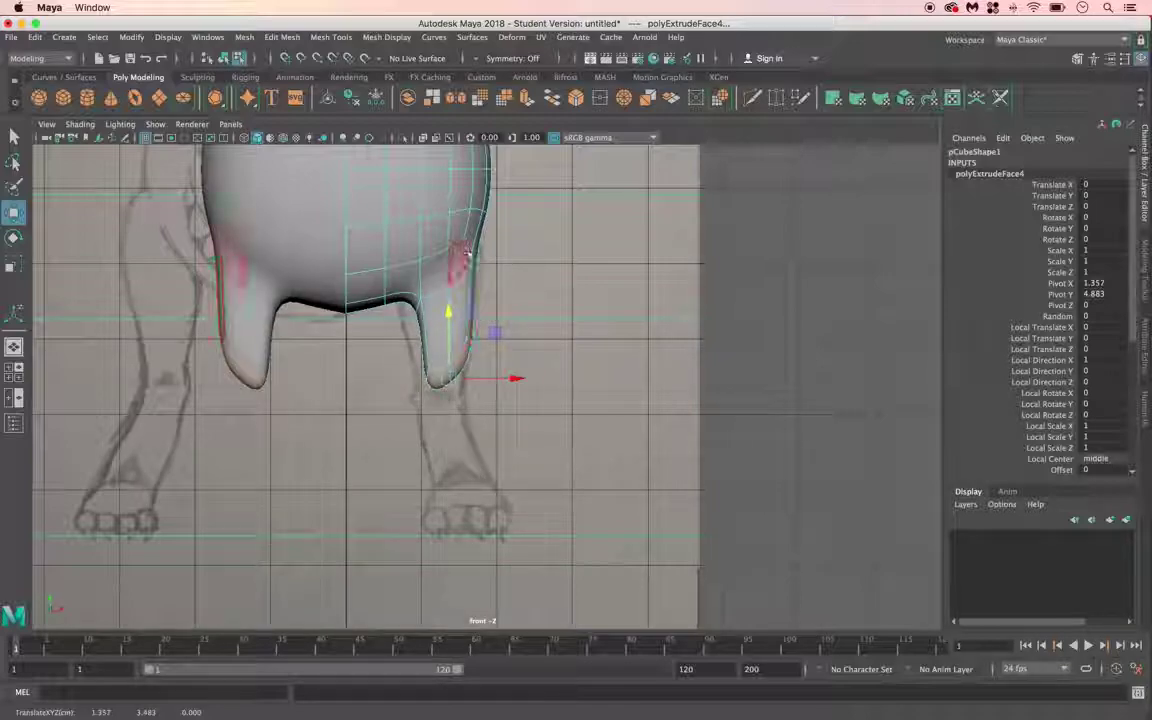
{"action": "key", "text": "ctrl+z"}
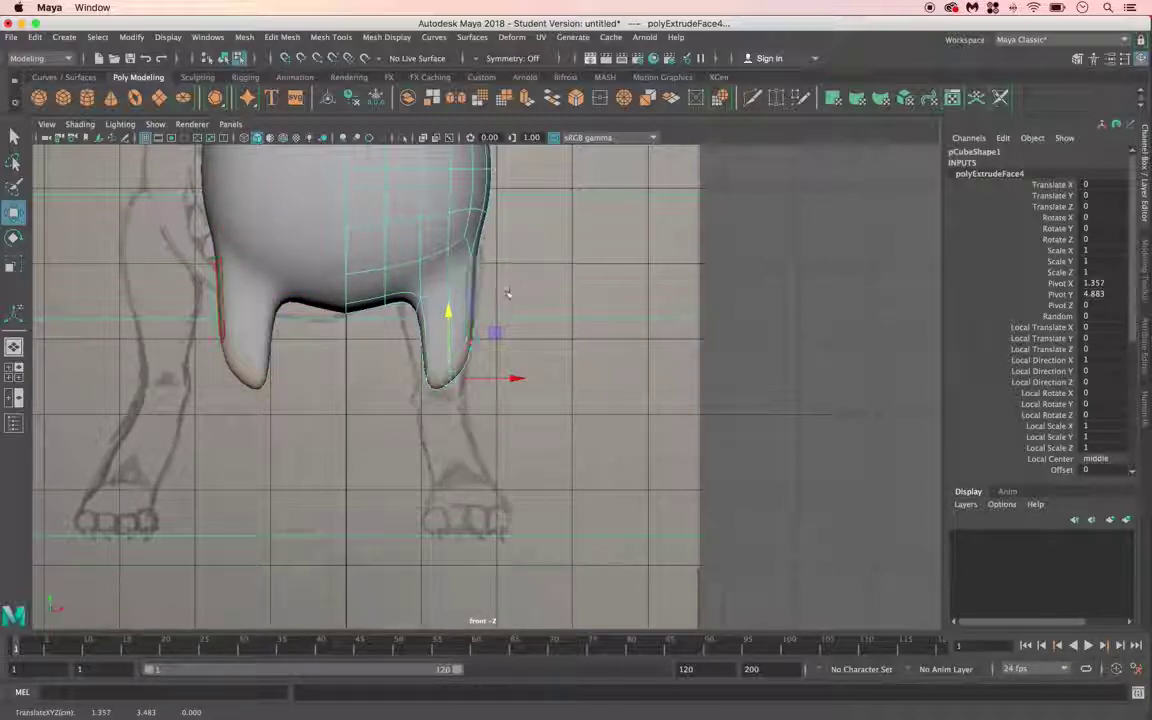
{"action": "key", "text": "1"}
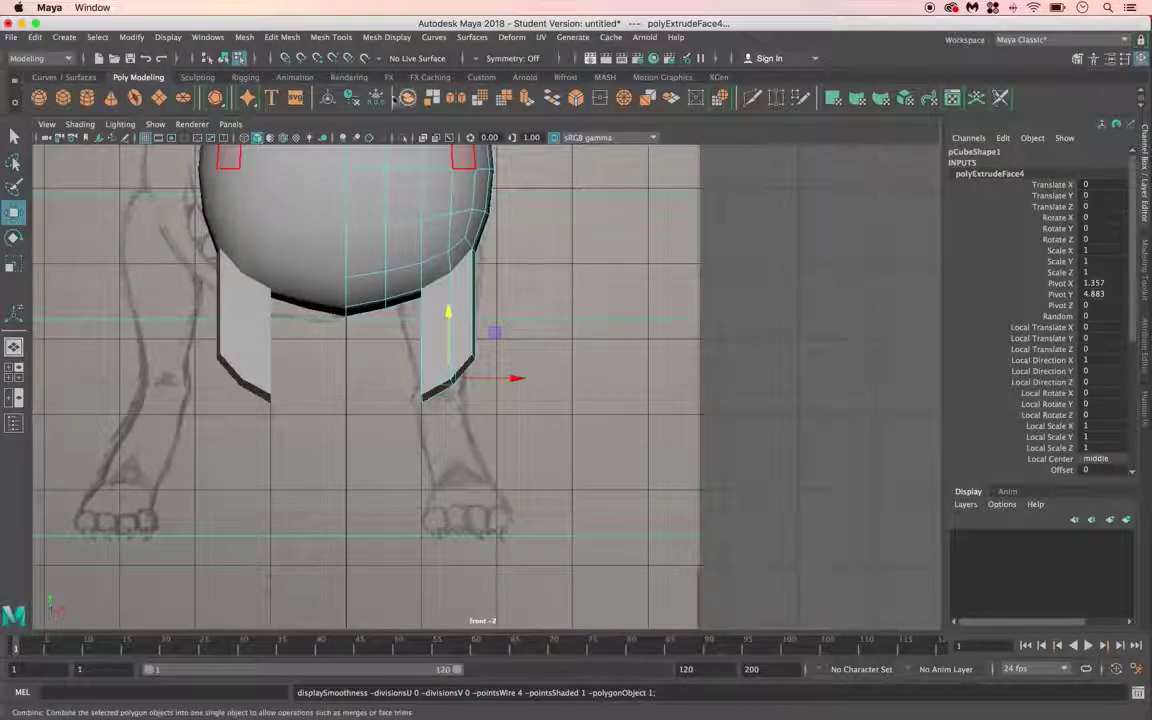
Step: Flatten the leg's lower end vertically and shift it about 0.15 units outward over the front sketch's leg
{"action": "left_click", "coordinate": [15, 264]}
{"action": "left_click_drag", "start_coordinate": [449, 316], "coordinate": [461, 360]}
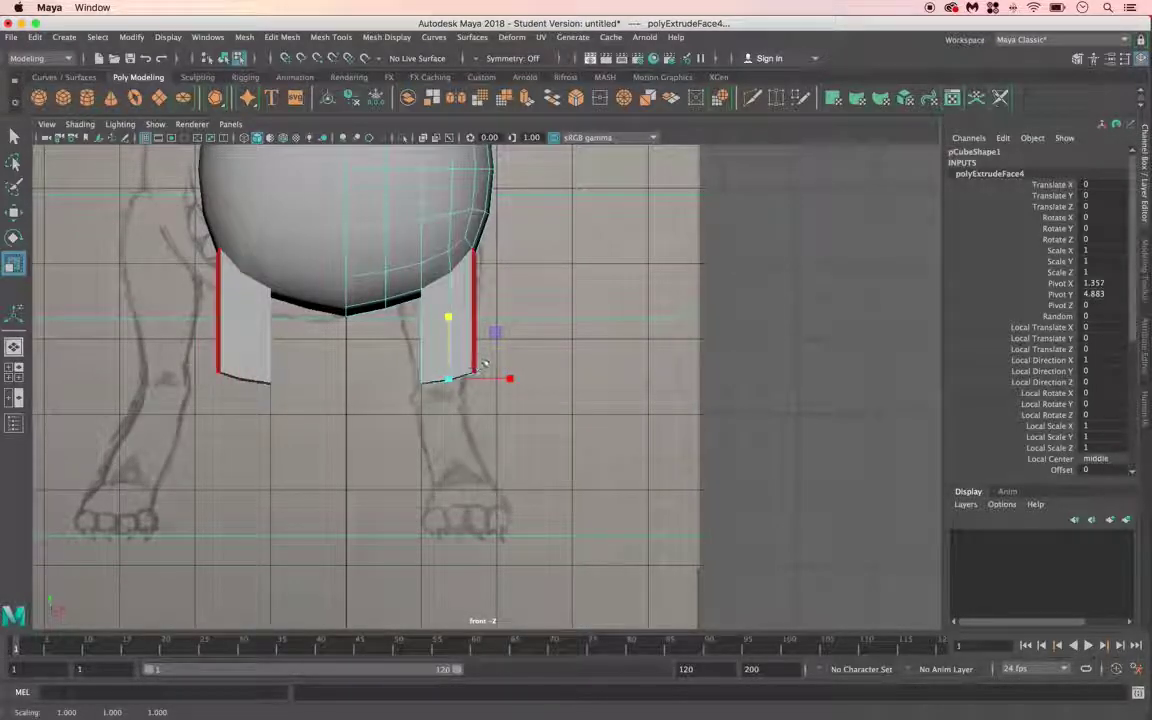
{"action": "left_click", "coordinate": [13, 213]}
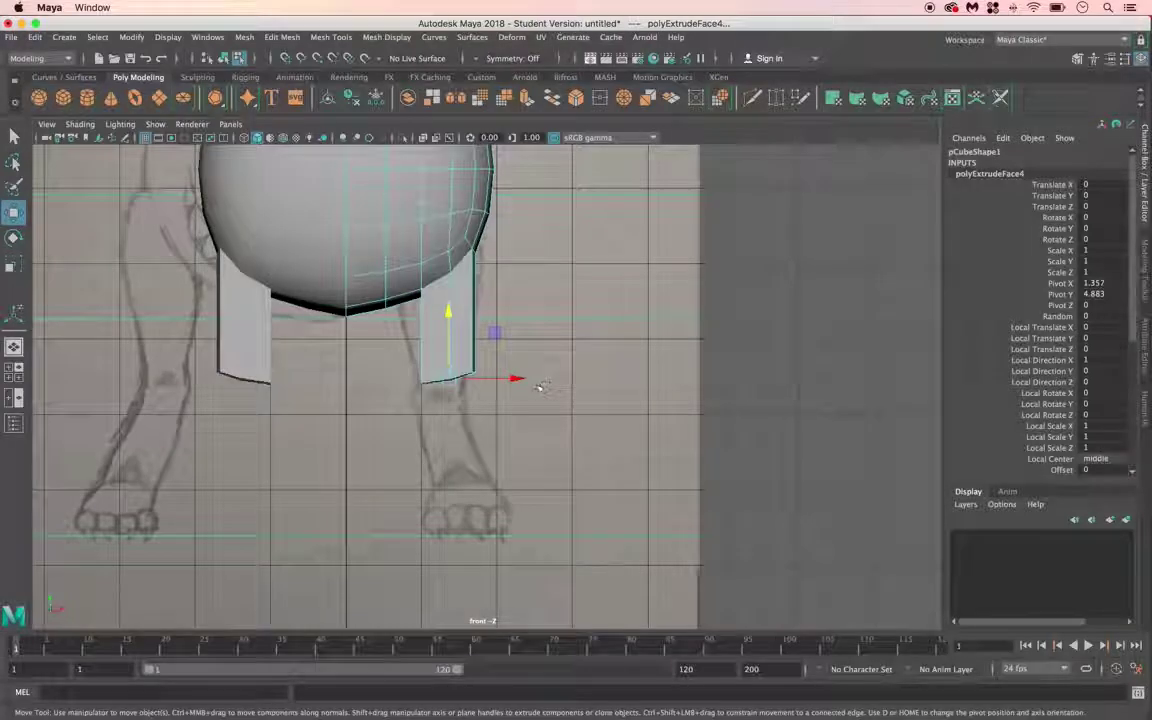
{"action": "left_click_drag", "start_coordinate": [512, 378], "coordinate": [524, 379]}
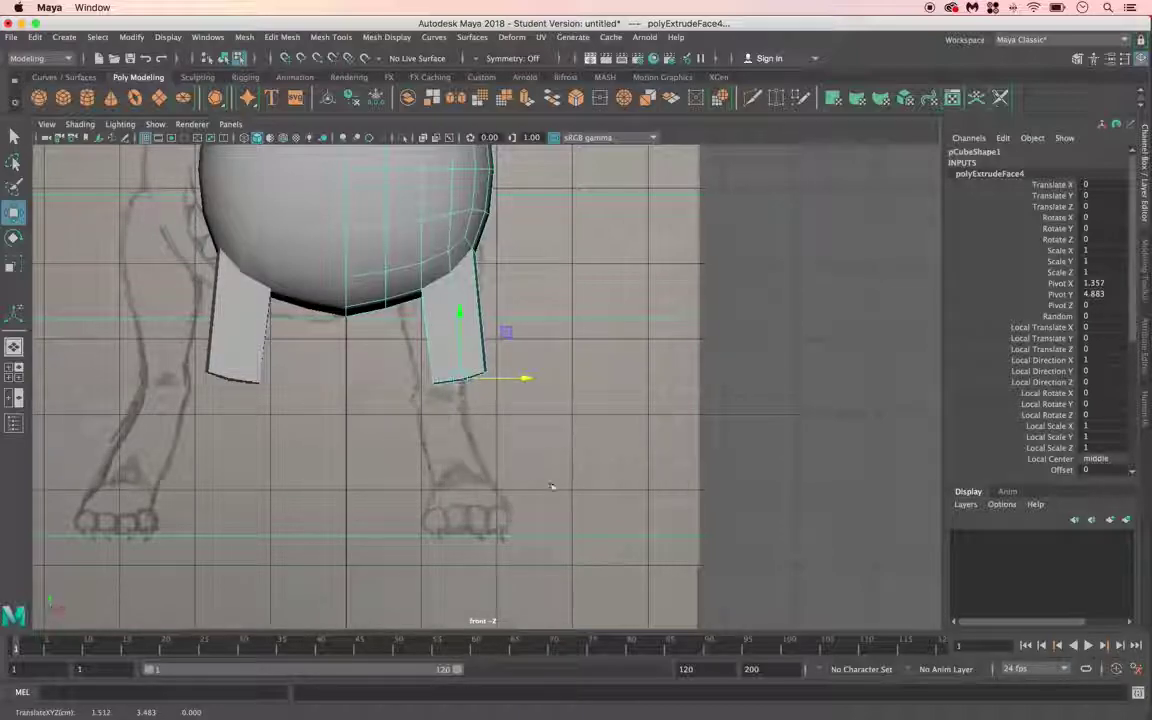
Step: In the side view, raise the leg's lower end about 0.15 units and shift it about 0.46 units toward the creature's back
{"action": "key", "text": "space"}
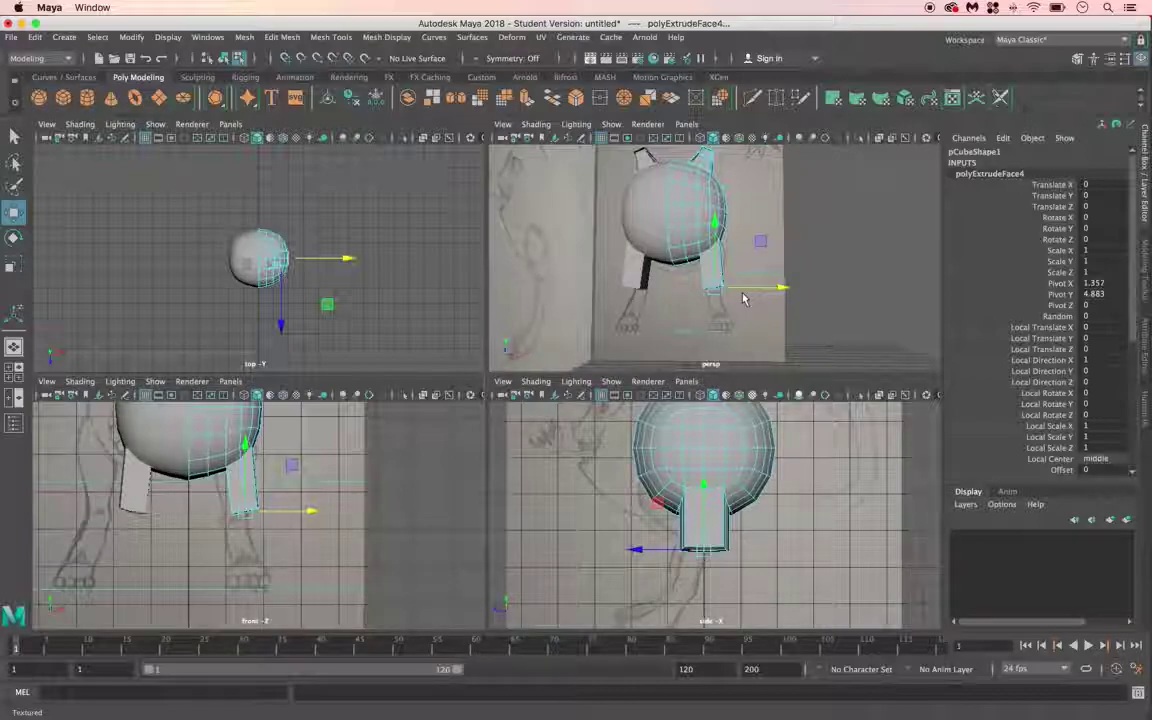
{"action": "key", "text": "space"}
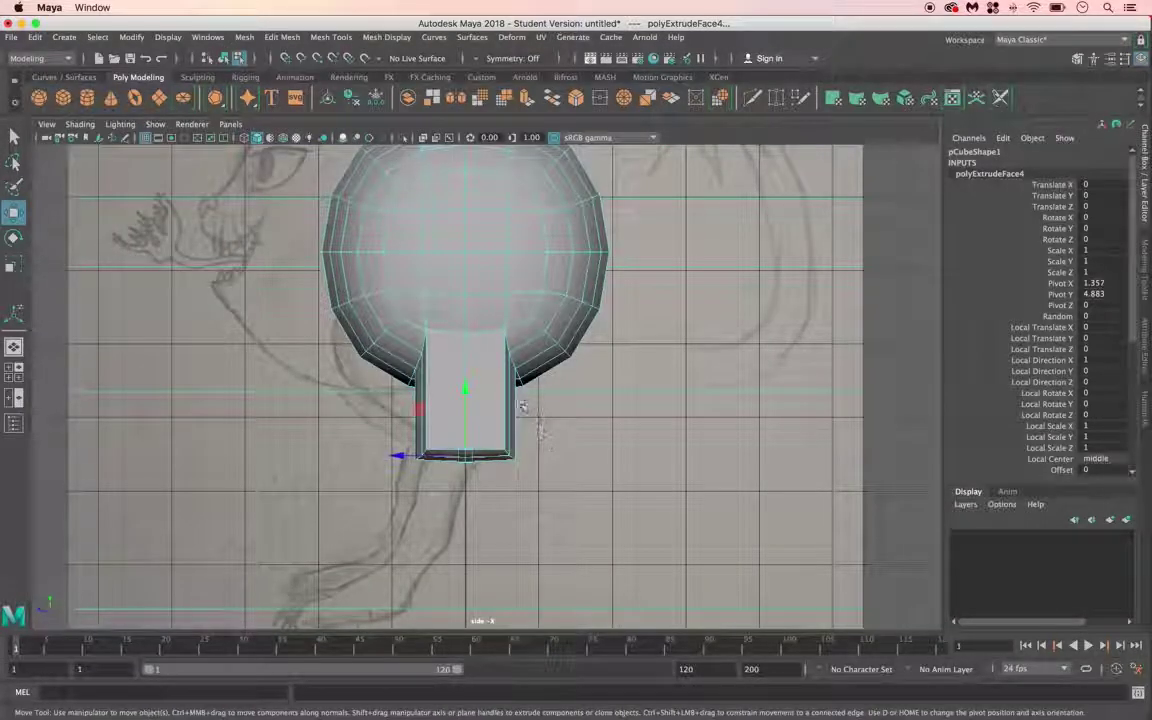
{"action": "left_click_drag", "start_coordinate": [460, 396], "coordinate": [480, 381]}
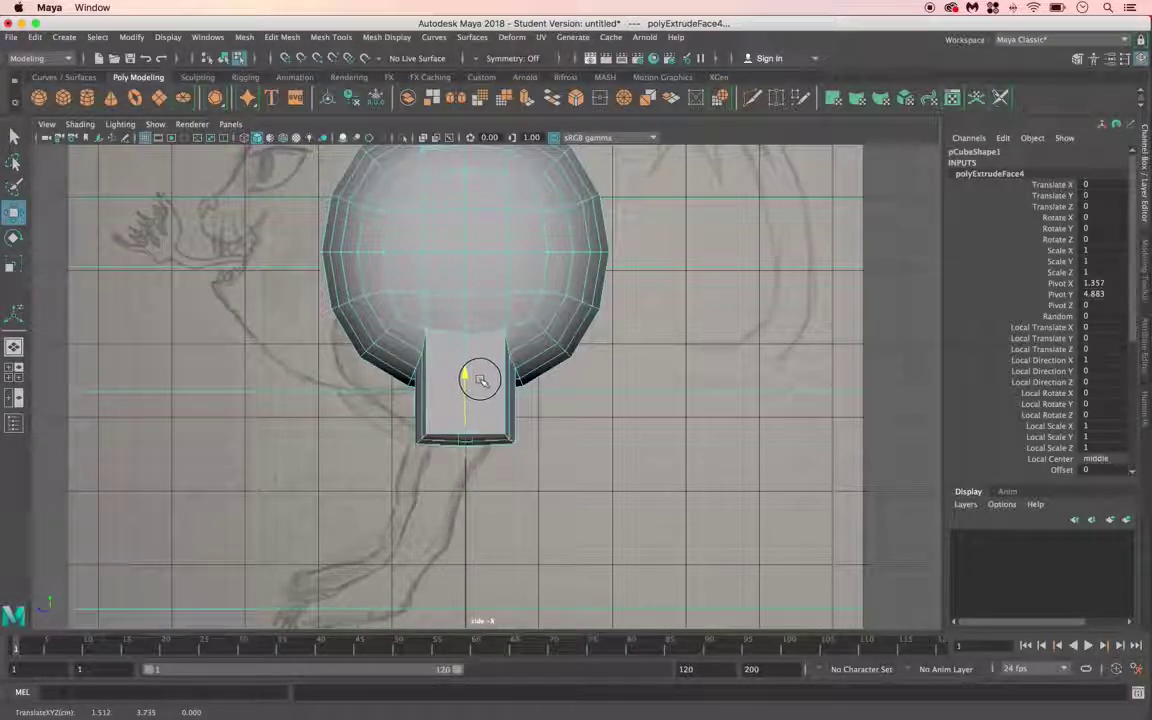
{"action": "mouse_move", "coordinate": [411, 438]}
{"action": "left_mouse_down"}
{"action": "mouse_move", "coordinate": [437, 443]}
{"action": "mouse_move", "coordinate": [428, 450]}
{"action": "left_mouse_up"}
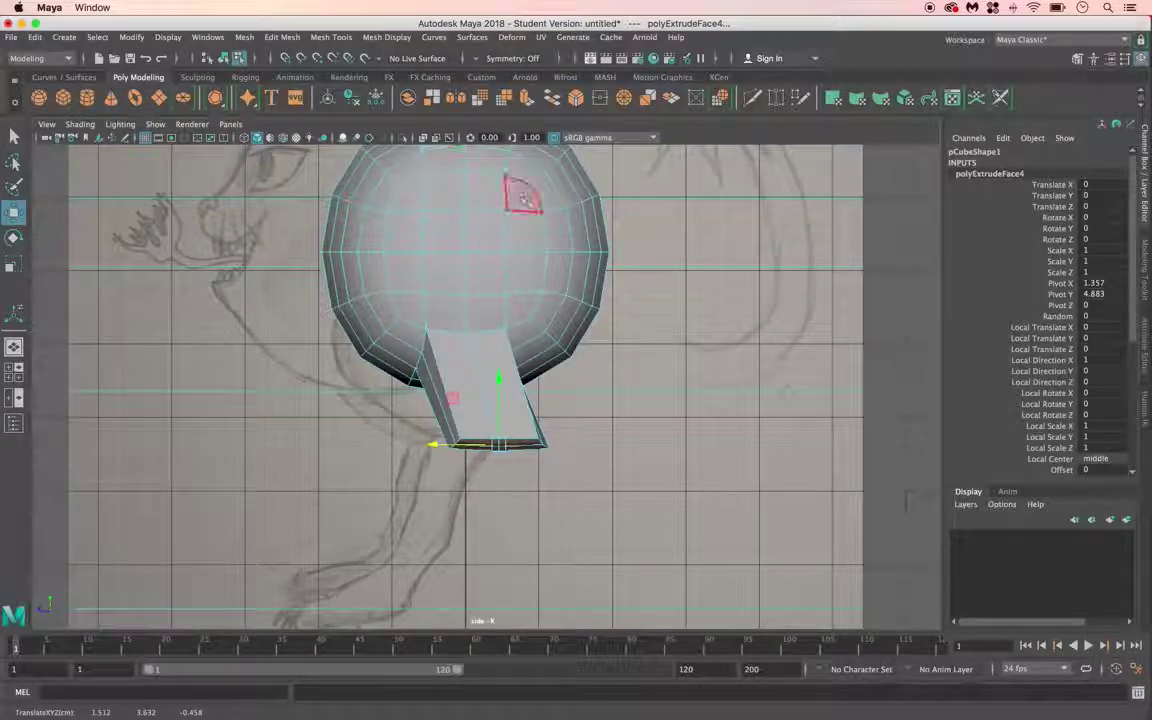
Step: Extrude the leg's end faces again and pull them straight down to form the lower leg segment
{"action": "key", "text": "ctrl+e"}
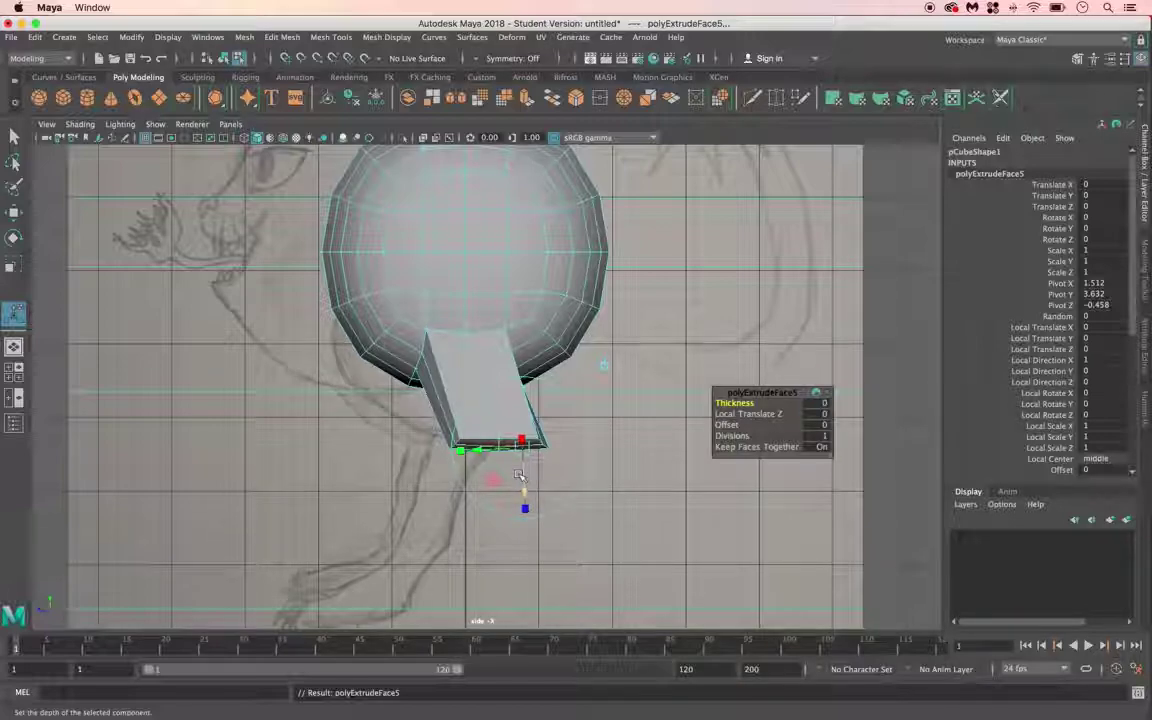
{"action": "left_click", "coordinate": [14, 211]}
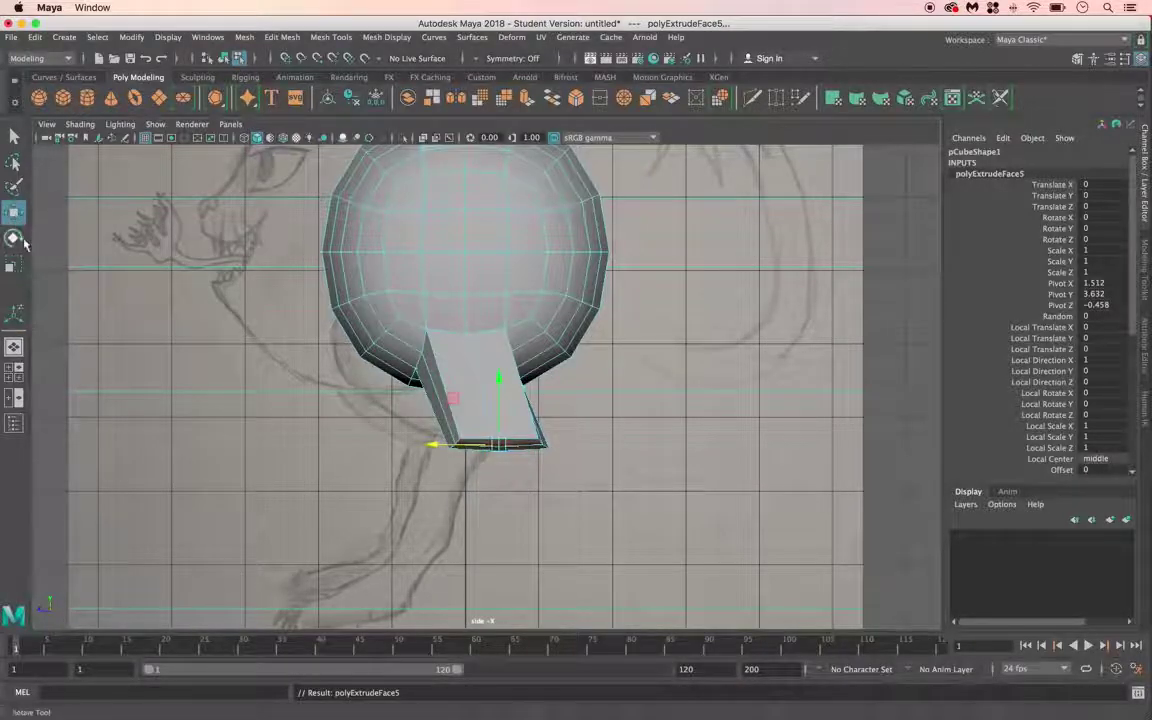
{"action": "left_click_drag", "start_coordinate": [497, 388], "coordinate": [489, 482]}
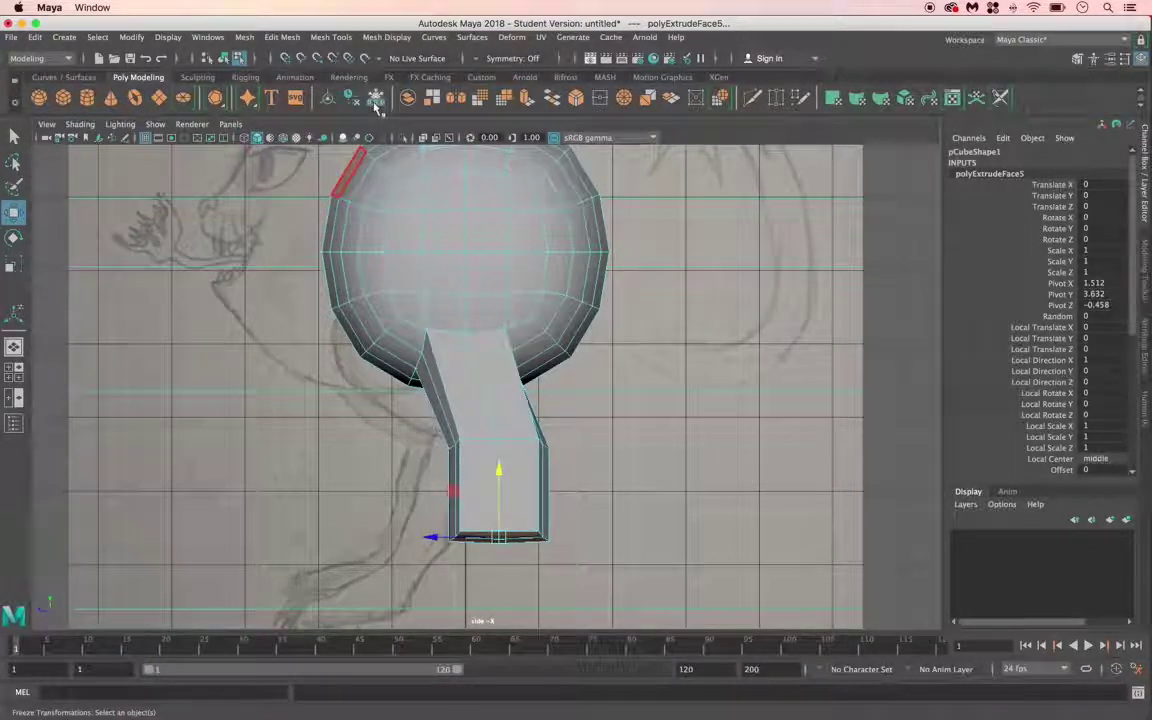
Step: Scale the lower leg's end faces down uniformly in the perspective view so the leg tapers toward the ankle
{"action": "key", "text": "space"}
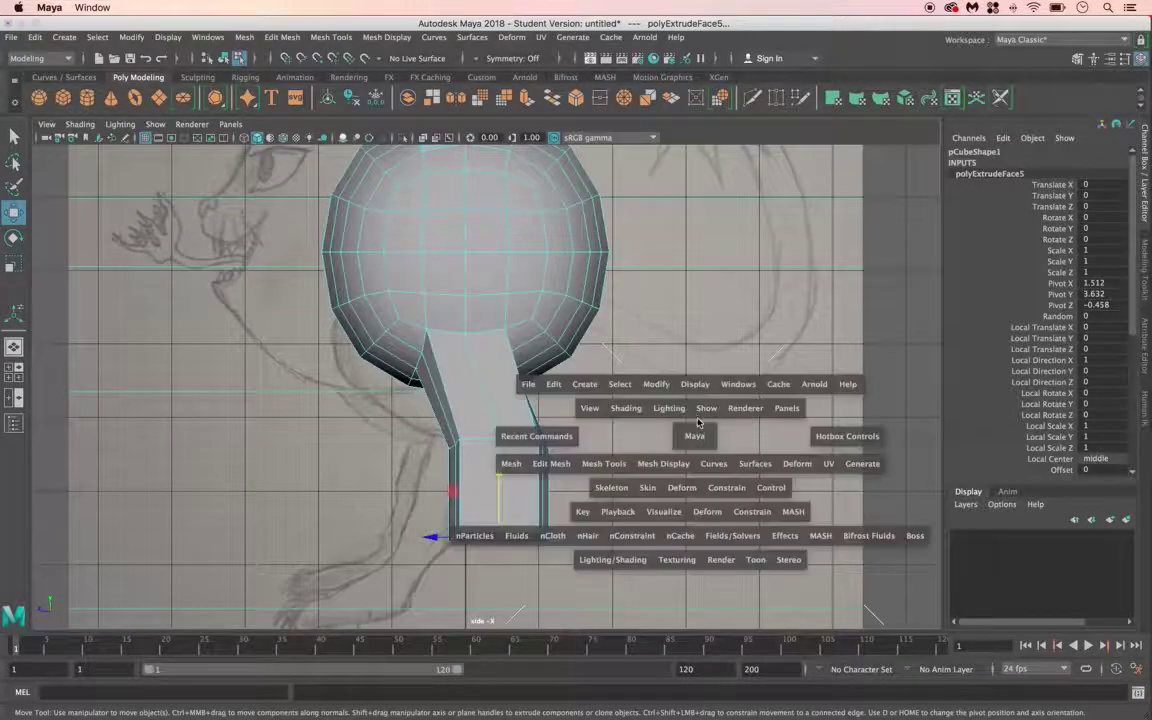
{"action": "key", "text": "space"}
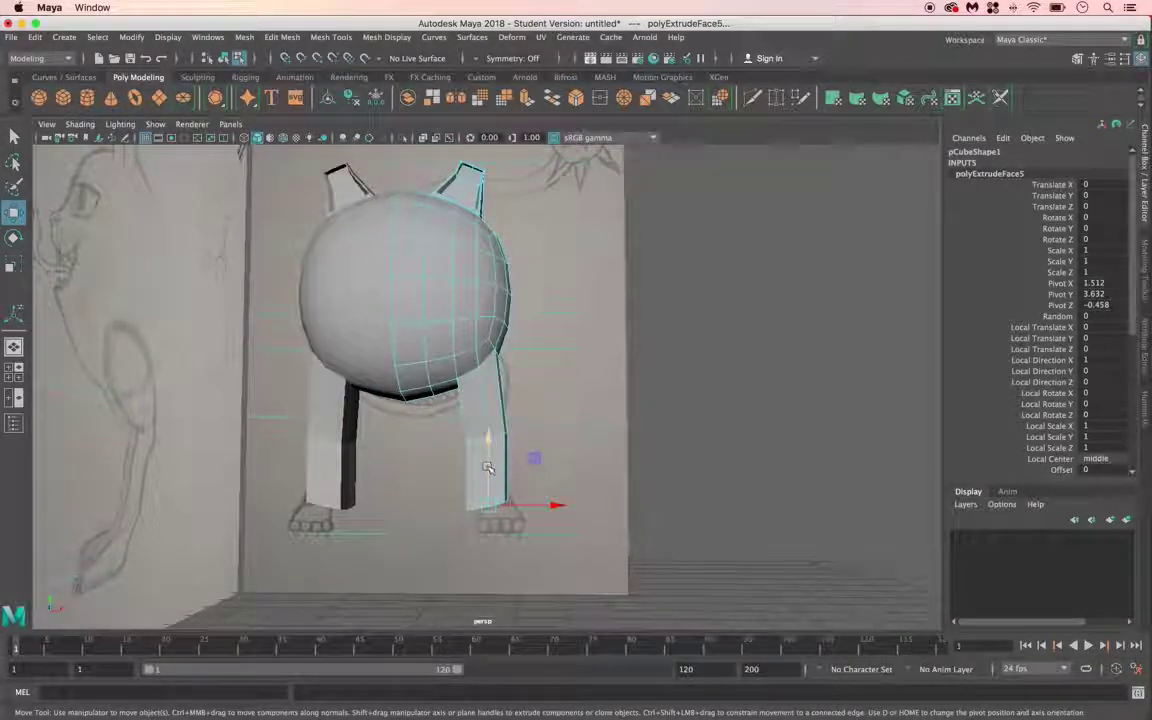
{"action": "left_click", "coordinate": [13, 262]}
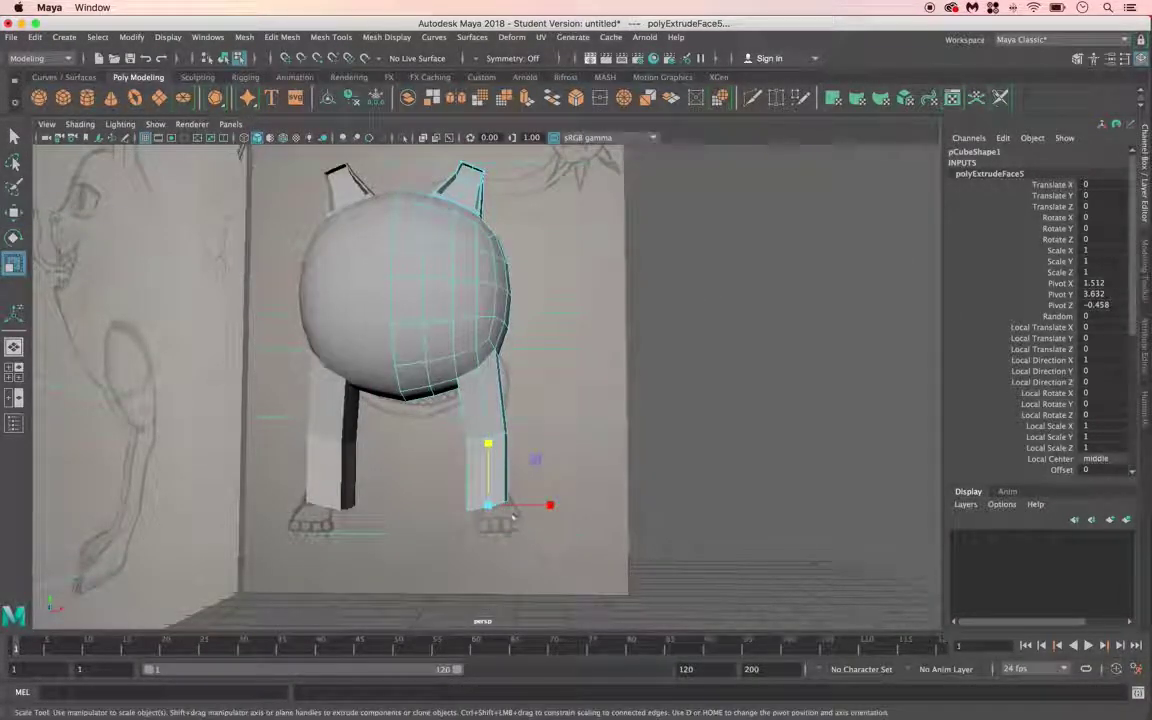
{"action": "left_click_drag", "start_coordinate": [492, 507], "coordinate": [357, 518]}
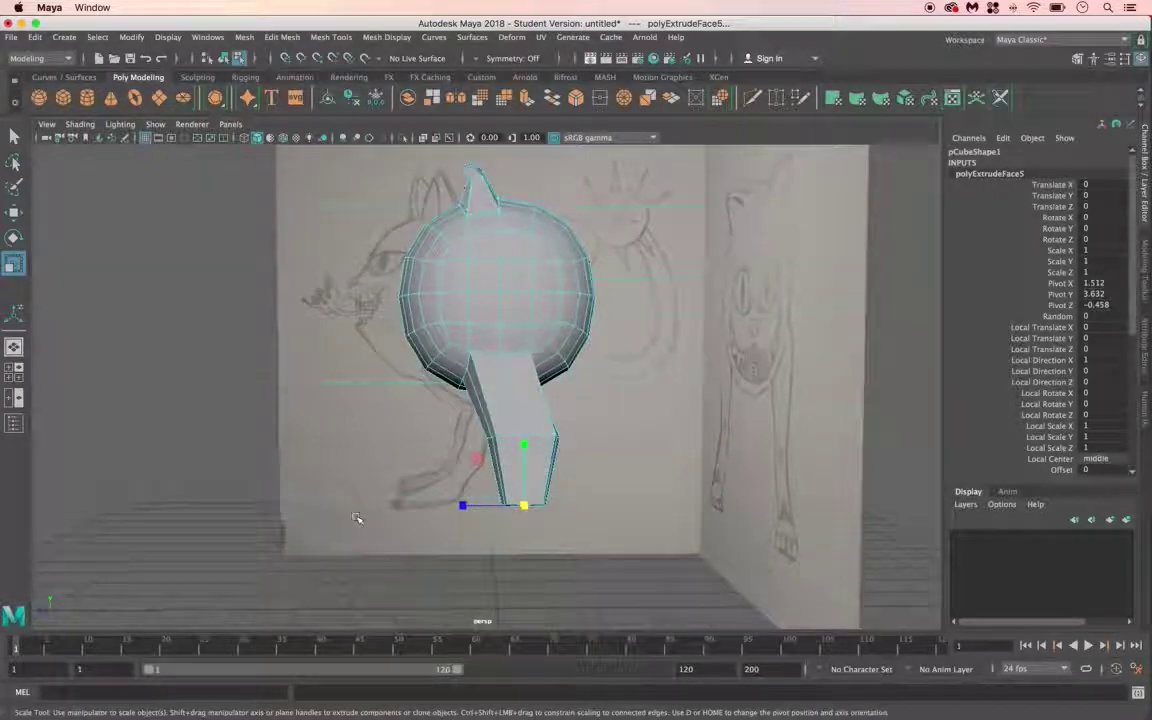
Step: In the side view, shift the tapered leg end toward the creature's front and lower it slightly to the sketched ankle
{"action": "key", "text": "space"}
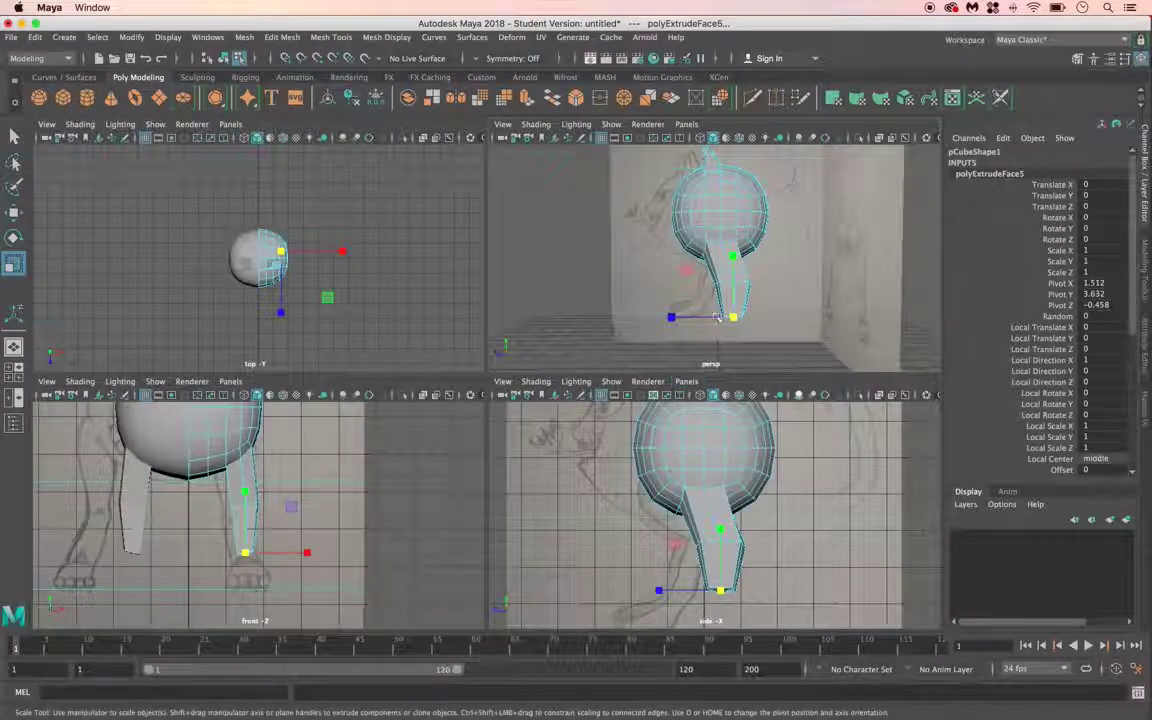
{"action": "key", "text": "space"}
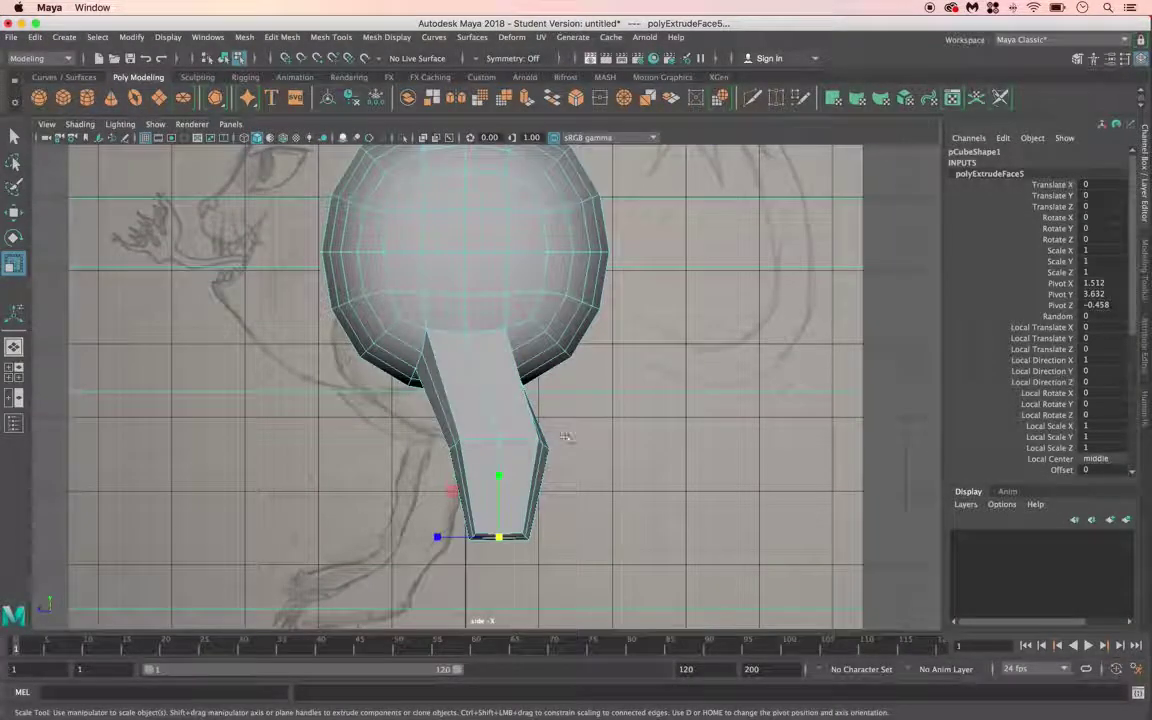
{"action": "left_click", "coordinate": [15, 212]}
{"action": "left_click_drag", "start_coordinate": [446, 541], "coordinate": [384, 537]}
{"action": "left_click_drag", "start_coordinate": [445, 477], "coordinate": [442, 486]}
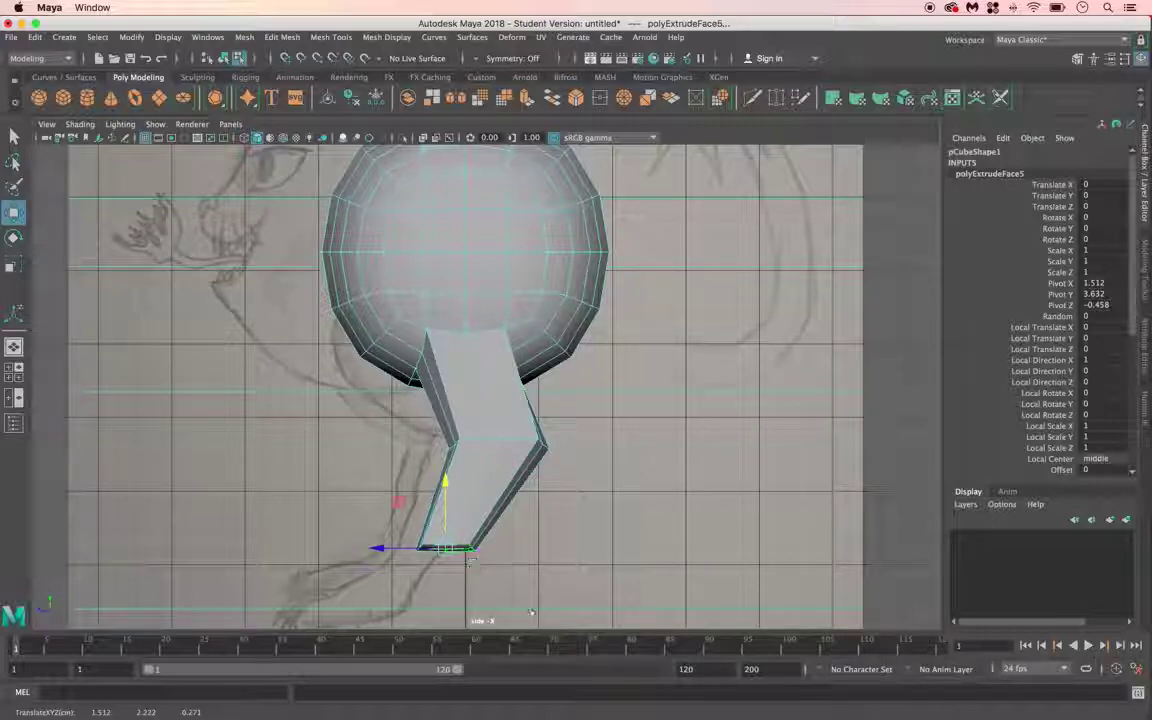
Step: Extrude the leg's end faces 0.585 units downward and shift them about 0.34 units toward the creature's front in the side view
{"action": "left_click", "coordinate": [527, 97]}
{"action": "left_click_drag", "start_coordinate": [461, 600], "coordinate": [462, 642]}
{"action": "left_click_drag", "start_coordinate": [416, 596], "coordinate": [385, 591]}
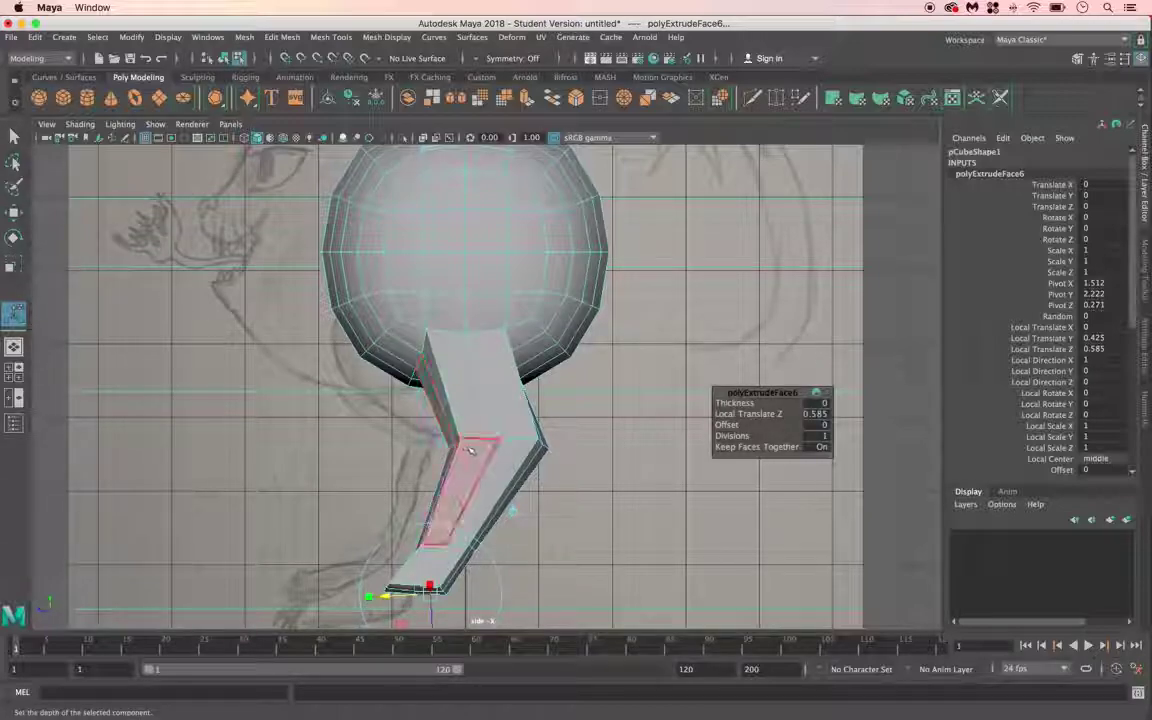
{"action": "scroll", "coordinate": [467, 425], "scroll_direction": "down", "scroll_amount": 5}
{"action": "middle_click_drag", "start_coordinate": [467, 425], "coordinate": [473, 337], "text": "alt"}
{"action": "scroll", "coordinate": [473, 338], "scroll_direction": "down", "scroll_amount": 1}
{"action": "scroll", "coordinate": [474, 338], "scroll_direction": "up", "scroll_amount": 4}
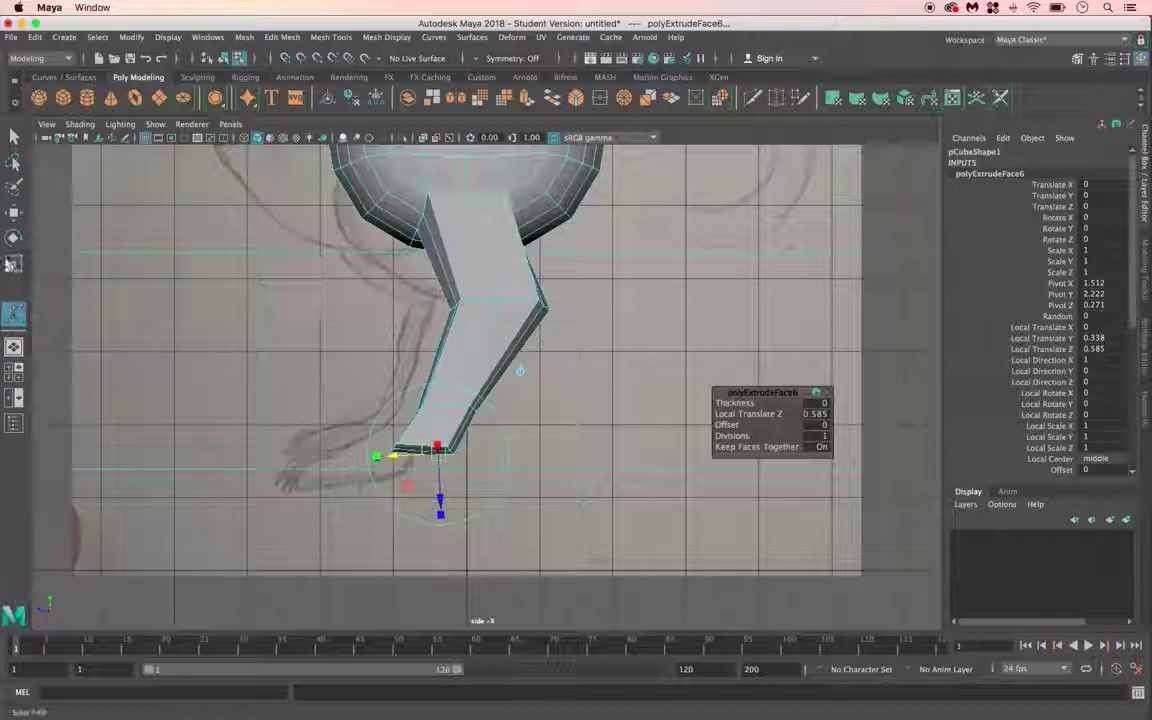
Step: Scale the new leg end faces down uniformly and move them slightly toward the creature's front to follow the sketched ankle
{"action": "left_click", "coordinate": [14, 263]}
{"action": "left_click_drag", "start_coordinate": [437, 454], "coordinate": [406, 463]}
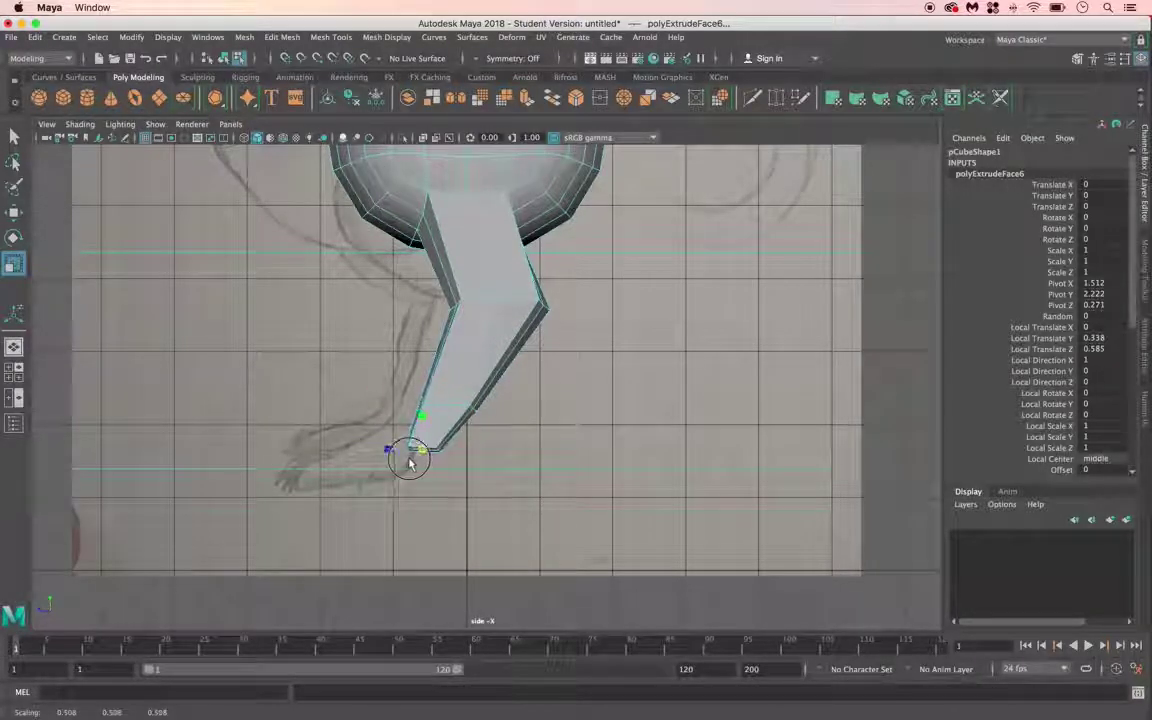
{"action": "key", "text": "w"}
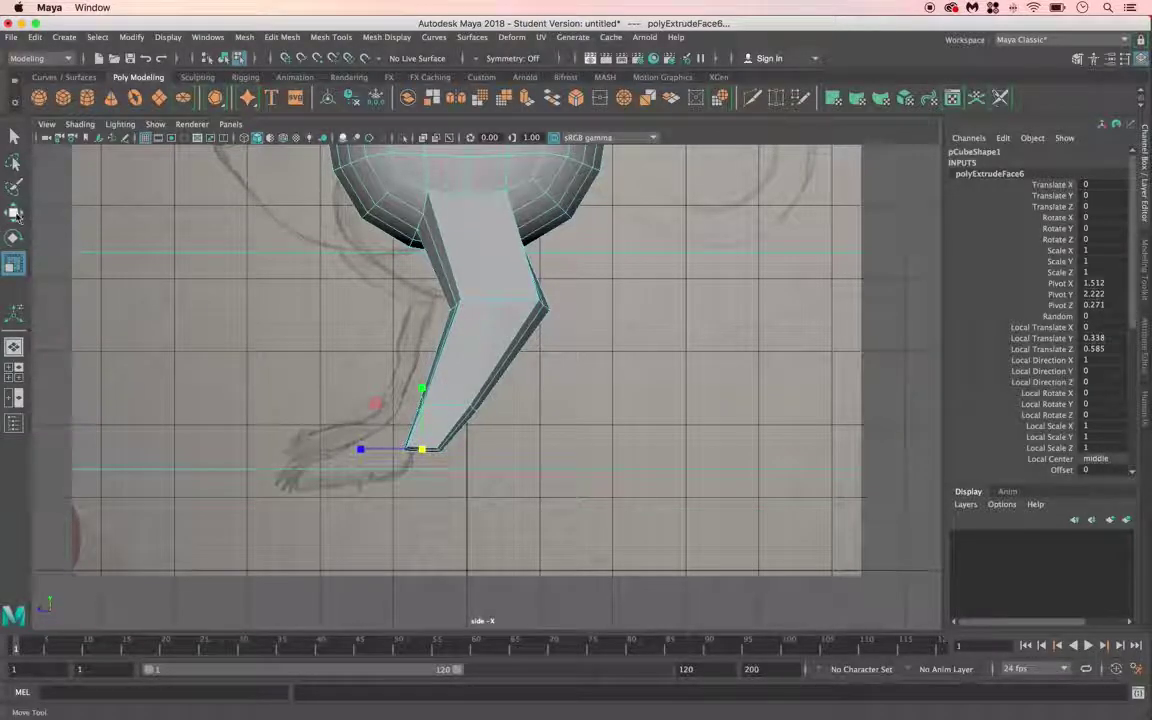
{"action": "left_click_drag", "start_coordinate": [360, 450], "coordinate": [340, 449]}
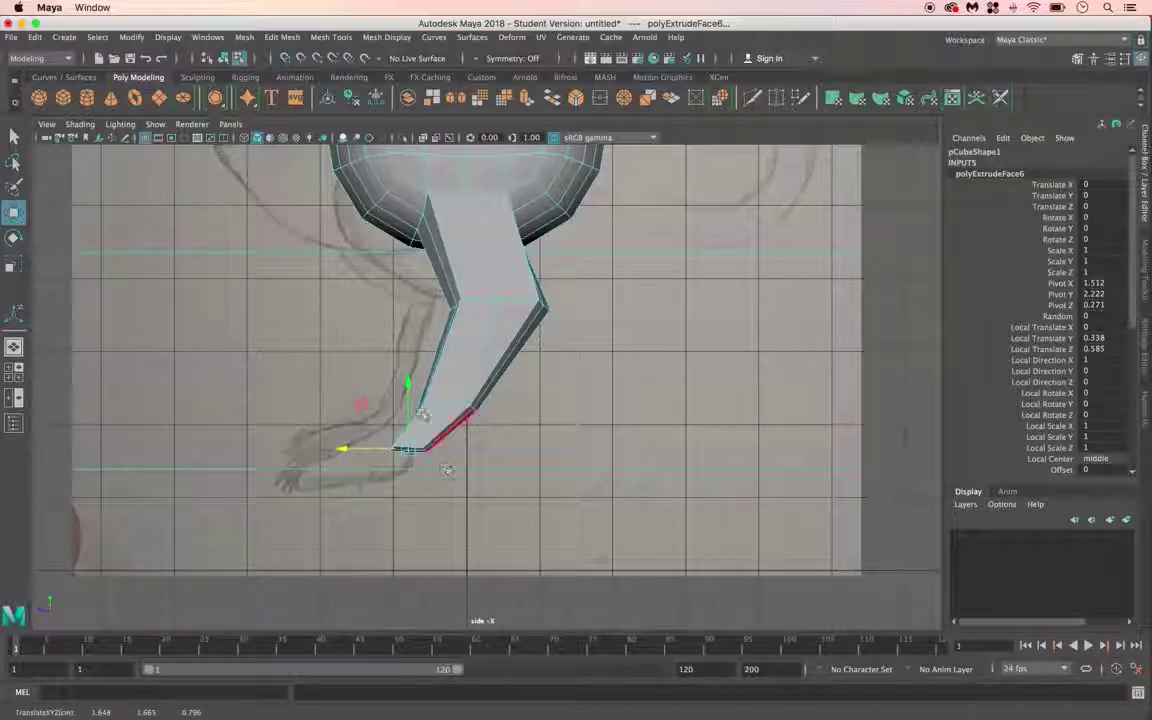
Step: Extrude the ankle's end faces 0.446 units downward and shift them about 0.09 units toward the creature's front
{"action": "left_click", "coordinate": [528, 100]}
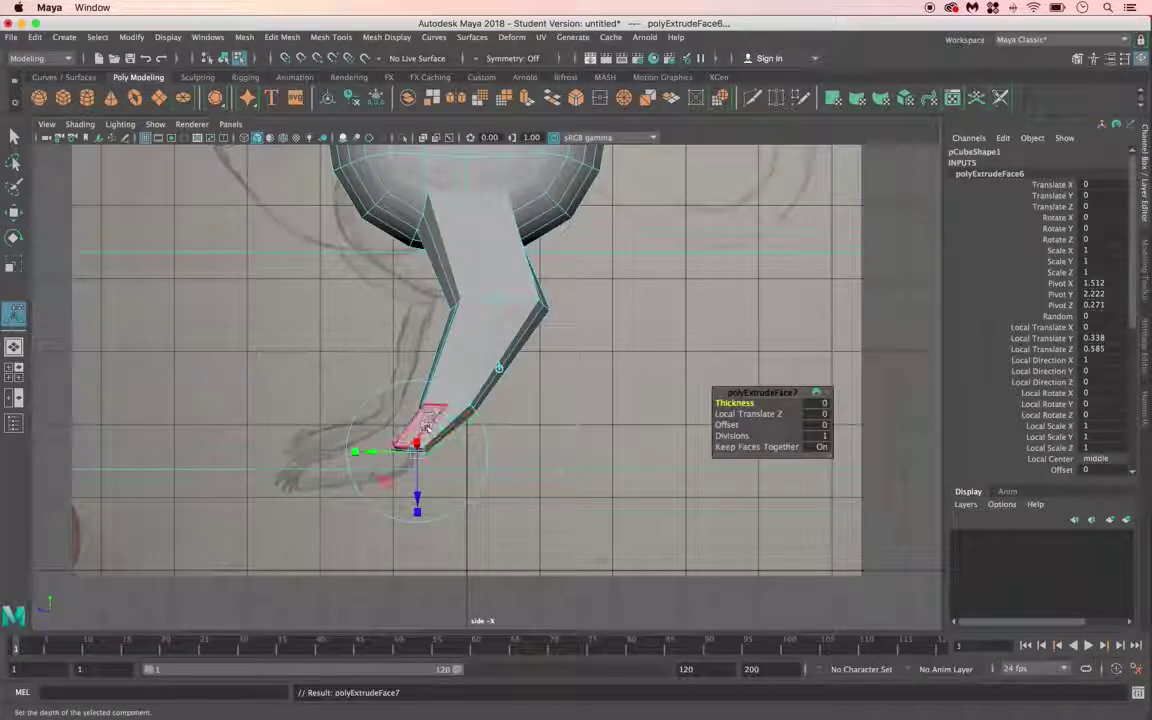
{"action": "left_click_drag", "start_coordinate": [416, 496], "coordinate": [409, 526]}
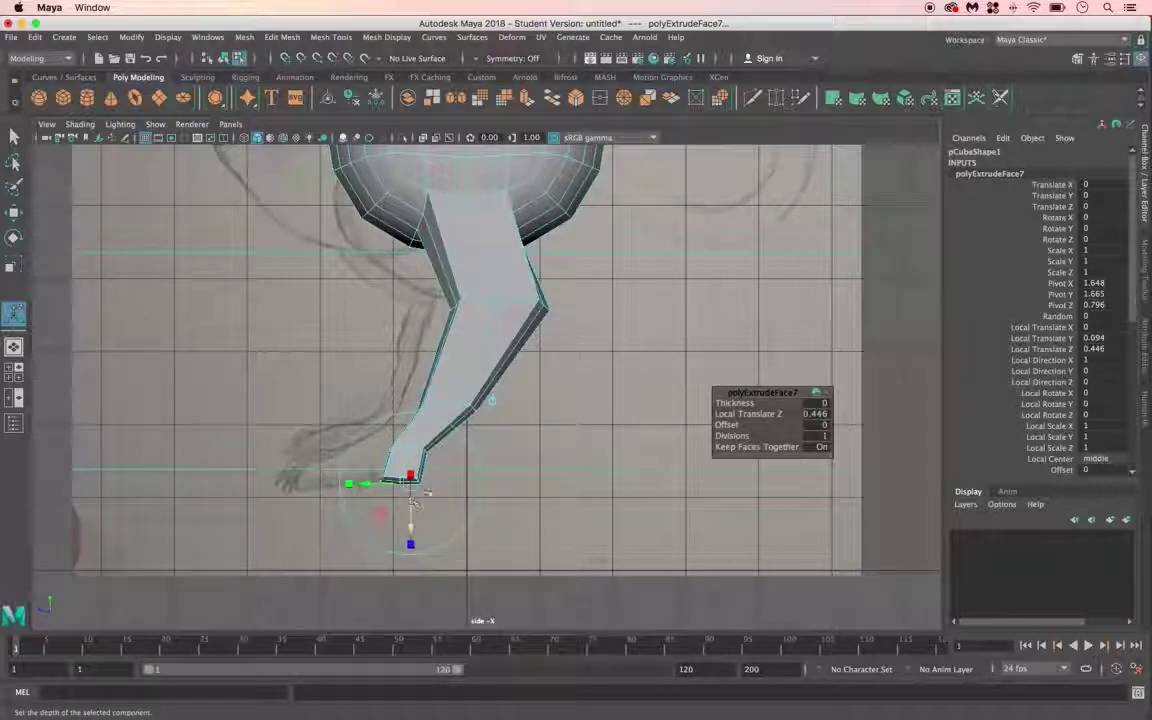
{"action": "key", "text": "space"}
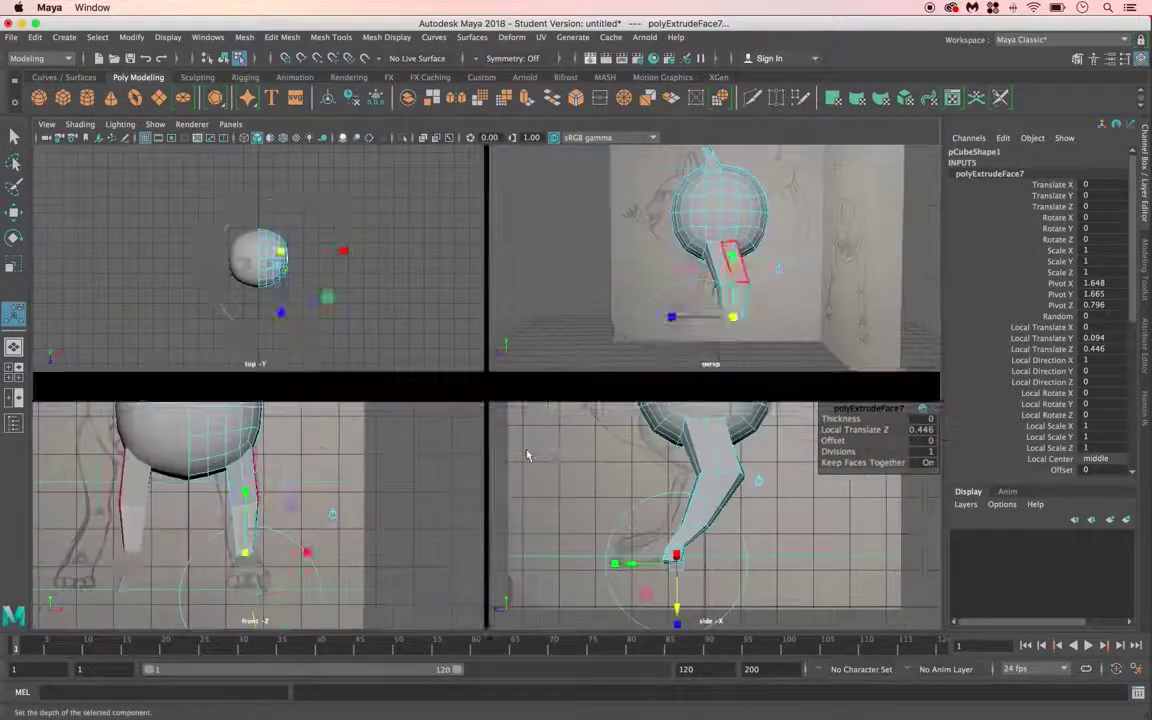
{"action": "middle_click_drag", "start_coordinate": [721, 318], "coordinate": [708, 273], "text": "alt"}
{"action": "key", "text": "space"}
{"action": "left_click_drag", "start_coordinate": [462, 444], "coordinate": [620, 437], "text": "alt"}
{"action": "scroll", "coordinate": [582, 484], "scroll_direction": "up", "scroll_amount": 8}
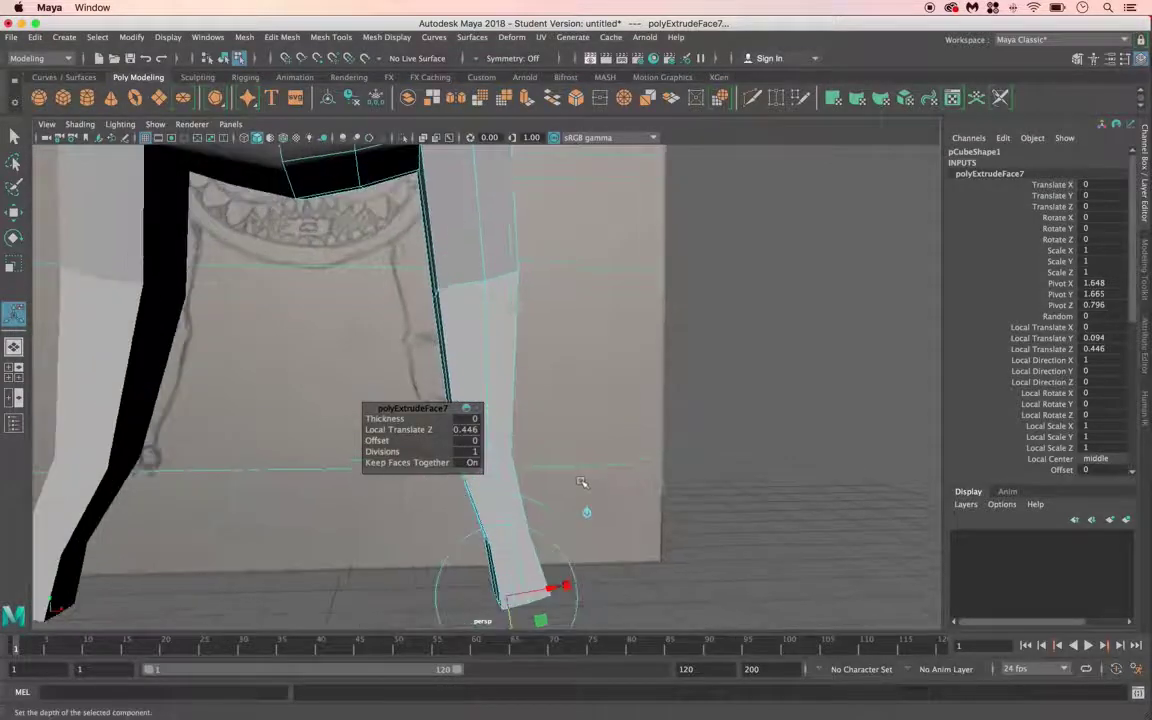
Step: In the front view, flatten the leg's bottom faces vertically with the Scale tool so they lie level with the ground
{"action": "key", "text": "space"}
{"action": "key", "text": "space"}
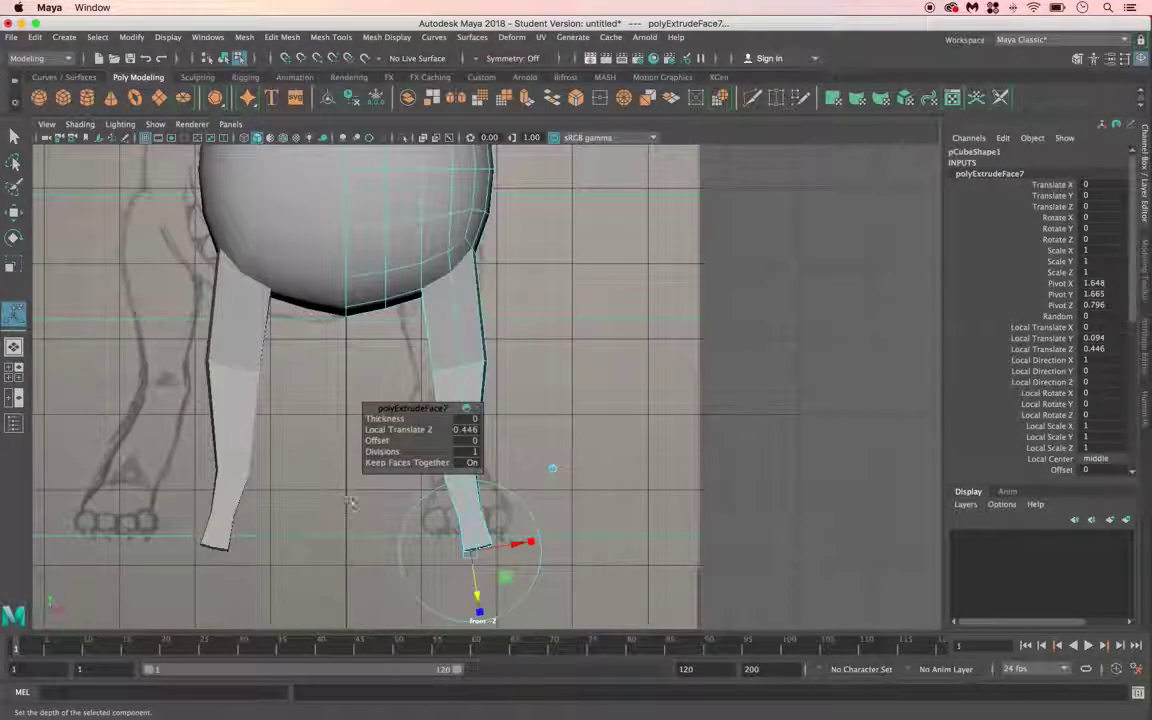
{"action": "scroll", "coordinate": [466, 434], "scroll_direction": "down", "scroll_amount": 3}
{"action": "scroll", "coordinate": [466, 434], "scroll_direction": "up", "scroll_amount": 3}
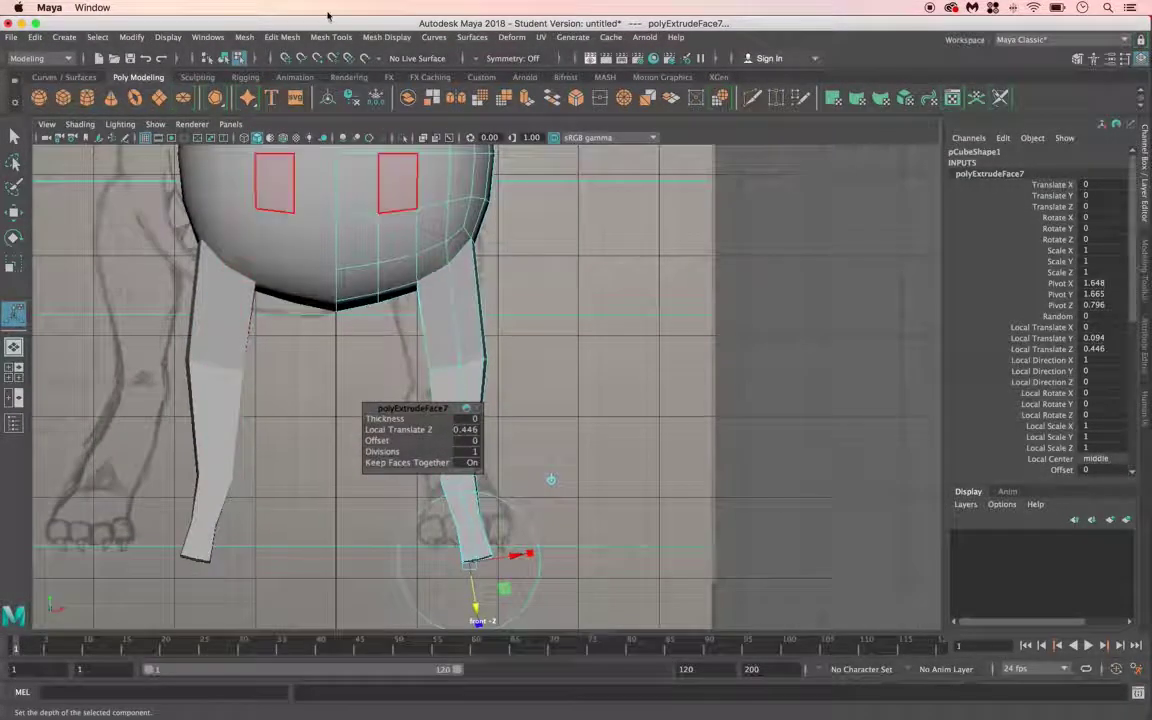
{"action": "left_click", "coordinate": [14, 264]}
{"action": "left_click_drag", "start_coordinate": [481, 509], "coordinate": [492, 581]}
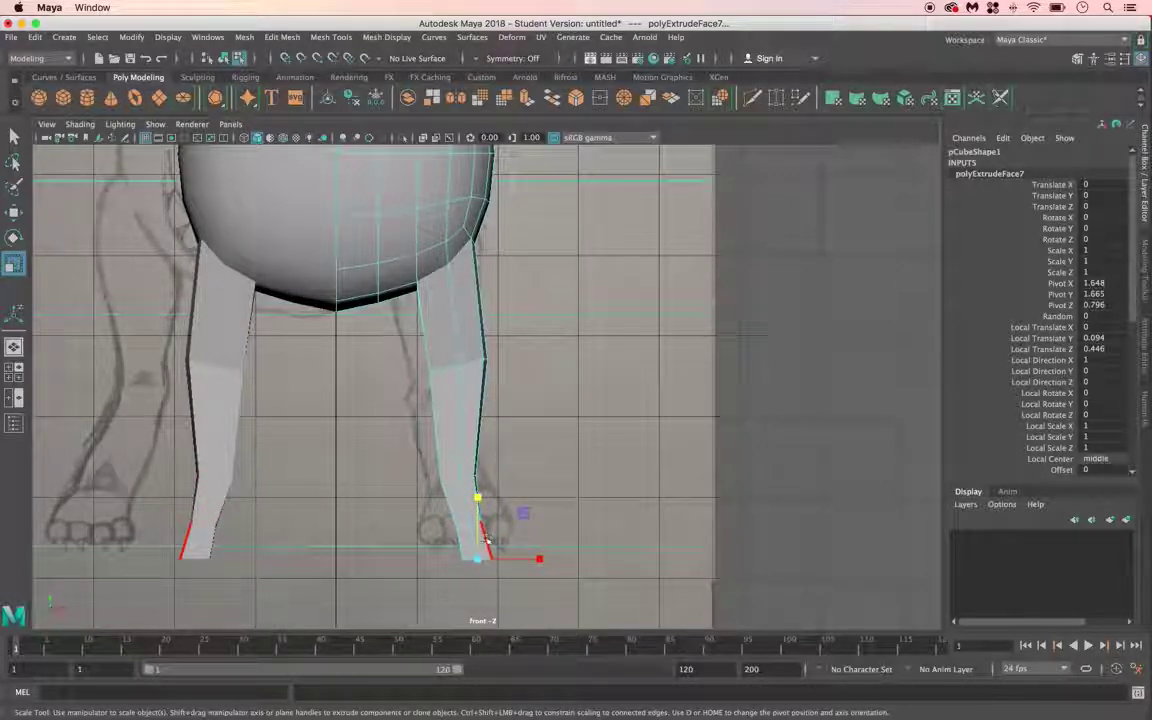
{"action": "left_click", "coordinate": [476, 541]}
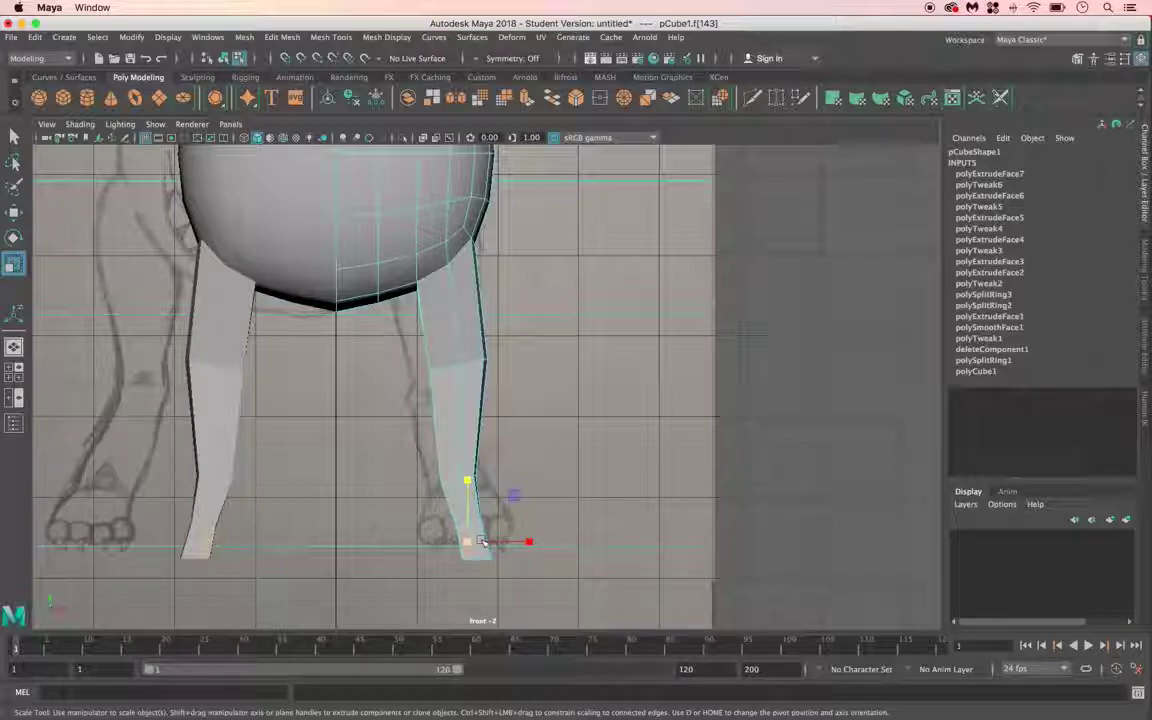
{"action": "left_click", "coordinate": [481, 541], "text": "alt"}
{"action": "left_click_drag", "start_coordinate": [481, 541], "coordinate": [483, 541], "text": "shift"}
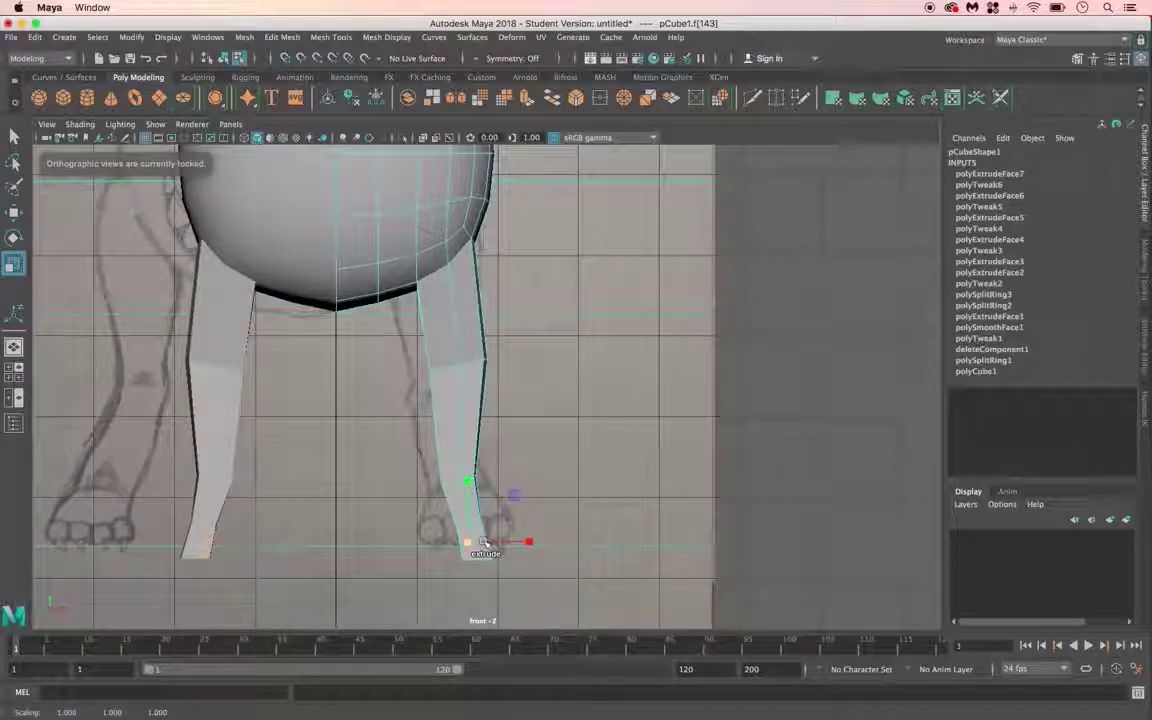
{"action": "right_click_drag", "start_coordinate": [476, 541], "coordinate": [473, 348]}
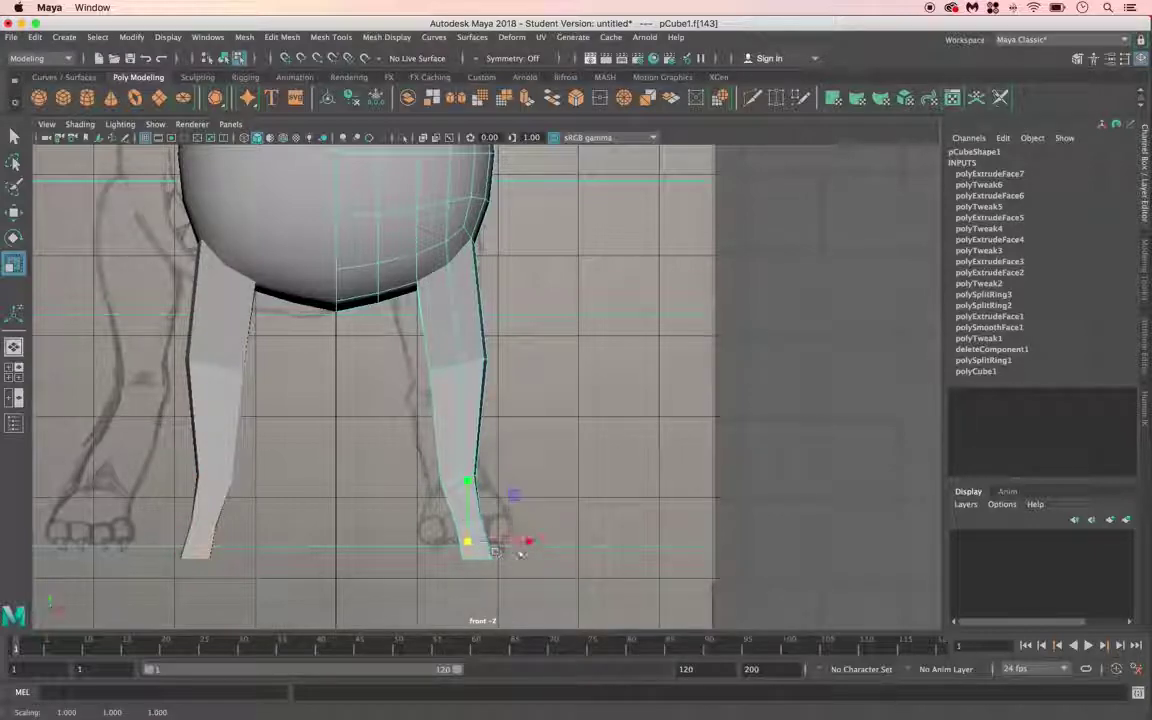
{"action": "left_click", "coordinate": [14, 138]}
{"action": "left_click", "coordinate": [527, 560]}
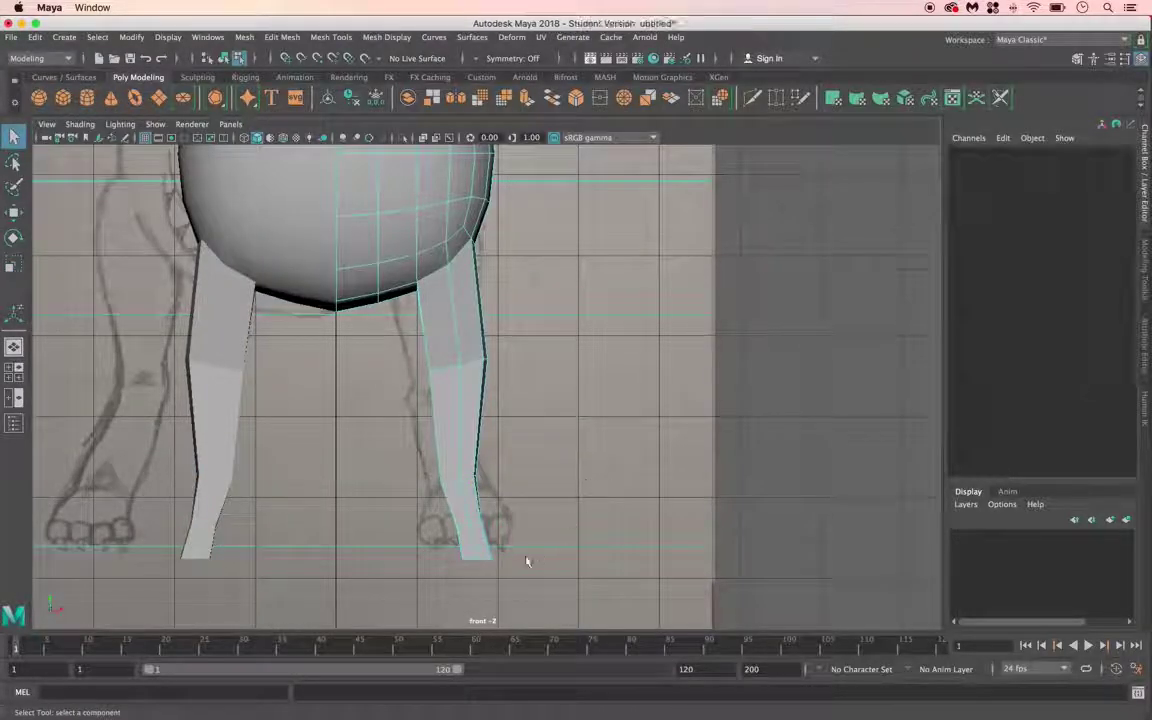
{"action": "left_click", "coordinate": [479, 541]}
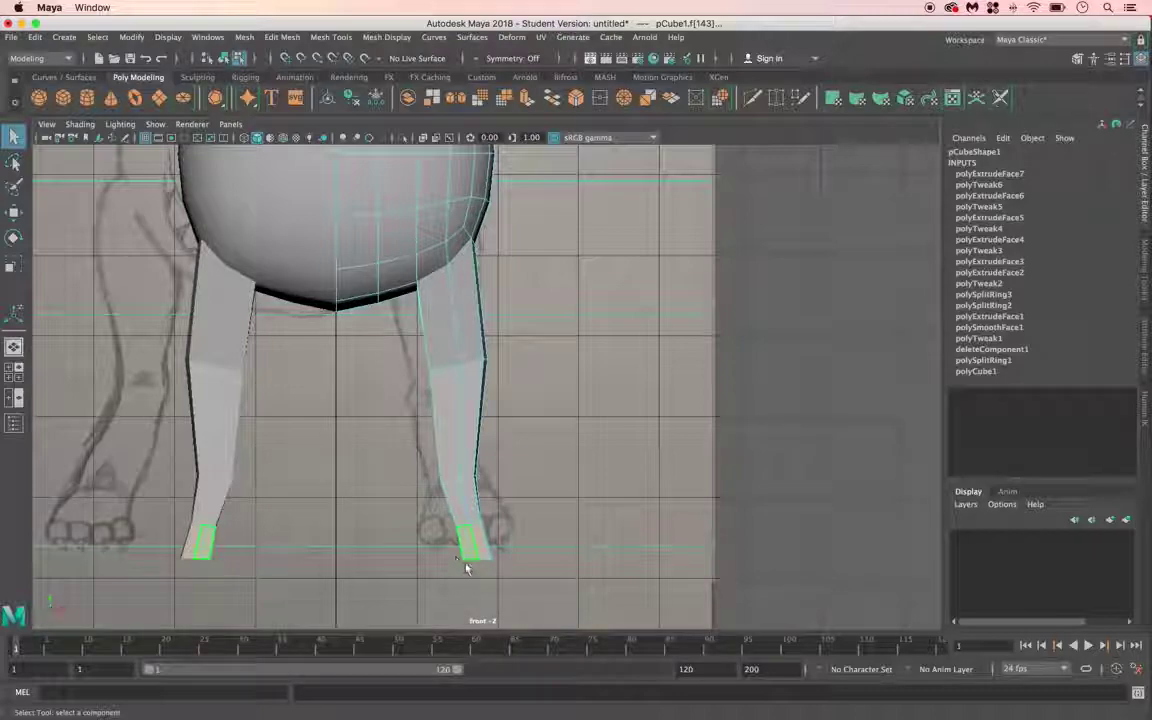
{"action": "key", "text": "space"}
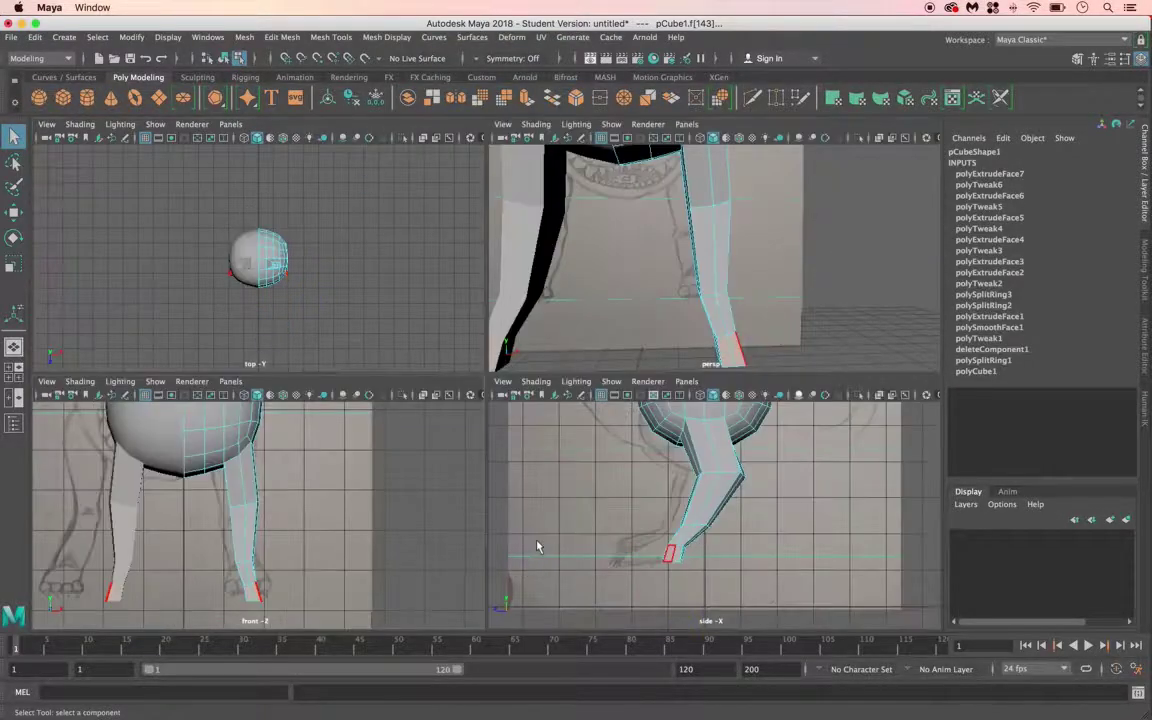
{"action": "key", "text": "space"}
Step: In the front view, widen the foot's base by moving its inner bottom vertices inward and its outer bottom vertices outward
{"action": "right_click_drag", "start_coordinate": [455, 314], "coordinate": [391, 311]}
{"action": "left_click_drag", "start_coordinate": [447, 552], "coordinate": [468, 569]}
{"action": "key", "text": "w"}
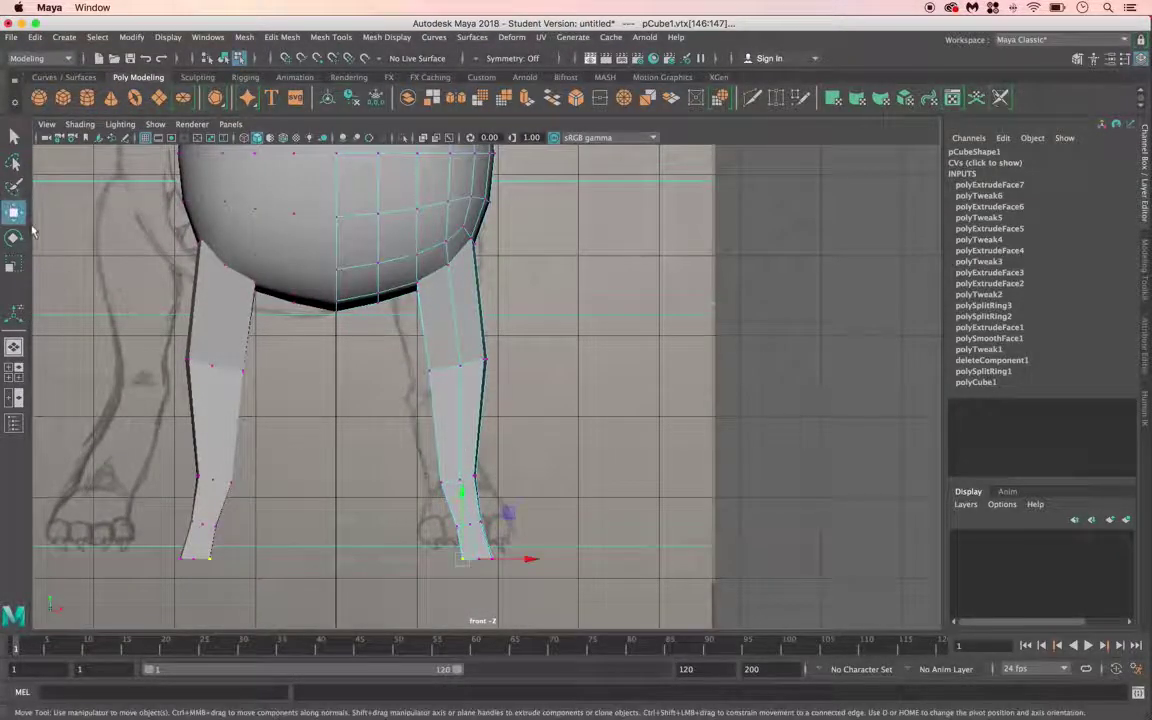
{"action": "left_click_drag", "start_coordinate": [530, 563], "coordinate": [519, 563]}
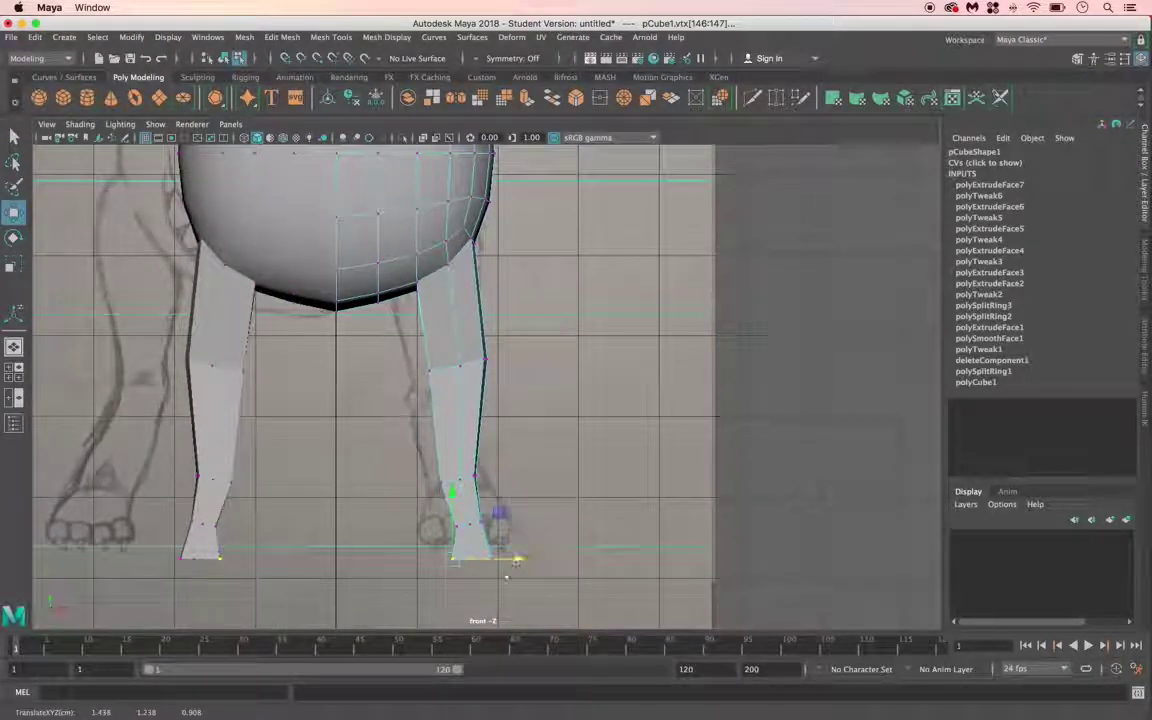
{"action": "left_click", "coordinate": [507, 577]}
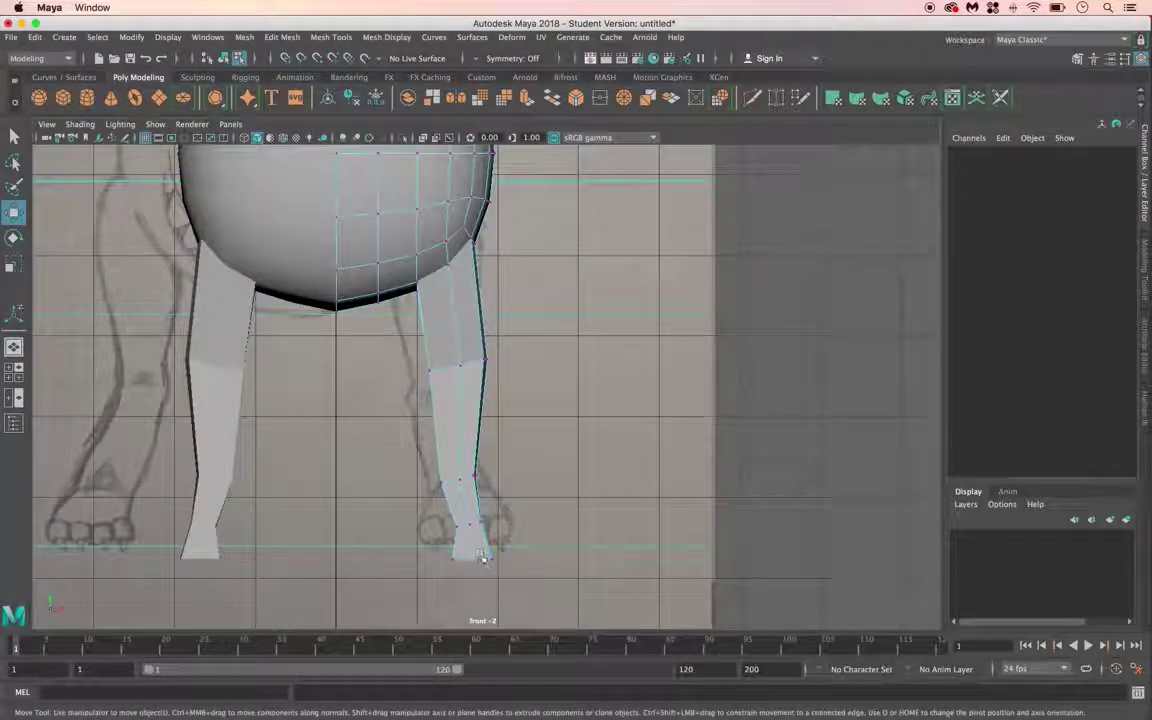
{"action": "left_click", "coordinate": [482, 558]}
{"action": "left_click", "coordinate": [522, 548]}
{"action": "left_click_drag", "start_coordinate": [524, 548], "coordinate": [566, 560]}
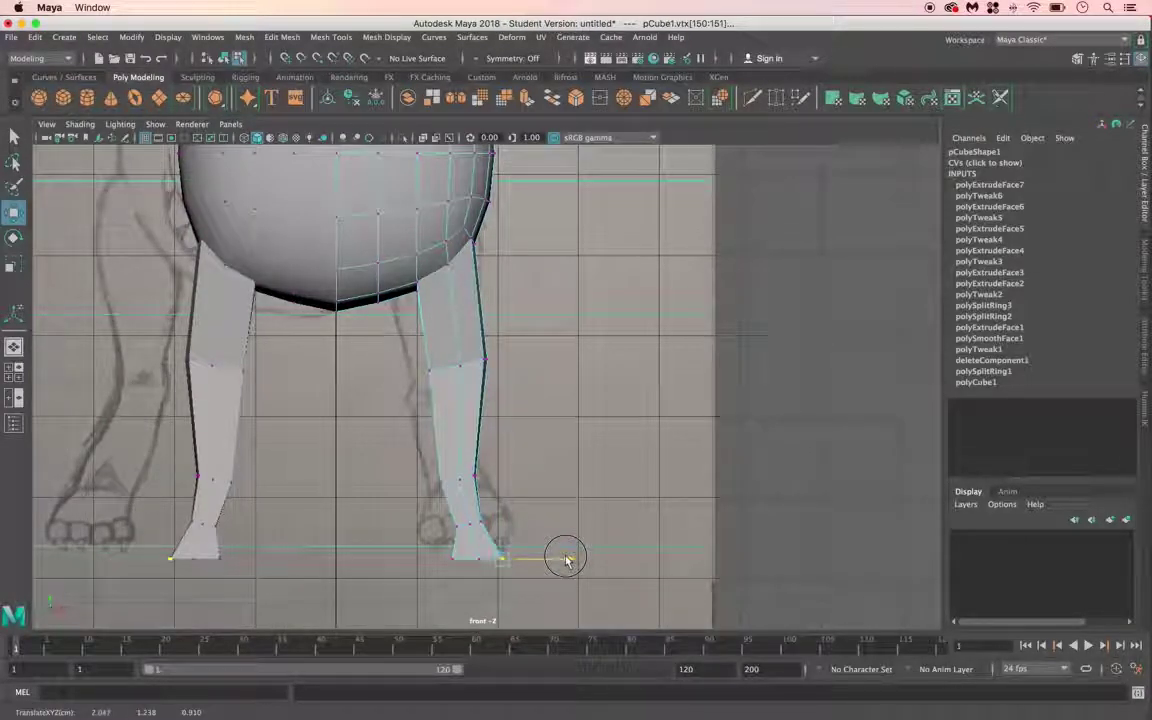
{"action": "left_click", "coordinate": [456, 524]}
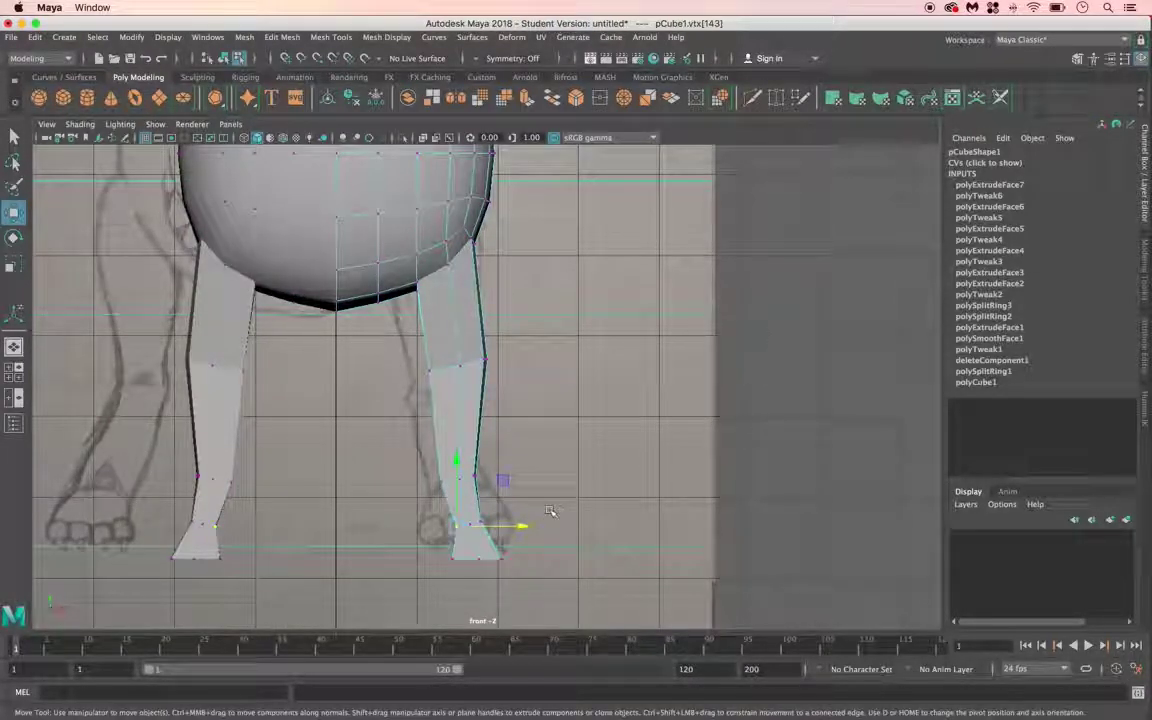
Step: Extrude the two front faces of the lowest leg segment and pull them about 1.5 units forward to the sketched foot length
{"action": "right_click_drag", "start_coordinate": [489, 322], "coordinate": [490, 349]}
{"action": "left_click", "coordinate": [463, 554]}
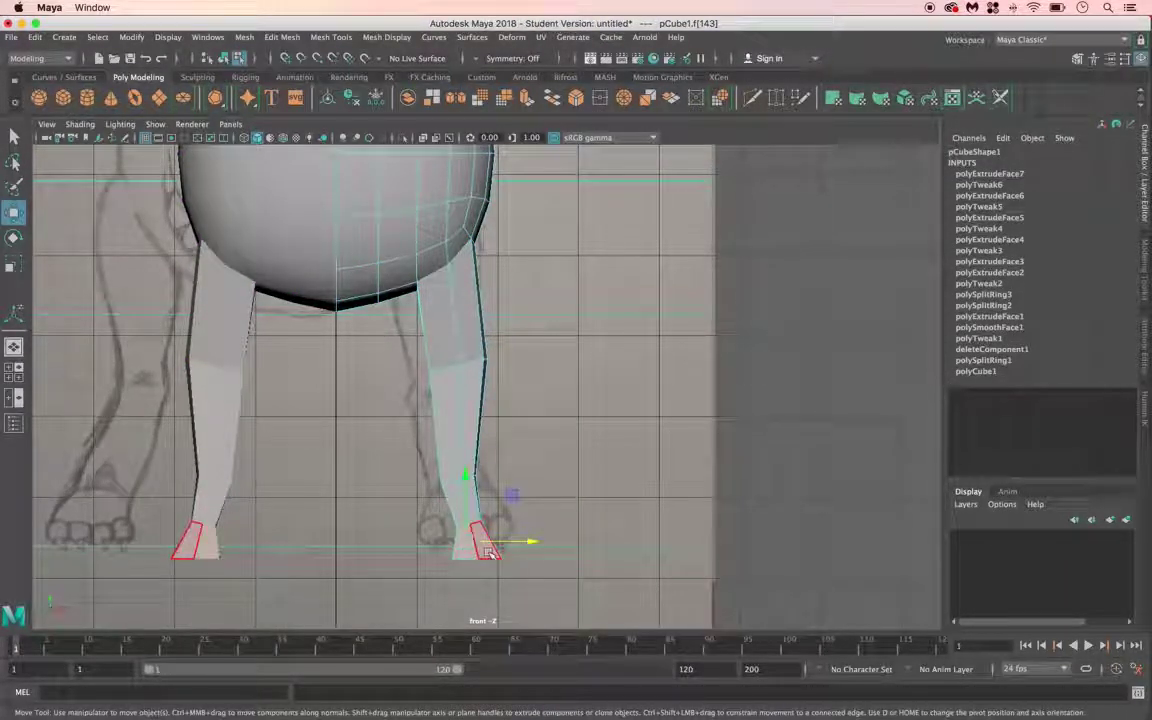
{"action": "left_click", "coordinate": [489, 553], "text": "shift"}
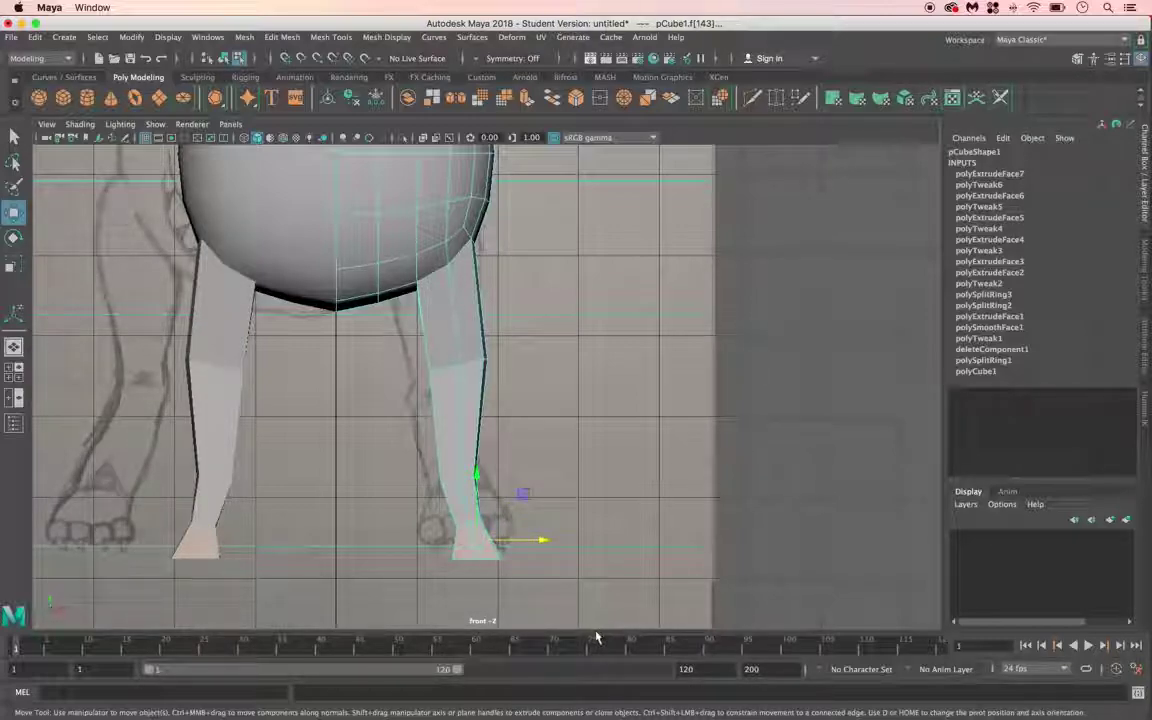
{"action": "key", "text": "space"}
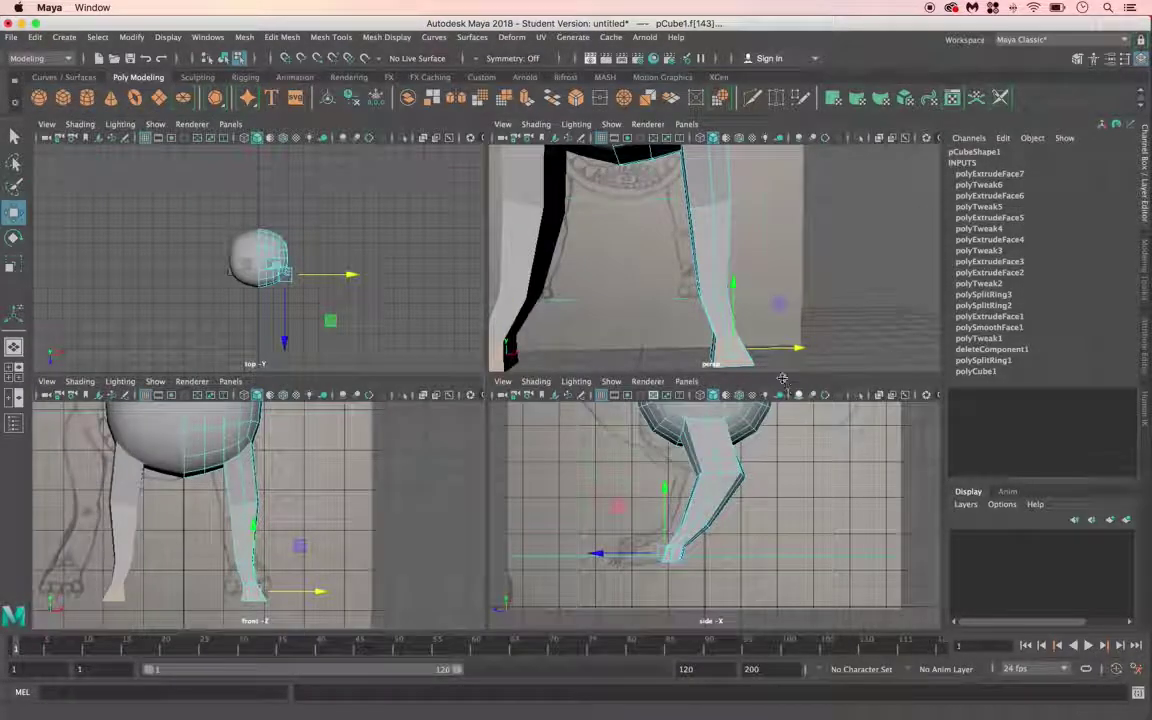
{"action": "left_click", "coordinate": [527, 101]}
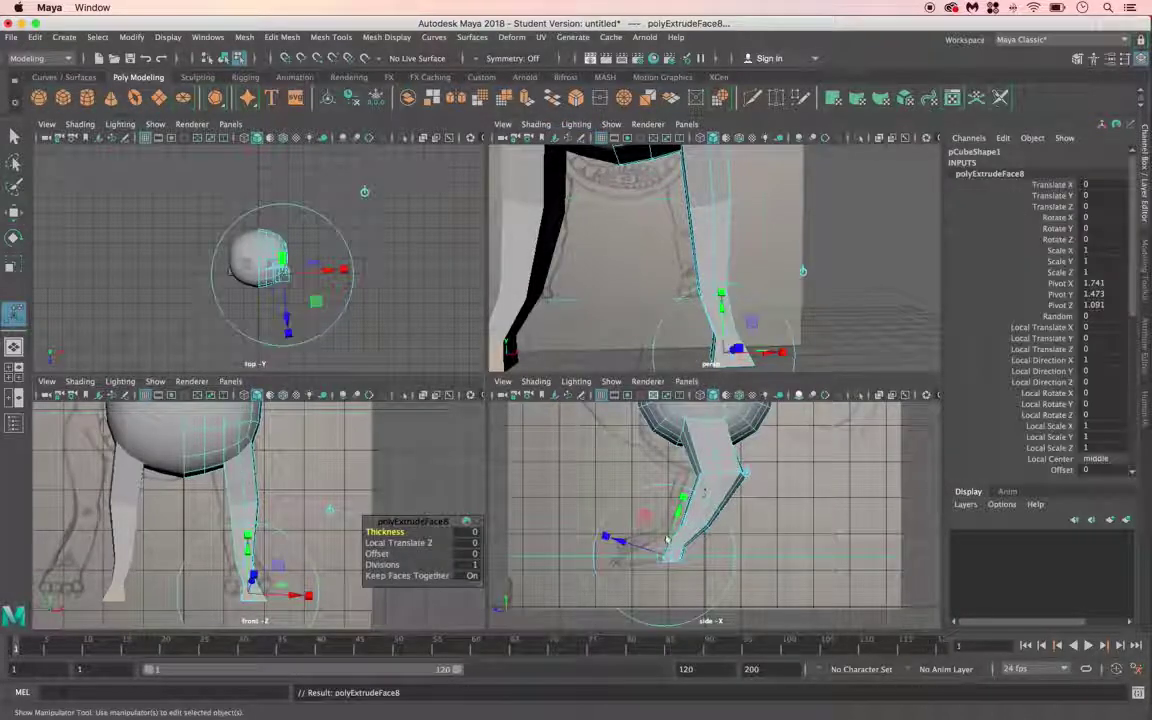
{"action": "left_click", "coordinate": [15, 213]}
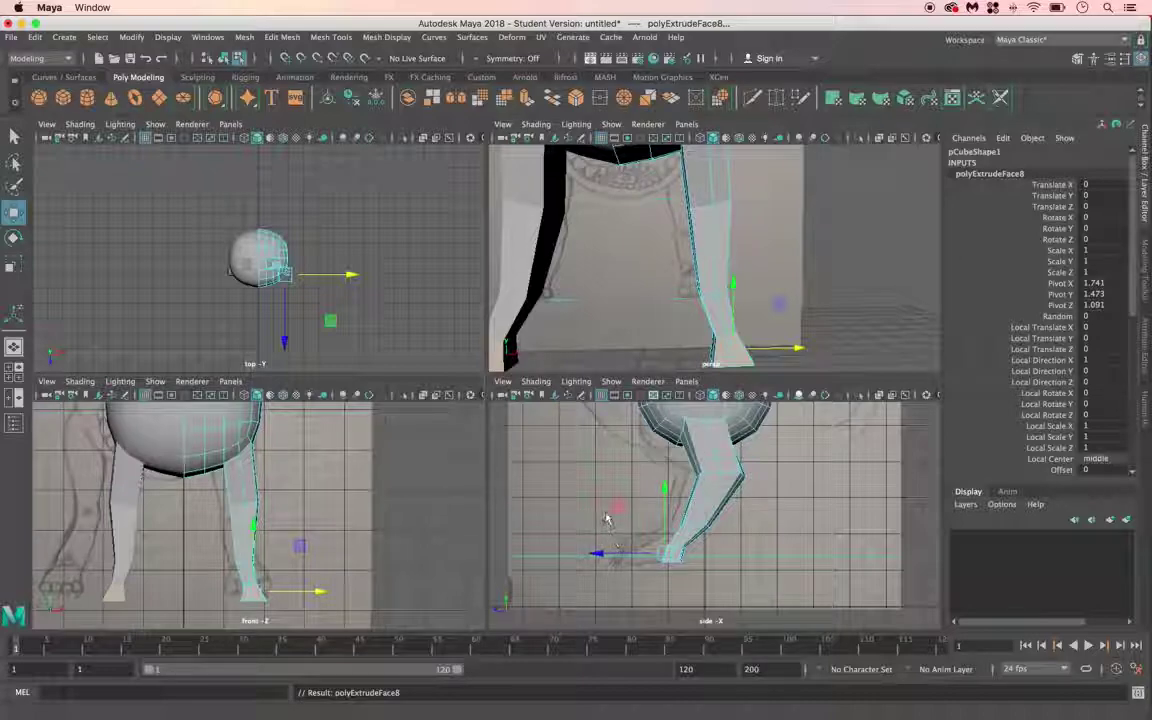
{"action": "left_click", "coordinate": [14, 238]}
{"action": "left_click", "coordinate": [14, 212]}
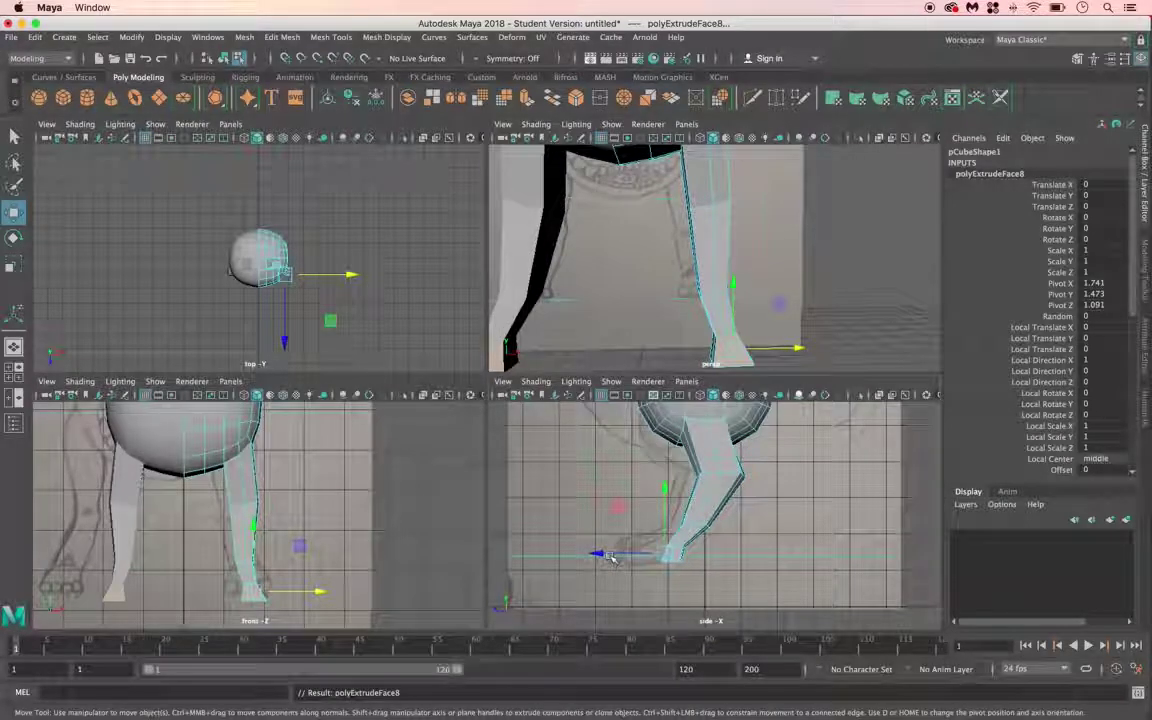
{"action": "left_click_drag", "start_coordinate": [603, 557], "coordinate": [567, 555]}
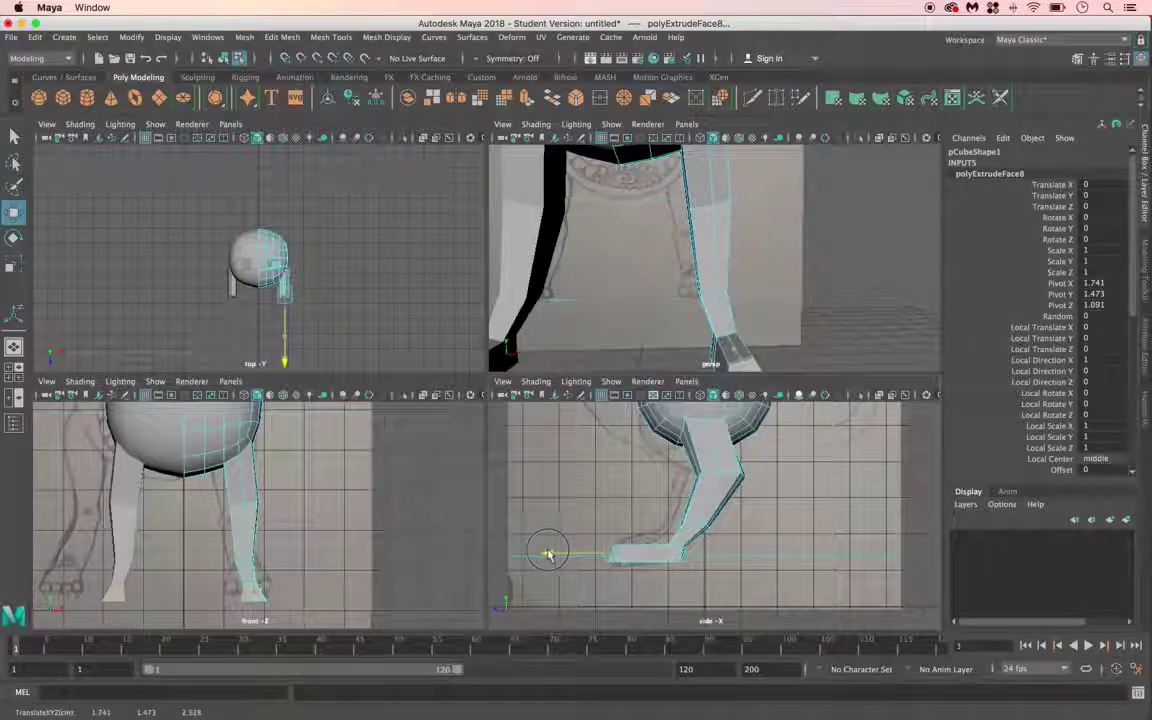
{"action": "mouse_move", "coordinate": [557, 556]}
{"action": "left_mouse_down"}
{"action": "mouse_move", "coordinate": [540, 554]}
{"action": "mouse_move", "coordinate": [553, 555]}
{"action": "left_mouse_up"}
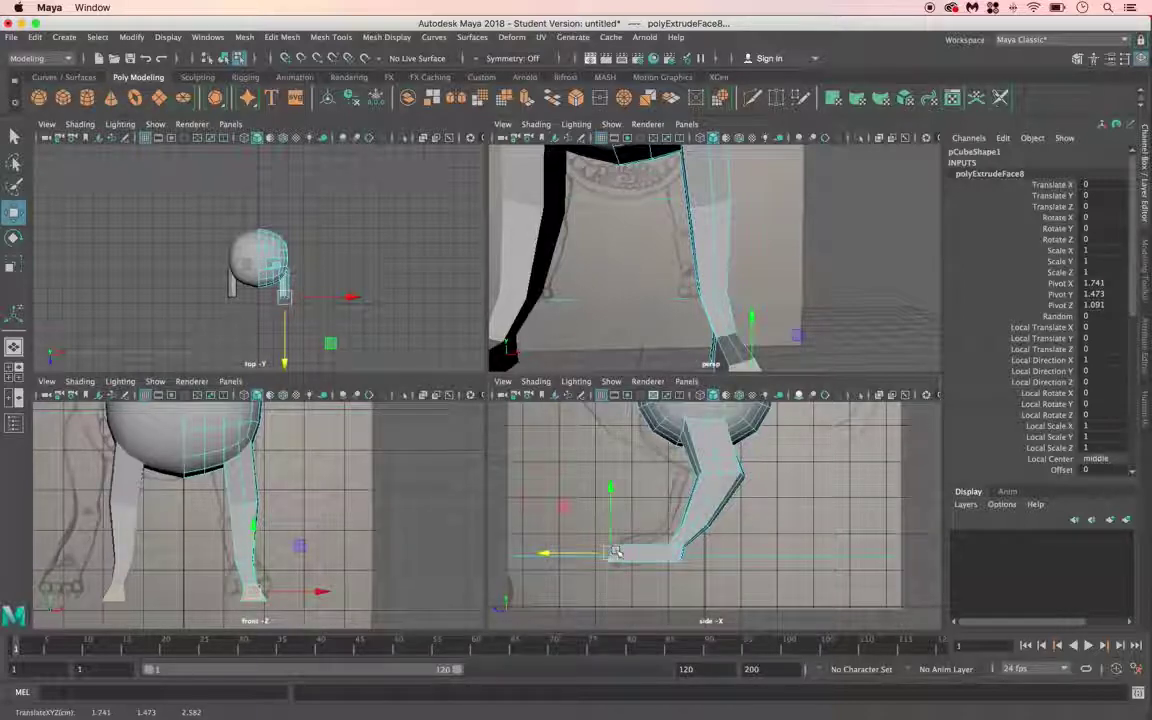
{"action": "scroll", "coordinate": [310, 288], "scroll_direction": "up", "scroll_amount": 8}
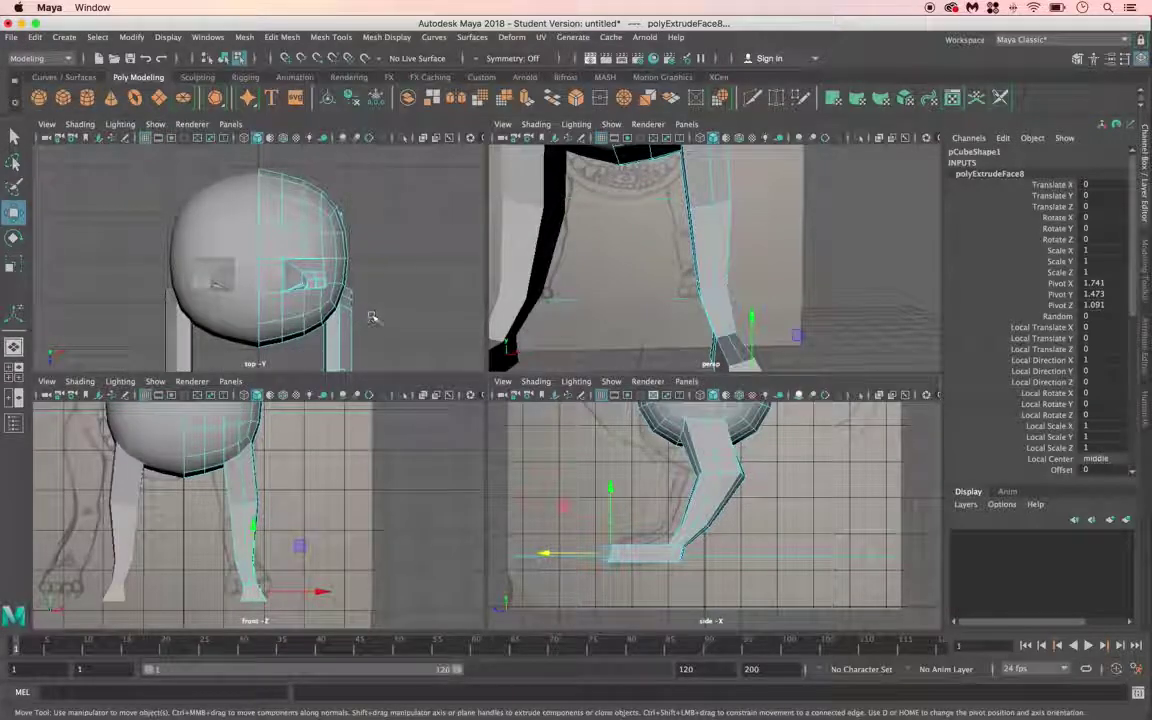
{"action": "middle_click_drag", "start_coordinate": [365, 317], "coordinate": [353, 257]}
{"action": "key", "text": "w"}
{"action": "scroll", "coordinate": [353, 268], "scroll_direction": "down", "scroll_amount": 3}
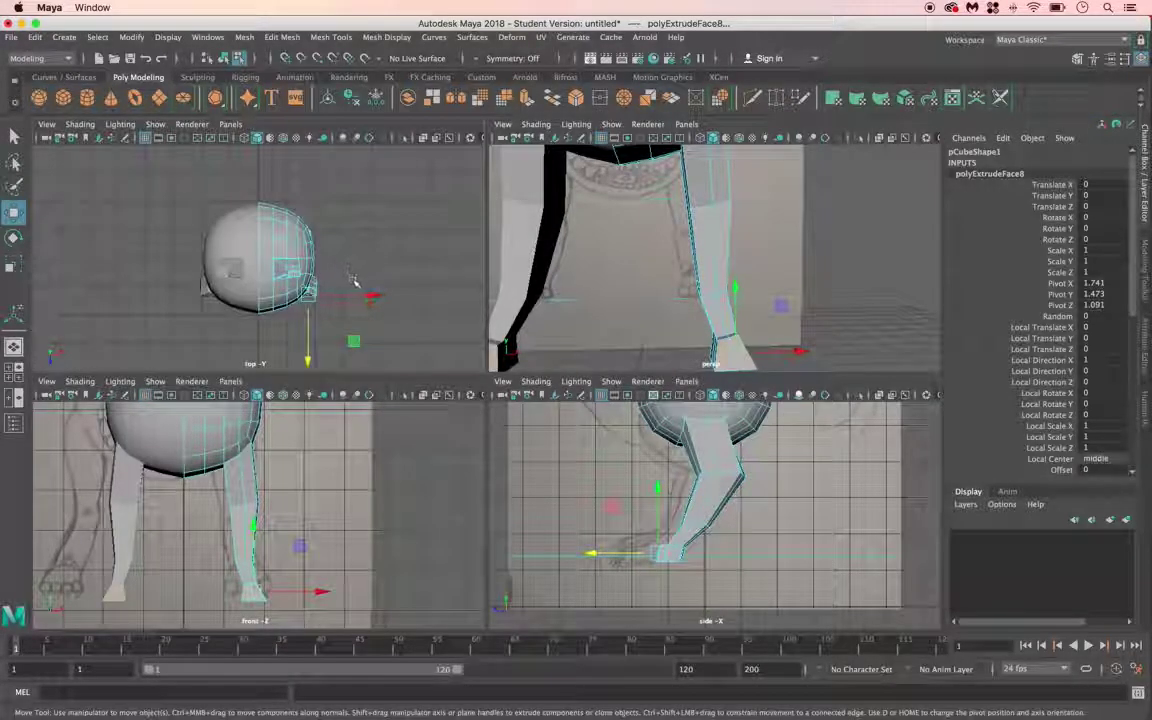
{"action": "key", "text": "super+z"}
Step: In the top view, scale the foot's front end faces wider sideways so the foot flares toward the toes
{"action": "scroll", "coordinate": [354, 293], "scroll_direction": "down", "scroll_amount": 3}
{"action": "middle_click_drag", "start_coordinate": [348, 286], "coordinate": [339, 221], "text": "alt"}
{"action": "scroll", "coordinate": [339, 221], "scroll_direction": "down", "scroll_amount": 2}
{"action": "scroll", "coordinate": [337, 226], "scroll_direction": "up", "scroll_amount": 6}
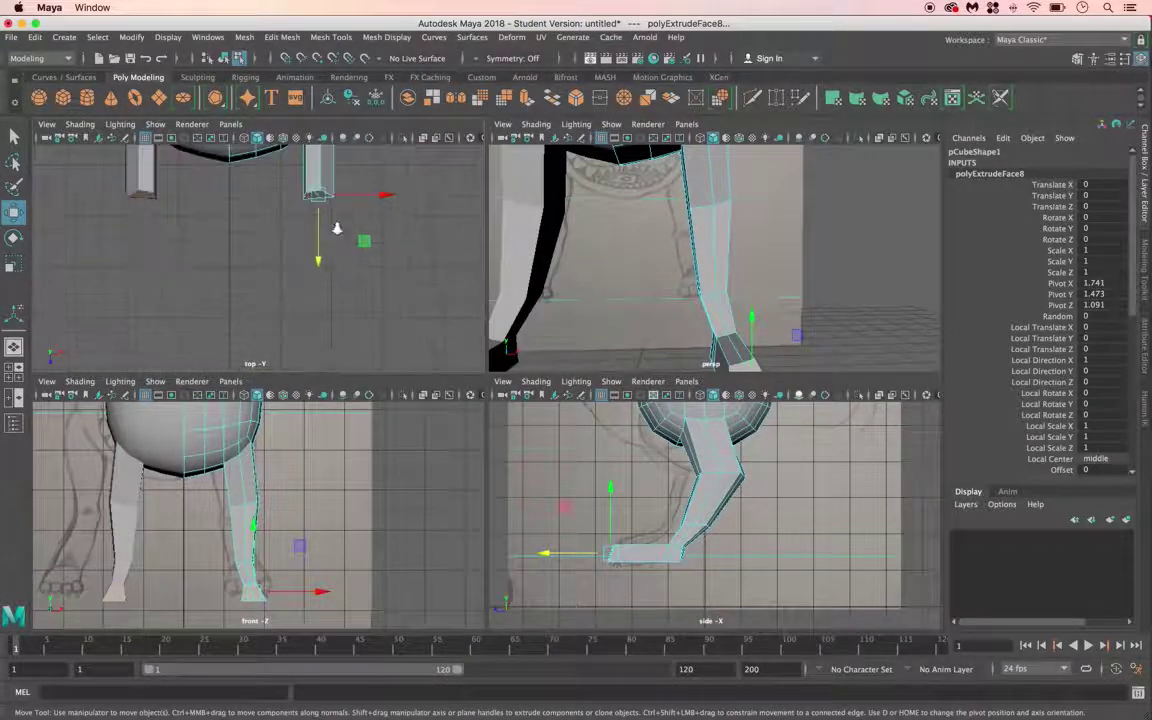
{"action": "middle_click_drag", "start_coordinate": [348, 233], "coordinate": [340, 326], "text": "alt"}
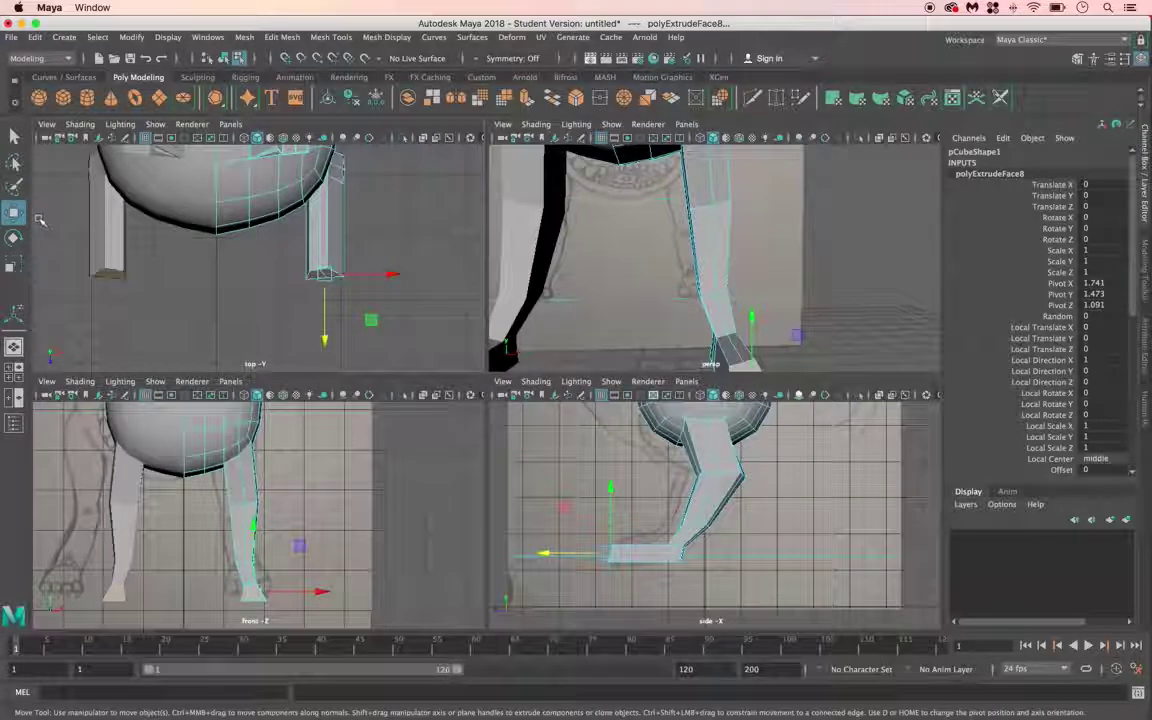
{"action": "left_click", "coordinate": [14, 267]}
{"action": "left_click_drag", "start_coordinate": [387, 274], "coordinate": [429, 274]}
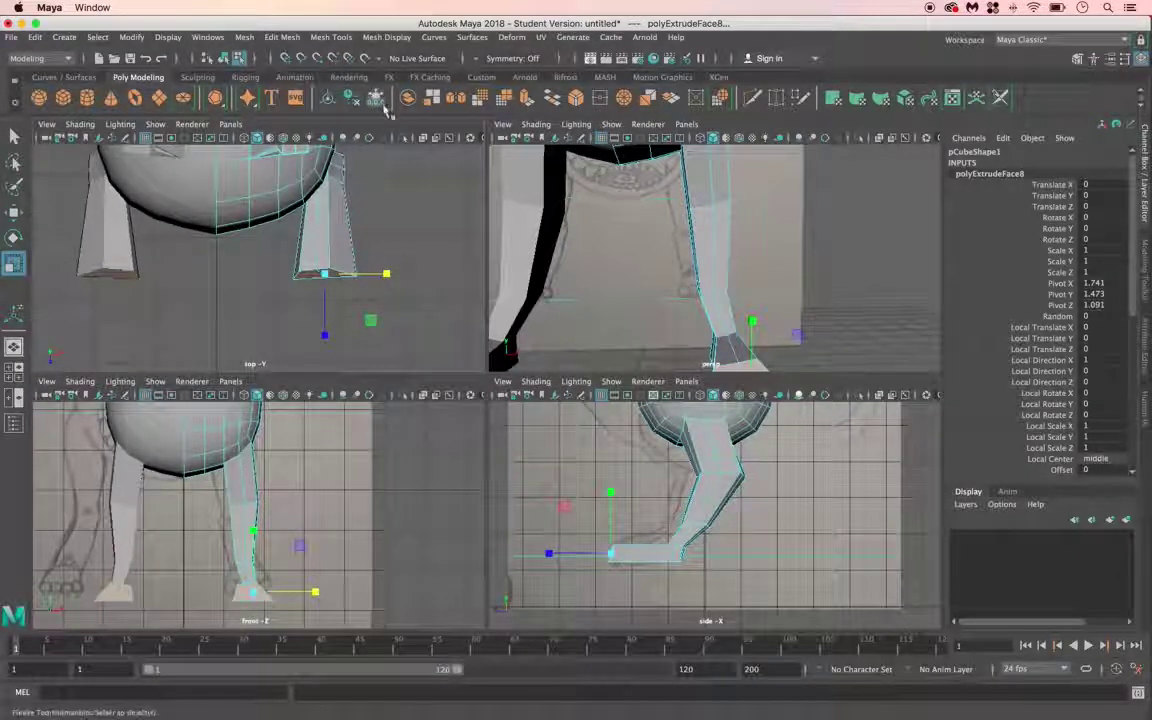
Step: Extrude the widened front faces of the foot and pull them a short distance forward to form a toe segment
{"action": "left_click", "coordinate": [527, 101]}
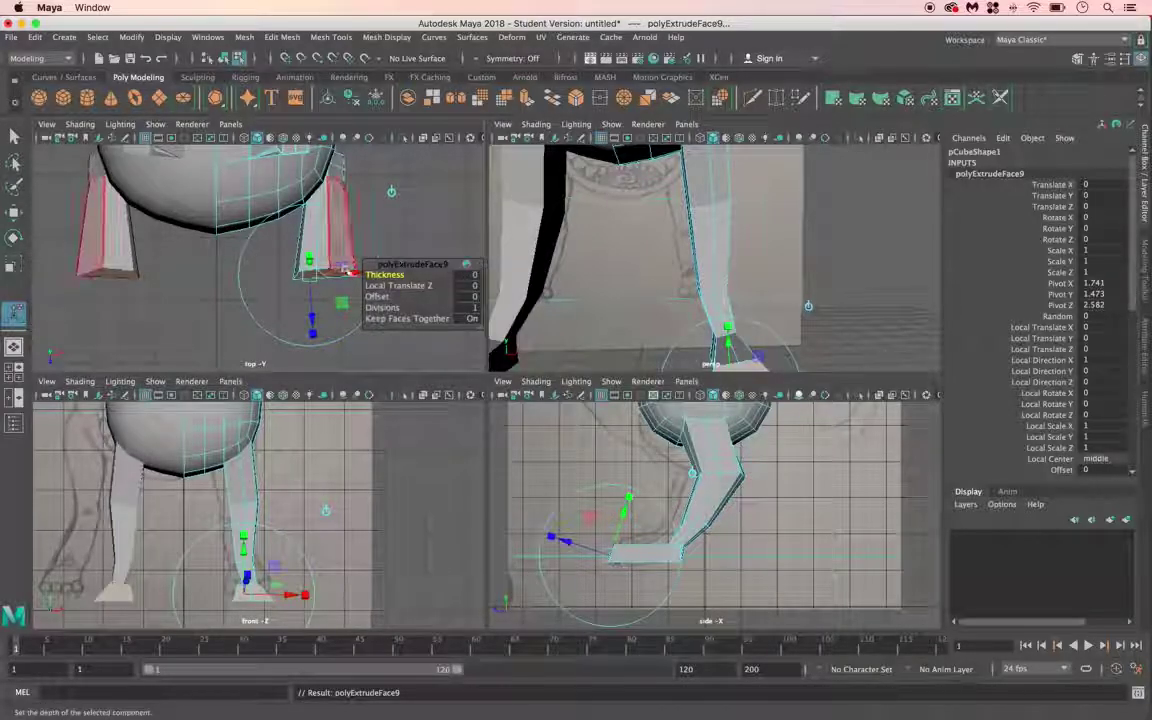
{"action": "left_click", "coordinate": [14, 212]}
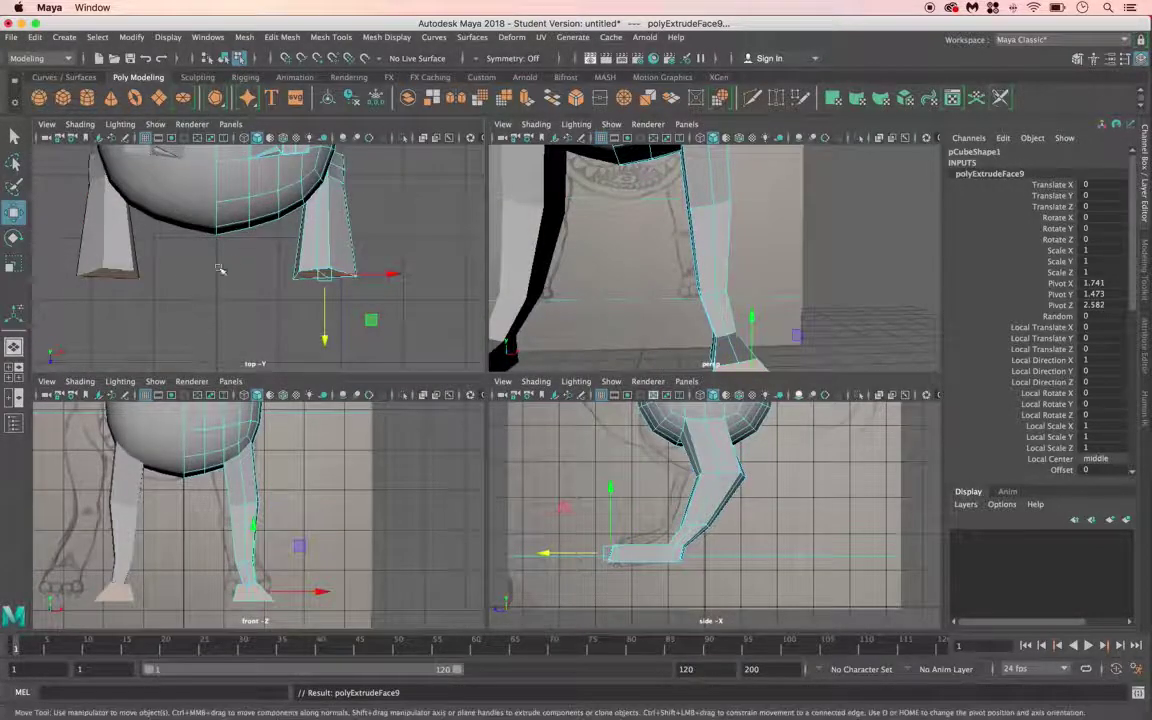
{"action": "left_click_drag", "start_coordinate": [325, 341], "coordinate": [324, 369]}
{"action": "key", "text": "q"}
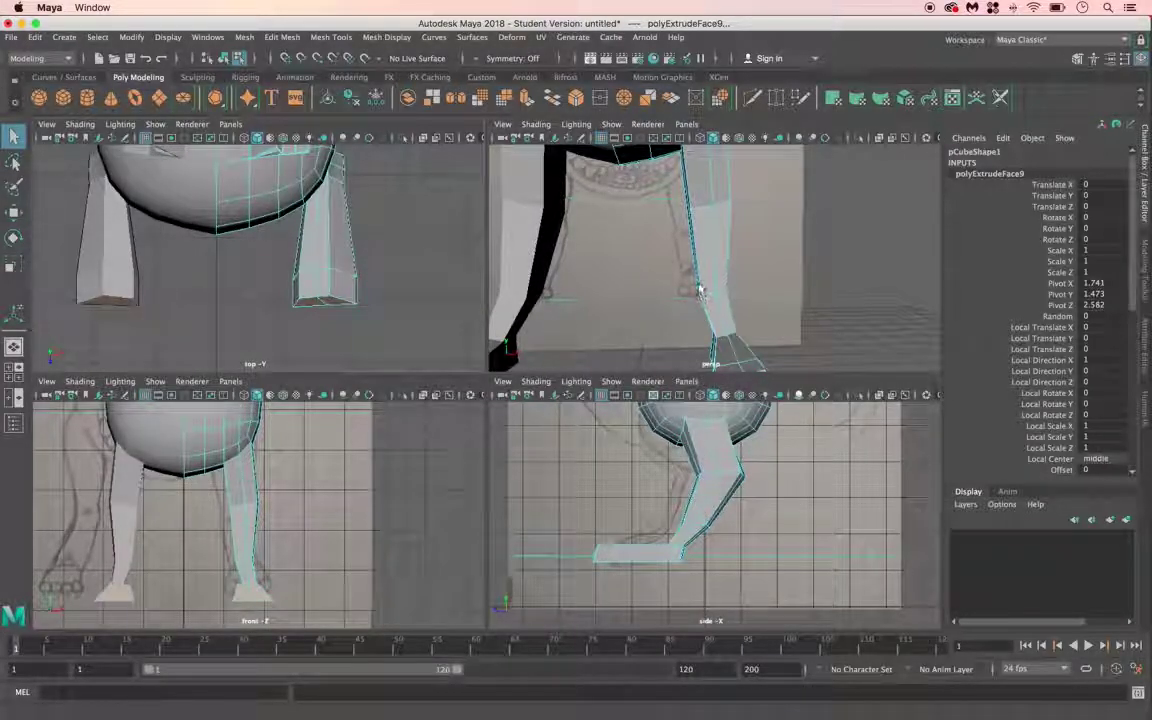
Step: In the perspective view, slide the upper vertices of the toe segment back toward the ankle so the foot's front slopes
{"action": "key", "text": "space"}
{"action": "scroll", "coordinate": [444, 404], "scroll_direction": "up", "scroll_amount": 3}
{"action": "scroll", "coordinate": [444, 404], "scroll_direction": "down", "scroll_amount": 5}
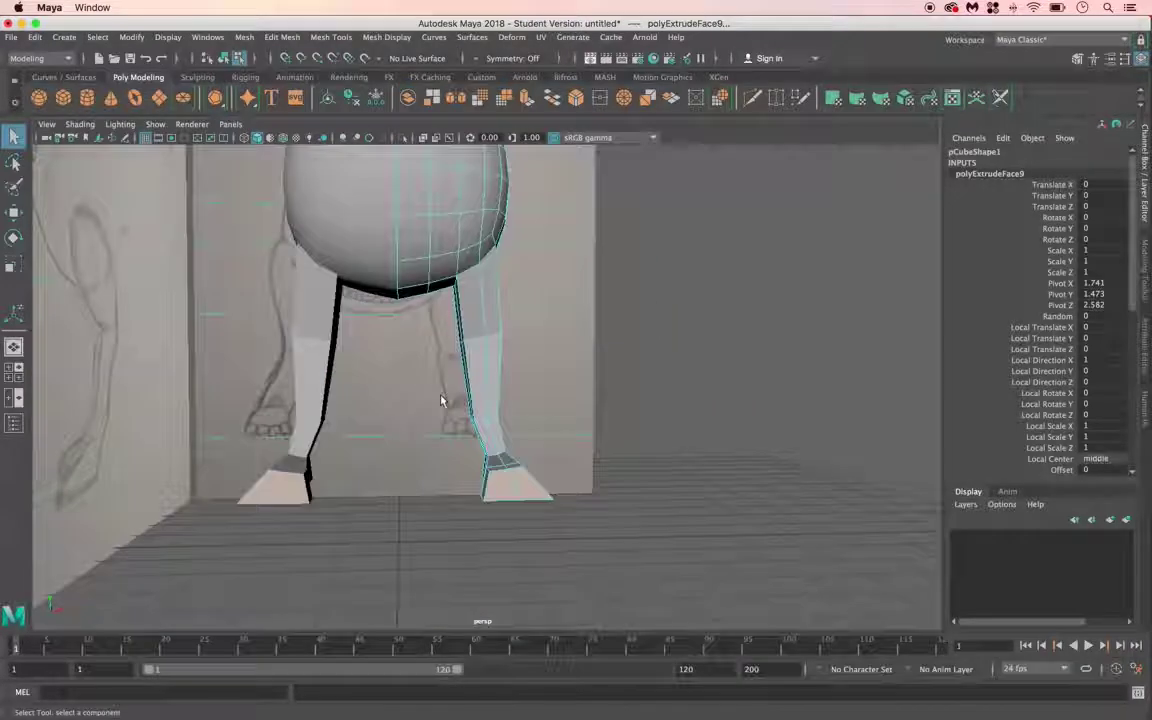
{"action": "scroll", "coordinate": [489, 425], "scroll_direction": "up", "scroll_amount": 3}
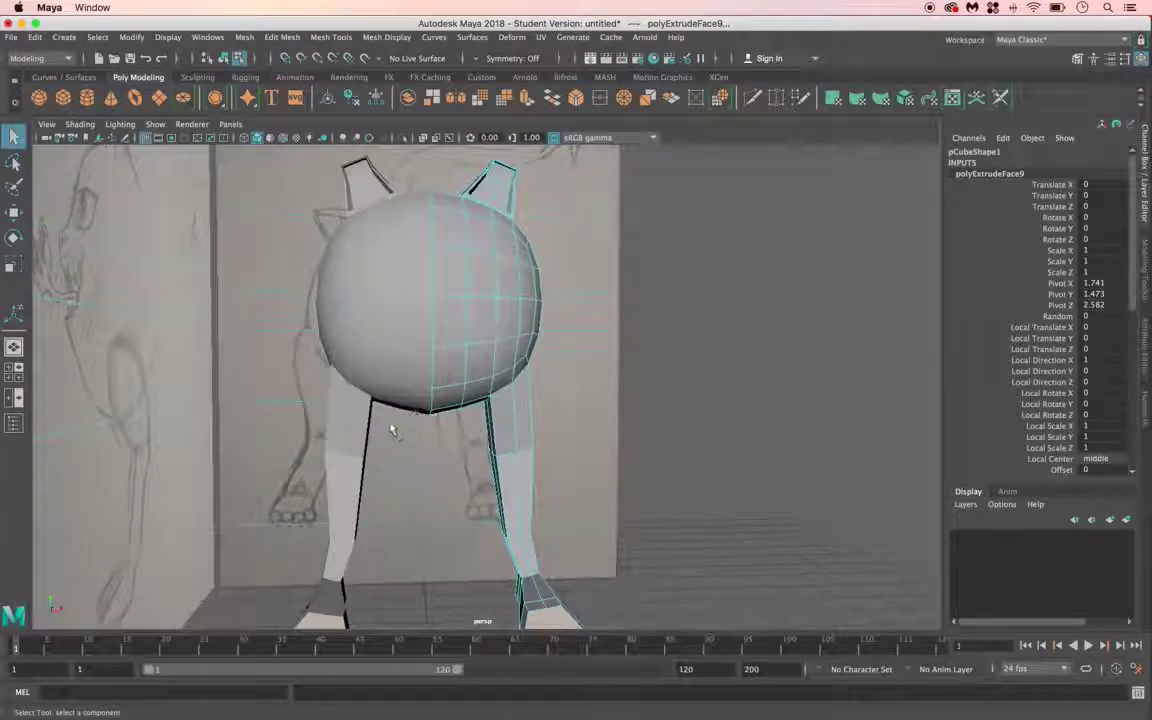
{"action": "left_click_drag", "start_coordinate": [563, 376], "coordinate": [447, 309], "text": "alt"}
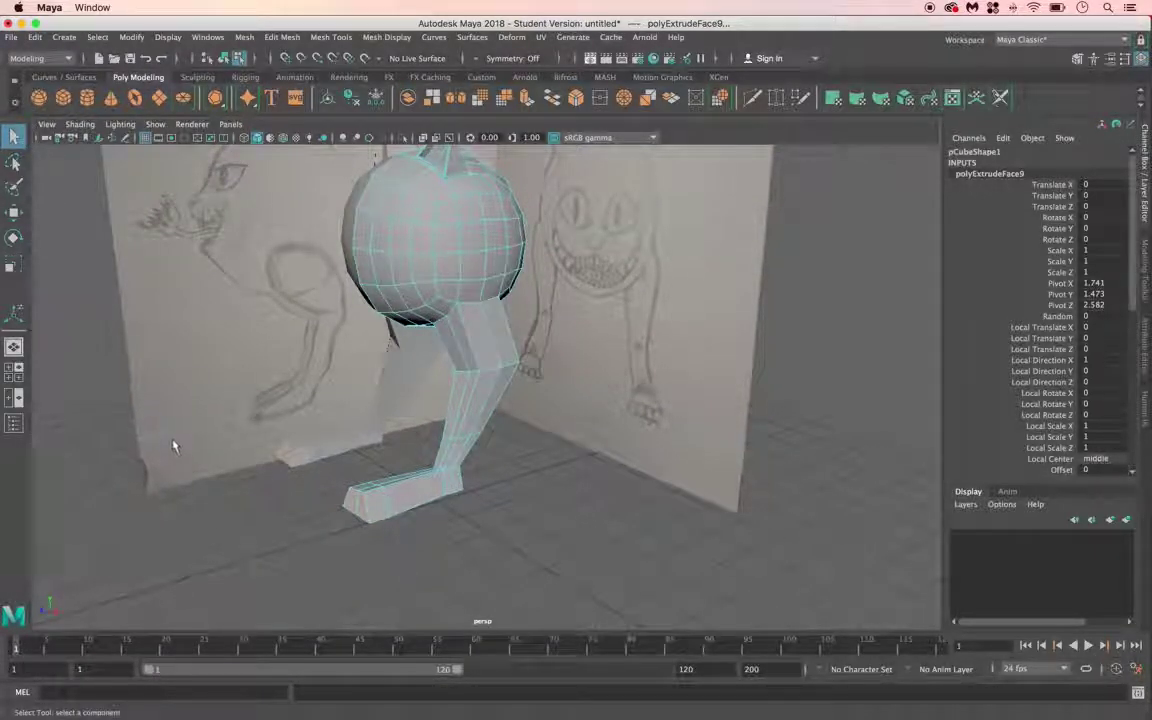
{"action": "left_click", "coordinate": [296, 486]}
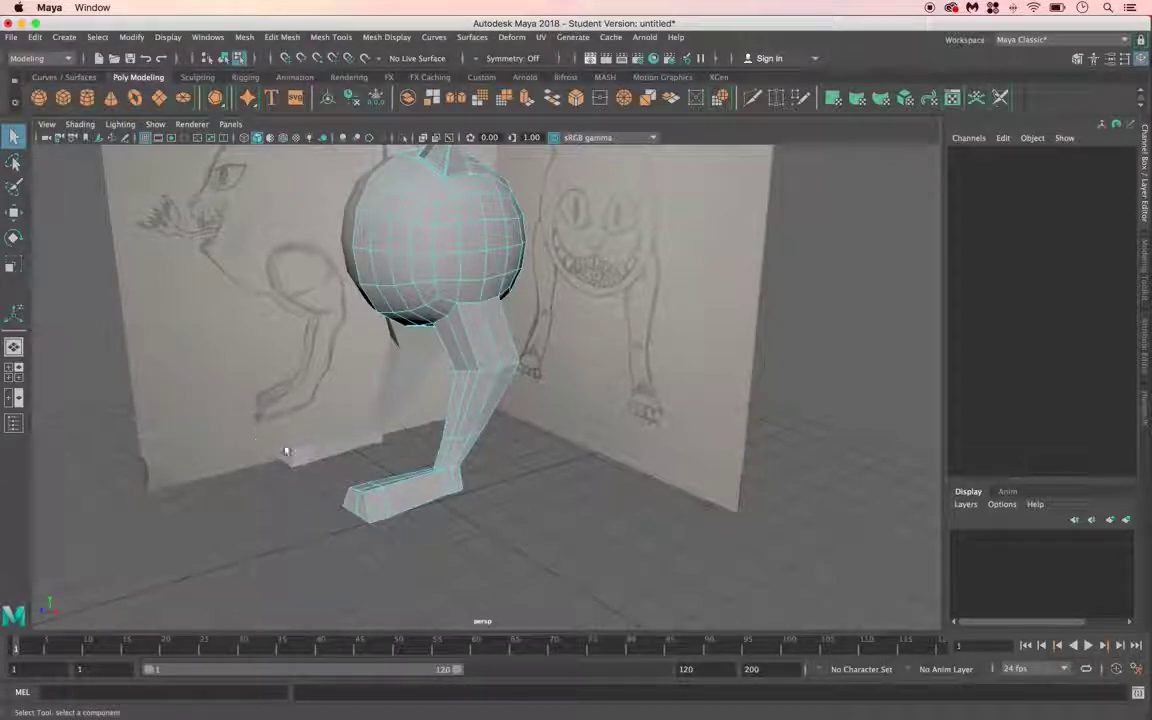
{"action": "scroll", "coordinate": [356, 500], "scroll_direction": "down", "scroll_amount": 3}
{"action": "scroll", "coordinate": [356, 500], "scroll_direction": "up", "scroll_amount": 5}
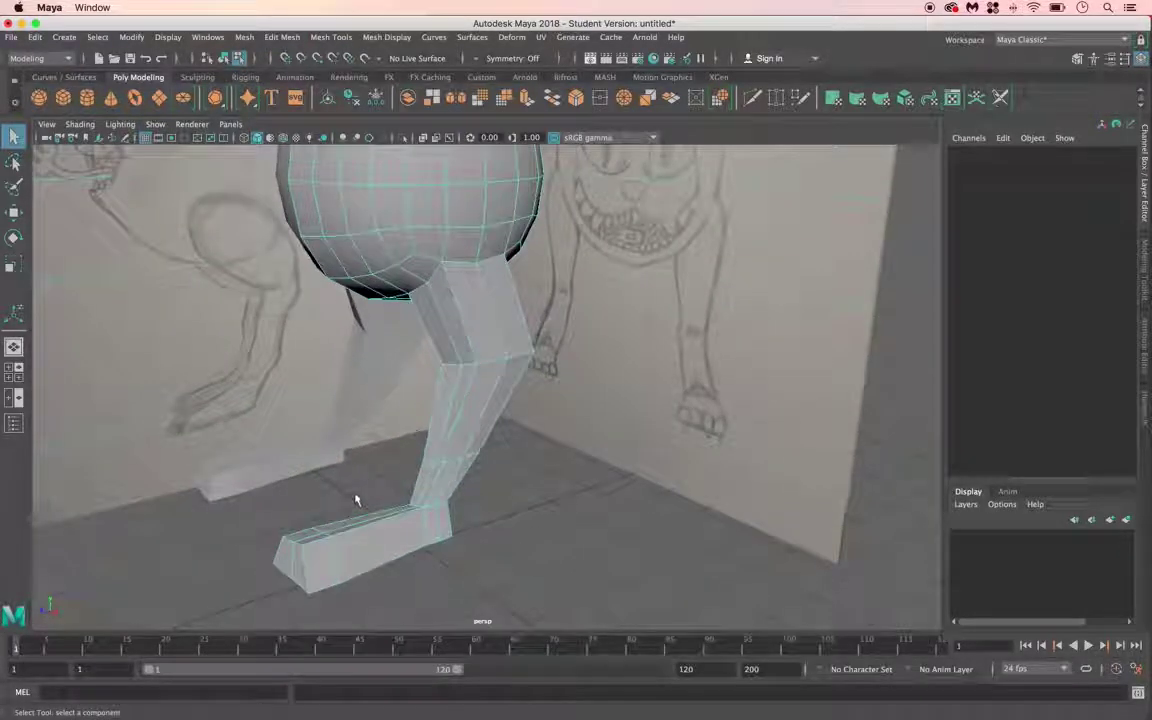
{"action": "right_click_drag", "start_coordinate": [300, 310], "coordinate": [268, 340]}
{"action": "left_click_drag", "start_coordinate": [270, 519], "coordinate": [340, 547]}
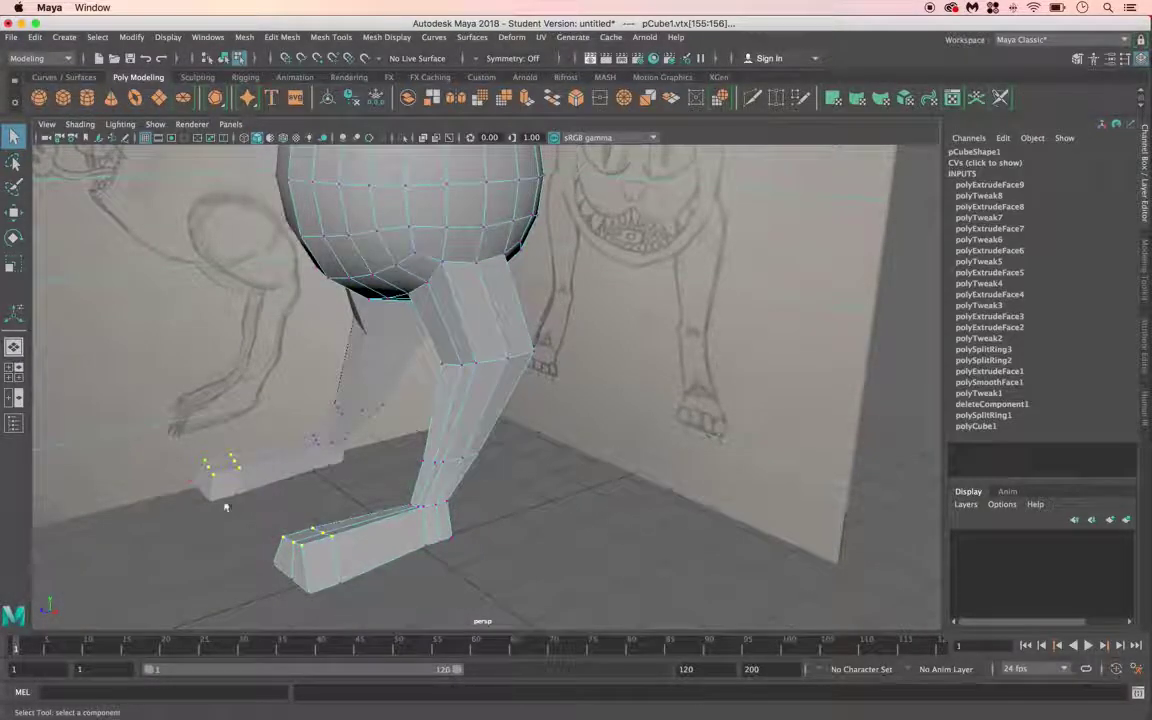
{"action": "left_click", "coordinate": [15, 213]}
{"action": "left_click_drag", "start_coordinate": [252, 558], "coordinate": [271, 556]}
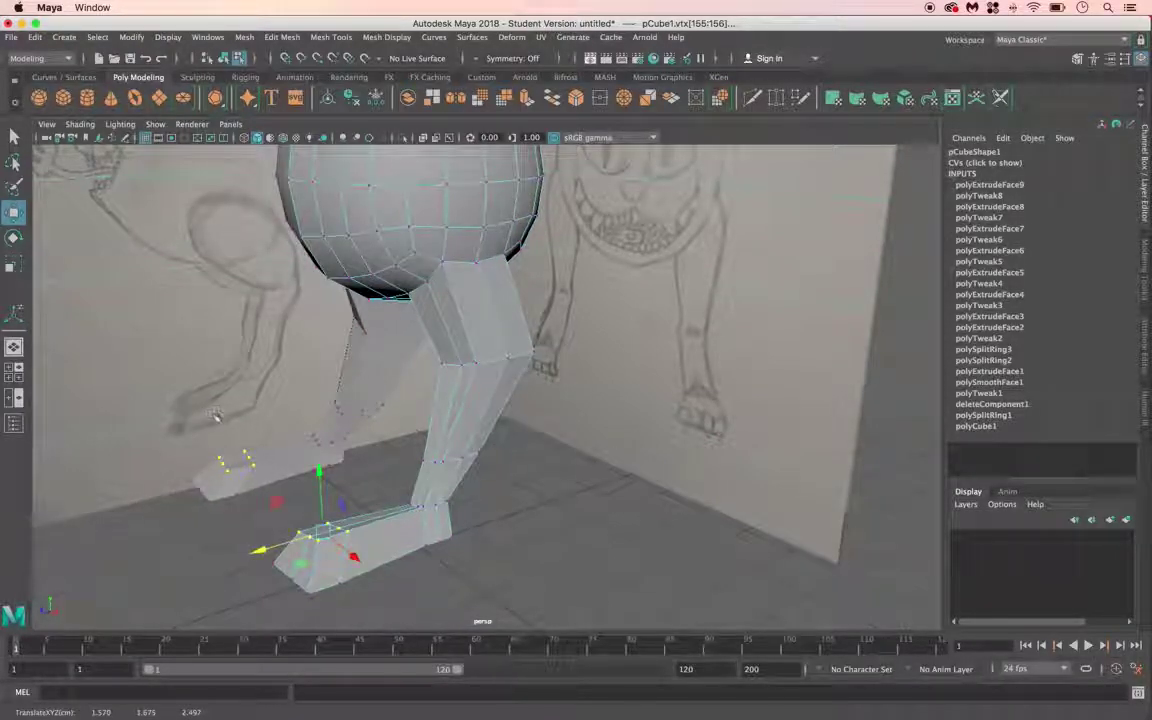
Step: Lower the foremost upper vertices of the toe segment to taper the tip of the foot
{"action": "left_click", "coordinate": [372, 491]}
{"action": "left_click_drag", "start_coordinate": [289, 528], "coordinate": [323, 558]}
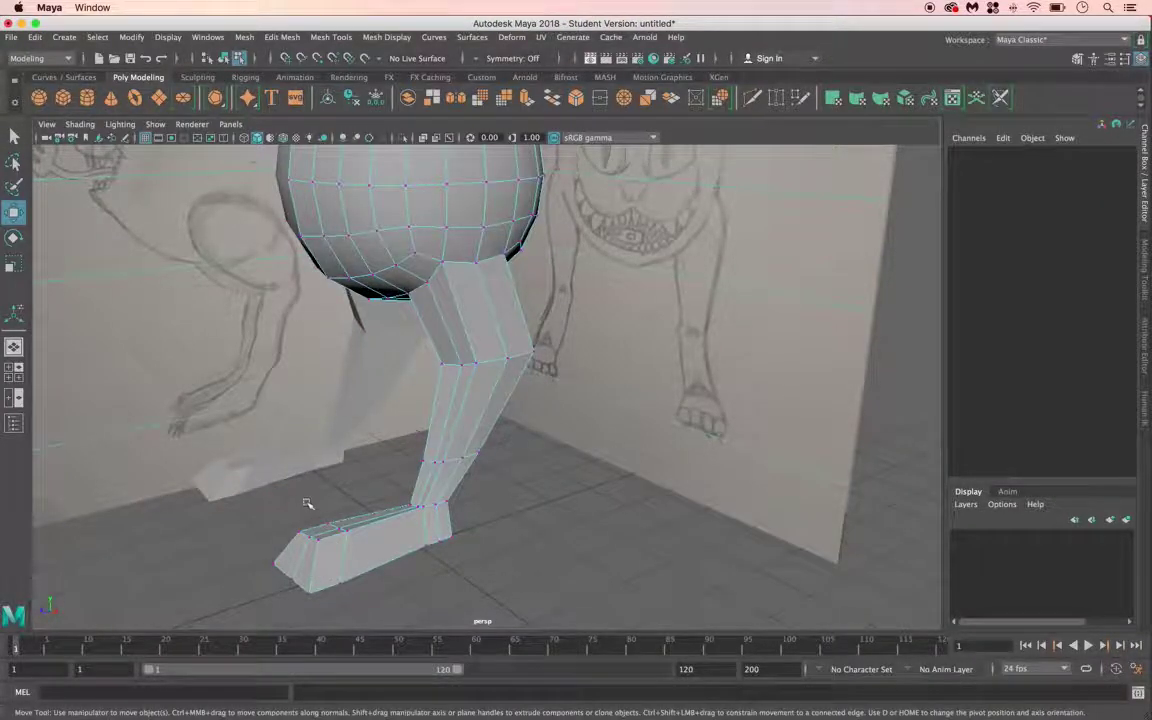
{"action": "left_click", "coordinate": [304, 536]}
{"action": "left_click_drag", "start_coordinate": [304, 497], "coordinate": [306, 514]}
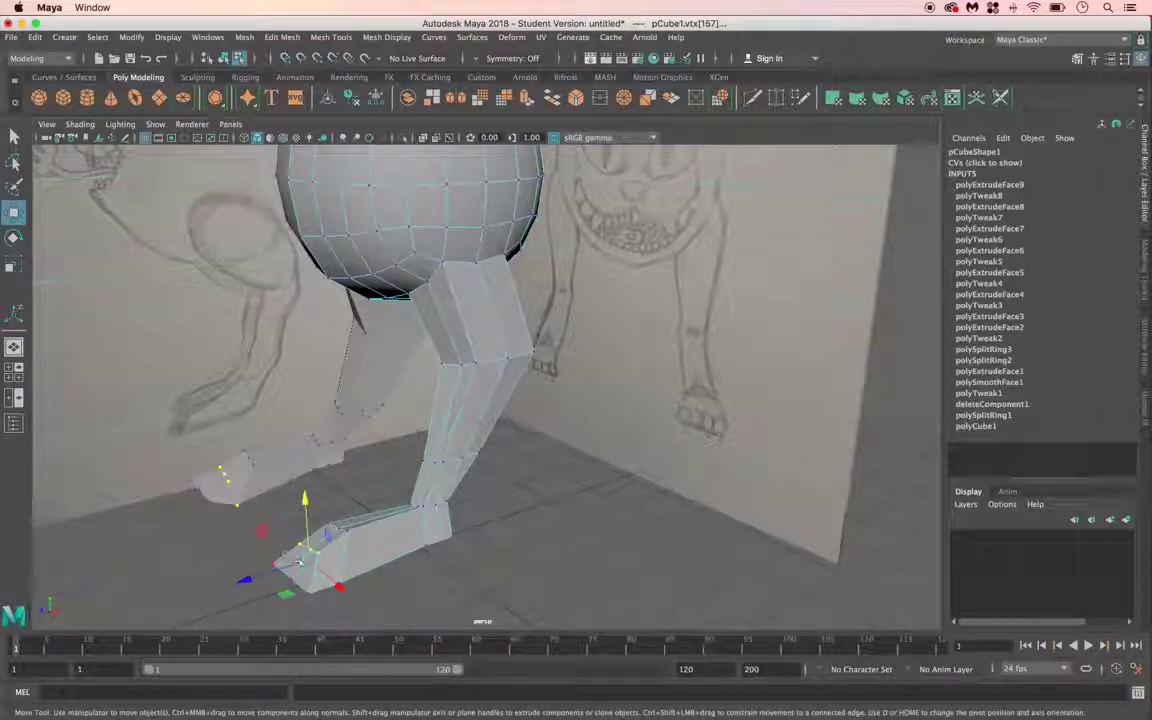
{"action": "left_click", "coordinate": [478, 535]}
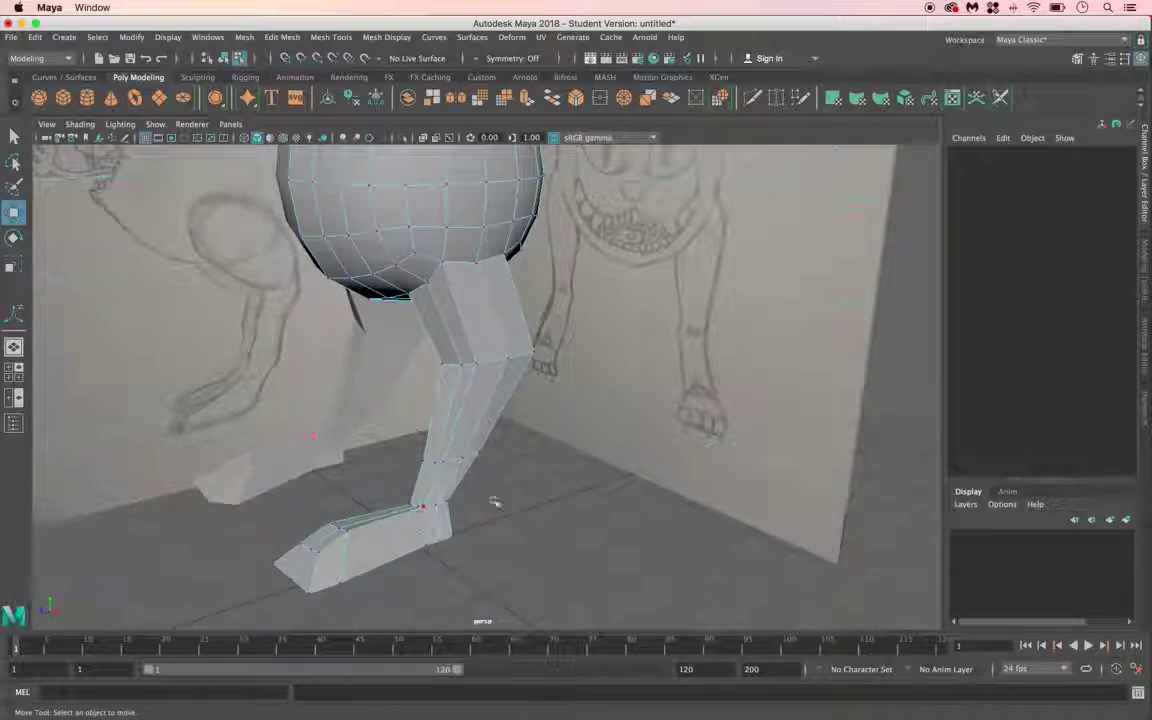
Step: Compare the leg and foot in smooth preview with the unsmoothed mesh from different angles
{"action": "right_click_drag", "start_coordinate": [478, 306], "coordinate": [537, 290]}
{"action": "key", "text": "3"}
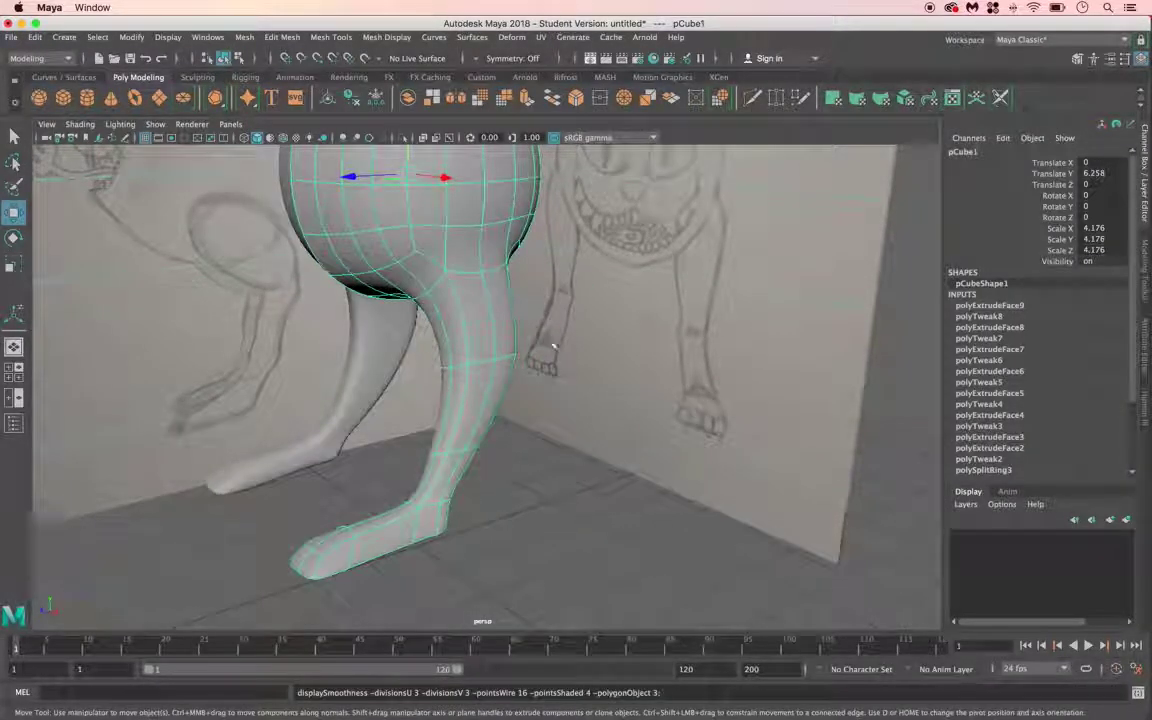
{"action": "mouse_move", "coordinate": [349, 524]}
{"action": "left_mouse_down", "text": "alt"}
{"action": "mouse_move", "coordinate": [468, 499]}
{"action": "mouse_move", "coordinate": [437, 494]}
{"action": "mouse_move", "coordinate": [334, 527]}
{"action": "mouse_move", "coordinate": [360, 527]}
{"action": "left_mouse_up", "text": "alt"}
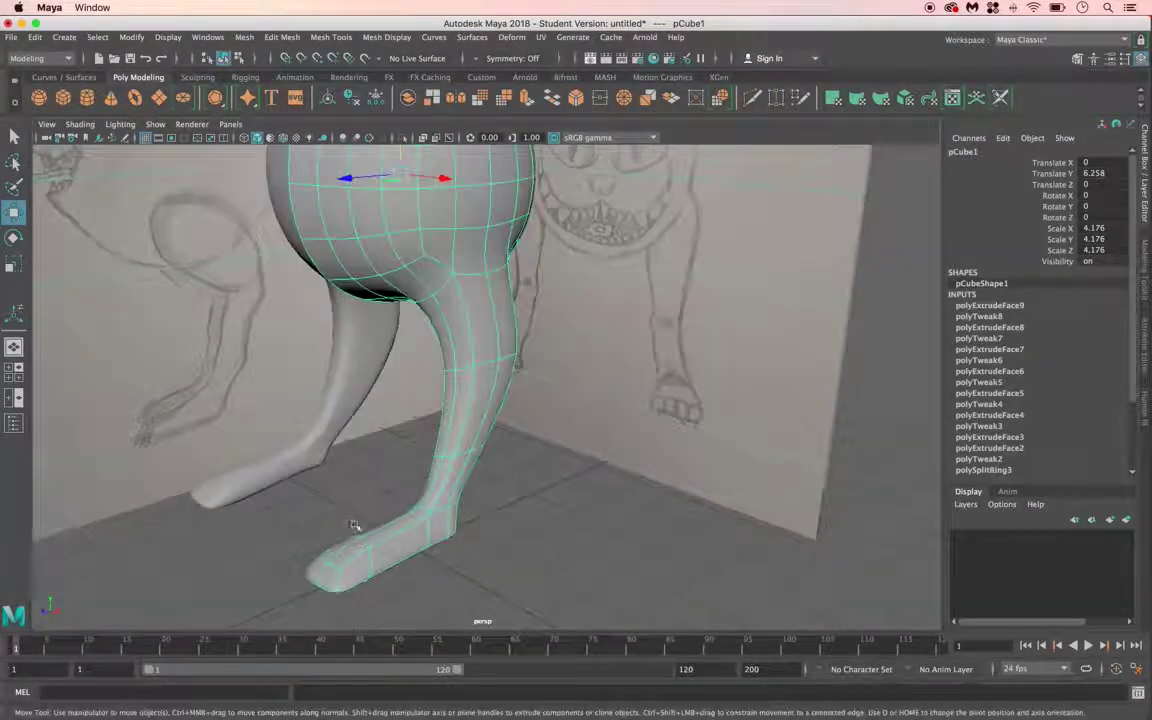
{"action": "key", "text": "1"}
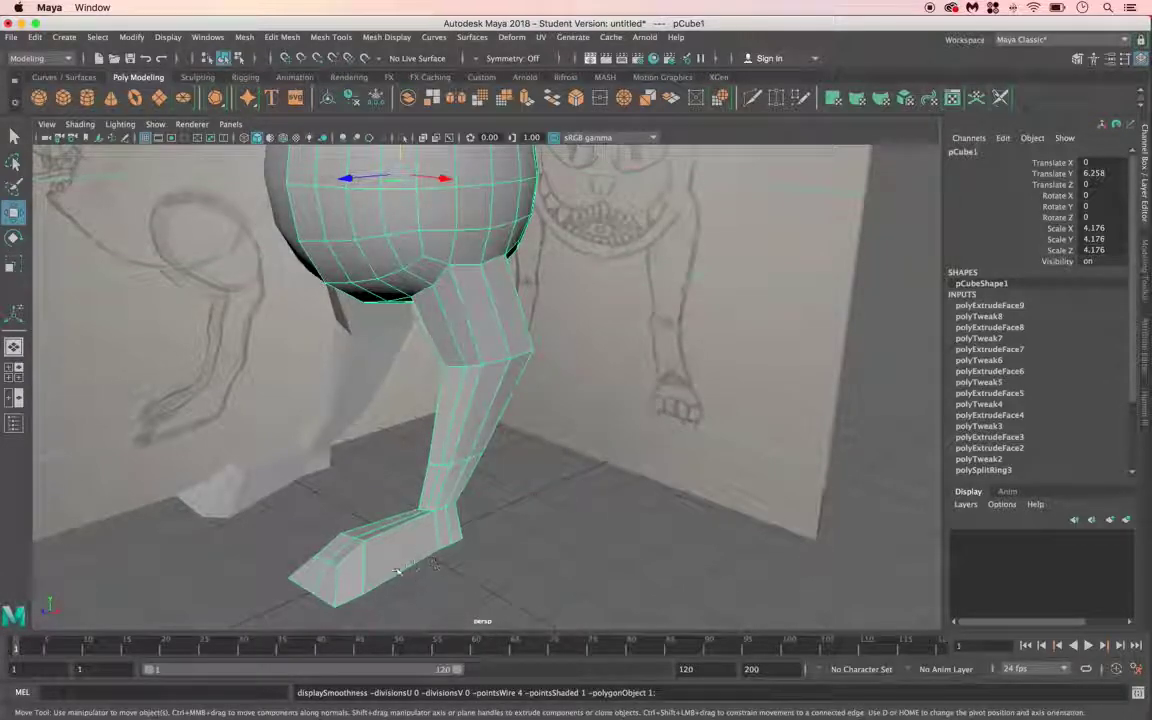
{"action": "key", "text": "3"}
{"action": "mouse_move", "coordinate": [343, 594]}
{"action": "left_mouse_down", "text": "alt"}
{"action": "mouse_move", "coordinate": [334, 571]}
{"action": "mouse_move", "coordinate": [381, 555]}
{"action": "mouse_move", "coordinate": [422, 563]}
{"action": "mouse_move", "coordinate": [375, 558]}
{"action": "mouse_move", "coordinate": [337, 571]}
{"action": "mouse_move", "coordinate": [360, 576]}
{"action": "mouse_move", "coordinate": [351, 579]}
{"action": "left_mouse_up", "text": "alt"}
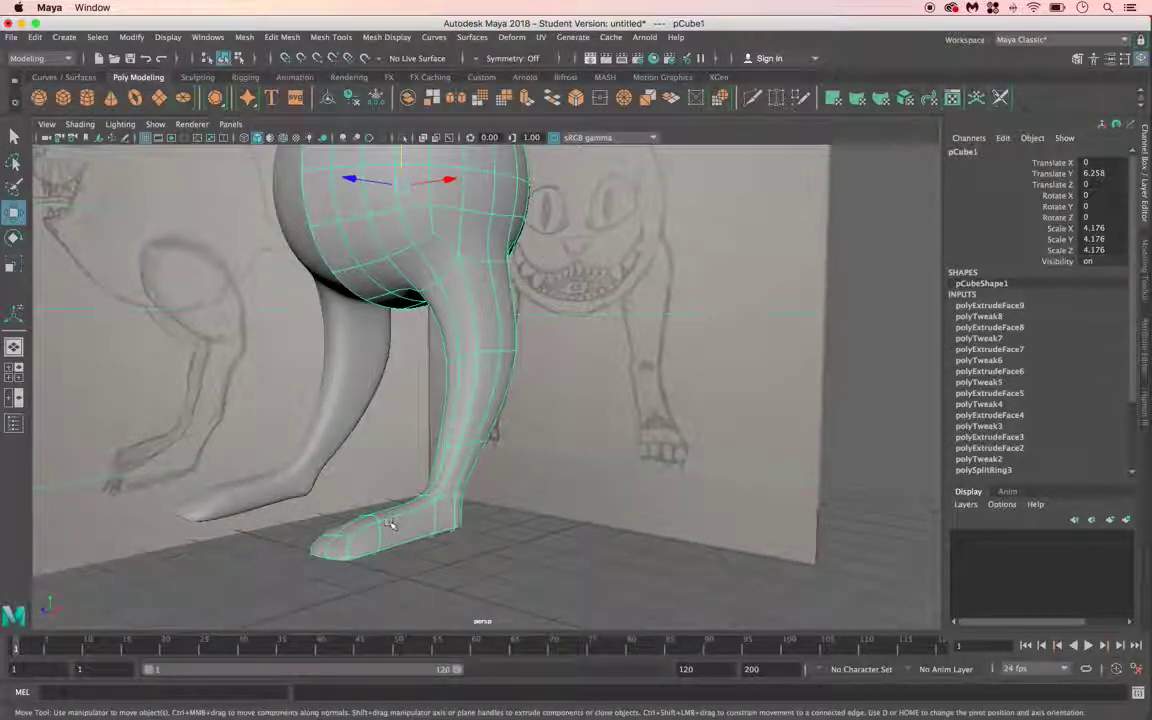
{"action": "key", "text": "1"}
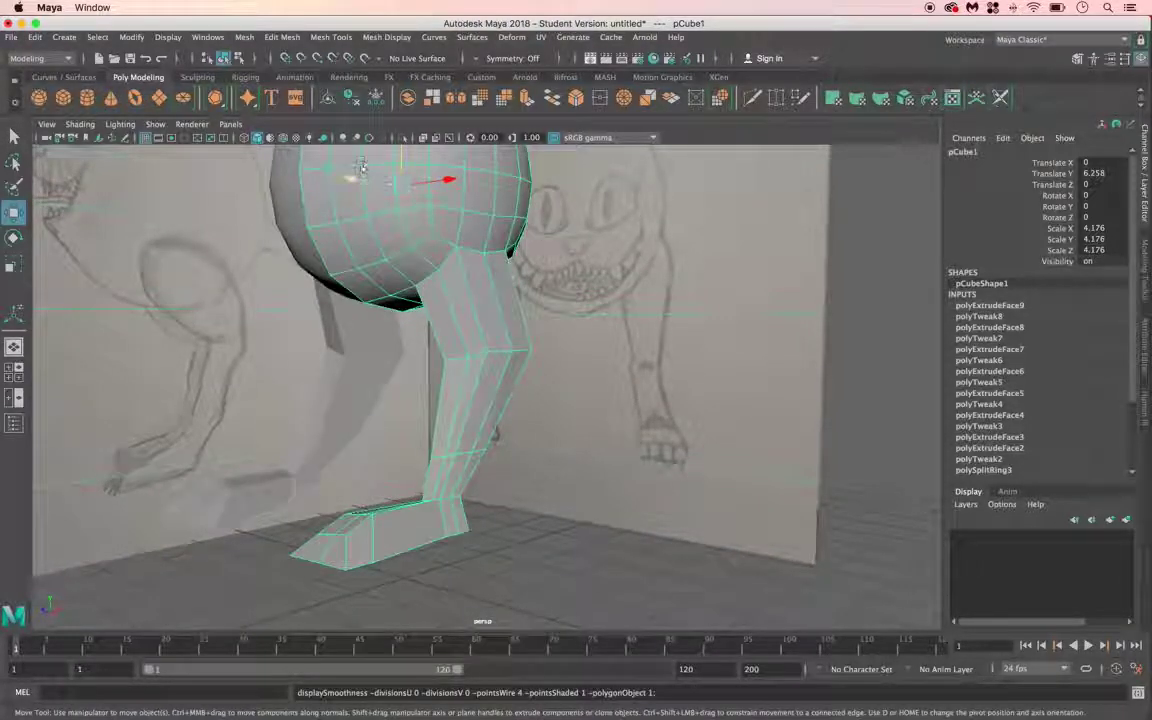
Step: Insert an edge loop around the sides of the foot close to its bottom edge
{"action": "left_click", "coordinate": [282, 38]}
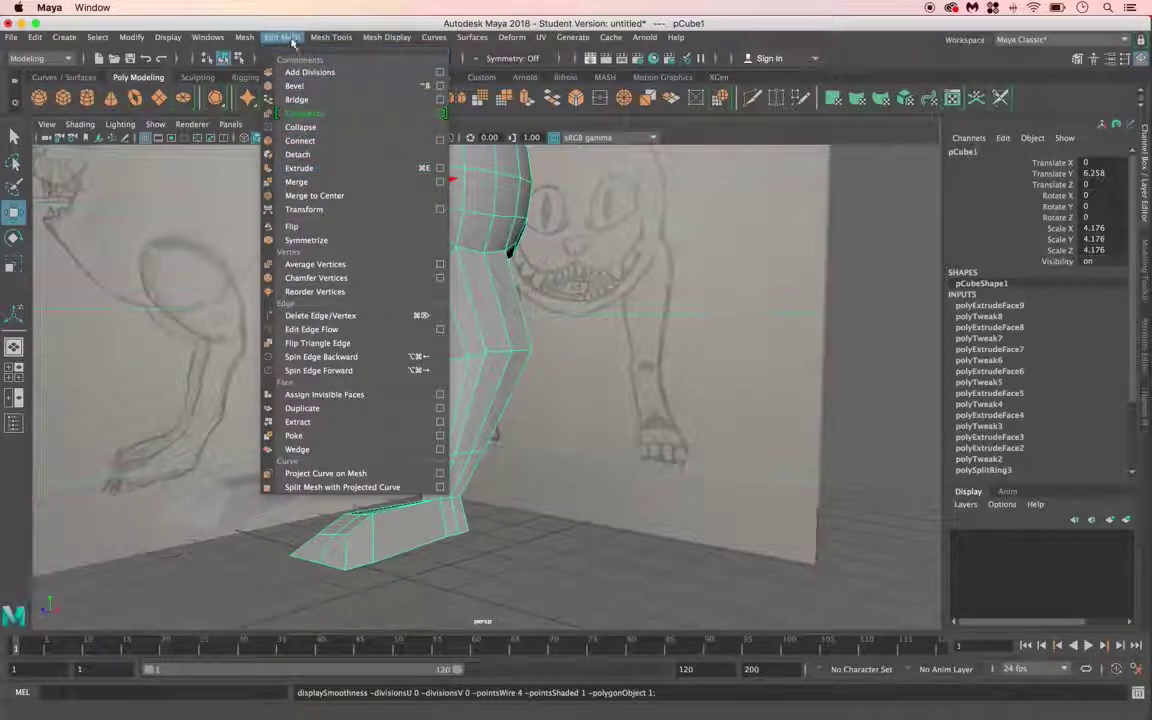
{"action": "mouse_move", "coordinate": [331, 37]}
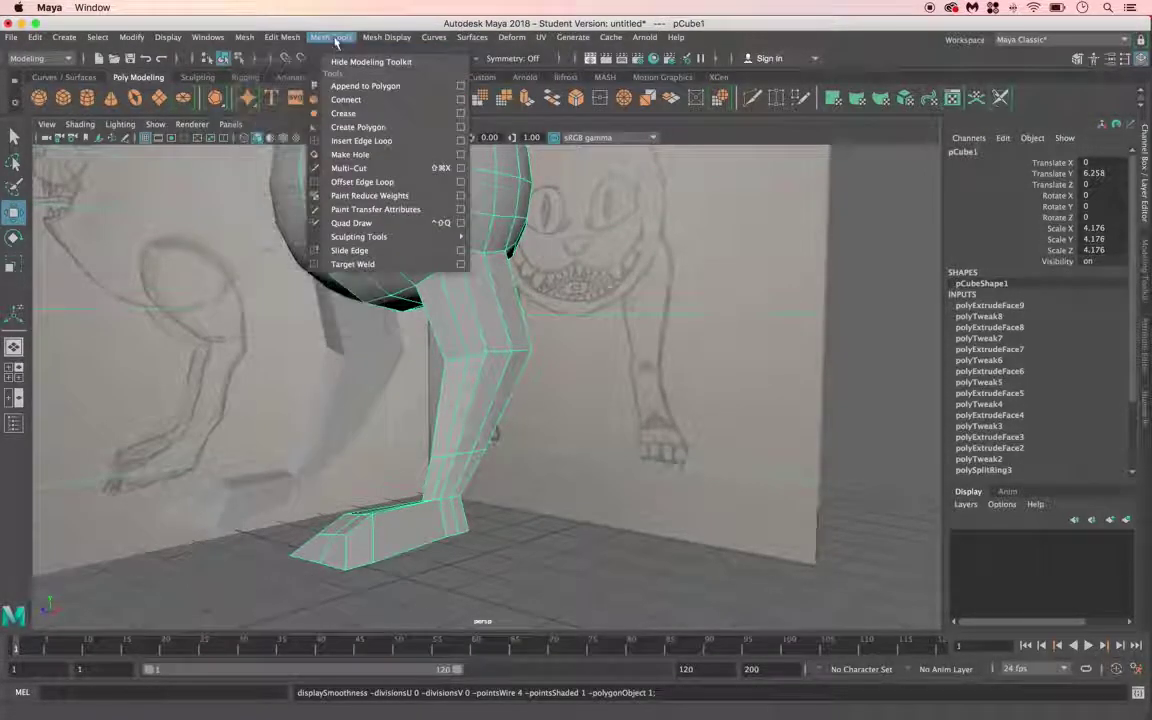
{"action": "left_click", "coordinate": [368, 141]}
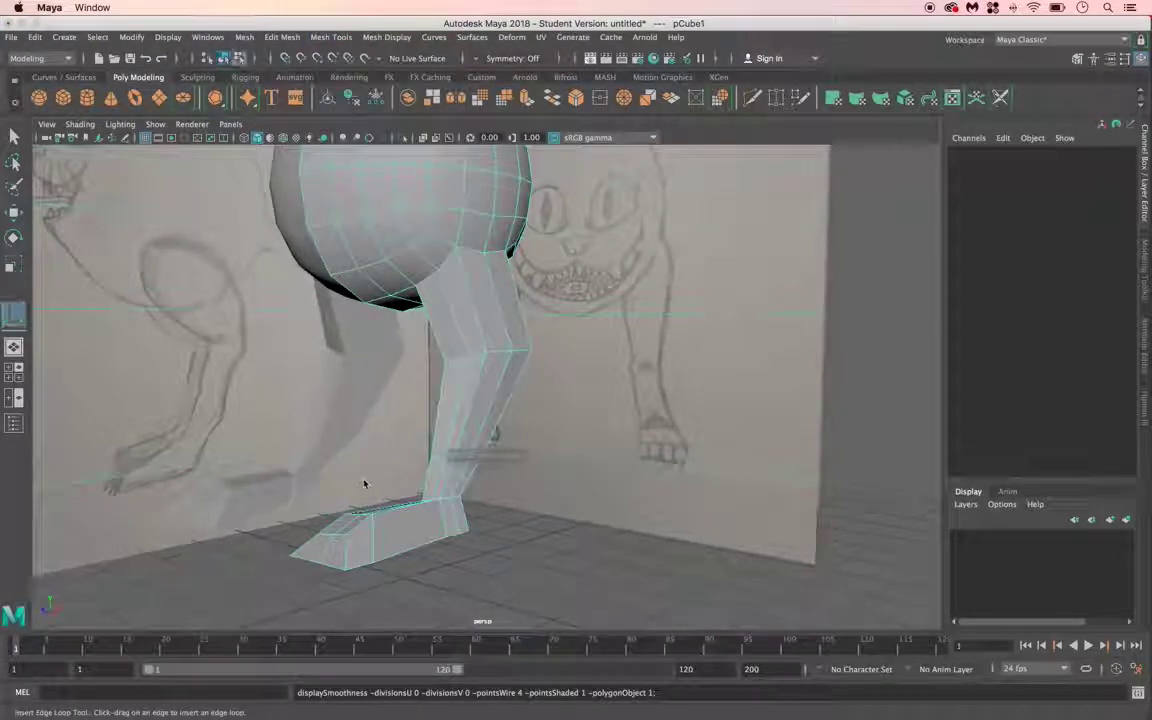
{"action": "left_click", "coordinate": [348, 563]}
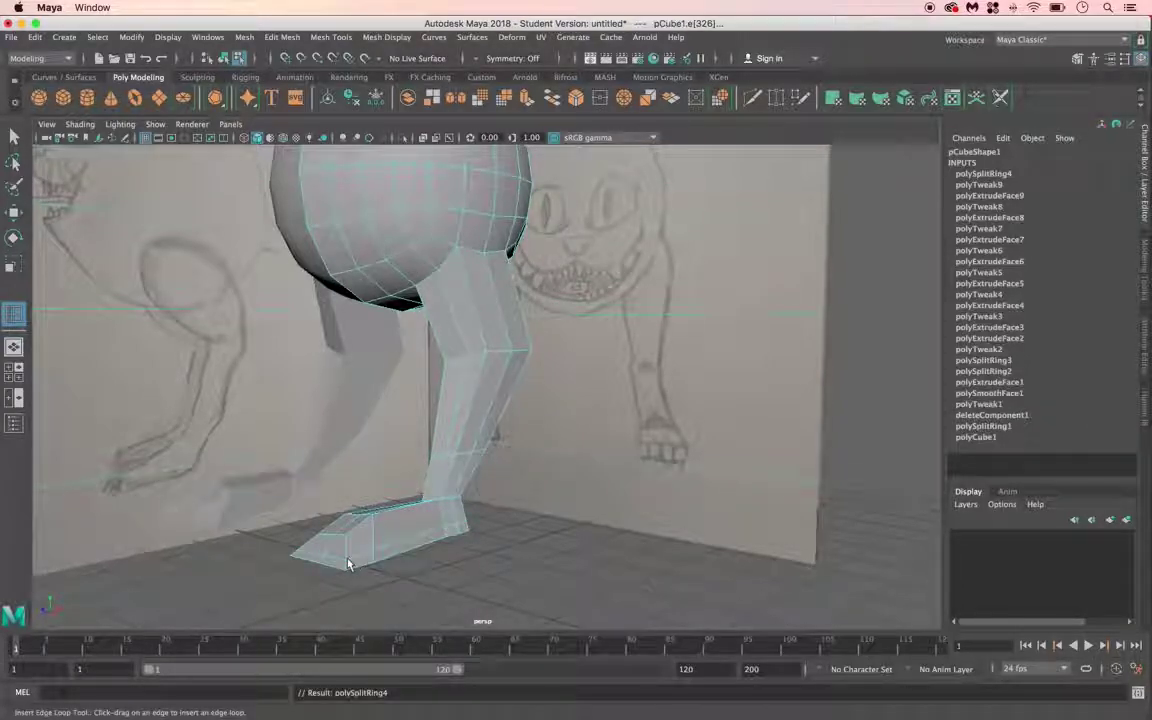
Step: Inspect the flattened sole of the foot in smooth preview from the side, ending on the unsmoothed mesh
{"action": "key", "text": "3"}
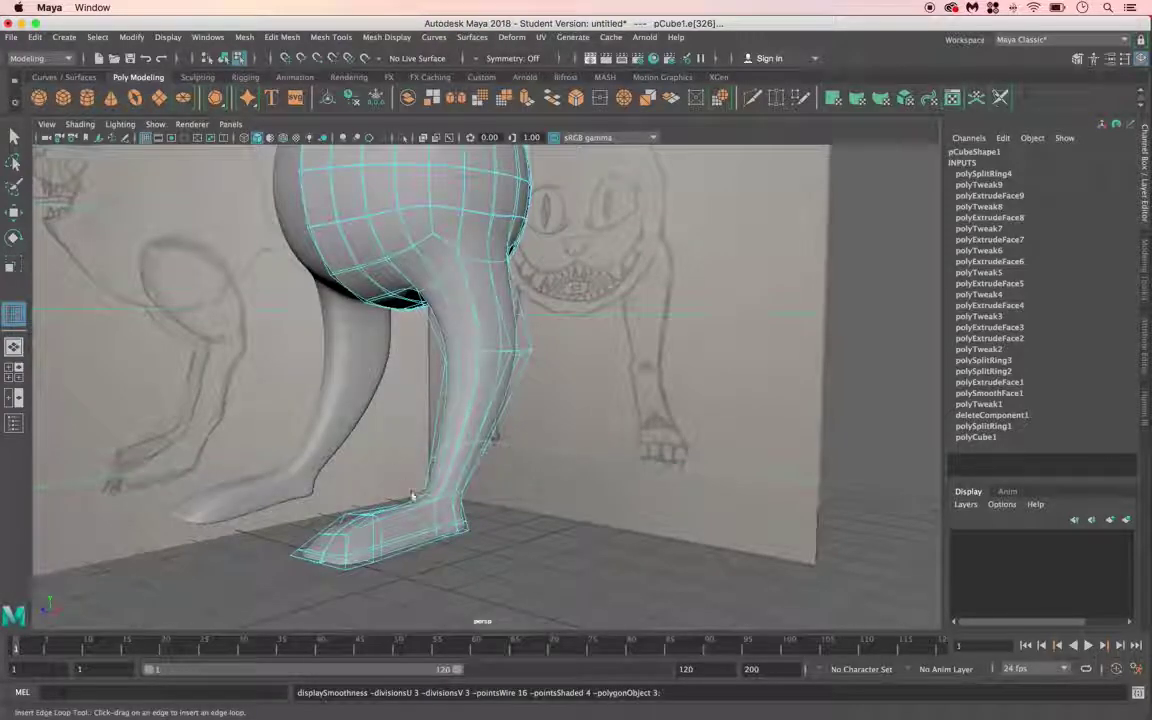
{"action": "left_click", "coordinate": [506, 538]}
{"action": "right_click_drag", "start_coordinate": [461, 311], "coordinate": [522, 291]}
{"action": "left_click_drag", "start_coordinate": [383, 490], "coordinate": [340, 540], "text": "alt"}
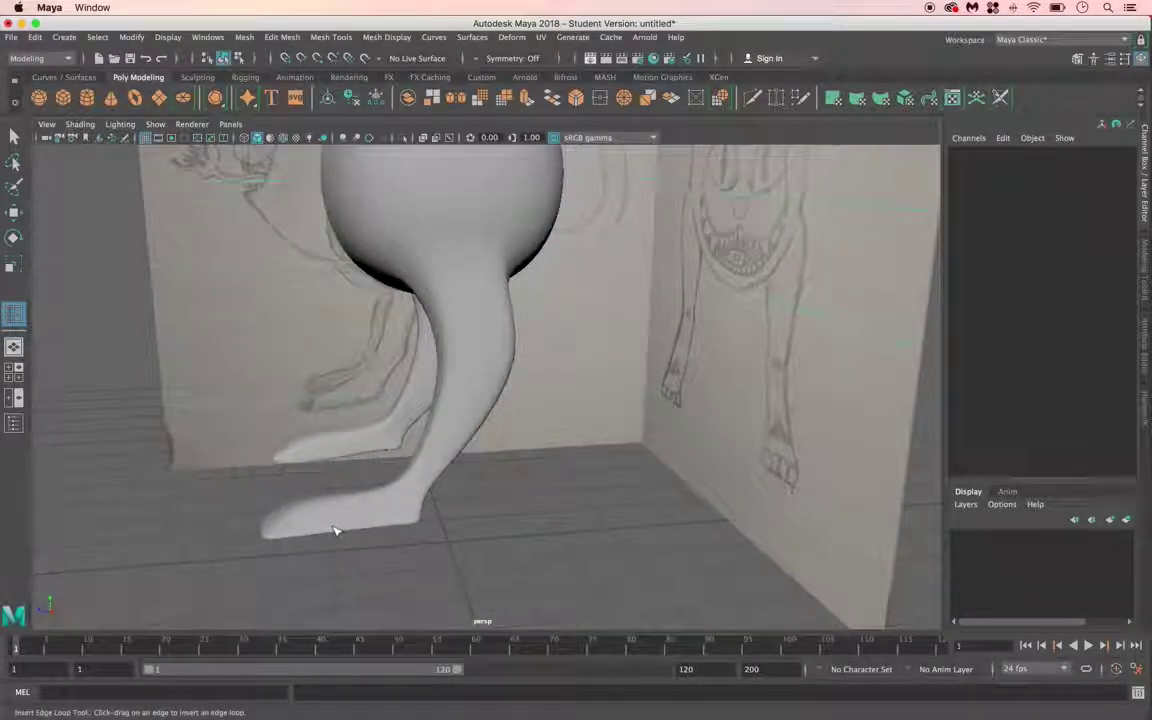
{"action": "left_click", "coordinate": [464, 379]}
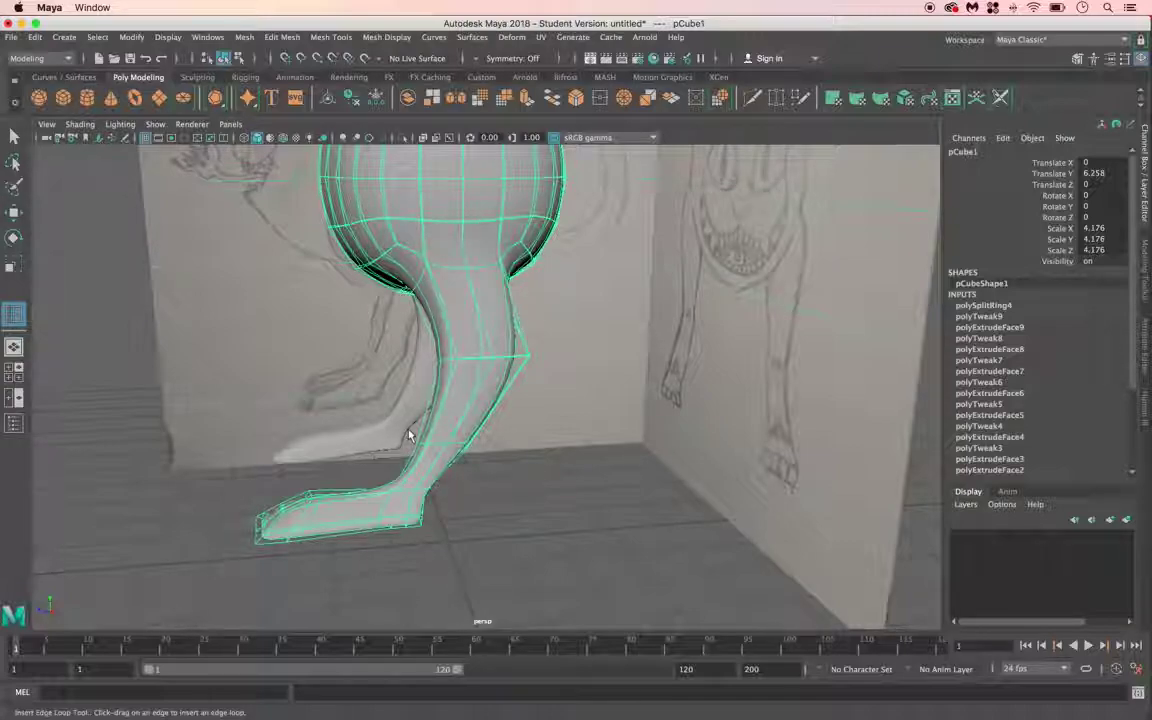
{"action": "key", "text": "1"}
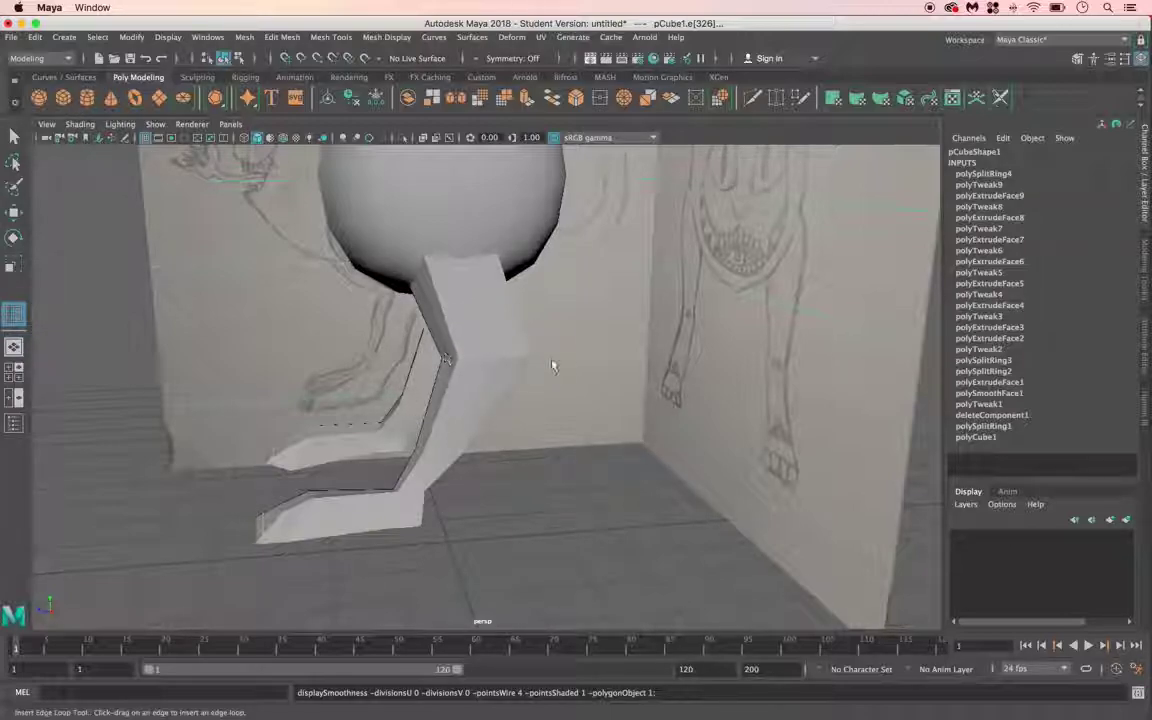
Step: Insert edge loops around the leg just above and just below the knee, and one just above the ankle bend
{"action": "left_click", "coordinate": [404, 488]}
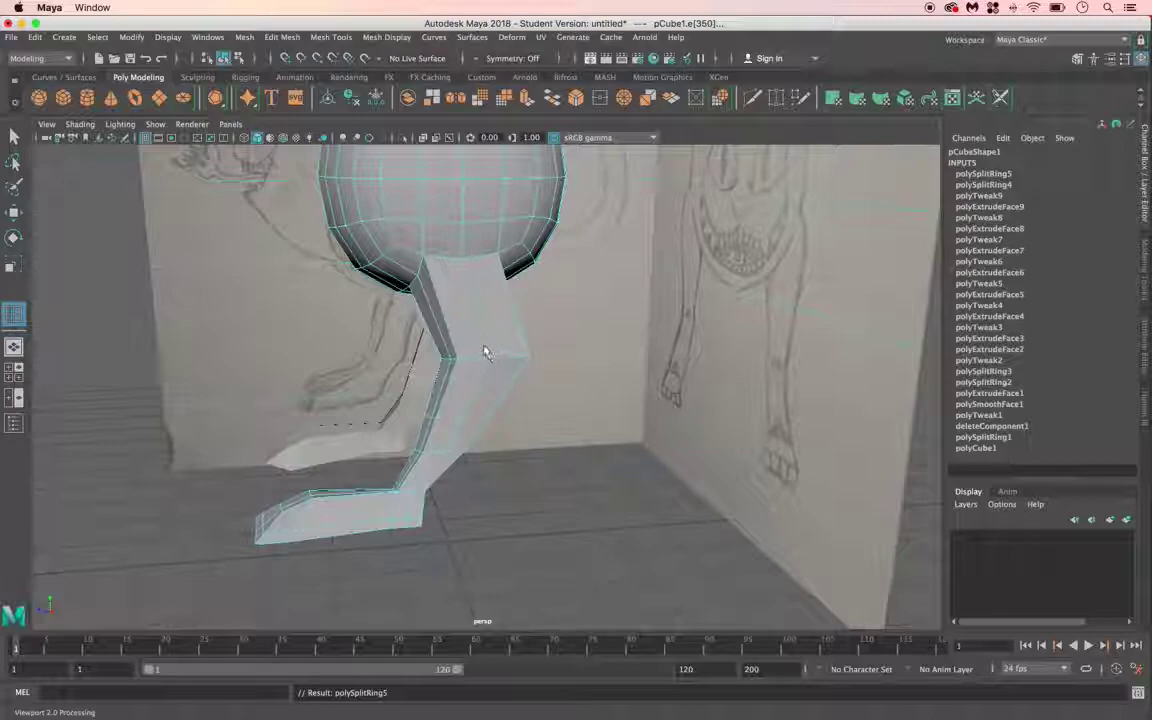
{"action": "key", "text": "z"}
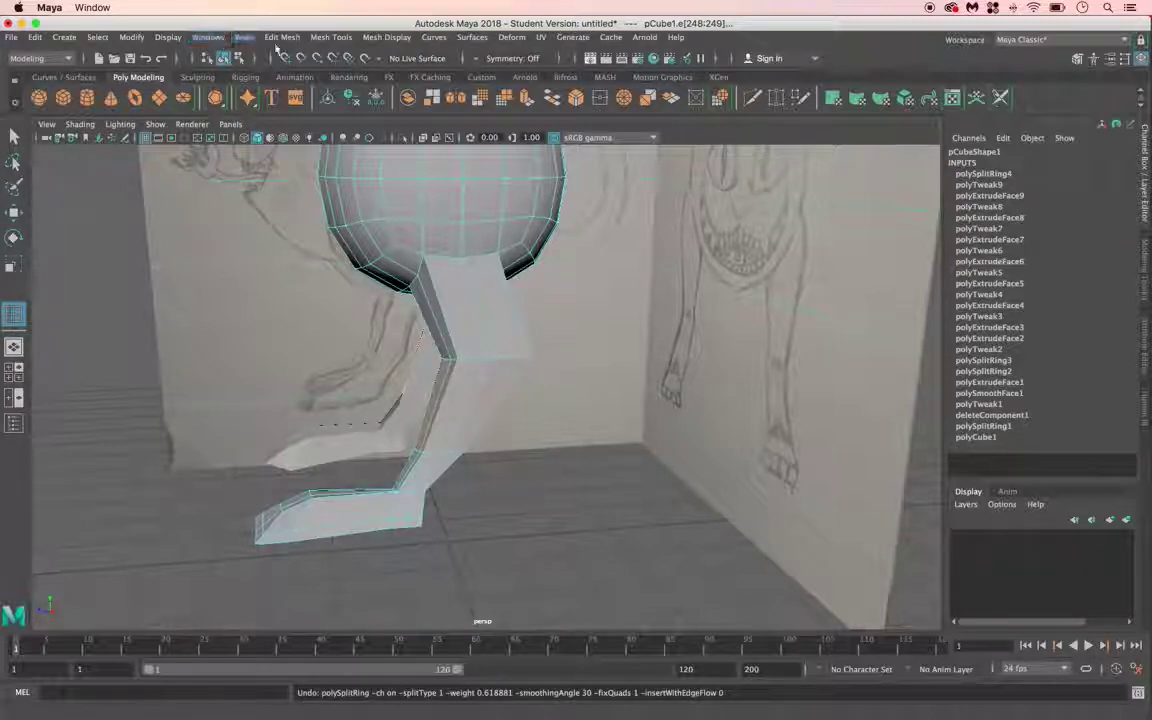
{"action": "left_click", "coordinate": [281, 37]}
{"action": "mouse_move", "coordinate": [331, 37]}
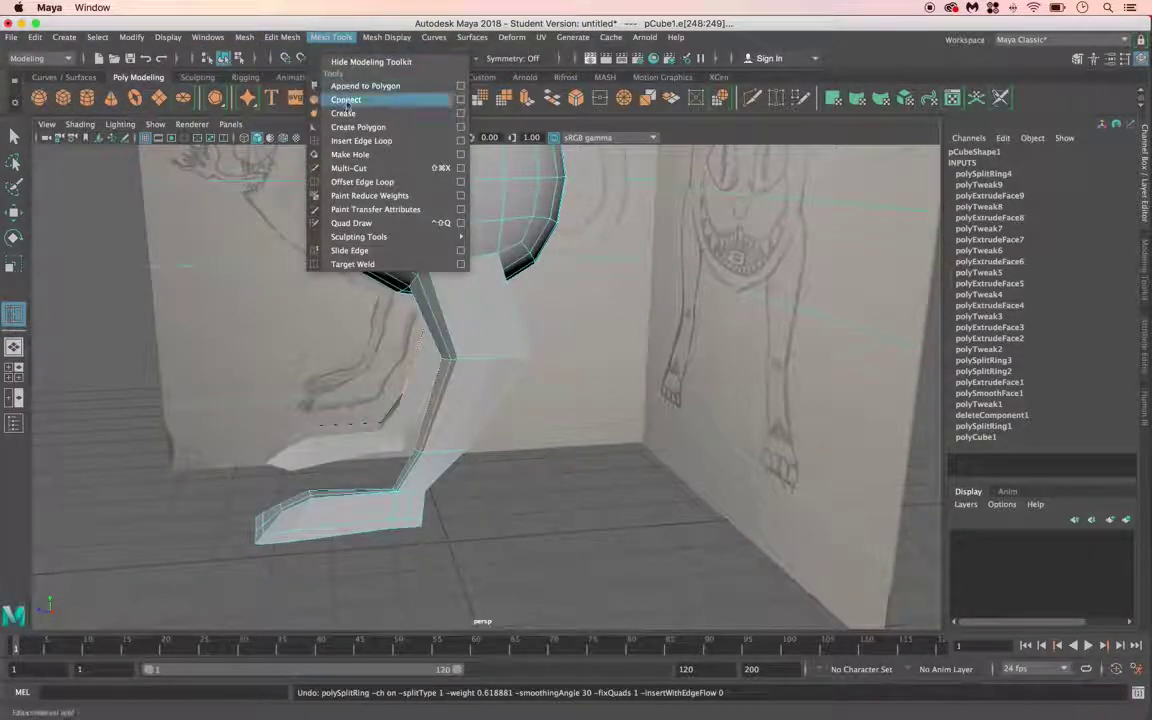
{"action": "left_click_drag", "start_coordinate": [453, 345], "coordinate": [451, 350]}
{"action": "left_click", "coordinate": [450, 349]}
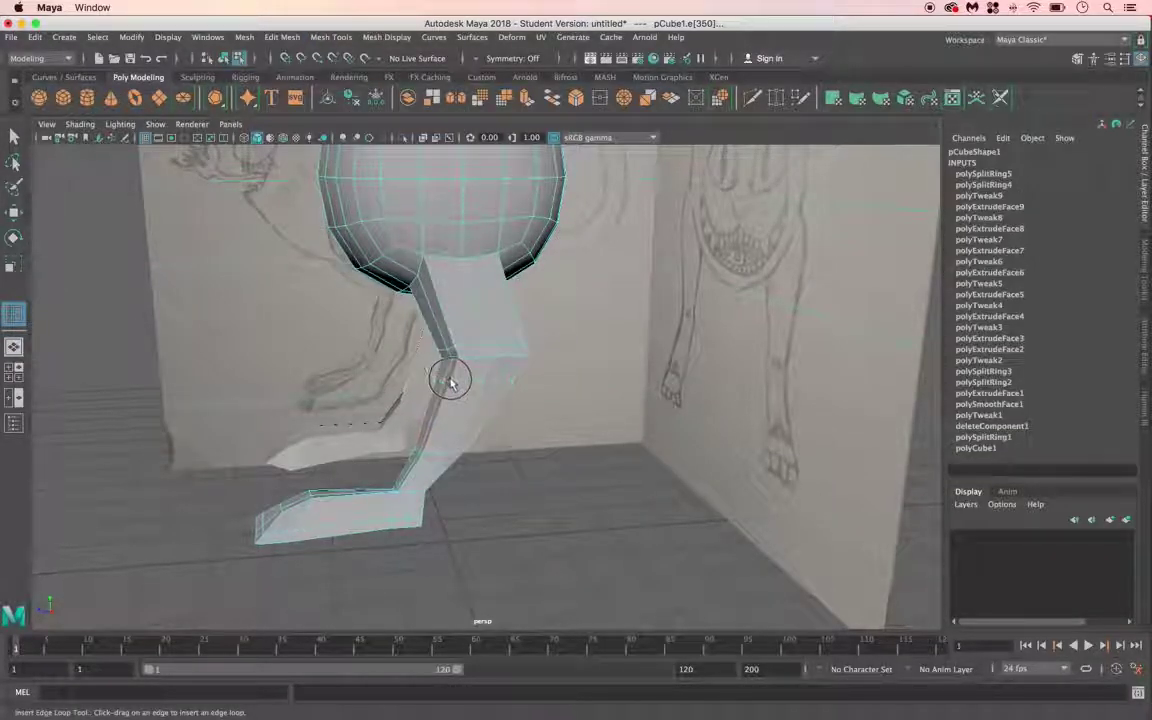
{"action": "left_click", "coordinate": [452, 370]}
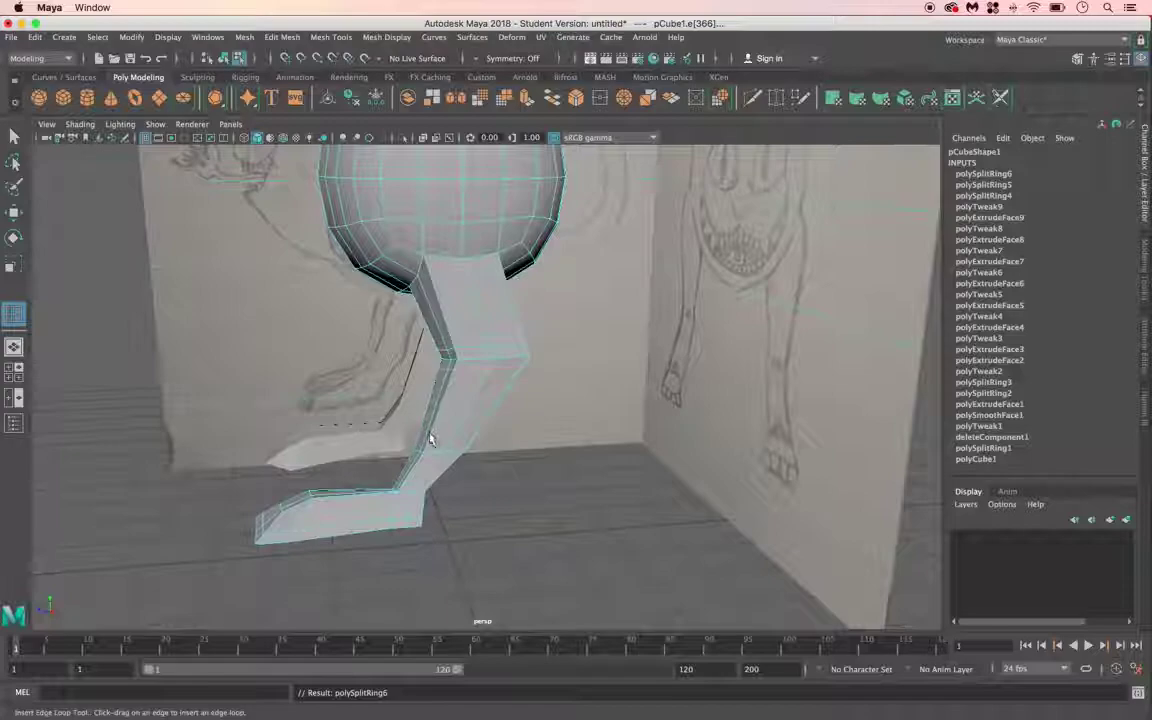
{"action": "left_click", "coordinate": [424, 450]}
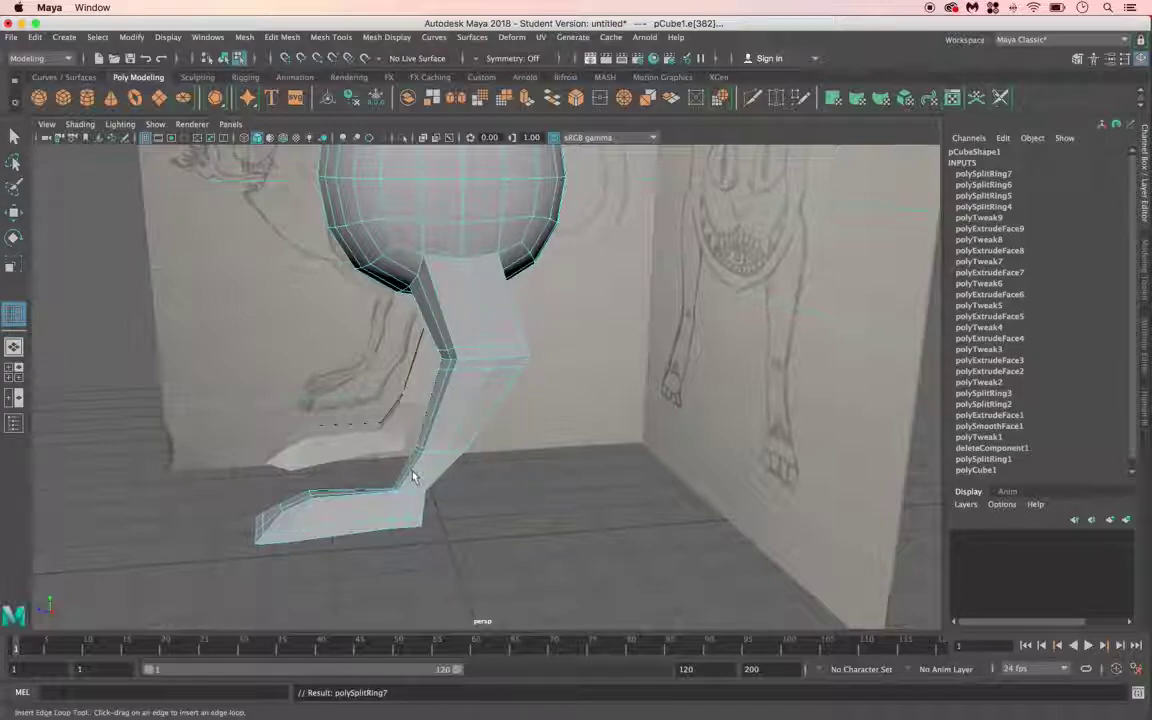
Step: Insert edge loops around the lower leg just below the ankle bend and just above the foot, checking them in smooth preview
{"action": "left_click", "coordinate": [420, 465]}
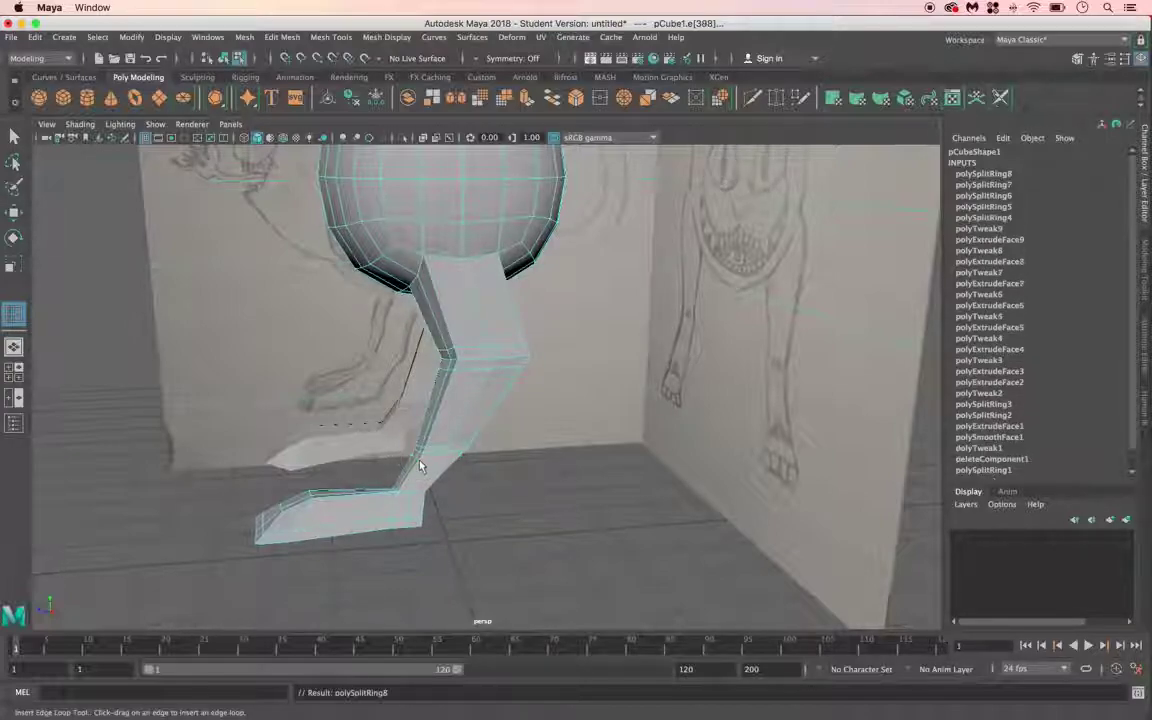
{"action": "left_click", "coordinate": [404, 488]}
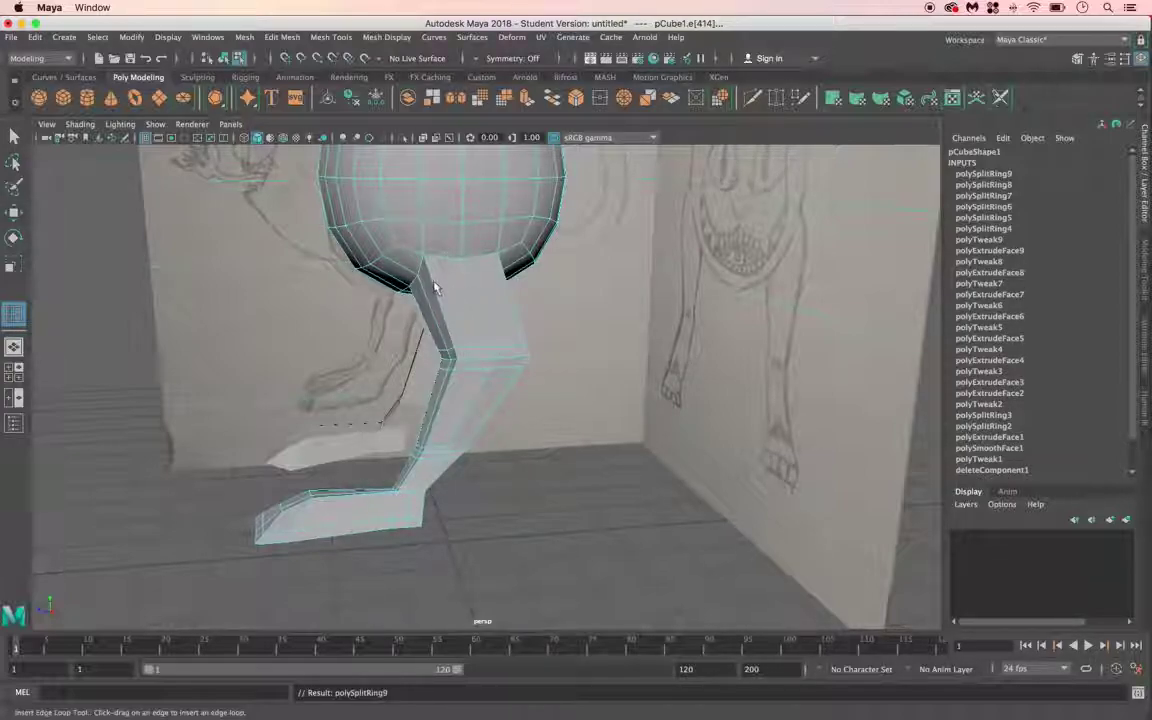
{"action": "left_click_drag", "start_coordinate": [437, 308], "coordinate": [522, 303], "text": "alt"}
{"action": "key", "text": "3"}
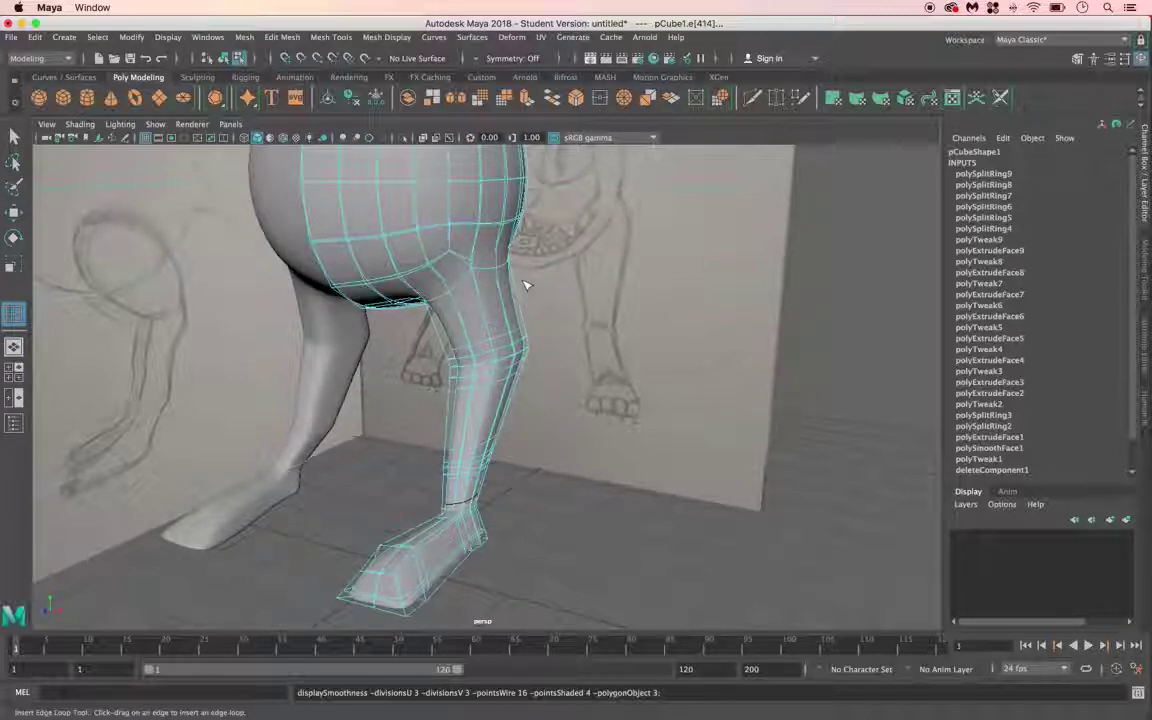
{"action": "key", "text": "1"}
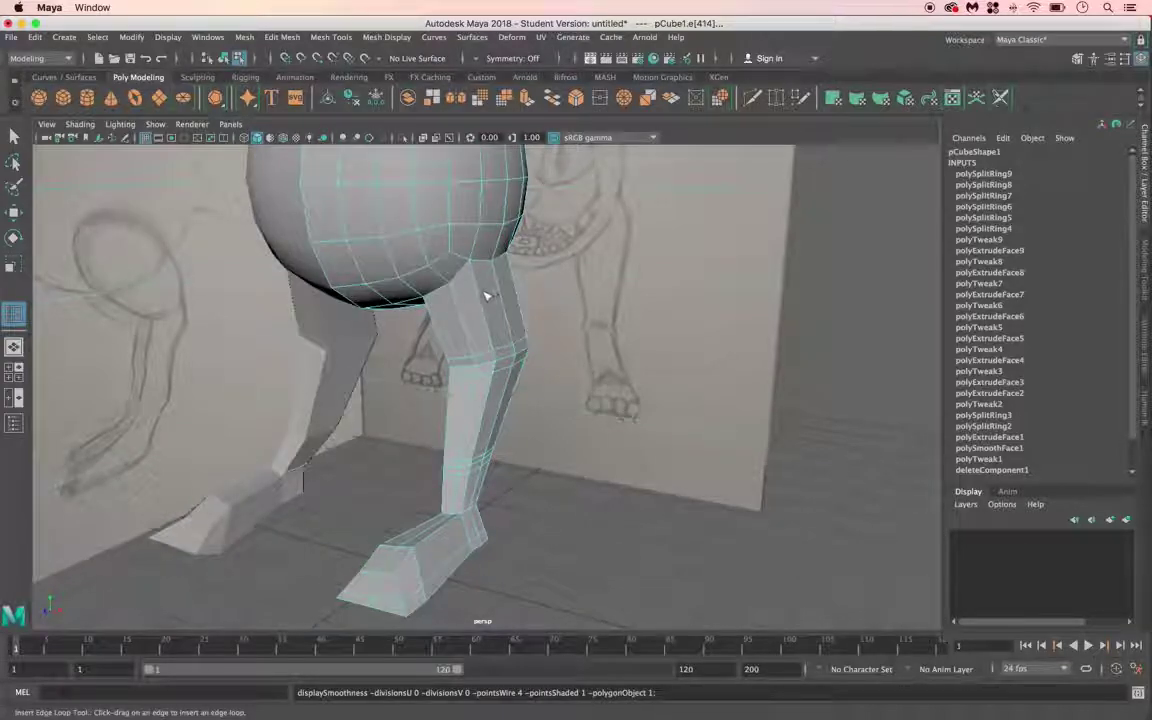
Step: Insert an edge loop around the very top of the leg, close to the body, and check it in smooth preview
{"action": "left_click_drag", "start_coordinate": [479, 291], "coordinate": [472, 262]}
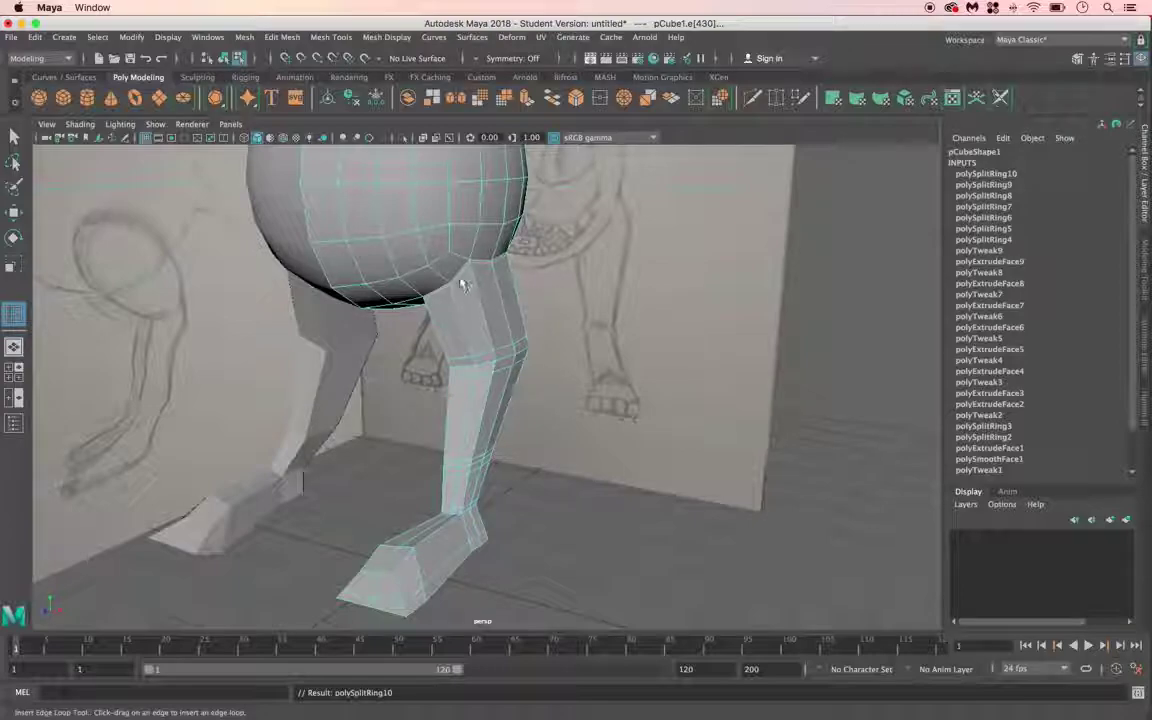
{"action": "key", "text": "3"}
{"action": "mouse_move", "coordinate": [475, 355]}
{"action": "left_mouse_down", "text": "alt"}
{"action": "mouse_move", "coordinate": [481, 339]}
{"action": "mouse_move", "coordinate": [527, 327]}
{"action": "mouse_move", "coordinate": [501, 314]}
{"action": "mouse_move", "coordinate": [500, 337]}
{"action": "mouse_move", "coordinate": [481, 332]}
{"action": "left_mouse_up", "text": "alt"}
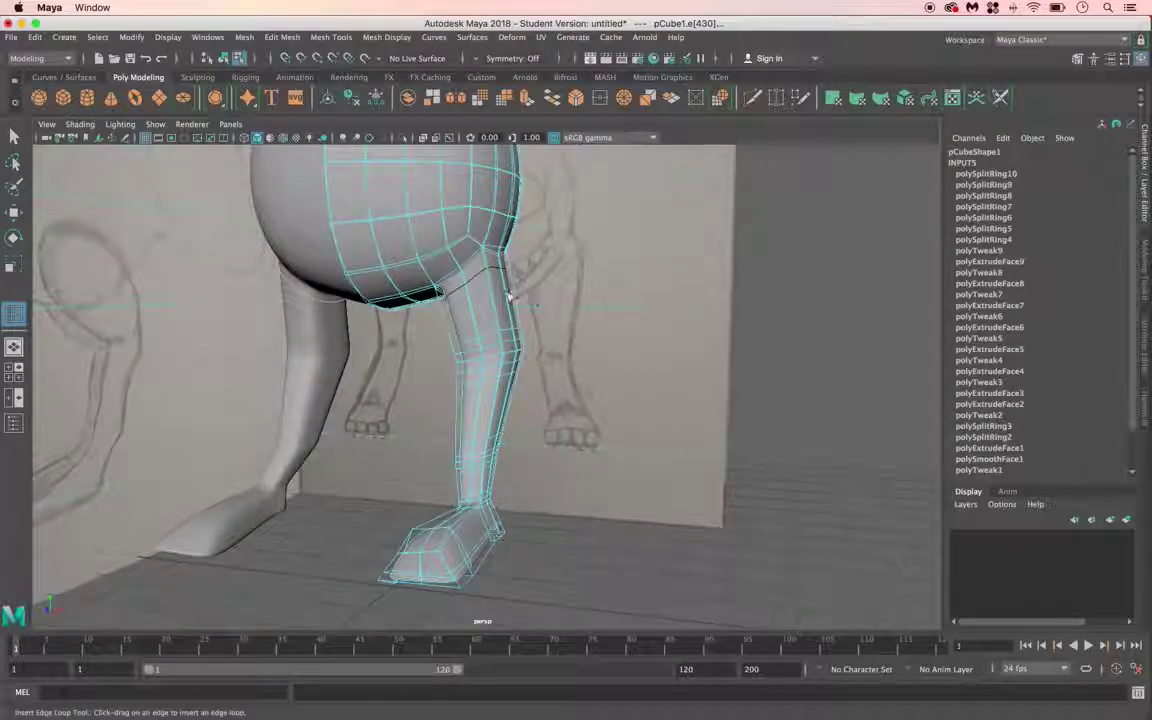
Step: Try an additional edge loop around the upper thigh and view it in smooth preview
{"action": "key", "text": "1"}
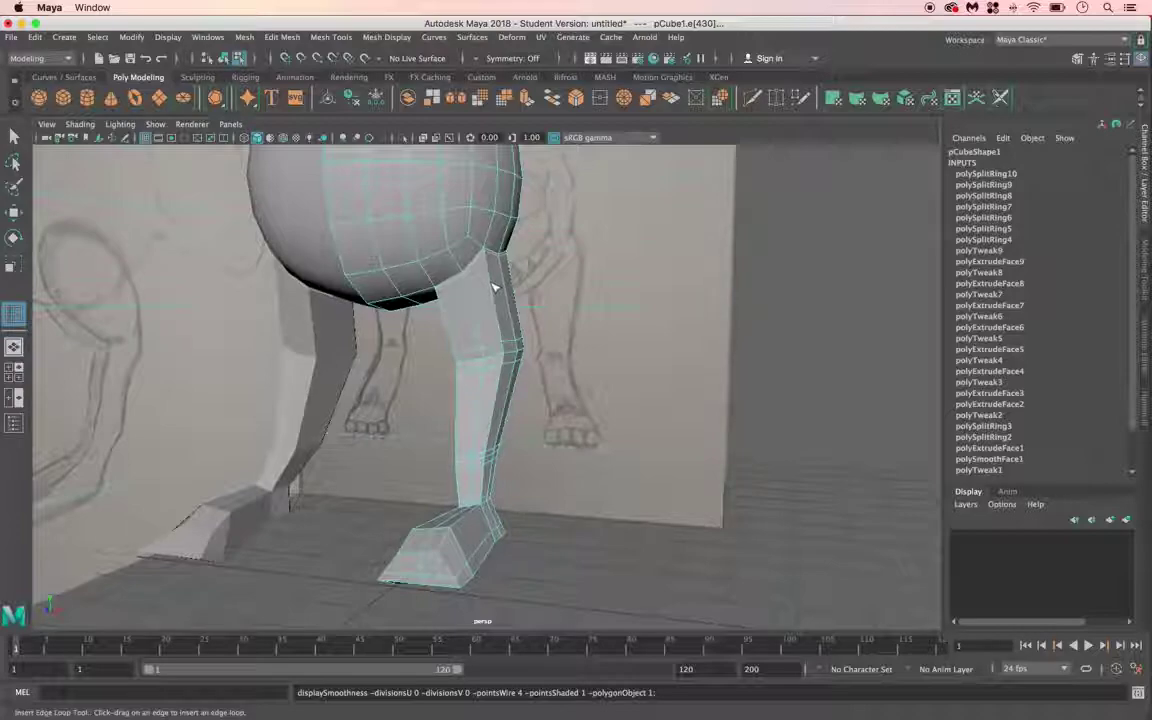
{"action": "left_click", "coordinate": [494, 290]}
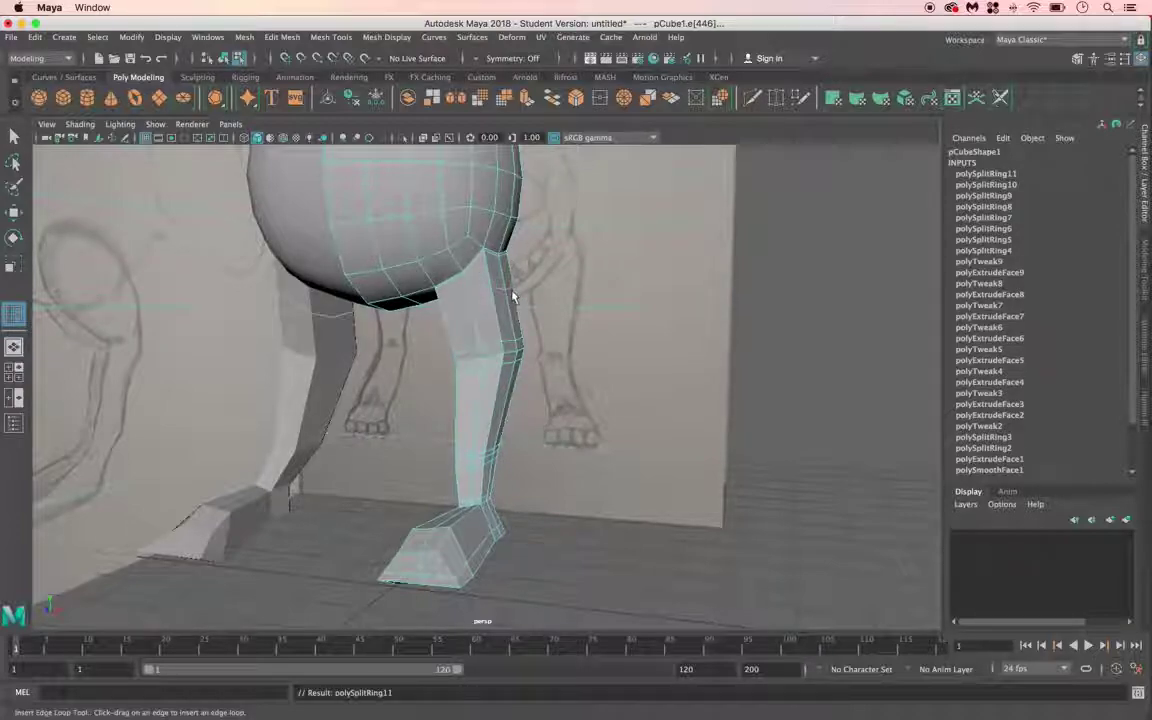
{"action": "left_click", "coordinate": [16, 138]}
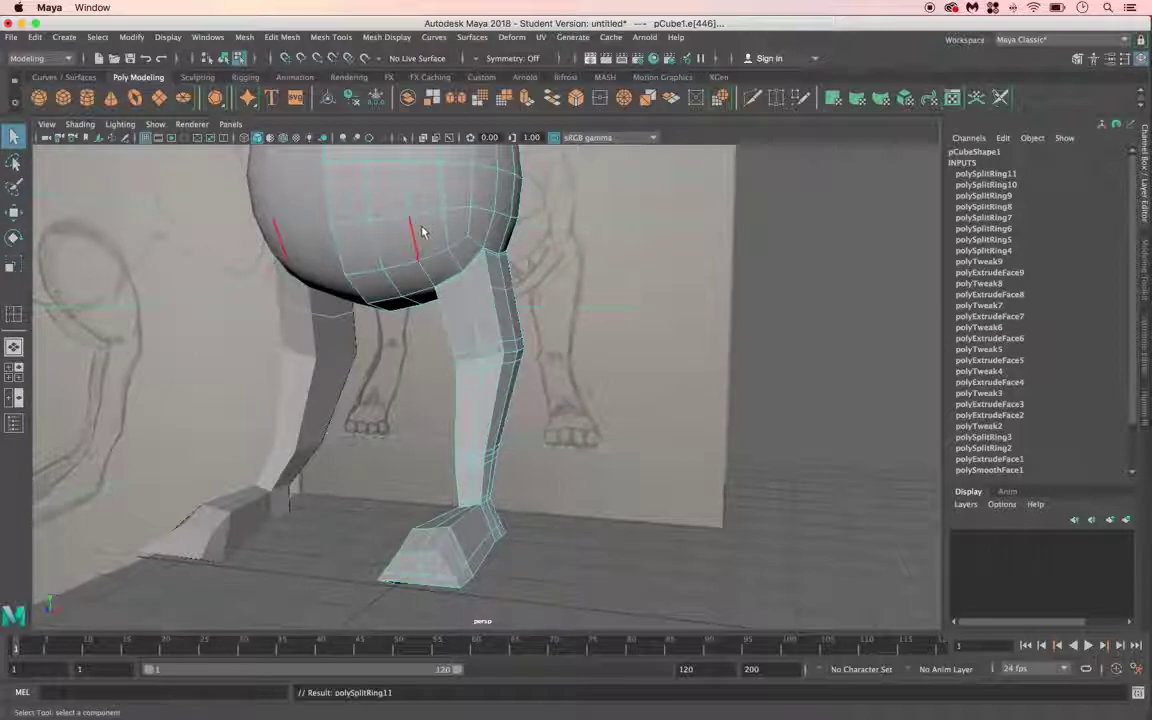
{"action": "key", "text": "3"}
Step: Switch the mesh to vertex selection and select vertices on the upper thigh
{"action": "right_click", "coordinate": [503, 295]}
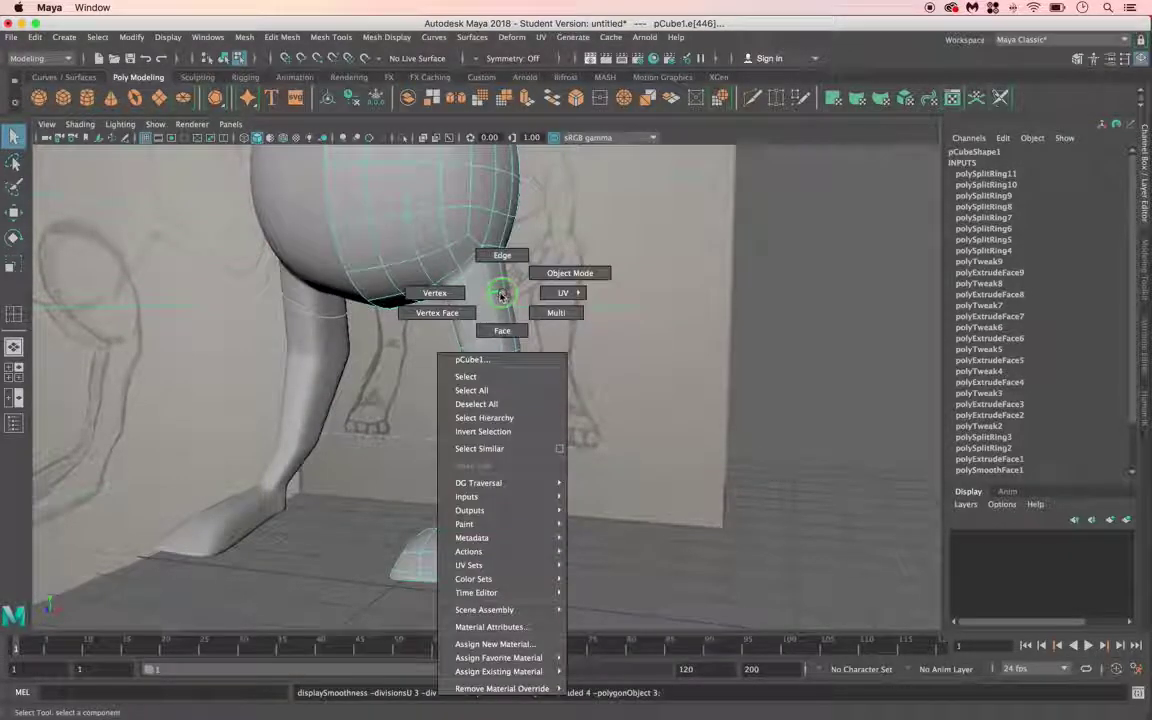
{"action": "right_click_drag", "start_coordinate": [455, 293], "coordinate": [452, 293]}
{"action": "left_click_drag", "start_coordinate": [518, 285], "coordinate": [553, 334]}
Step: Undo the vertex selection and the additional edge loop around the upper thigh
{"action": "key", "text": "z"}
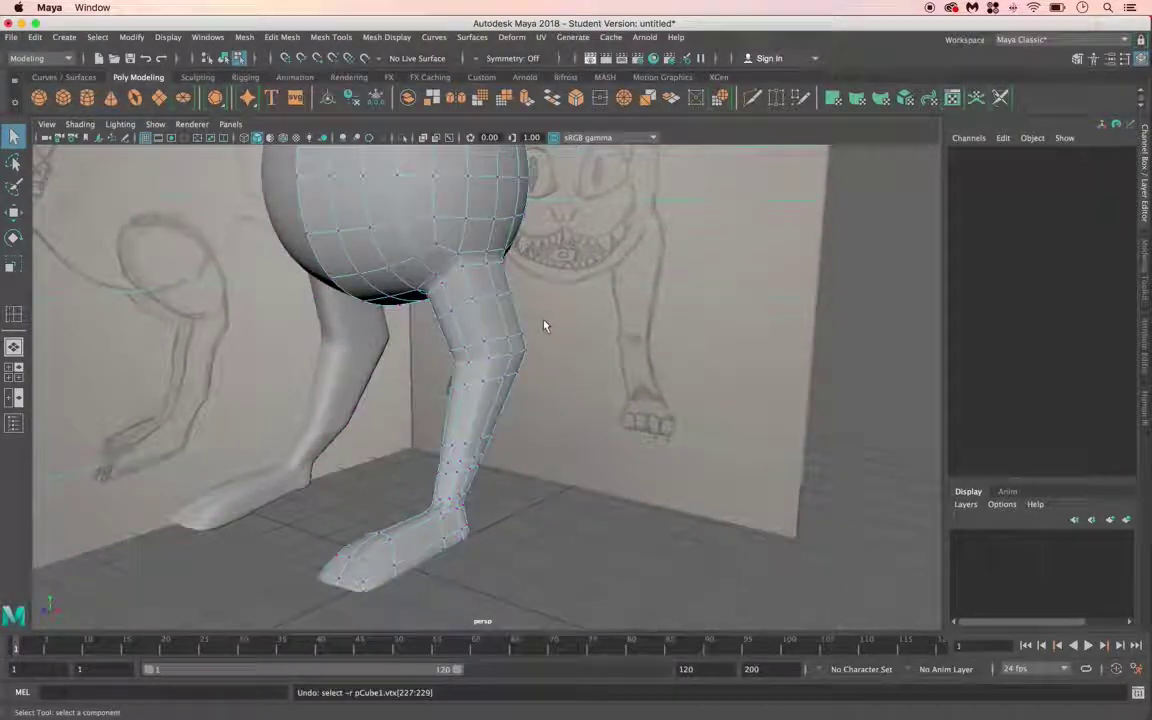
{"action": "key", "text": "z"}
{"action": "key", "text": "z"}
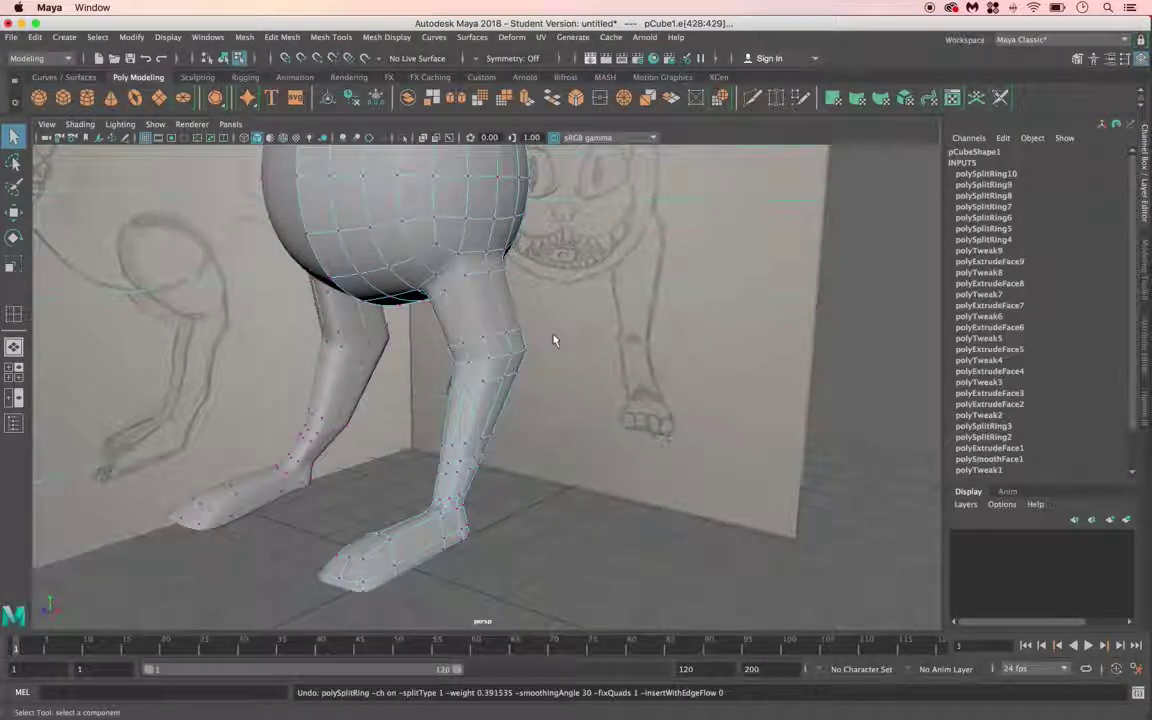
Step: Clear the selection, return to the unsmoothed mesh and select the vertices where the outer side of the leg meets the body
{"action": "left_click", "coordinate": [275, 345]}
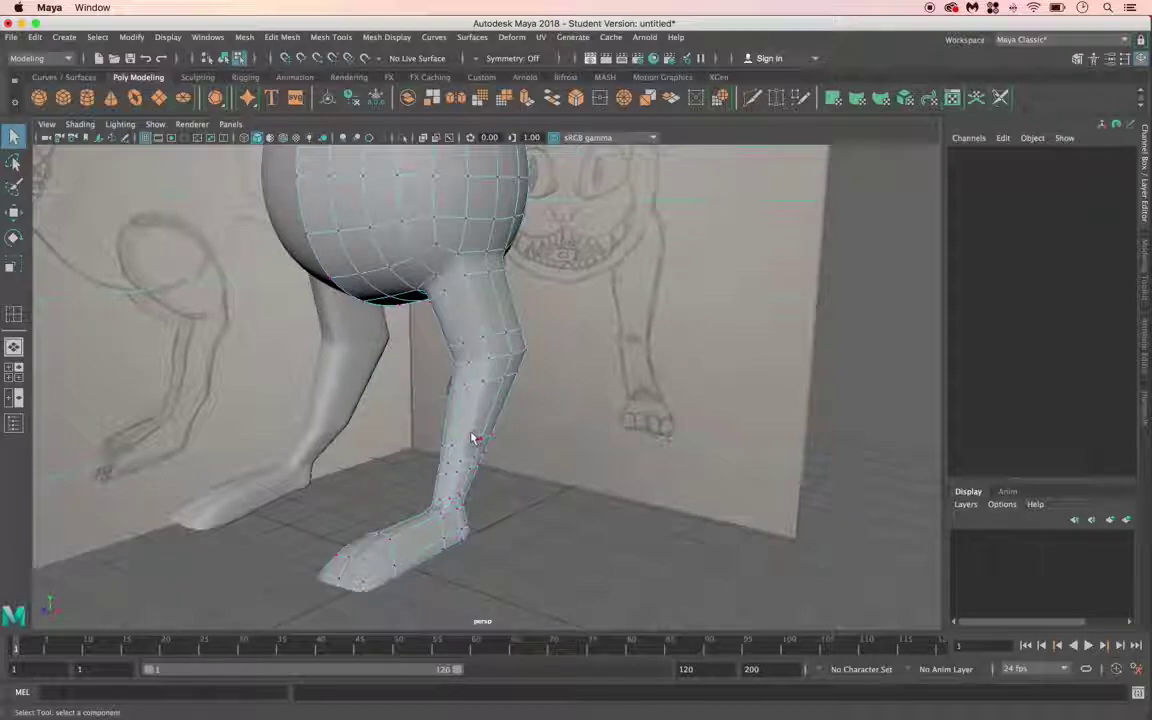
{"action": "left_click_drag", "start_coordinate": [438, 441], "coordinate": [465, 285], "text": "alt"}
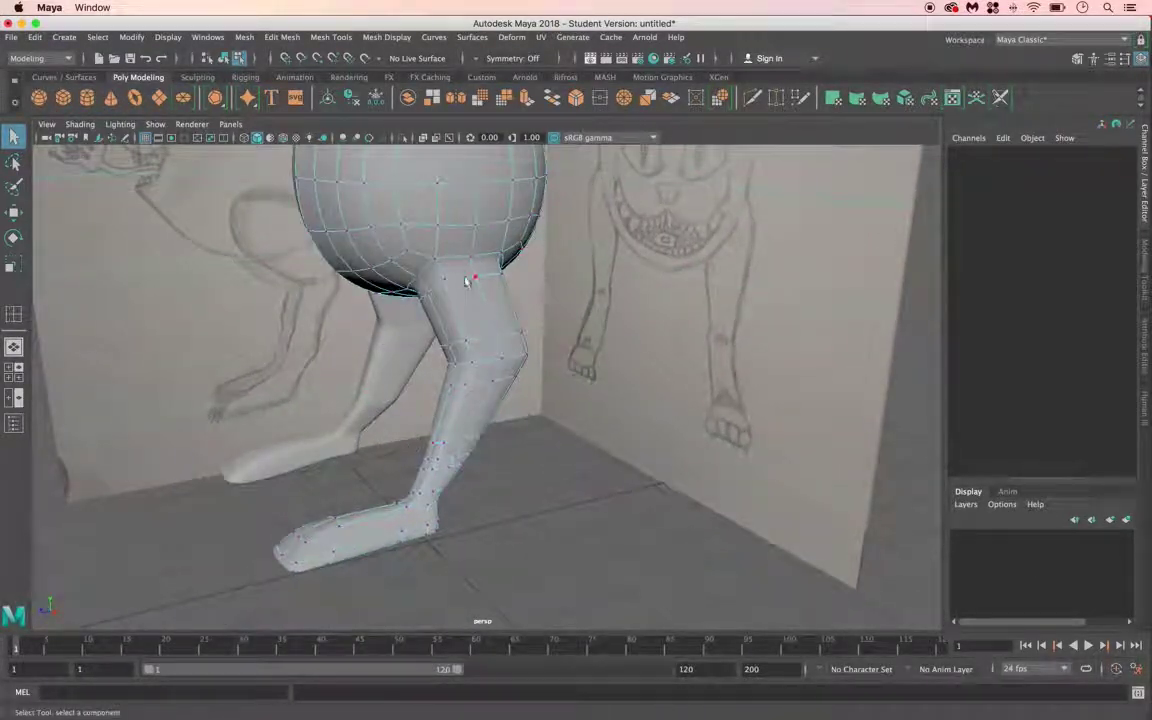
{"action": "key", "text": "1"}
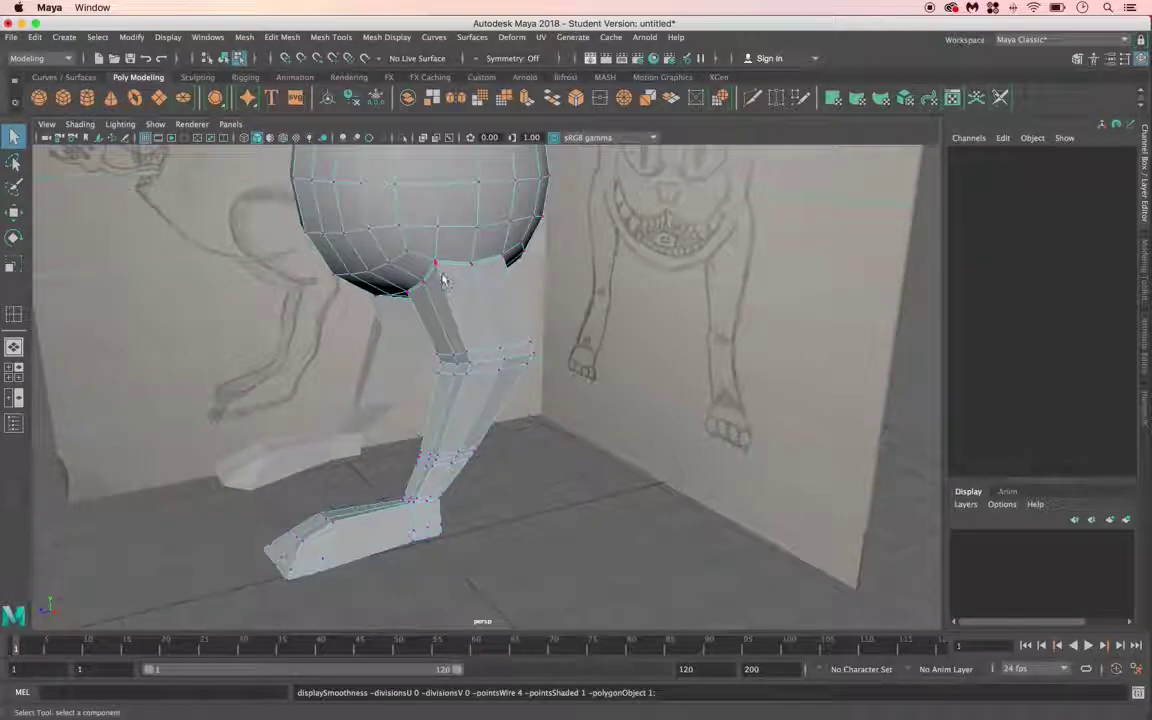
{"action": "scroll", "coordinate": [464, 288], "scroll_direction": "up", "scroll_amount": 3}
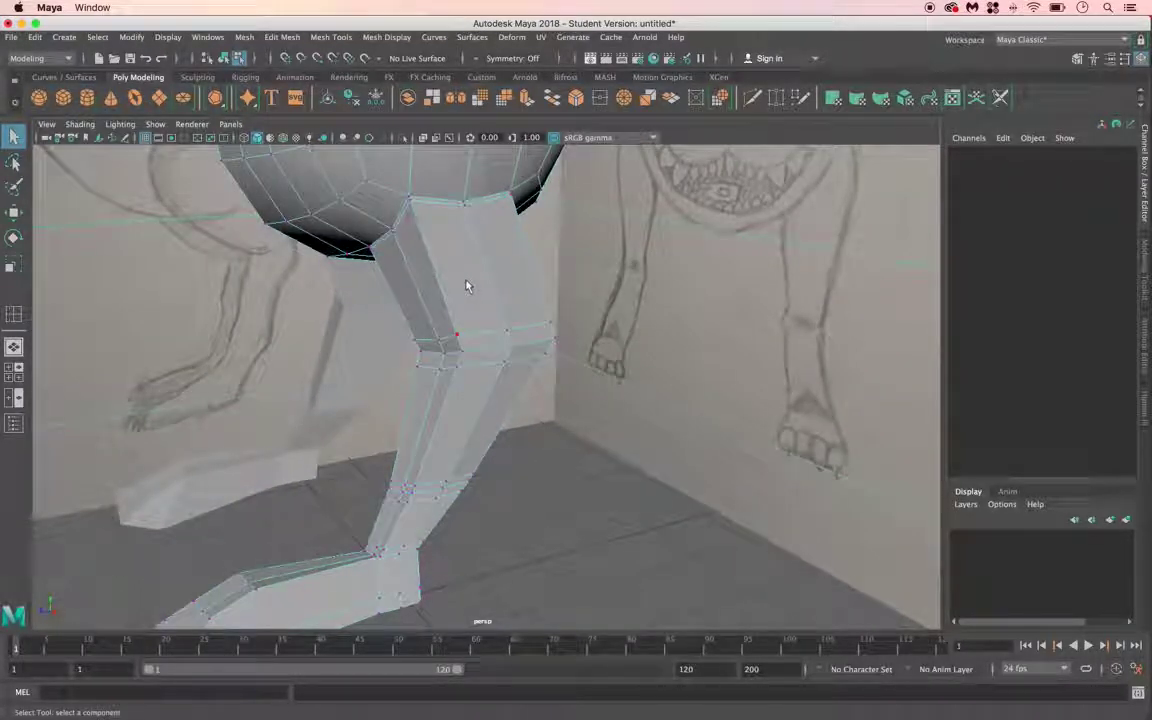
{"action": "middle_click_drag", "start_coordinate": [475, 283], "coordinate": [461, 337], "text": "alt"}
{"action": "scroll", "coordinate": [432, 301], "scroll_direction": "down", "scroll_amount": 3}
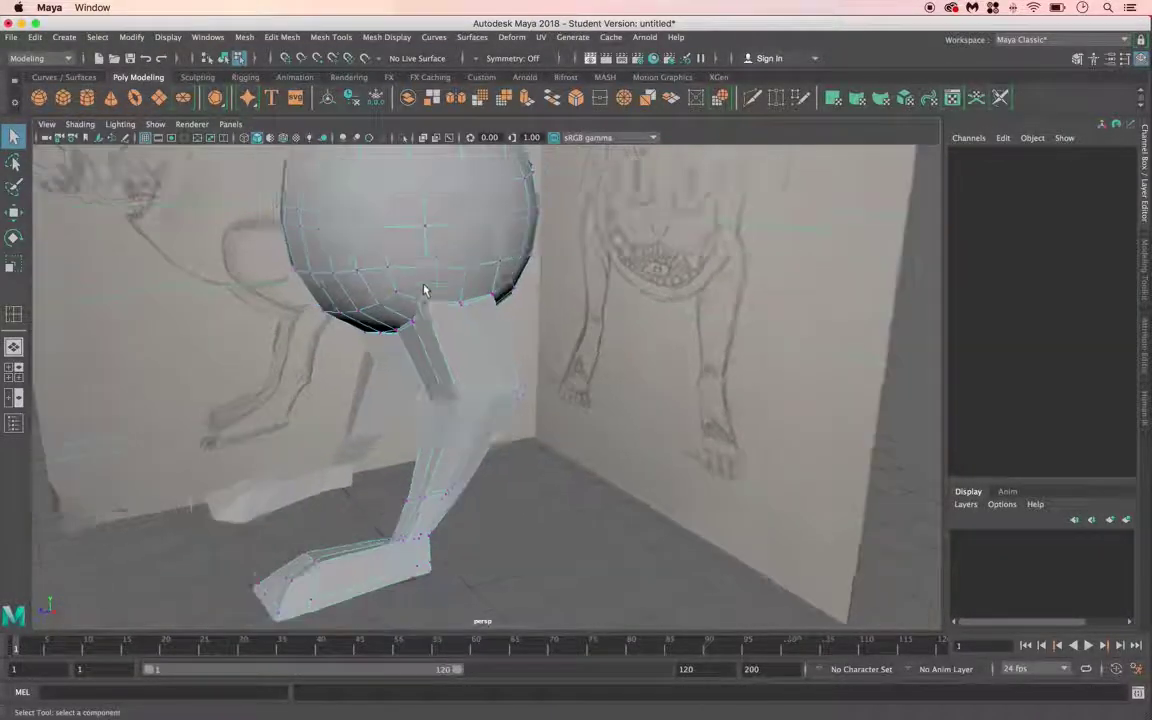
{"action": "scroll", "coordinate": [426, 290], "scroll_direction": "up", "scroll_amount": 3}
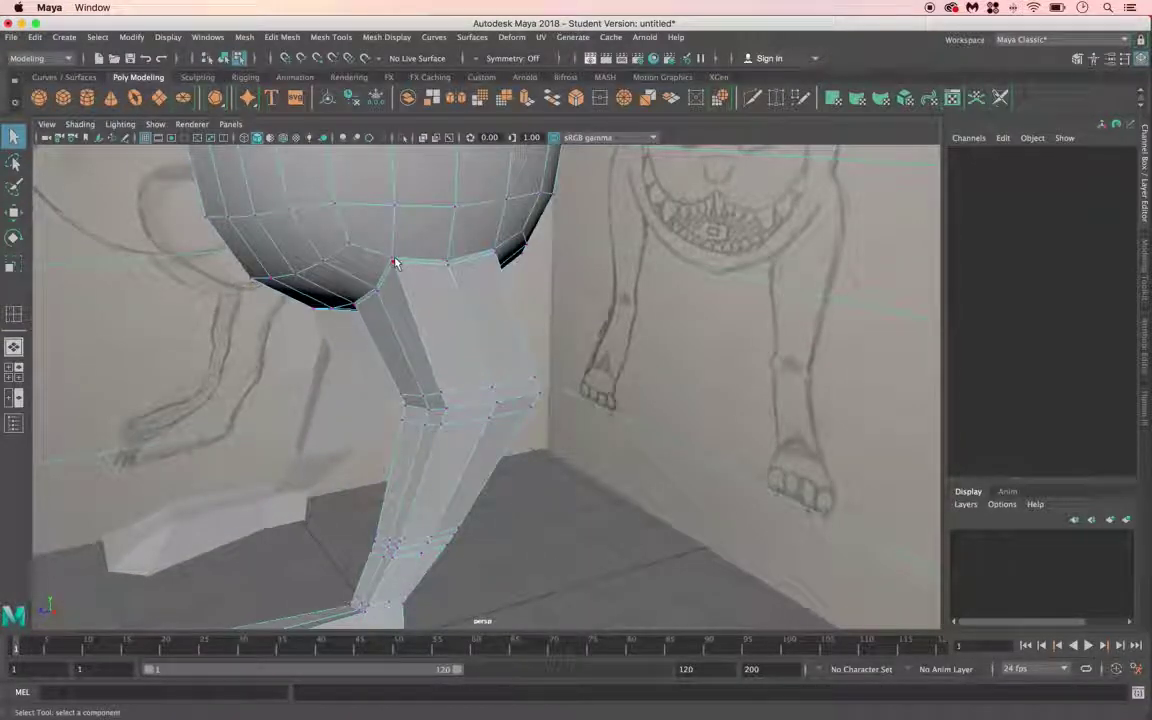
{"action": "left_click", "coordinate": [392, 261]}
{"action": "left_click", "coordinate": [447, 267], "text": "shift"}
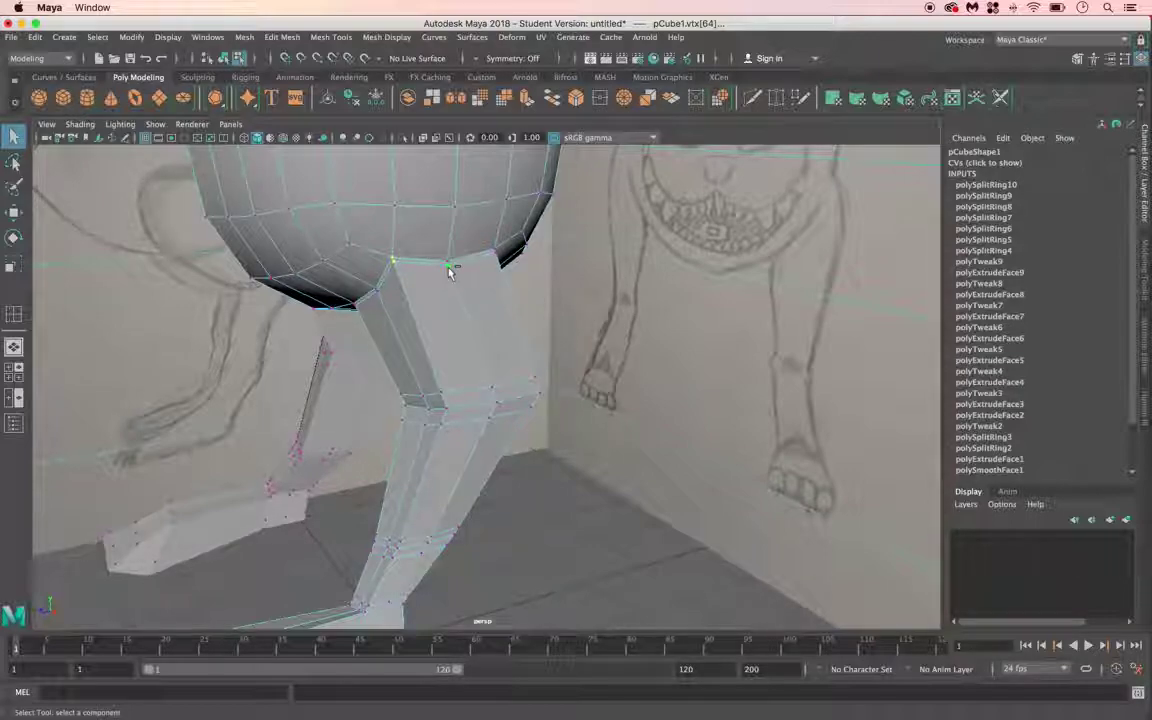
{"action": "left_click", "coordinate": [484, 262], "text": "shift"}
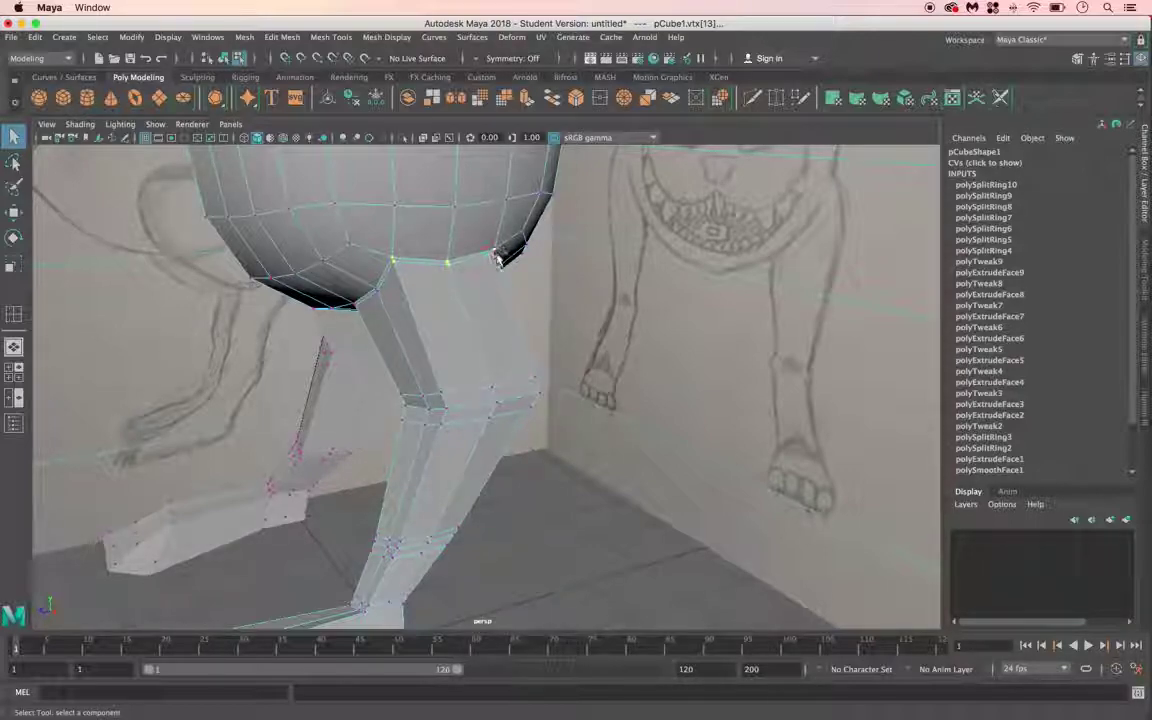
Step: Add the vertices of the three knee edge loops on the outer side of the leg to the selection
{"action": "left_click", "coordinate": [443, 392], "text": "shift"}
{"action": "left_click", "coordinate": [446, 408], "text": "shift"}
{"action": "left_click", "coordinate": [491, 388], "text": "shift"}
{"action": "left_click", "coordinate": [531, 410], "text": "shift"}
{"action": "left_click", "coordinate": [489, 419], "text": "shift"}
{"action": "left_click", "coordinate": [497, 403], "text": "shift"}
{"action": "left_click", "coordinate": [443, 425], "text": "shift"}
Step: Add the outer corner vertices at the ankle bend, above the foot and at the heel to the selection
{"action": "left_click_drag", "start_coordinate": [475, 428], "coordinate": [449, 453], "text": "alt"}
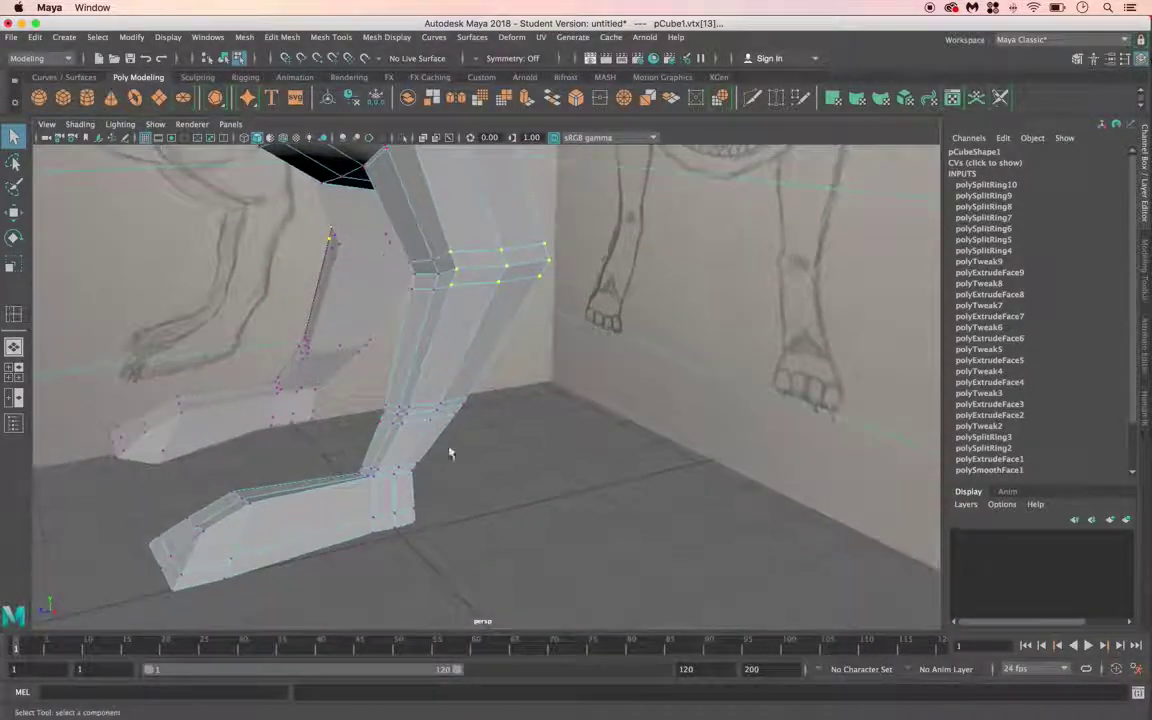
{"action": "left_click", "coordinate": [409, 411], "text": "shift"}
{"action": "left_click", "coordinate": [405, 417], "text": "shift"}
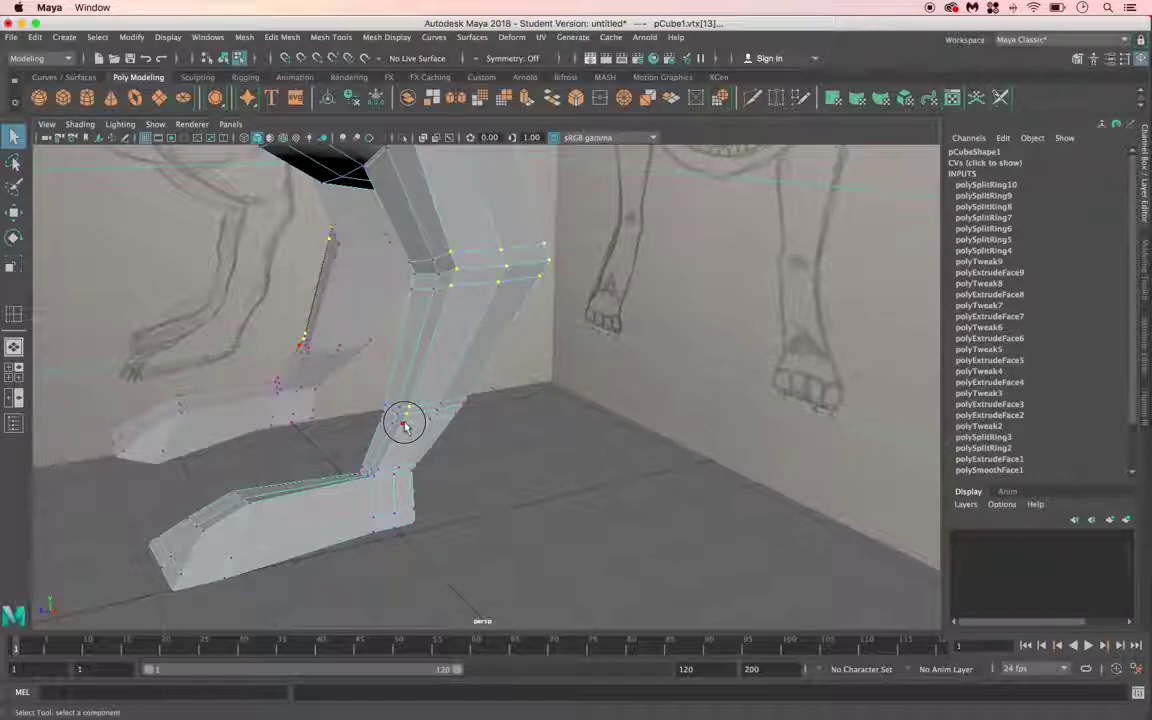
{"action": "left_click", "coordinate": [440, 408], "text": "shift"}
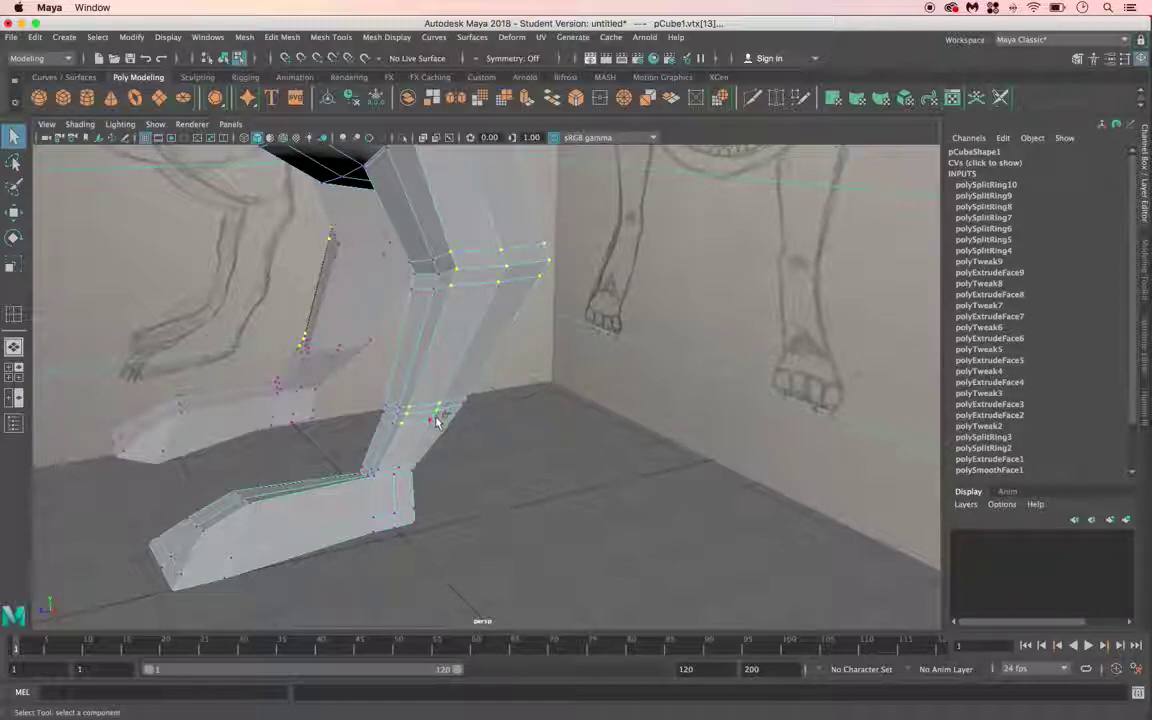
{"action": "left_click", "coordinate": [464, 407], "text": "shift"}
{"action": "left_click", "coordinate": [381, 474], "text": "shift"}
{"action": "left_click", "coordinate": [419, 469], "text": "shift"}
{"action": "left_click", "coordinate": [373, 516], "text": "shift"}
Step: Remove the middle vertices at the knee and at the top of the leg from the selection, keeping the corner vertices
{"action": "left_click", "coordinate": [505, 249], "text": "shift"}
{"action": "left_click_drag", "start_coordinate": [507, 272], "coordinate": [506, 280], "text": "alt"}
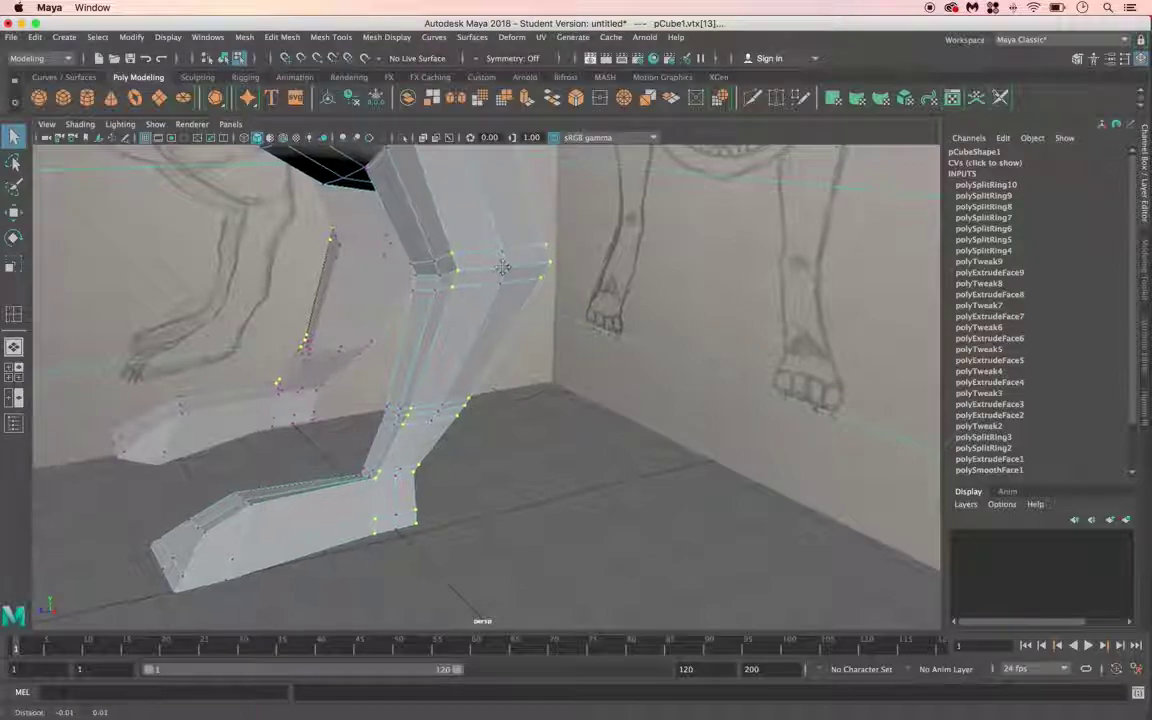
{"action": "middle_click_drag", "start_coordinate": [506, 280], "coordinate": [508, 373], "text": "alt"}
{"action": "scroll", "coordinate": [508, 373], "scroll_direction": "down", "scroll_amount": 2}
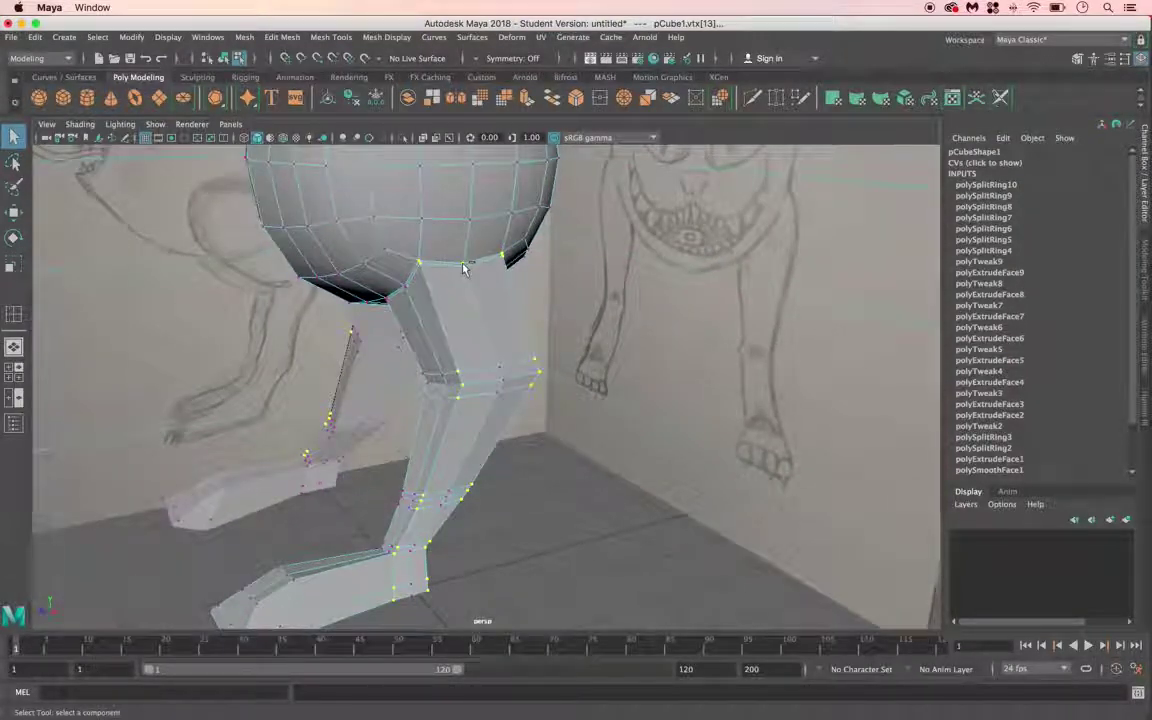
{"action": "scroll", "coordinate": [466, 272], "scroll_direction": "down", "scroll_amount": 3}
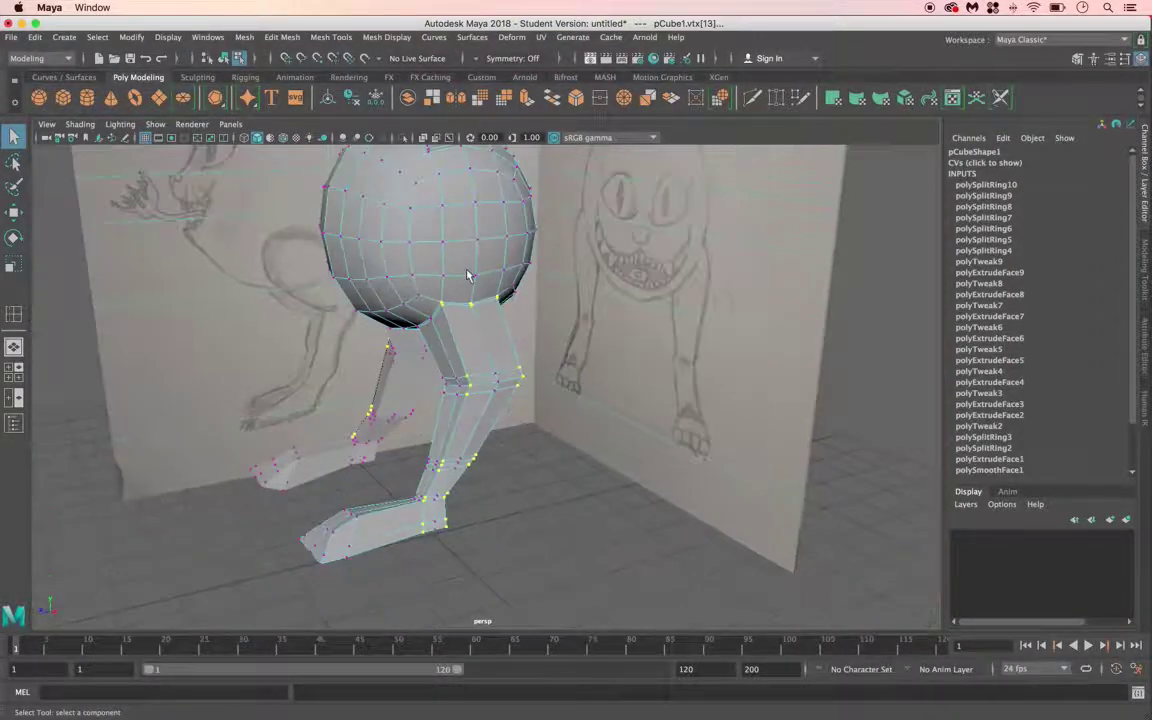
{"action": "scroll", "coordinate": [468, 275], "scroll_direction": "up", "scroll_amount": 7}
{"action": "scroll", "coordinate": [475, 264], "scroll_direction": "down", "scroll_amount": 3}
{"action": "middle_click_drag", "start_coordinate": [476, 267], "coordinate": [468, 352], "text": "alt"}
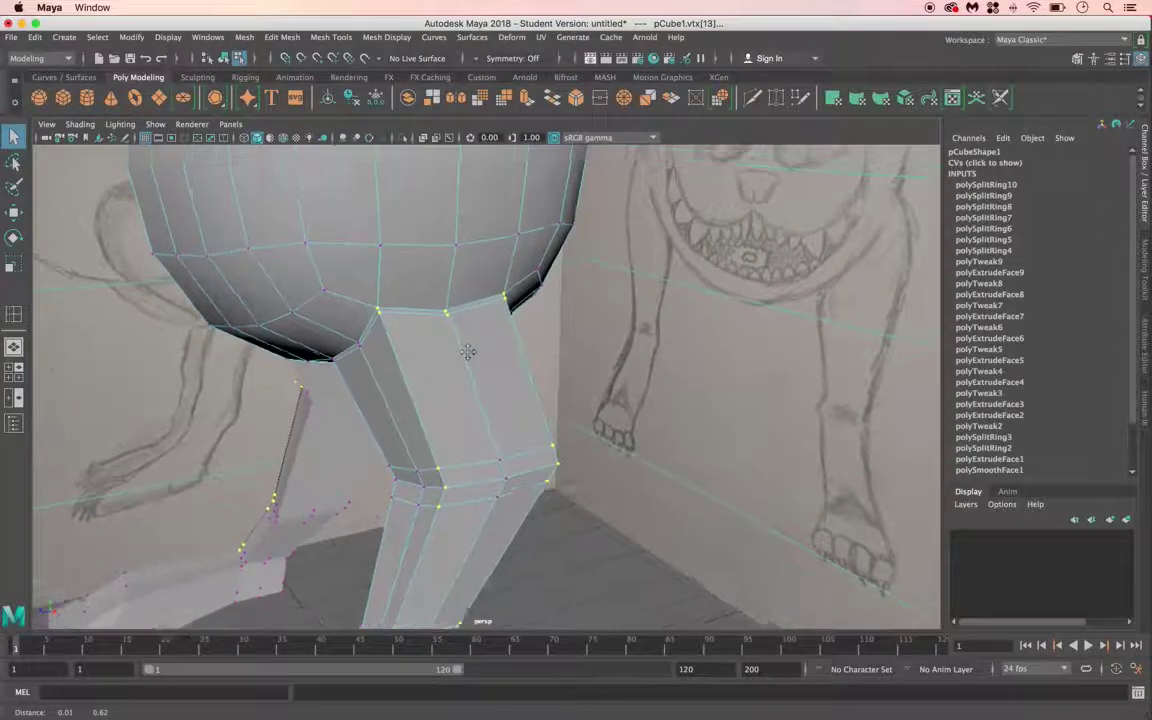
{"action": "scroll", "coordinate": [468, 340], "scroll_direction": "up", "scroll_amount": 6}
{"action": "left_click", "coordinate": [409, 246]}
Step: Add the corner vertices at the top and knee on the inner side of the leg to the selection
{"action": "left_click_drag", "start_coordinate": [418, 376], "coordinate": [584, 334], "text": "alt"}
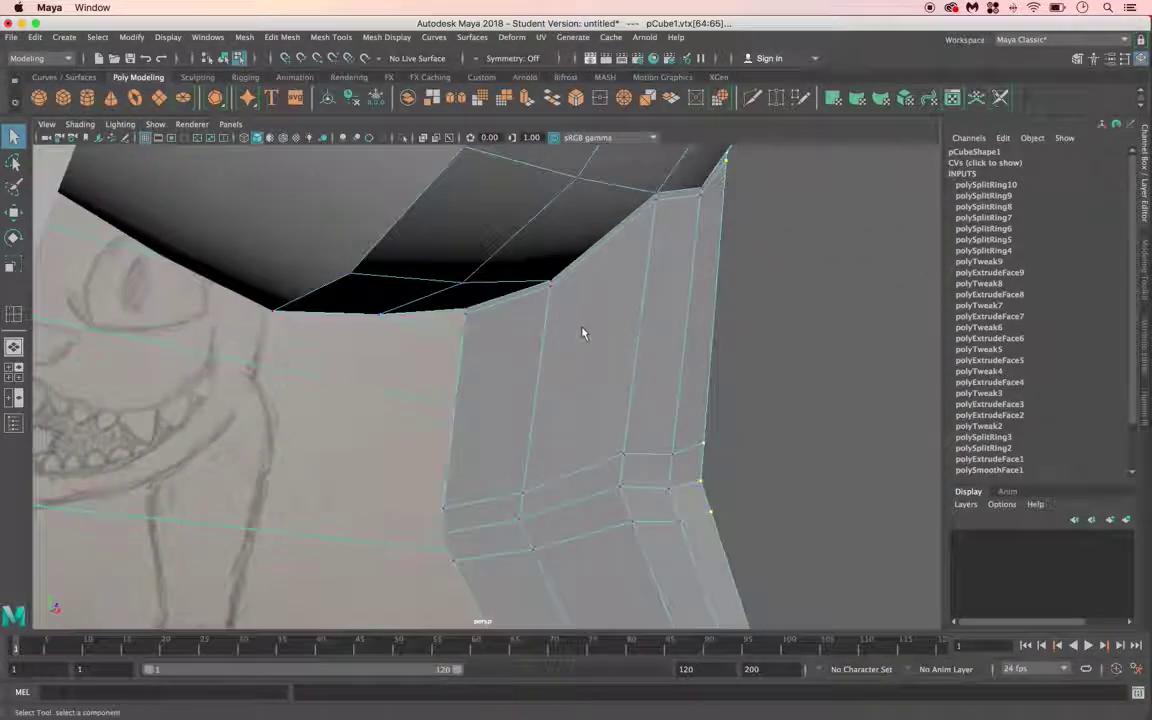
{"action": "left_click", "coordinate": [657, 196]}
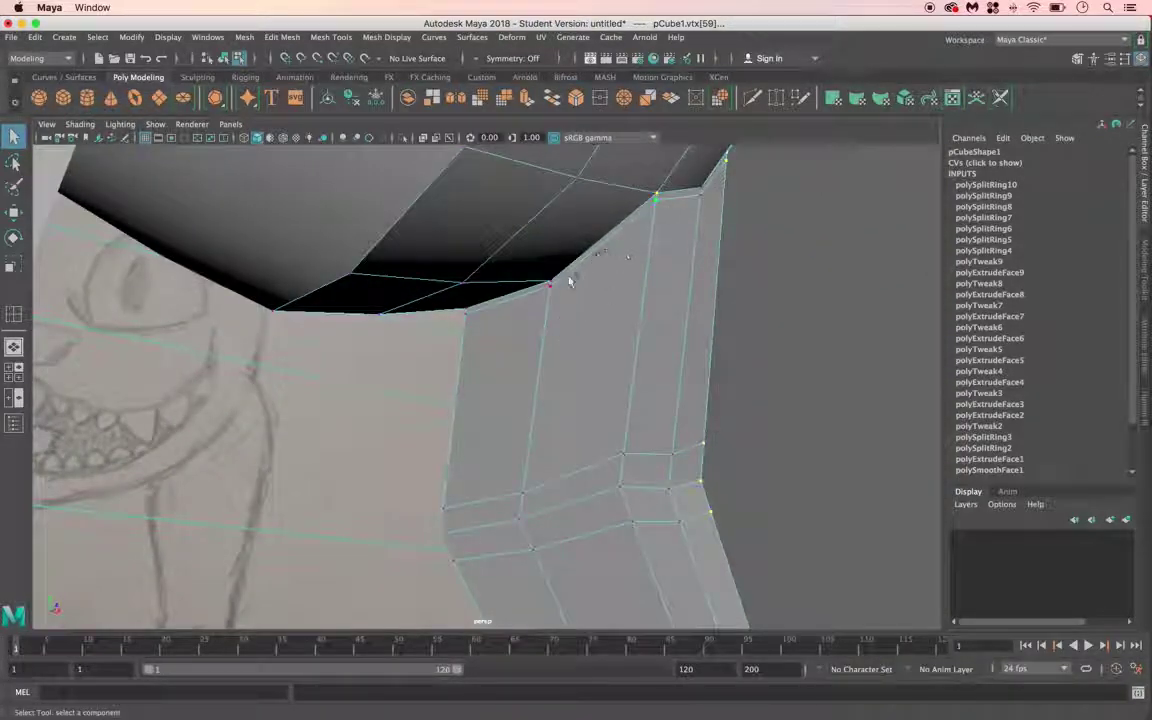
{"action": "left_click", "coordinate": [467, 313], "text": "shift"}
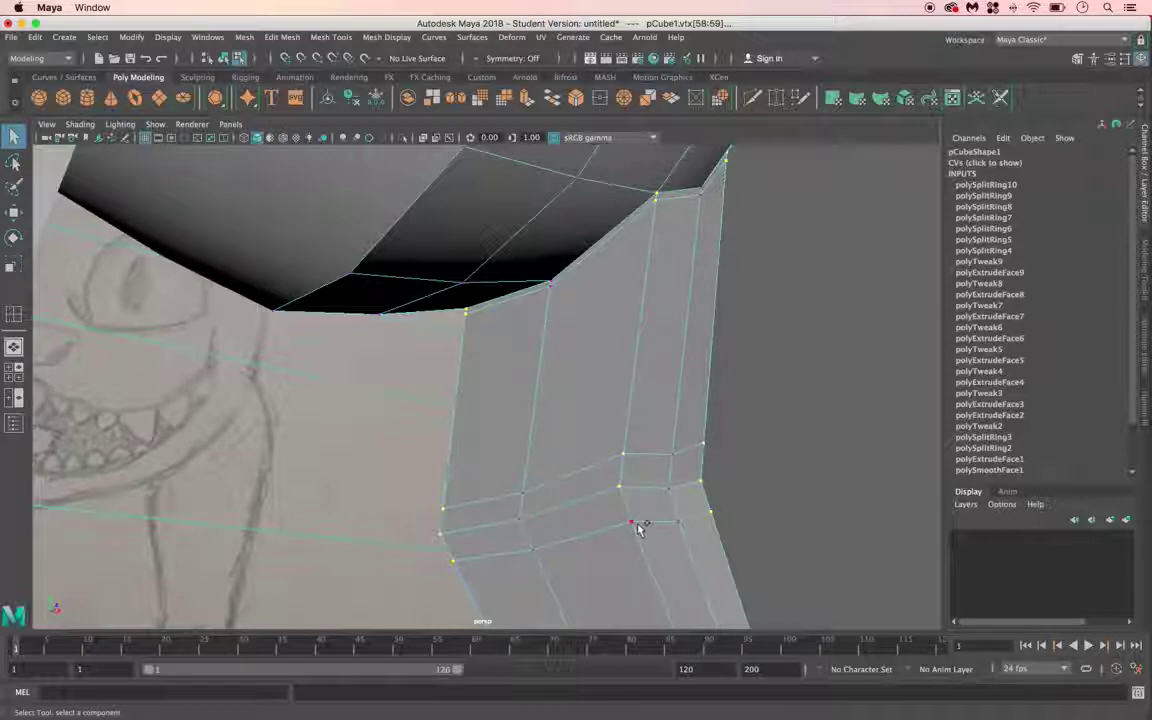
{"action": "left_click_drag", "start_coordinate": [617, 506], "coordinate": [567, 312], "text": "alt"}
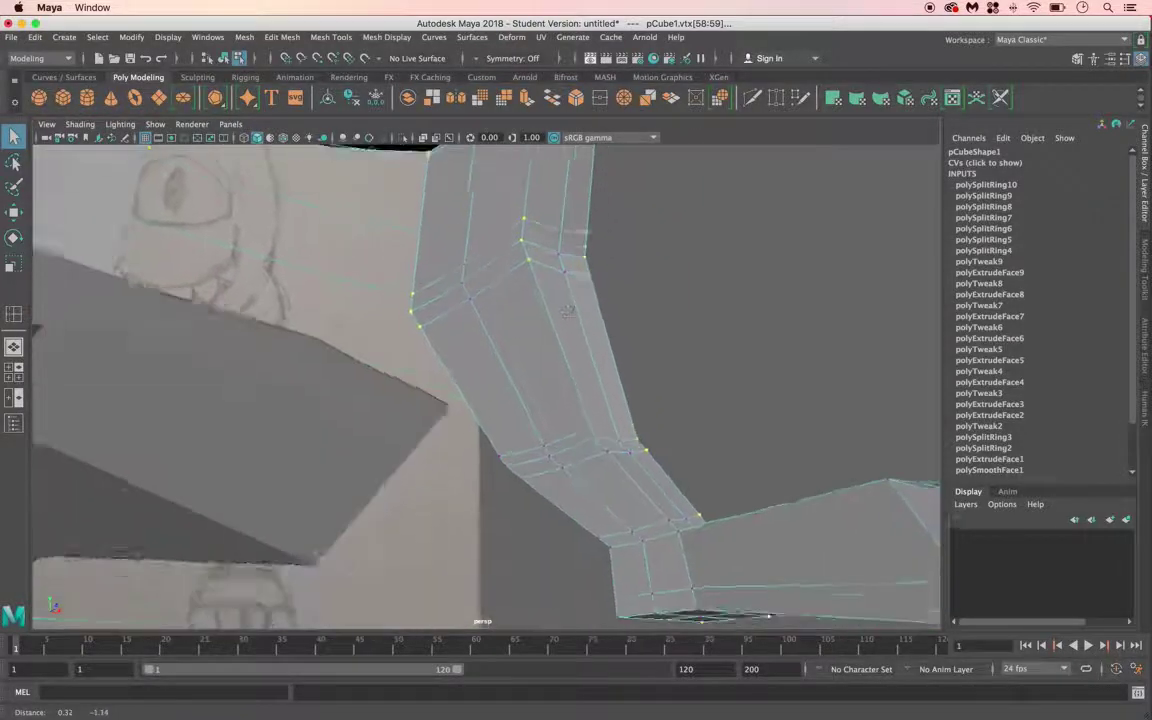
{"action": "middle_click_drag", "start_coordinate": [568, 312], "coordinate": [586, 303], "text": "alt"}
{"action": "scroll", "coordinate": [586, 303], "scroll_direction": "down", "scroll_amount": 3}
{"action": "scroll", "coordinate": [580, 376], "scroll_direction": "down", "scroll_amount": 5}
{"action": "scroll", "coordinate": [580, 376], "scroll_direction": "up", "scroll_amount": 8}
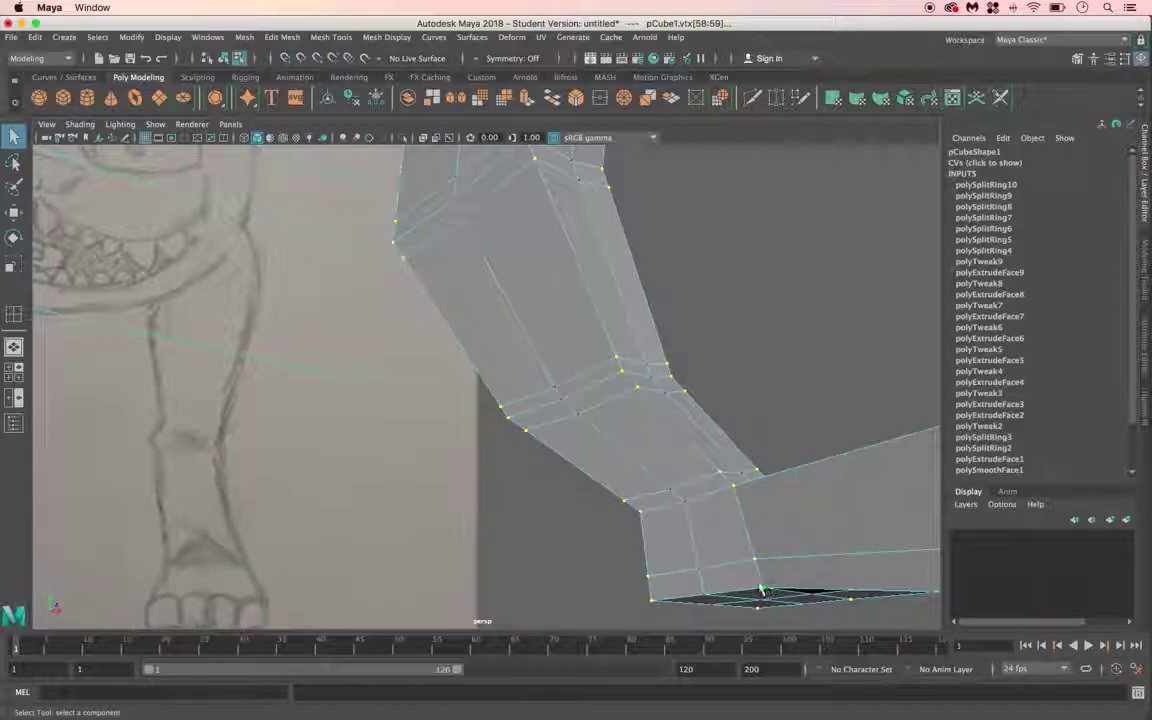
Step: Scale the selected corner vertices of the leg to adjust its thickness, and clear the selection
{"action": "left_click", "coordinate": [14, 264]}
{"action": "left_click_drag", "start_coordinate": [566, 324], "coordinate": [380, 350], "text": "alt"}
{"action": "mouse_move", "coordinate": [258, 326]}
{"action": "left_mouse_down"}
{"action": "mouse_move", "coordinate": [278, 327]}
{"action": "mouse_move", "coordinate": [266, 333]}
{"action": "left_mouse_up"}
{"action": "left_click_drag", "start_coordinate": [316, 451], "coordinate": [425, 425], "text": "alt"}
{"action": "left_click_drag", "start_coordinate": [510, 303], "coordinate": [430, 381]}
{"action": "left_click", "coordinate": [547, 397]}
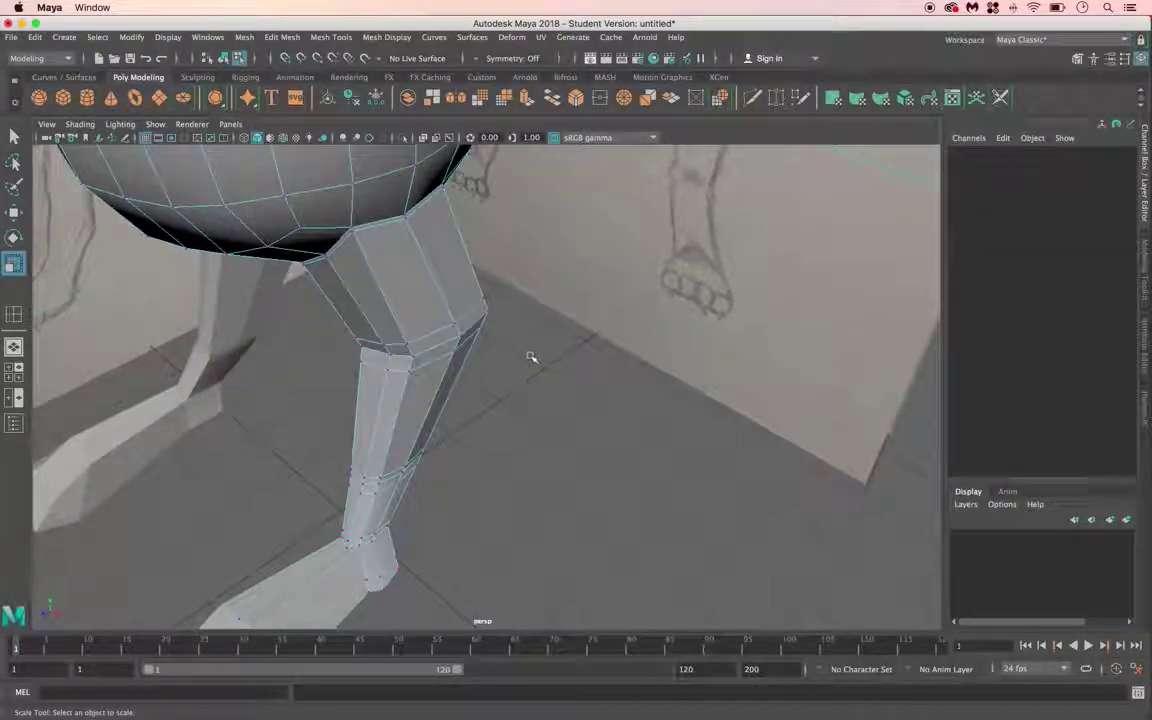
Step: Preview the smoothed mesh to examine the knee and upper thigh, and return to the unsmoothed display
{"action": "key", "text": "3"}
{"action": "mouse_move", "coordinate": [437, 390]}
{"action": "left_mouse_down", "text": "alt"}
{"action": "mouse_move", "coordinate": [342, 381]}
{"action": "mouse_move", "coordinate": [324, 296]}
{"action": "mouse_move", "coordinate": [419, 275]}
{"action": "mouse_move", "coordinate": [561, 309]}
{"action": "mouse_move", "coordinate": [465, 342]}
{"action": "mouse_move", "coordinate": [309, 347]}
{"action": "mouse_move", "coordinate": [273, 363]}
{"action": "mouse_move", "coordinate": [329, 386]}
{"action": "mouse_move", "coordinate": [298, 338]}
{"action": "mouse_move", "coordinate": [329, 198]}
{"action": "mouse_move", "coordinate": [288, 342]}
{"action": "mouse_move", "coordinate": [324, 362]}
{"action": "mouse_move", "coordinate": [445, 378]}
{"action": "mouse_move", "coordinate": [495, 368]}
{"action": "left_mouse_up", "text": "alt"}
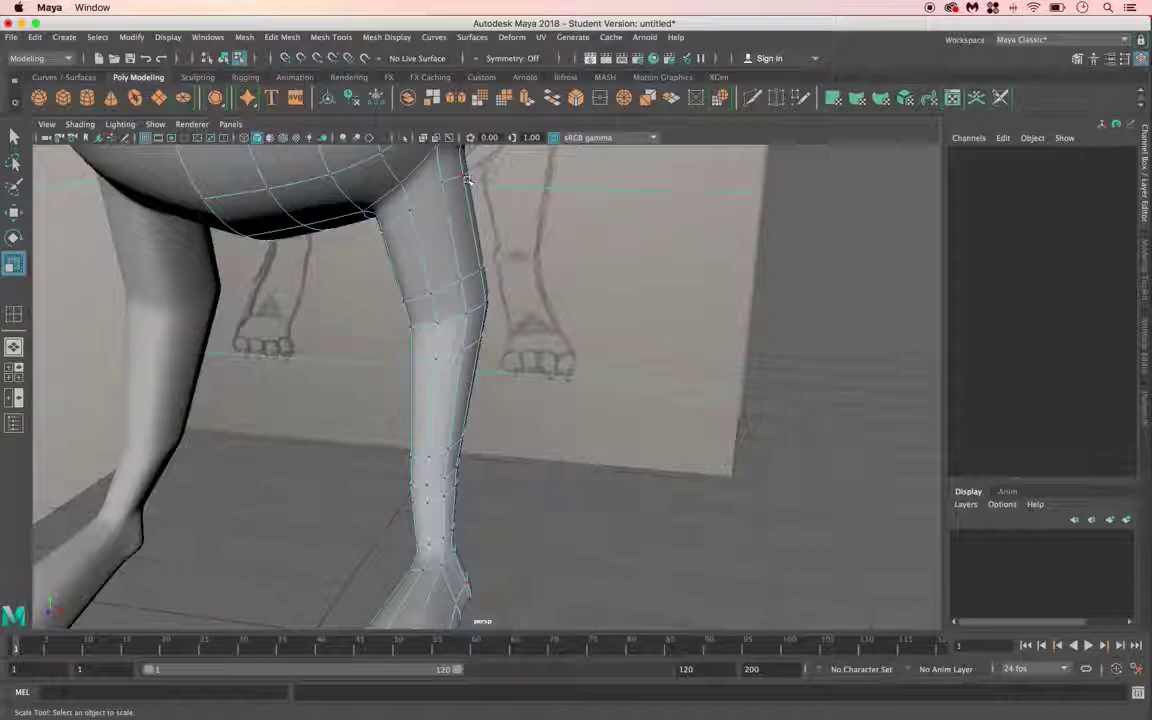
{"action": "middle_click_drag", "start_coordinate": [476, 250], "coordinate": [451, 373], "text": "alt"}
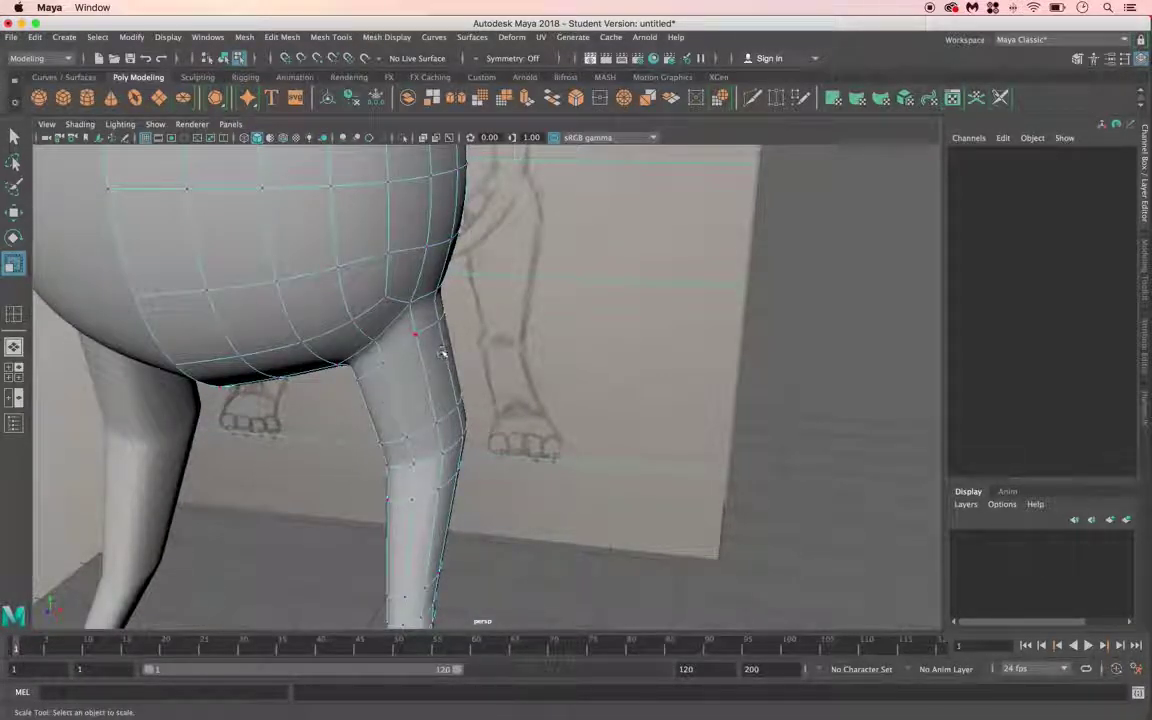
{"action": "key", "text": "w"}
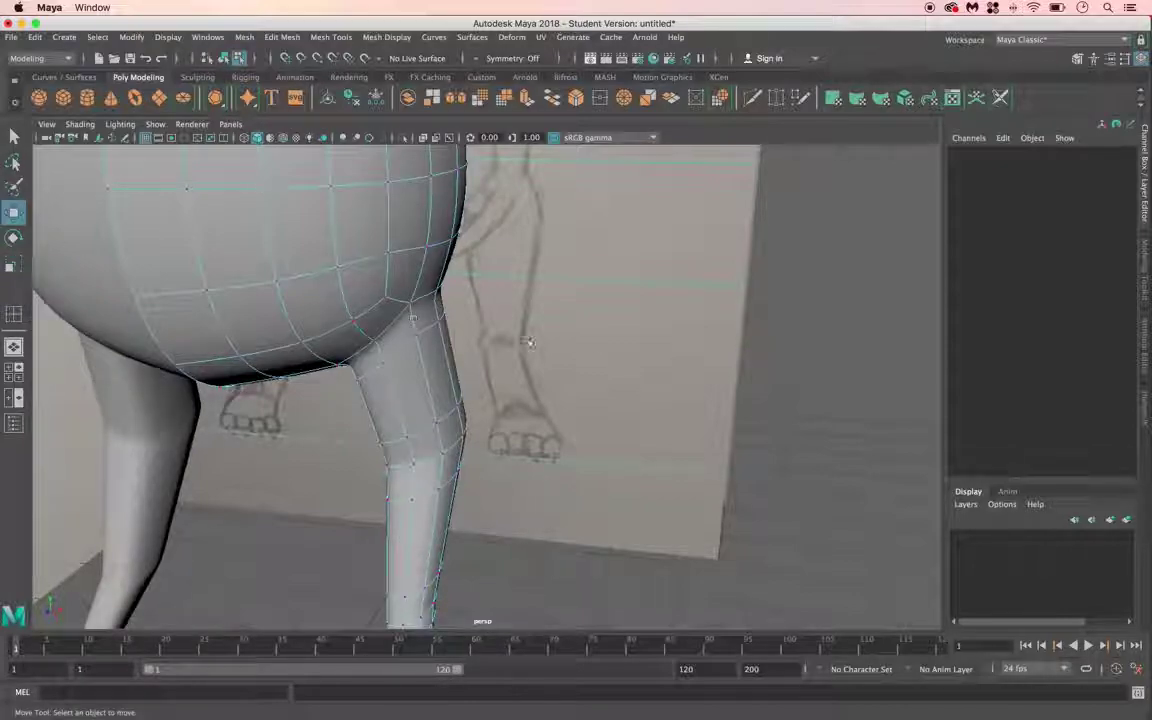
{"action": "left_click", "coordinate": [416, 338]}
{"action": "left_click", "coordinate": [623, 354]}
{"action": "key", "text": "1"}
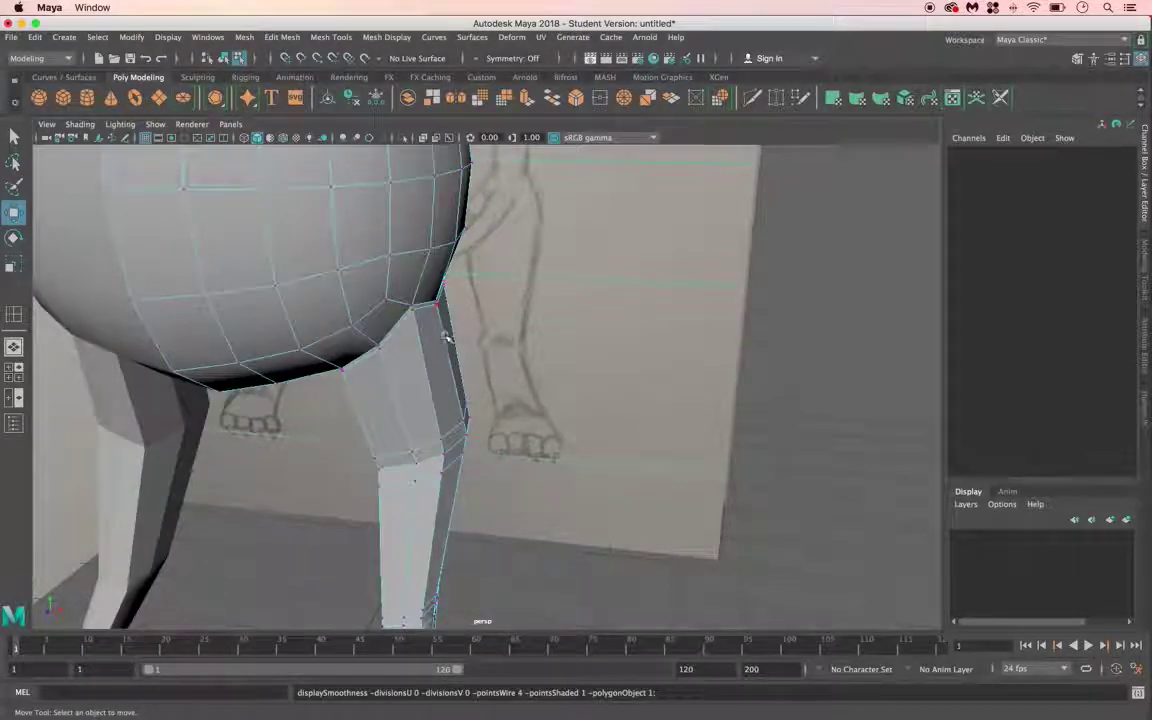
Step: Insert an edge loop around the middle of the thigh, between hip and knee, and check it in the smooth preview
{"action": "left_click", "coordinate": [282, 37]}
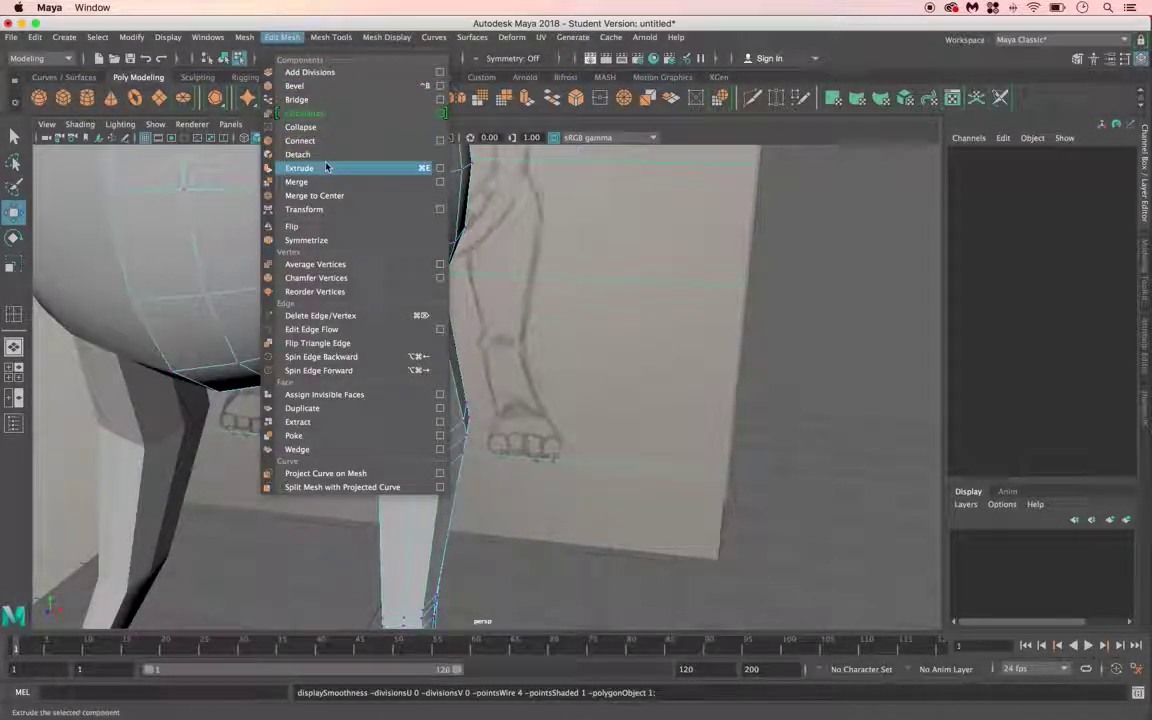
{"action": "mouse_move", "coordinate": [330, 37]}
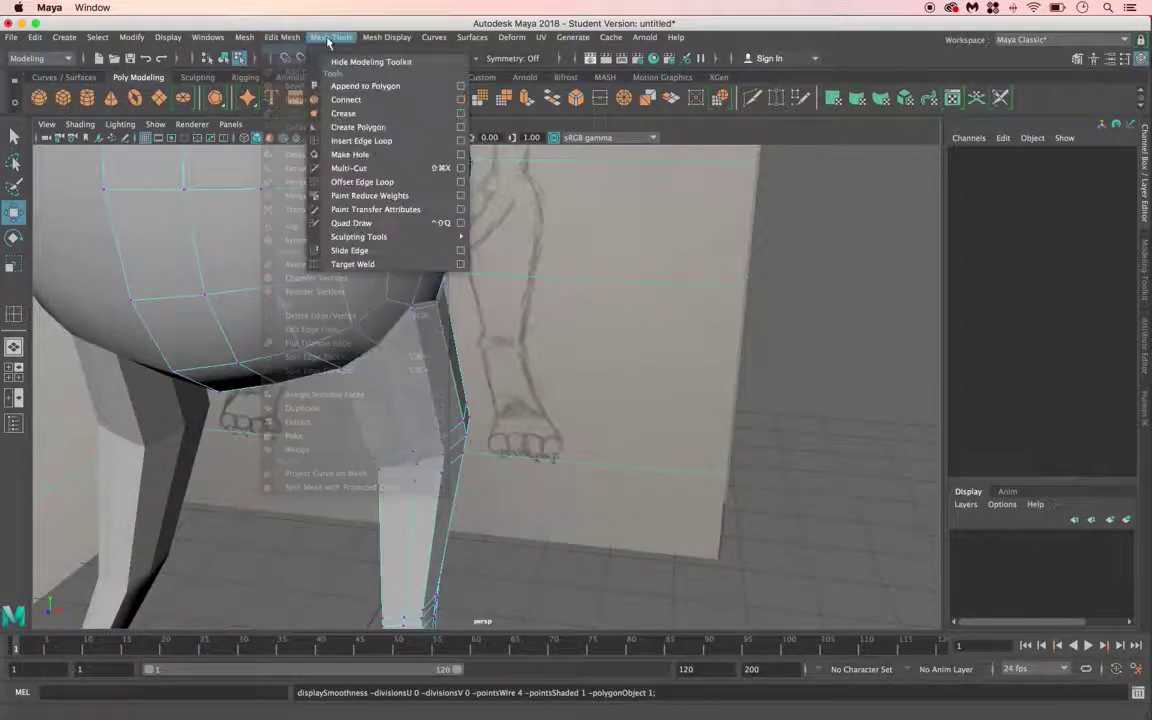
{"action": "left_click", "coordinate": [365, 142]}
{"action": "left_click_drag", "start_coordinate": [428, 374], "coordinate": [431, 372]}
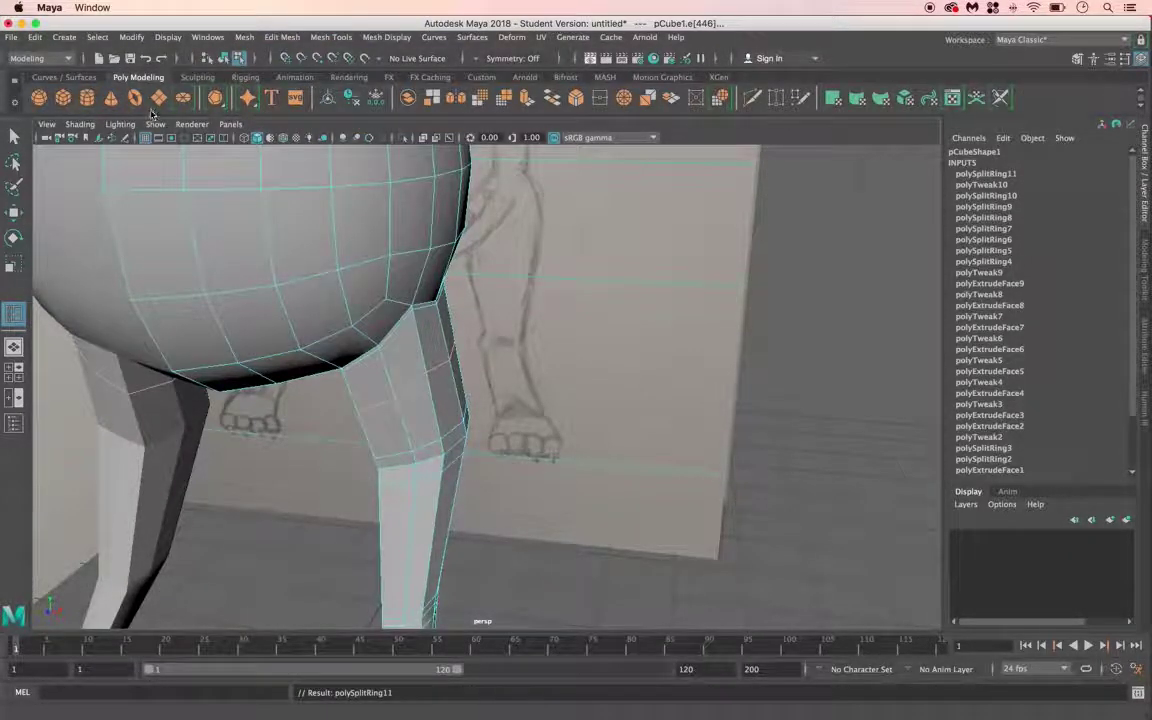
{"action": "key", "text": "3"}
{"action": "key", "text": "1"}
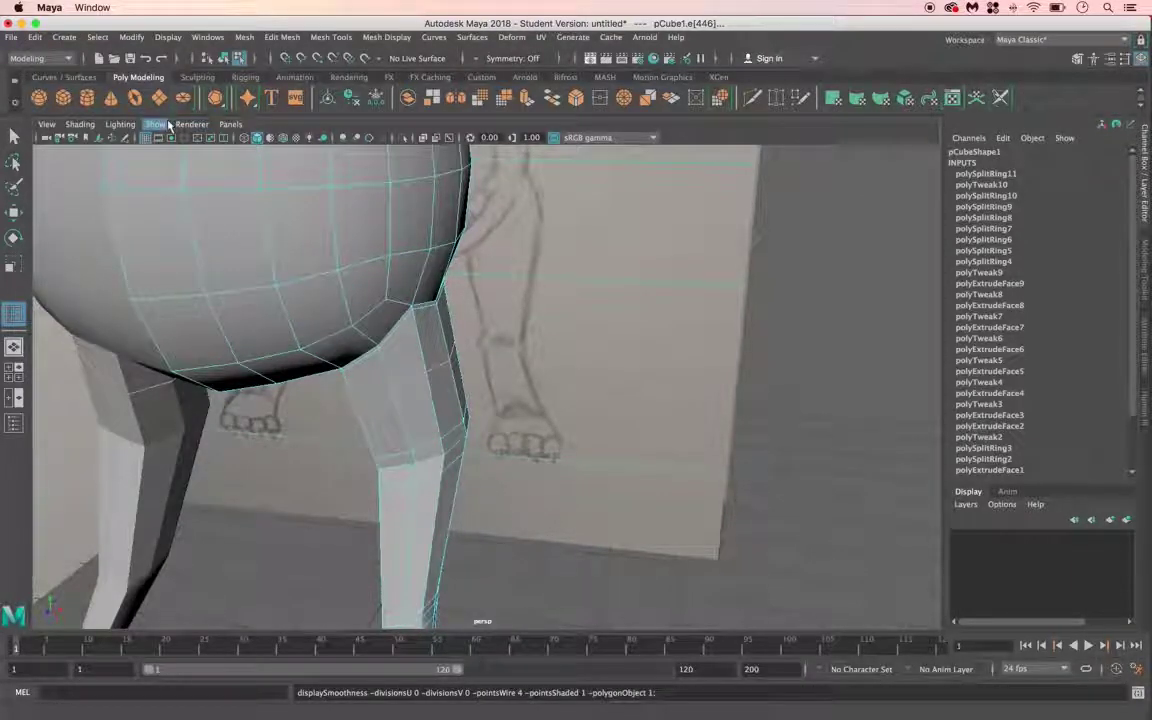
Step: Select the three outer vertices of the thigh's middle edge loop and move them up and outward from the leg
{"action": "right_click_drag", "start_coordinate": [441, 373], "coordinate": [377, 318]}
{"action": "left_click", "coordinate": [12, 136]}
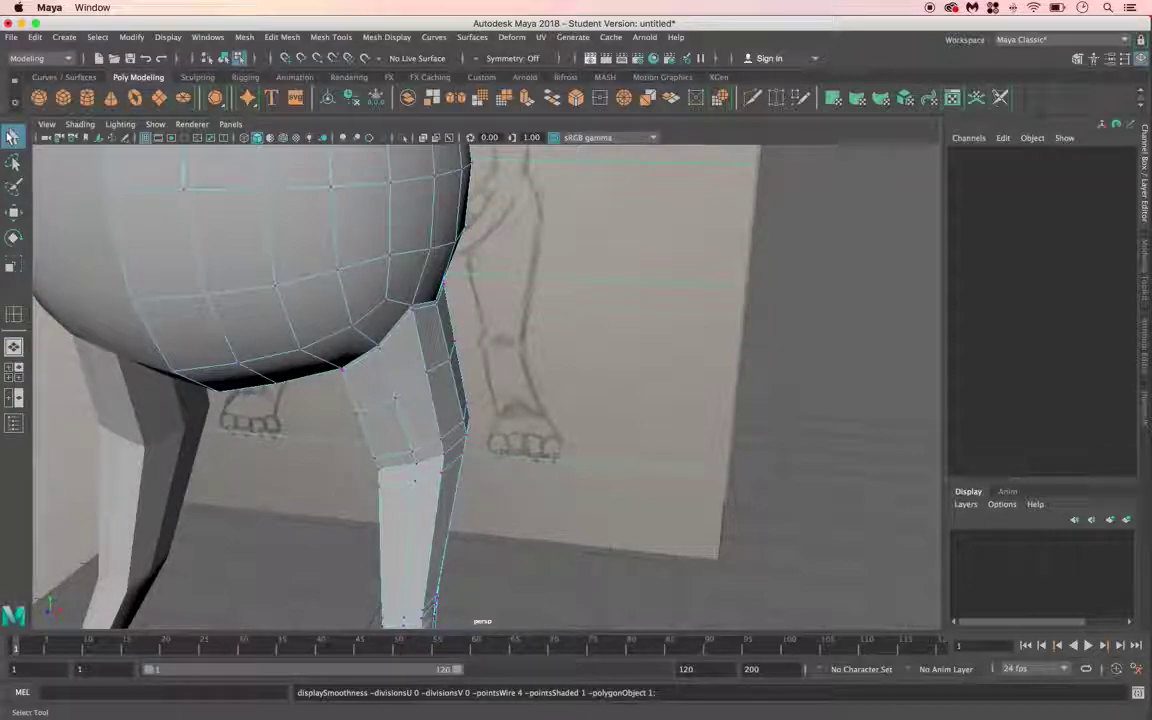
{"action": "left_click", "coordinate": [445, 373]}
{"action": "left_click_drag", "start_coordinate": [449, 373], "coordinate": [419, 360], "text": "alt"}
{"action": "left_click", "coordinate": [411, 355], "text": "shift"}
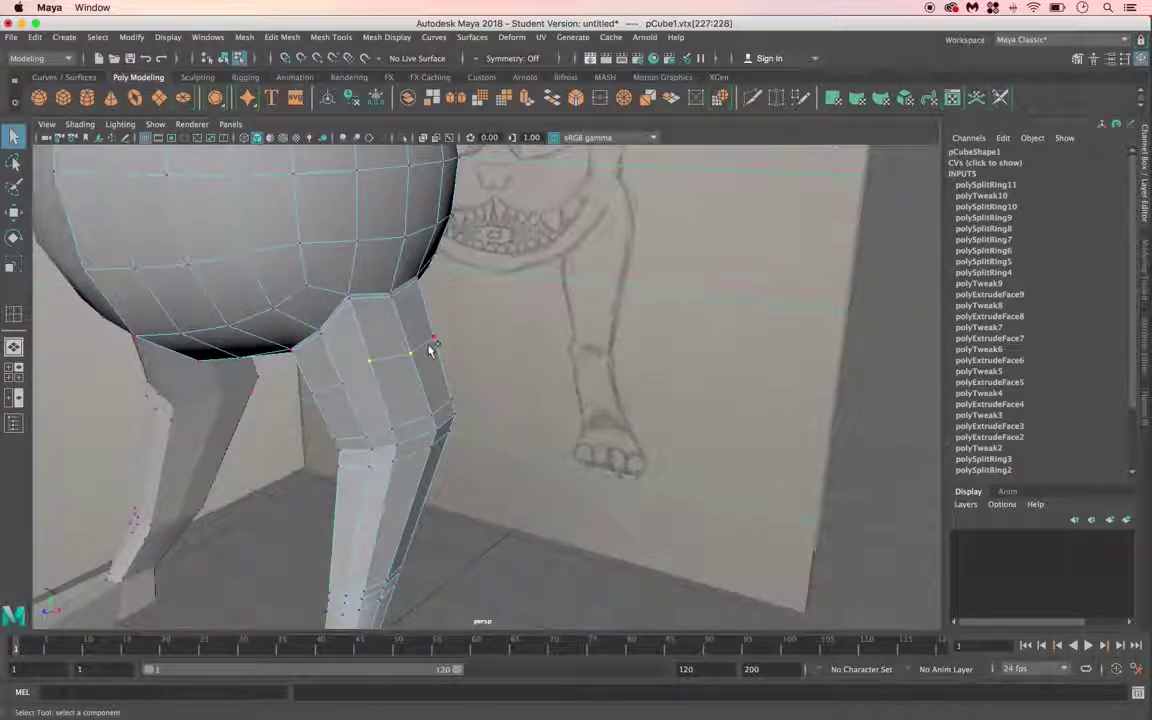
{"action": "left_click_drag", "start_coordinate": [432, 360], "coordinate": [549, 326], "text": "alt"}
{"action": "left_click", "coordinate": [14, 212]}
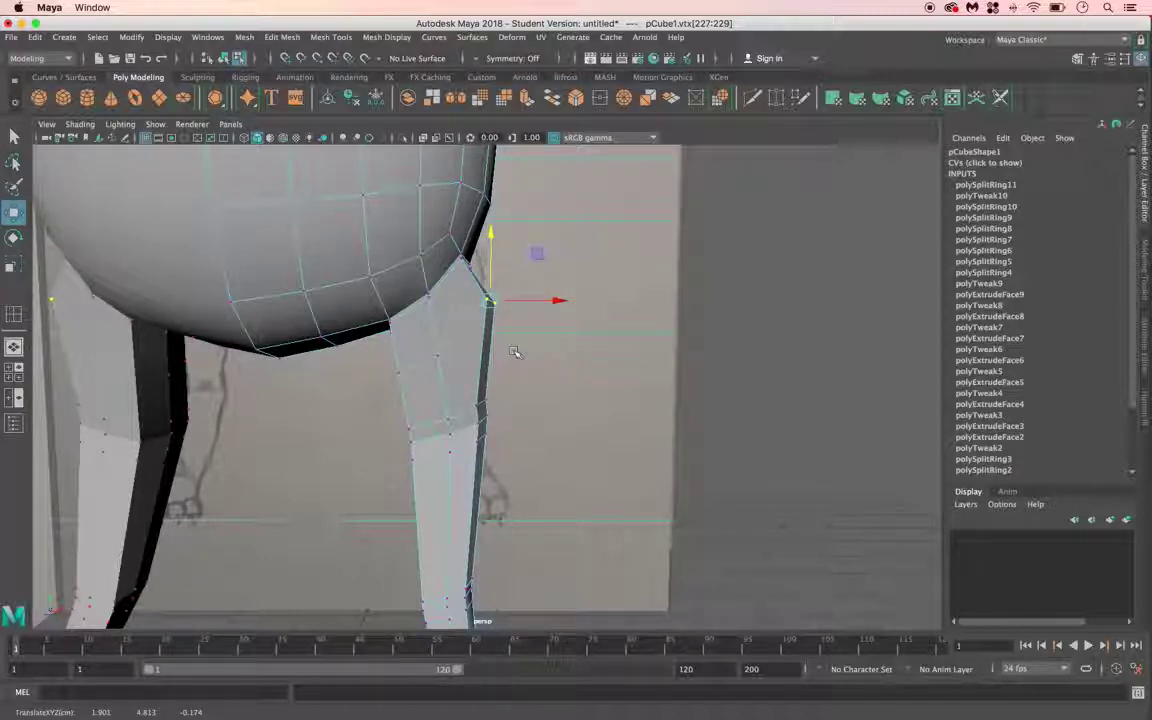
{"action": "left_click", "coordinate": [827, 366]}
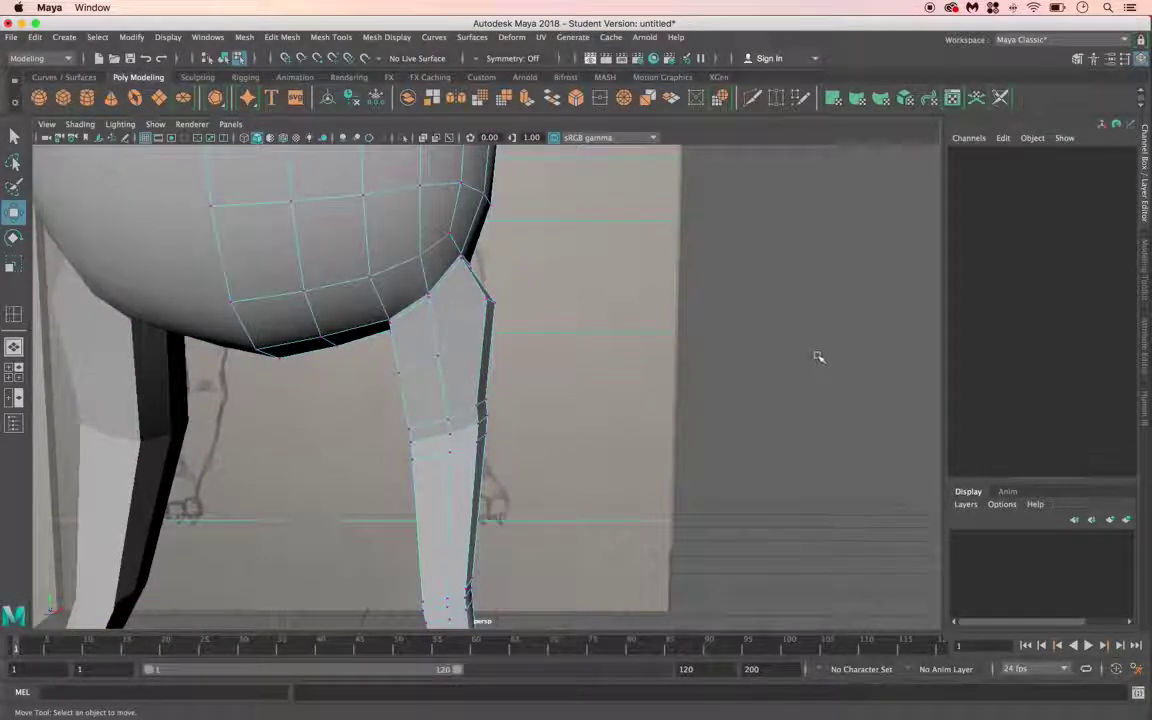
Step: Display the mesh smoothed and select the outer vertices just above the knee and on the thigh's middle edge loop
{"action": "key", "text": "3"}
{"action": "mouse_move", "coordinate": [482, 416]}
{"action": "left_mouse_down", "text": "alt"}
{"action": "mouse_move", "coordinate": [406, 417]}
{"action": "mouse_move", "coordinate": [518, 411]}
{"action": "mouse_move", "coordinate": [489, 411]}
{"action": "left_mouse_up", "text": "alt"}
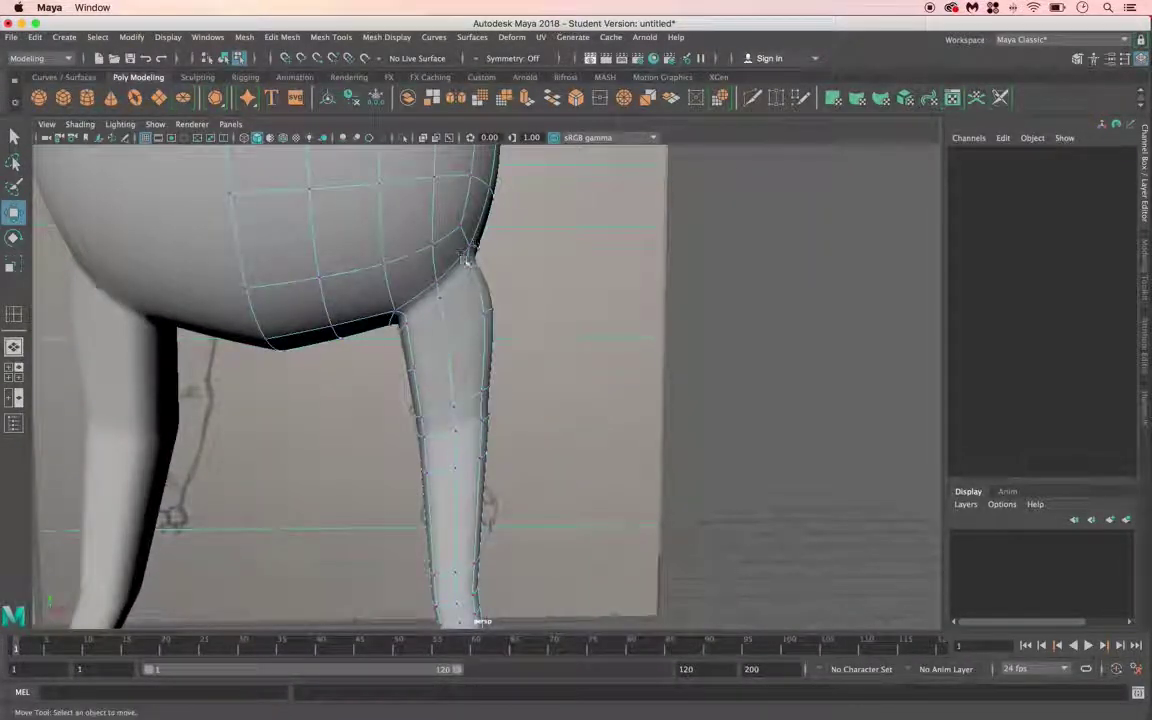
{"action": "left_click_drag", "start_coordinate": [490, 291], "coordinate": [420, 356], "text": "alt"}
{"action": "left_click_drag", "start_coordinate": [692, 162], "coordinate": [644, 197], "text": "alt"}
{"action": "mouse_move", "coordinate": [540, 342]}
{"action": "left_mouse_down", "text": "alt"}
{"action": "mouse_move", "coordinate": [609, 319]}
{"action": "mouse_move", "coordinate": [520, 338]}
{"action": "left_mouse_up", "text": "alt"}
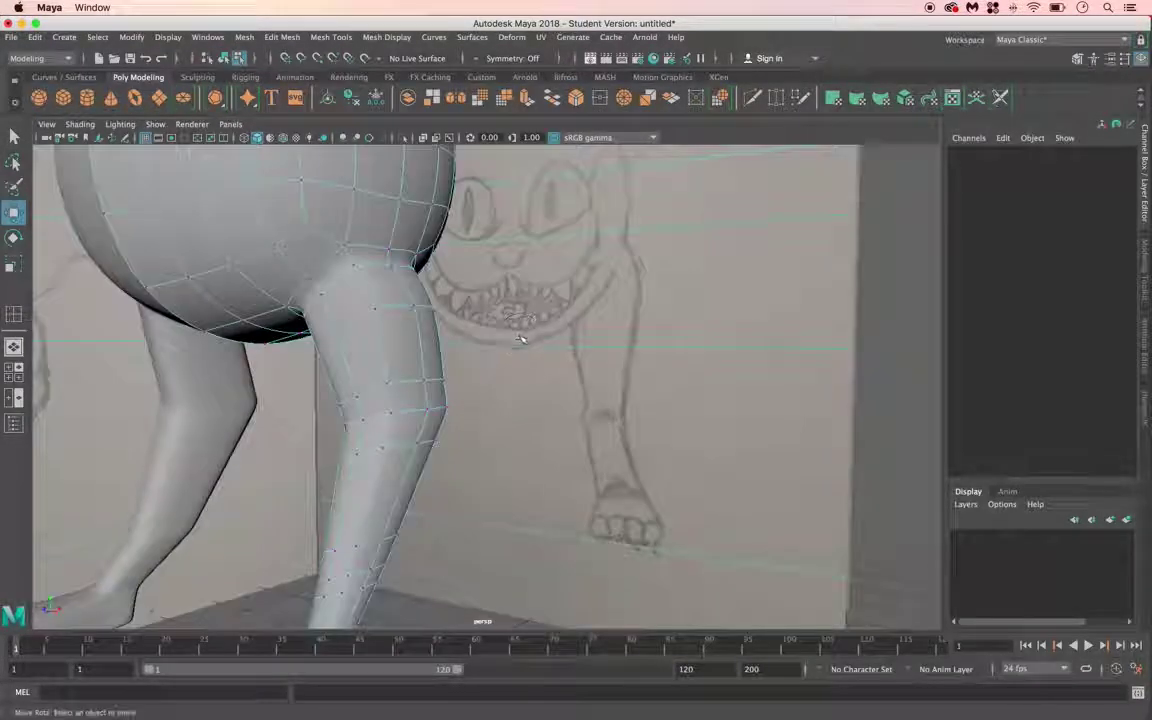
{"action": "left_click", "coordinate": [390, 386]}
{"action": "left_click", "coordinate": [449, 382], "text": "shift"}
{"action": "mouse_move", "coordinate": [449, 382]}
{"action": "left_mouse_down", "text": "alt"}
{"action": "mouse_move", "coordinate": [442, 390]}
{"action": "mouse_move", "coordinate": [488, 393]}
{"action": "mouse_move", "coordinate": [451, 392]}
{"action": "left_mouse_up", "text": "alt"}
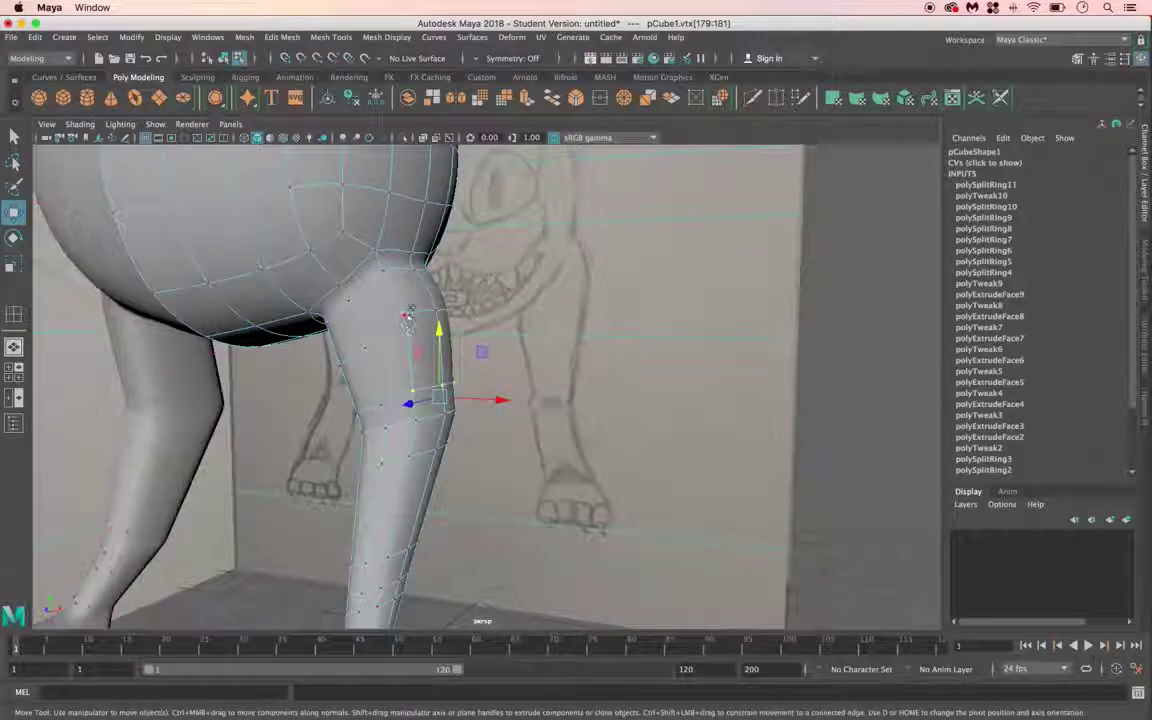
{"action": "left_click_drag", "start_coordinate": [440, 316], "coordinate": [392, 318], "text": "shift"}
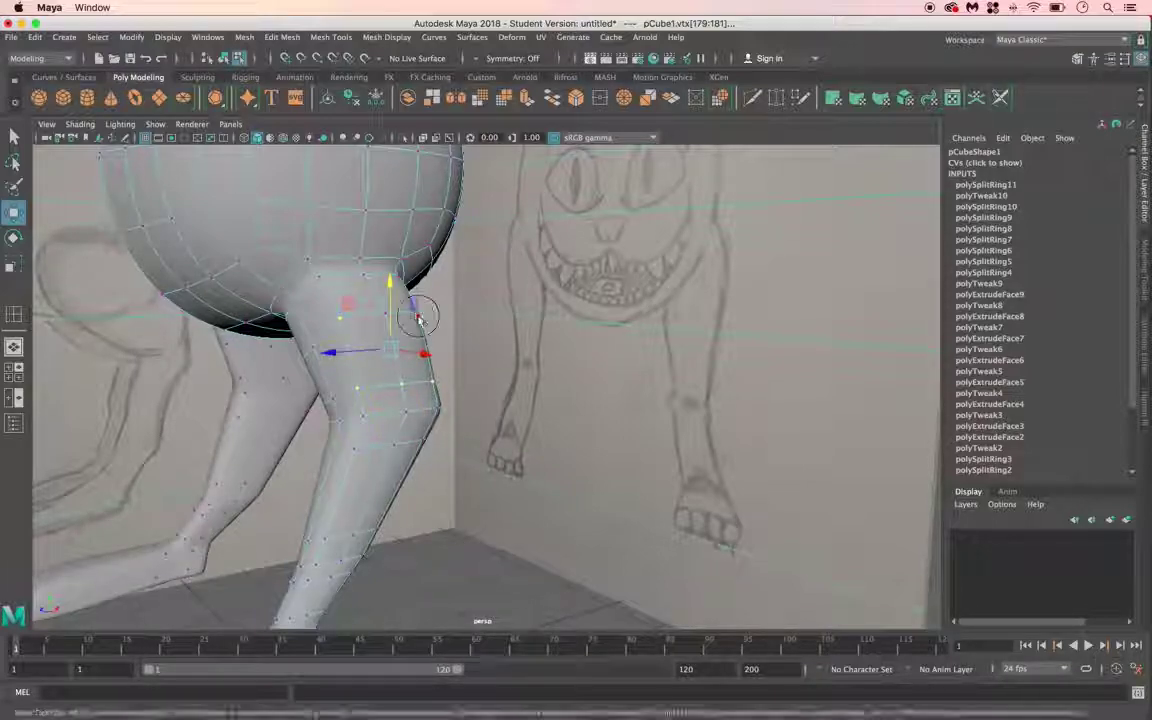
Step: Move the selected outer thigh vertices sideways and slightly upward to shape the thigh, and clear the selection
{"action": "scroll", "coordinate": [402, 315], "scroll_direction": "down", "scroll_amount": 3}
{"action": "scroll", "coordinate": [402, 317], "scroll_direction": "up", "scroll_amount": 3}
{"action": "scroll", "coordinate": [402, 318], "scroll_direction": "up", "scroll_amount": 3}
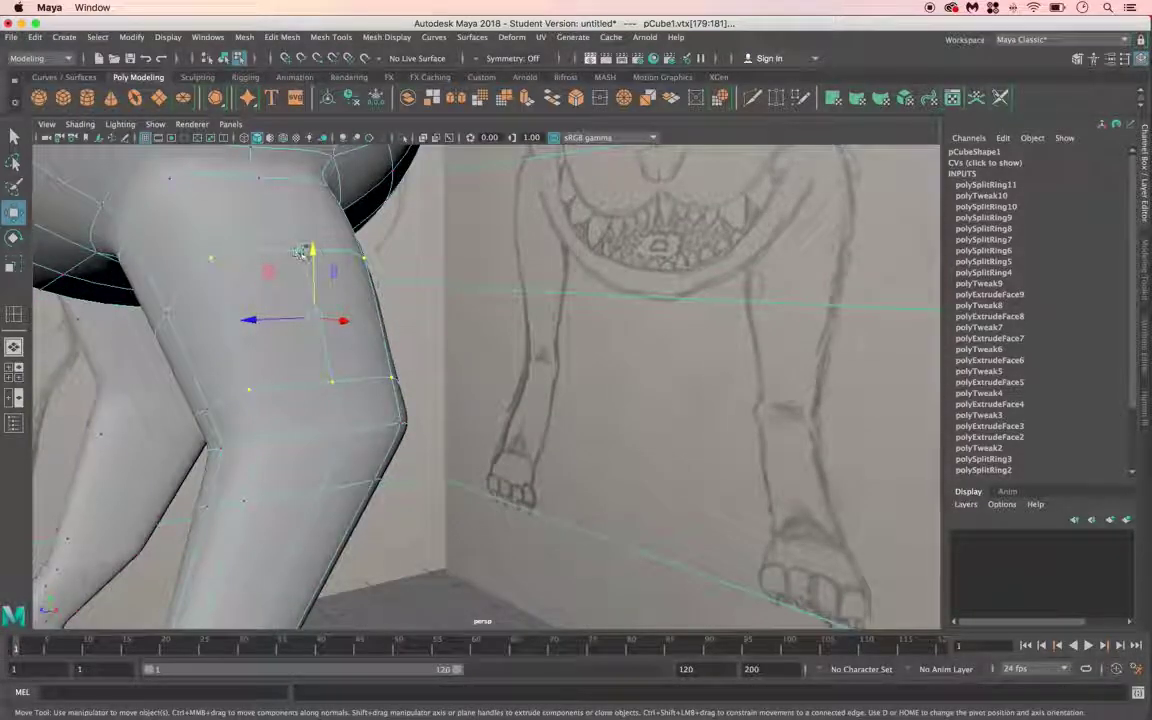
{"action": "left_click_drag", "start_coordinate": [314, 357], "coordinate": [561, 302], "text": "alt"}
{"action": "scroll", "coordinate": [546, 340], "scroll_direction": "down", "scroll_amount": 3}
{"action": "scroll", "coordinate": [547, 337], "scroll_direction": "up", "scroll_amount": 7}
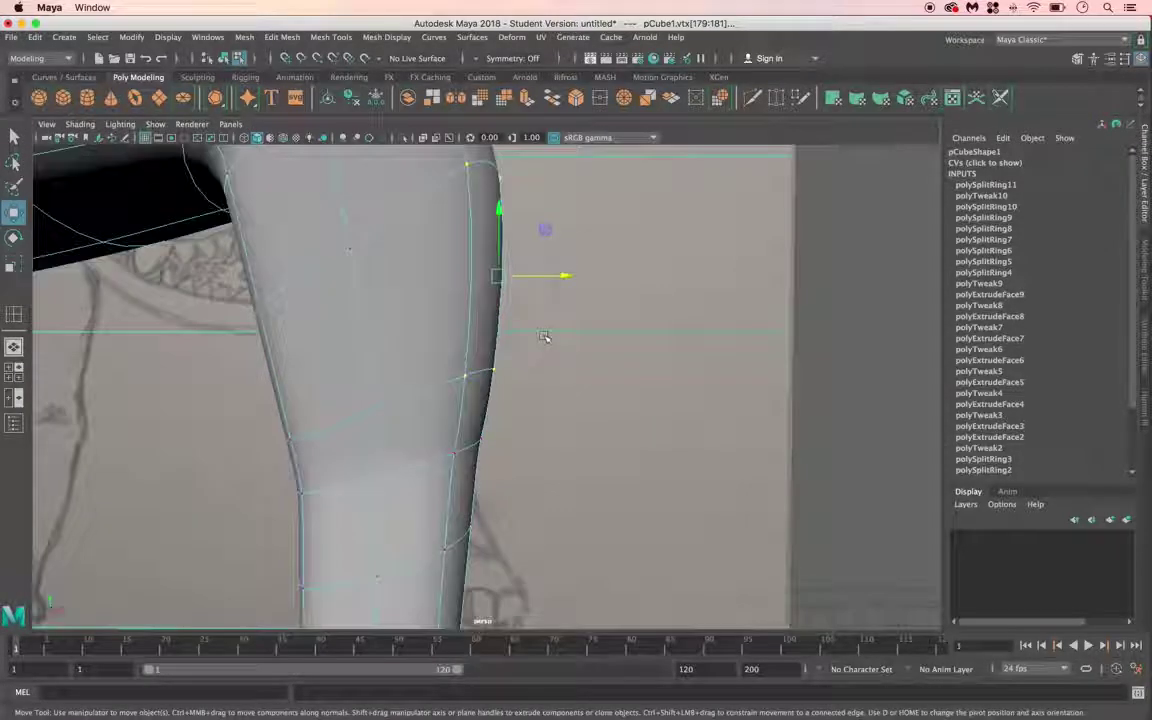
{"action": "scroll", "coordinate": [545, 334], "scroll_direction": "down", "scroll_amount": 7}
{"action": "left_click_drag", "start_coordinate": [544, 333], "coordinate": [492, 278], "text": "alt"}
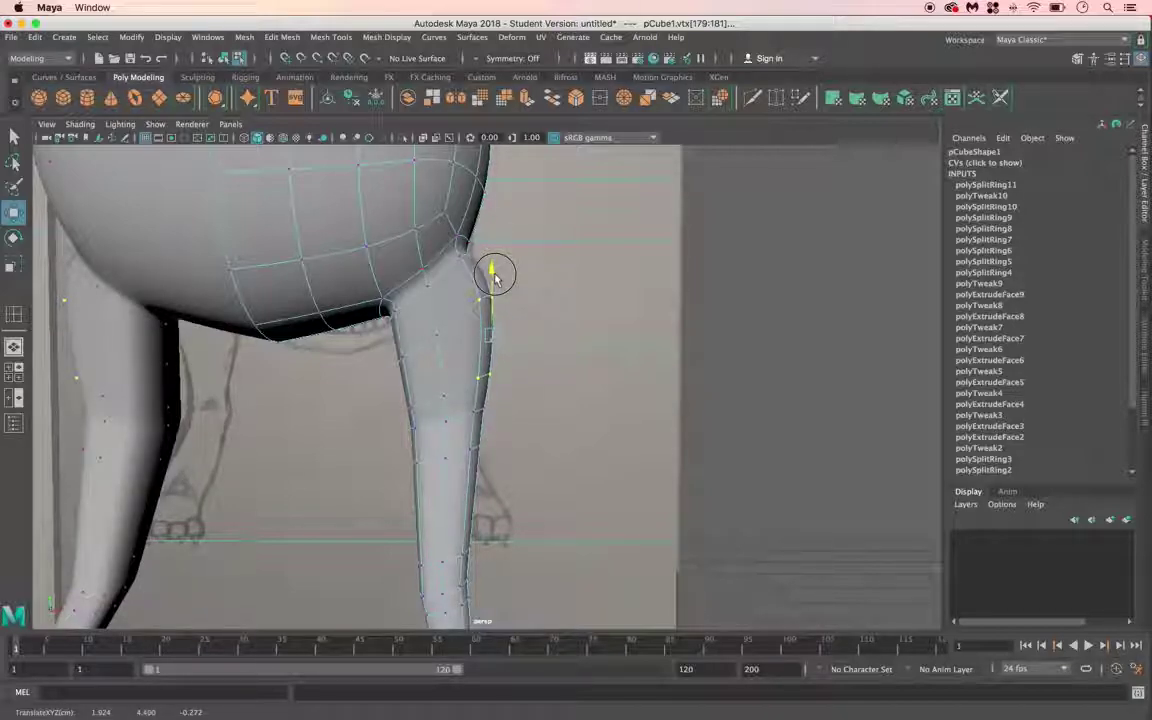
{"action": "left_click_drag", "start_coordinate": [509, 349], "coordinate": [524, 319], "text": "alt"}
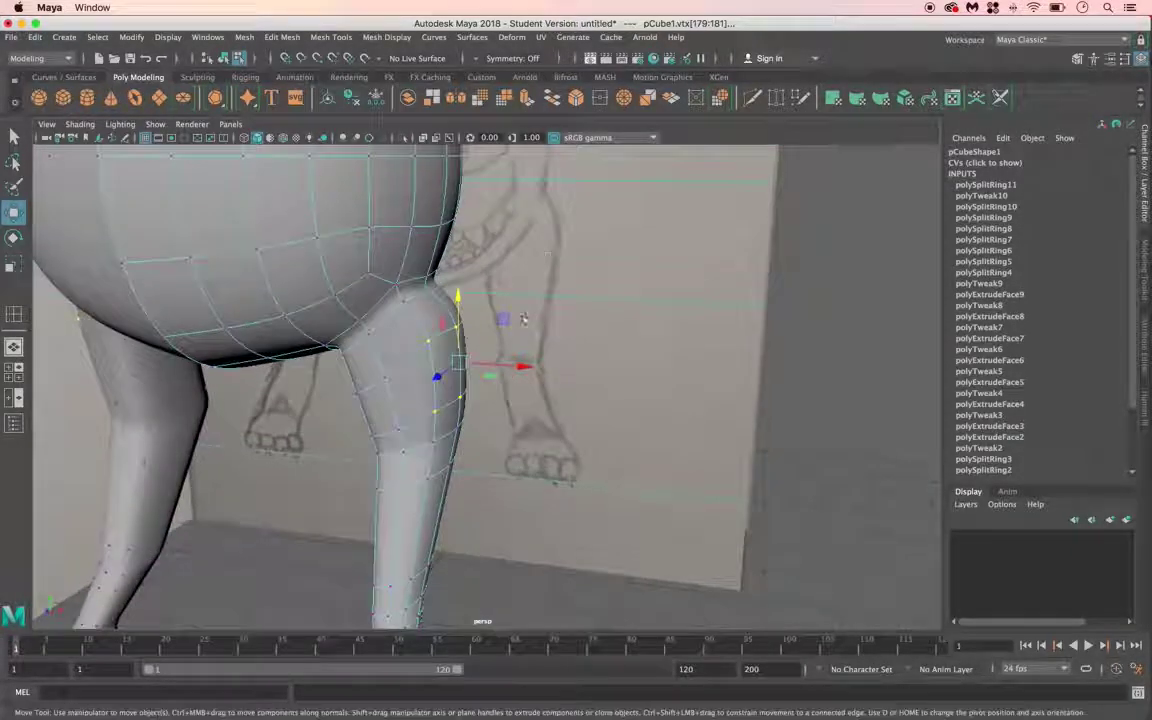
{"action": "left_click_drag", "start_coordinate": [463, 383], "coordinate": [334, 355], "text": "alt"}
{"action": "left_click", "coordinate": [447, 380]}
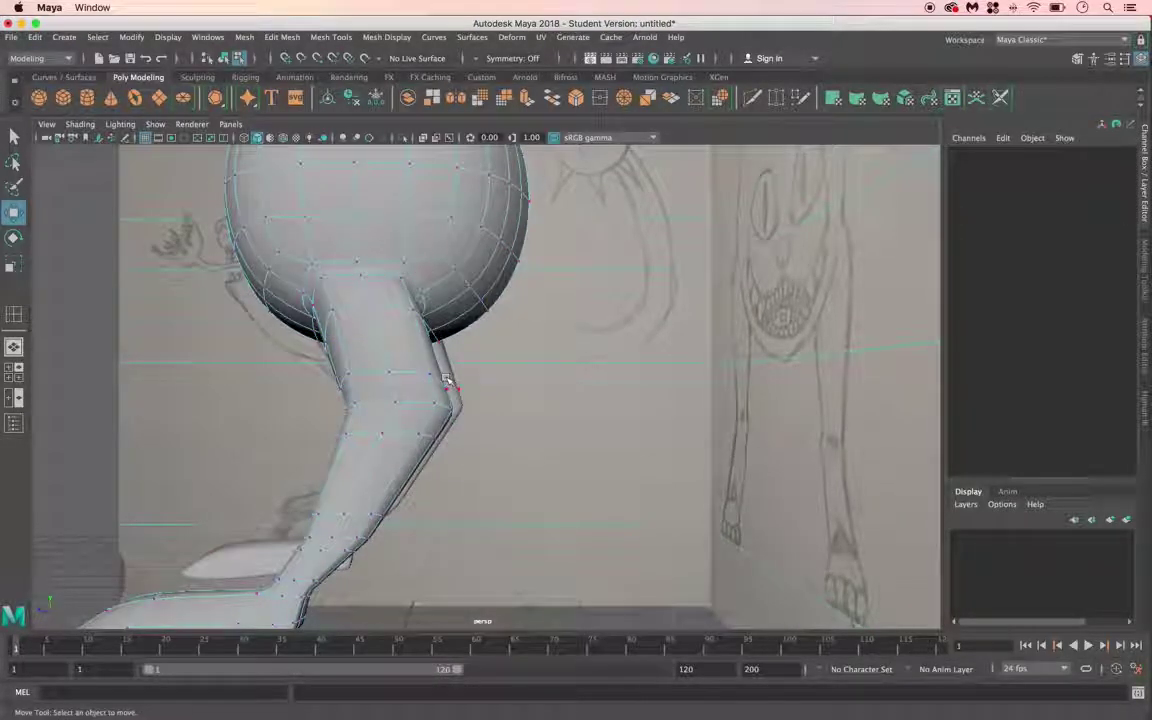
Step: Examine the reshaped legs and the whole body against the reference sketches from several angles
{"action": "left_click_drag", "start_coordinate": [447, 412], "coordinate": [500, 330], "text": "alt"}
{"action": "scroll", "coordinate": [584, 379], "scroll_direction": "down", "scroll_amount": 5}
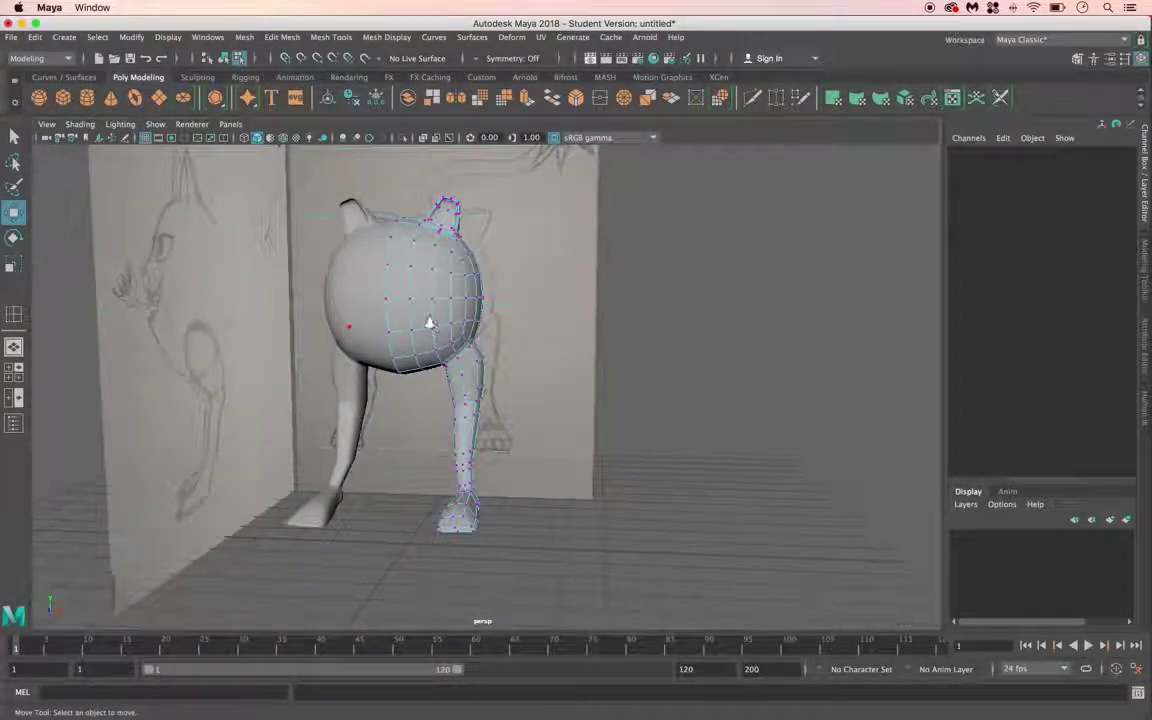
{"action": "scroll", "coordinate": [430, 322], "scroll_direction": "up", "scroll_amount": 5}
{"action": "left_click_drag", "start_coordinate": [426, 312], "coordinate": [446, 318], "text": "alt"}
{"action": "middle_click_drag", "start_coordinate": [446, 318], "coordinate": [619, 426], "text": "alt"}
{"action": "left_click_drag", "start_coordinate": [619, 427], "coordinate": [525, 345], "text": "alt"}
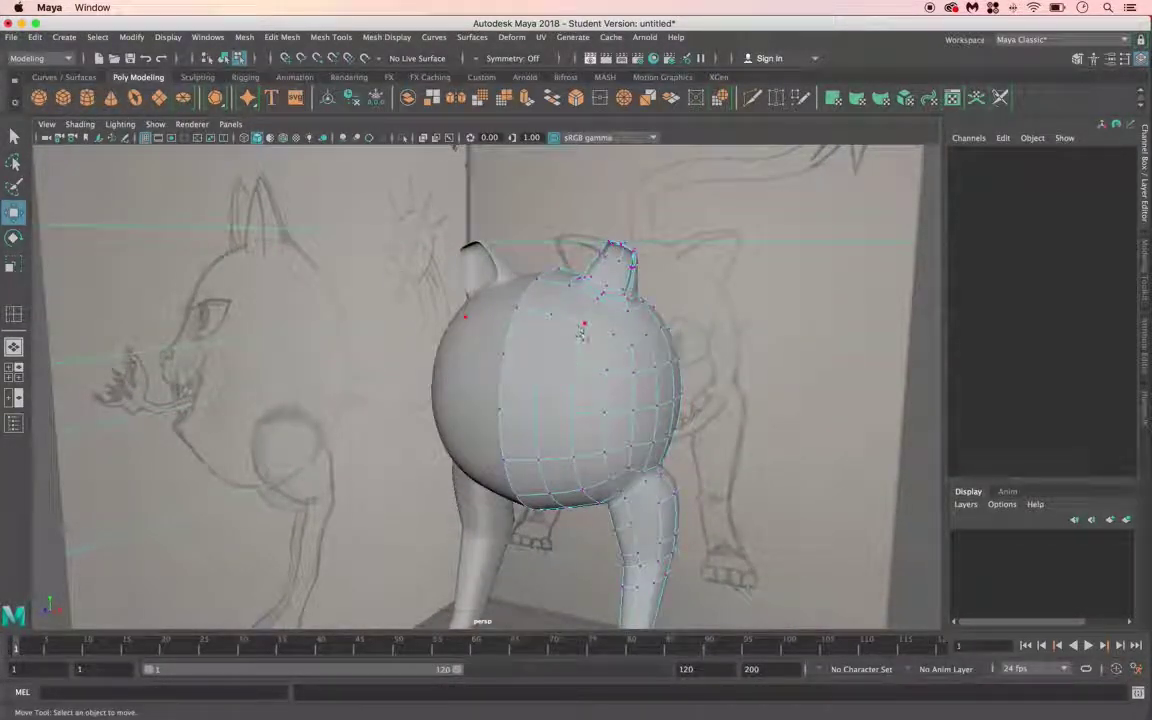
{"action": "left_click_drag", "start_coordinate": [522, 411], "coordinate": [548, 424], "text": "alt"}
Step: Try to start the Insert Edge Loop tool on the body half from object mode
{"action": "right_click_drag", "start_coordinate": [582, 310], "coordinate": [640, 294]}
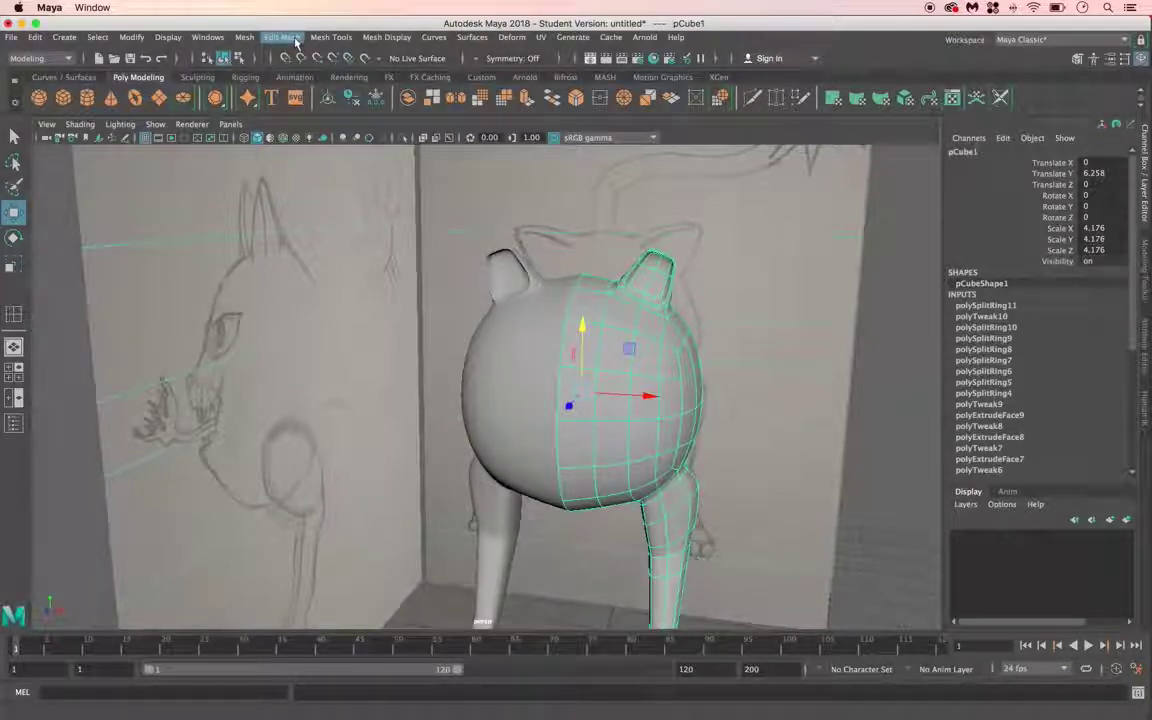
{"action": "left_click", "coordinate": [330, 37]}
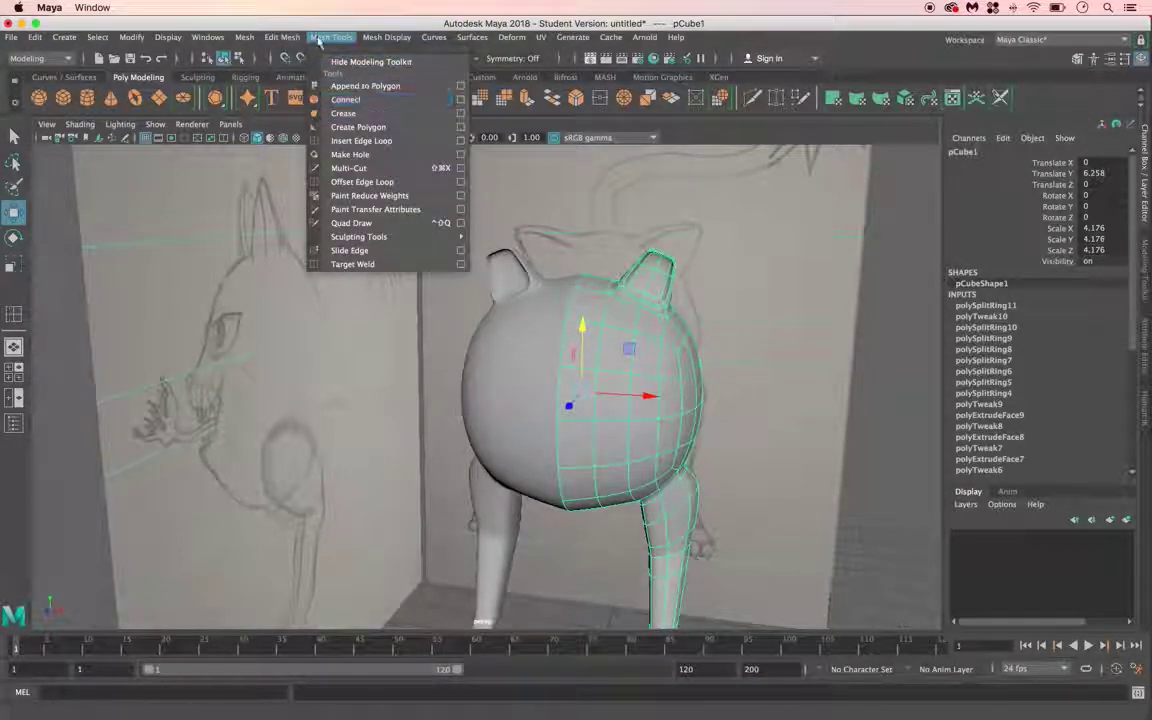
{"action": "mouse_move", "coordinate": [293, 40]}
{"action": "mouse_move", "coordinate": [330, 38]}
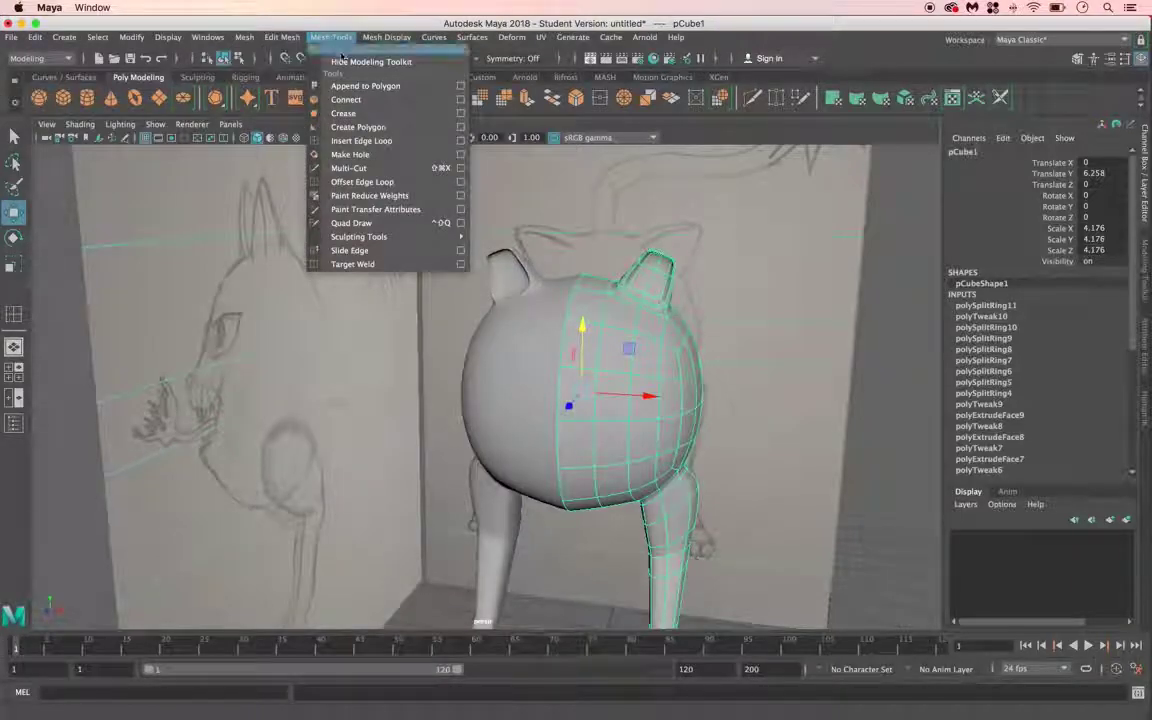
{"action": "left_click", "coordinate": [361, 146]}
{"action": "left_click", "coordinate": [330, 37]}
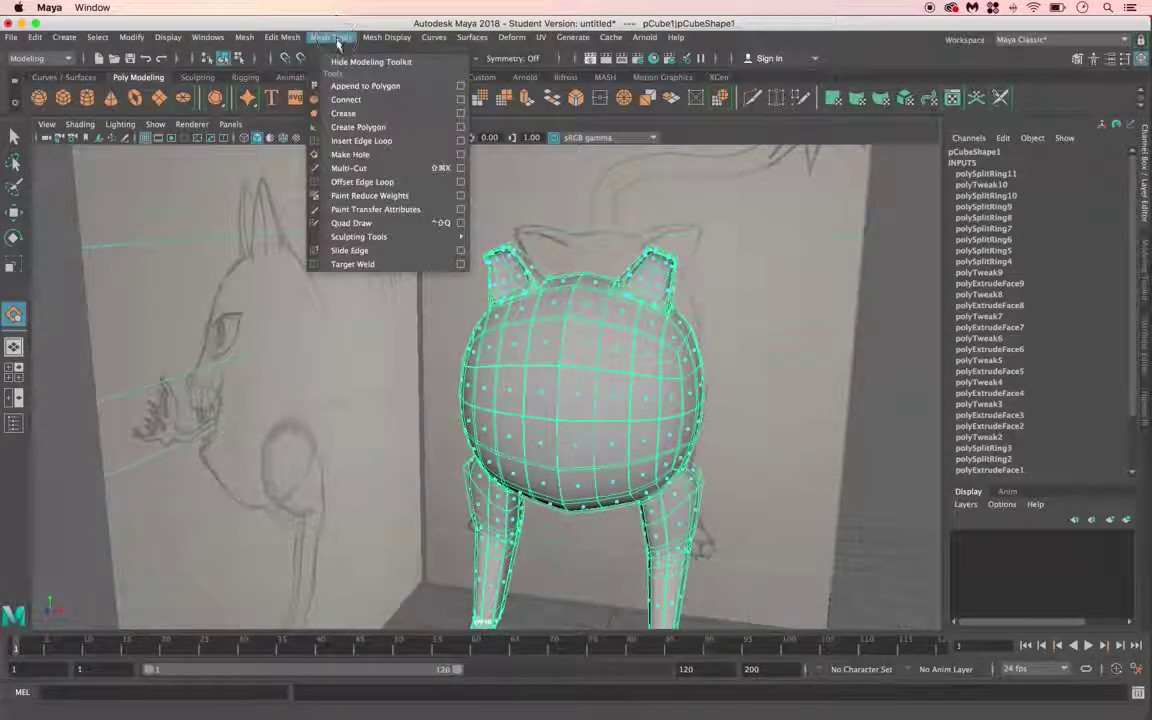
{"action": "left_click", "coordinate": [361, 140]}
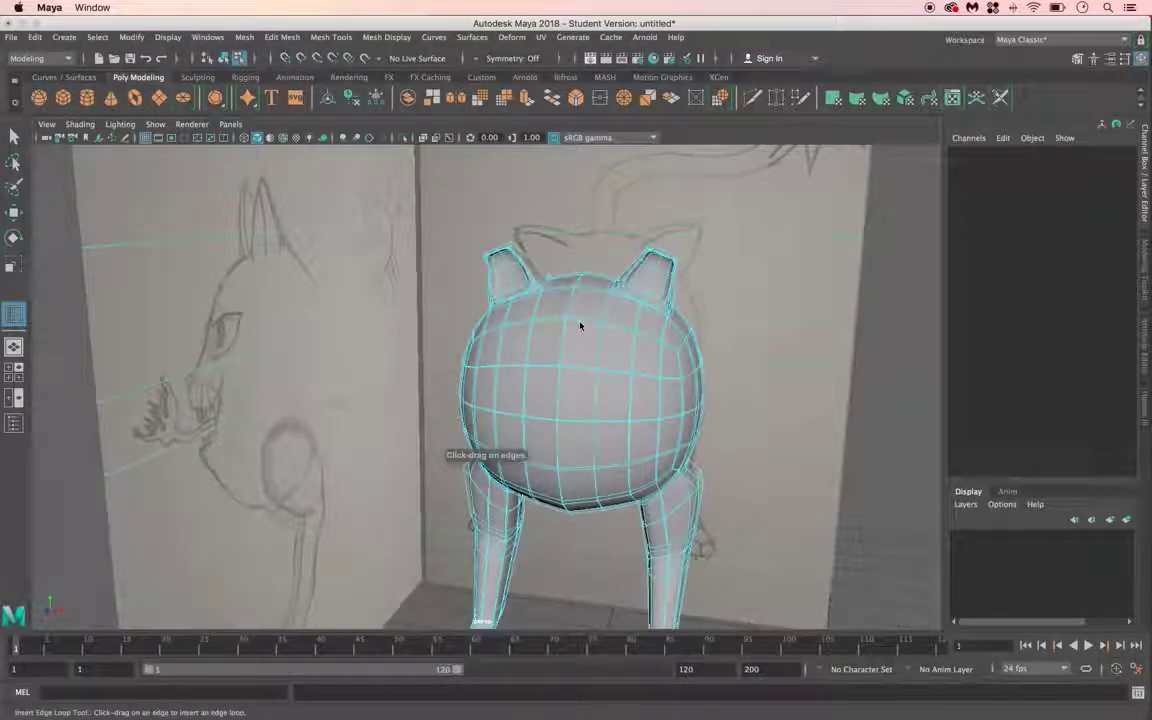
Step: Undo the recent tool and selection changes, and redo the vertex move that was undone along with them
{"action": "key", "text": "super+z"}
{"action": "key", "text": "super+z"}
{"action": "key", "text": "super+z"}
{"action": "key", "text": "super+z"}
{"action": "key", "text": "super+z"}
{"action": "key", "text": "super+z"}
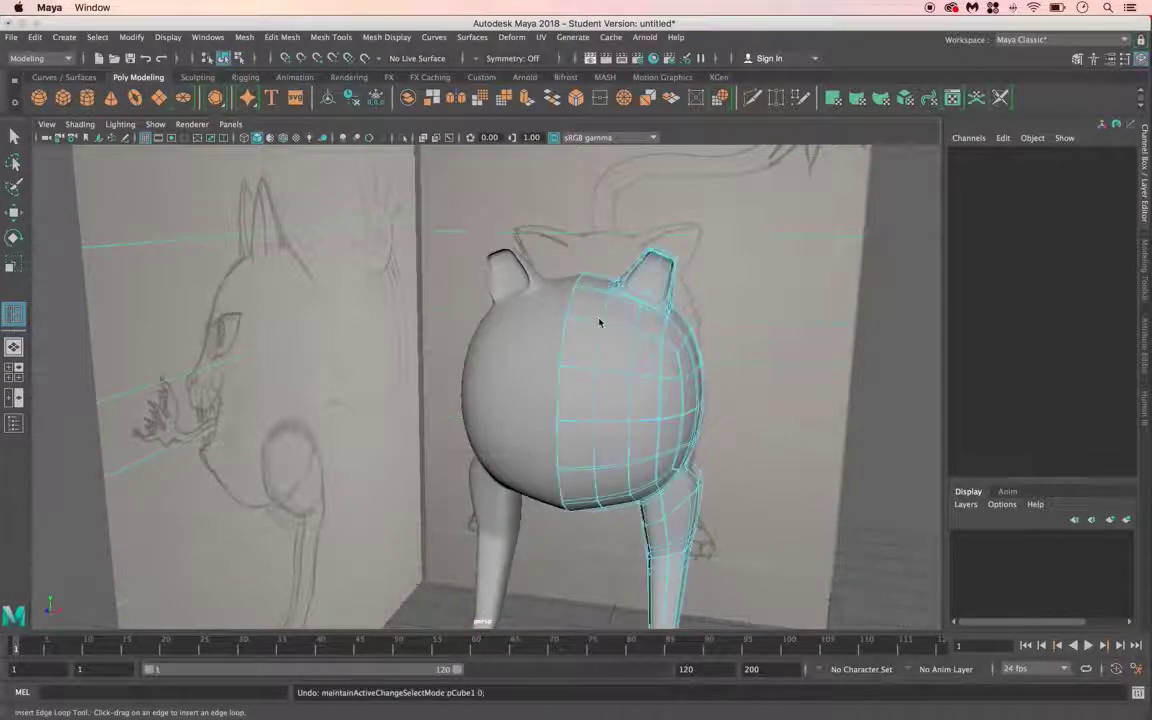
{"action": "key", "text": "z"}
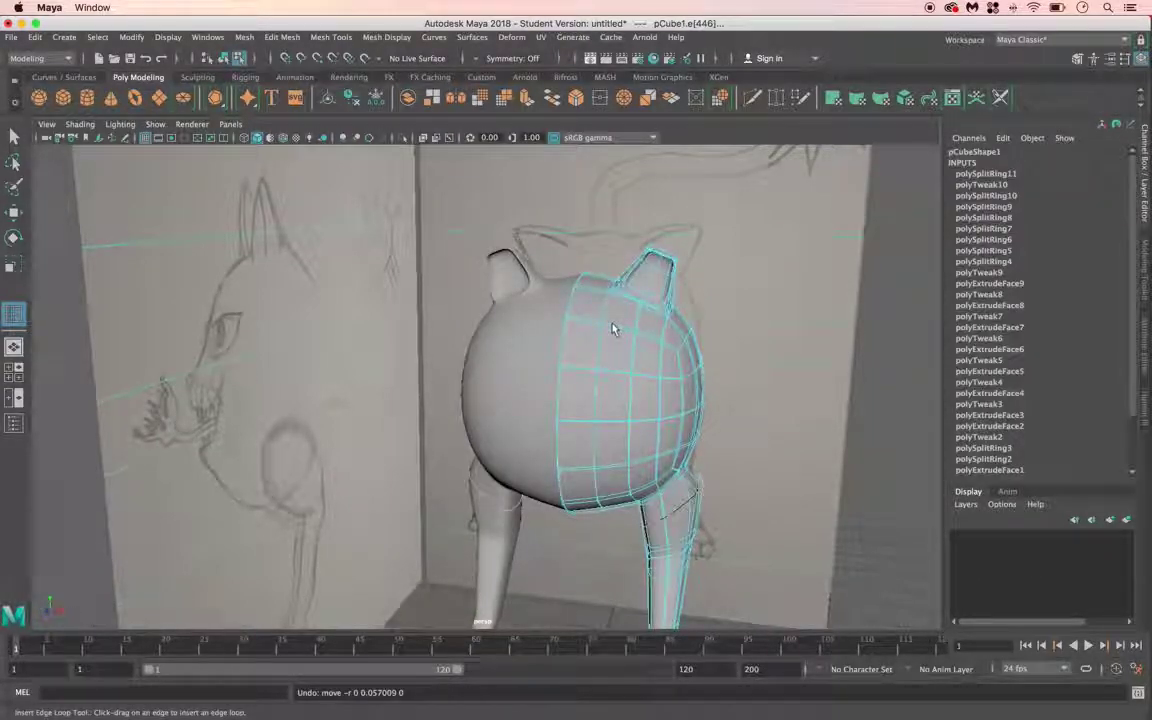
{"action": "left_click", "coordinate": [45, 36]}
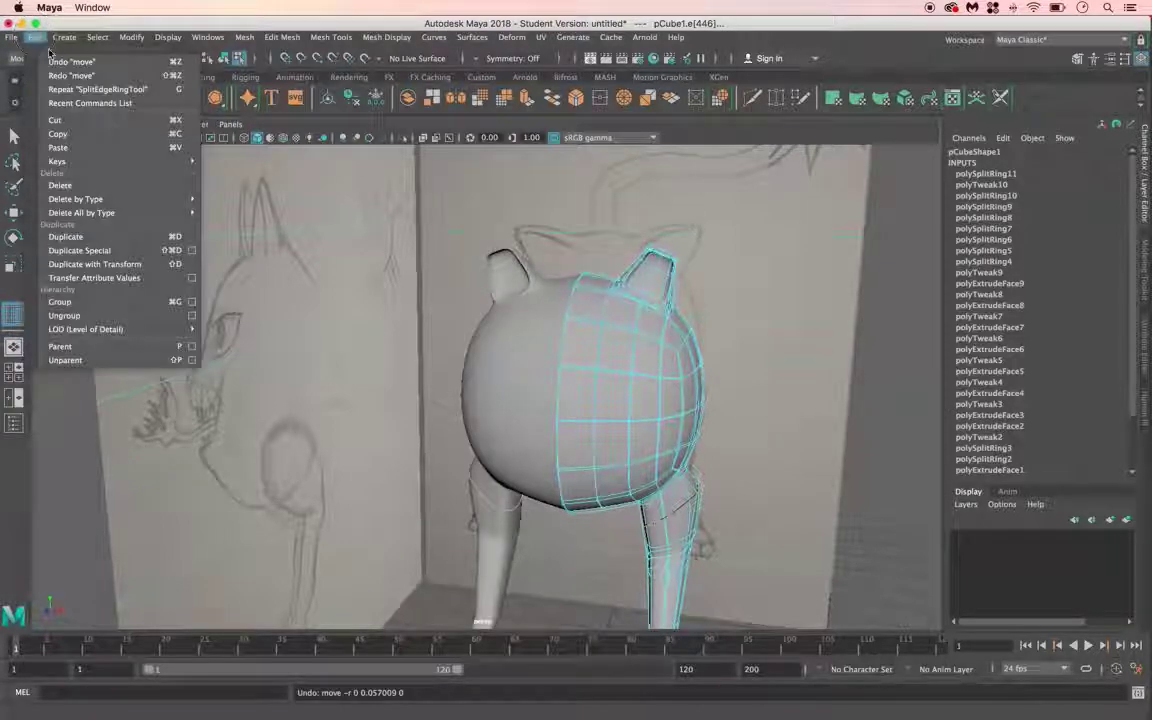
{"action": "left_click", "coordinate": [62, 80]}
{"action": "left_click", "coordinate": [797, 384]}
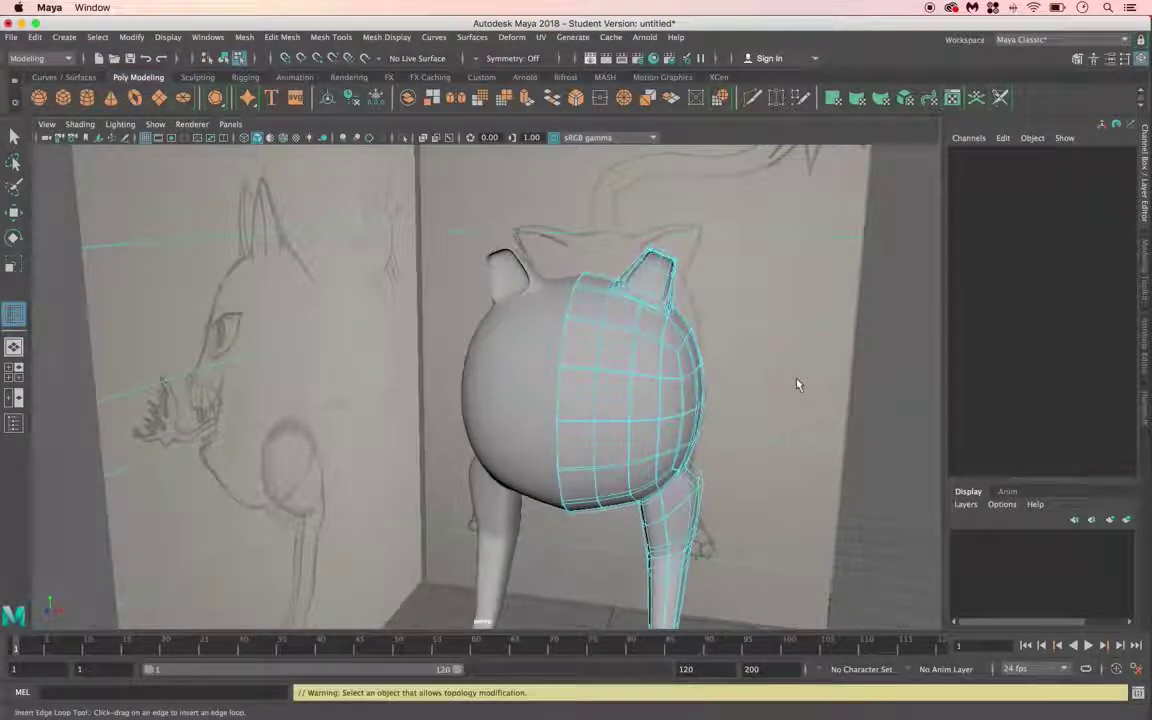
Step: Insert a vertical edge loop around the selected body half, between the centre seam and the first existing loop
{"action": "right_click_drag", "start_coordinate": [630, 308], "coordinate": [692, 292]}
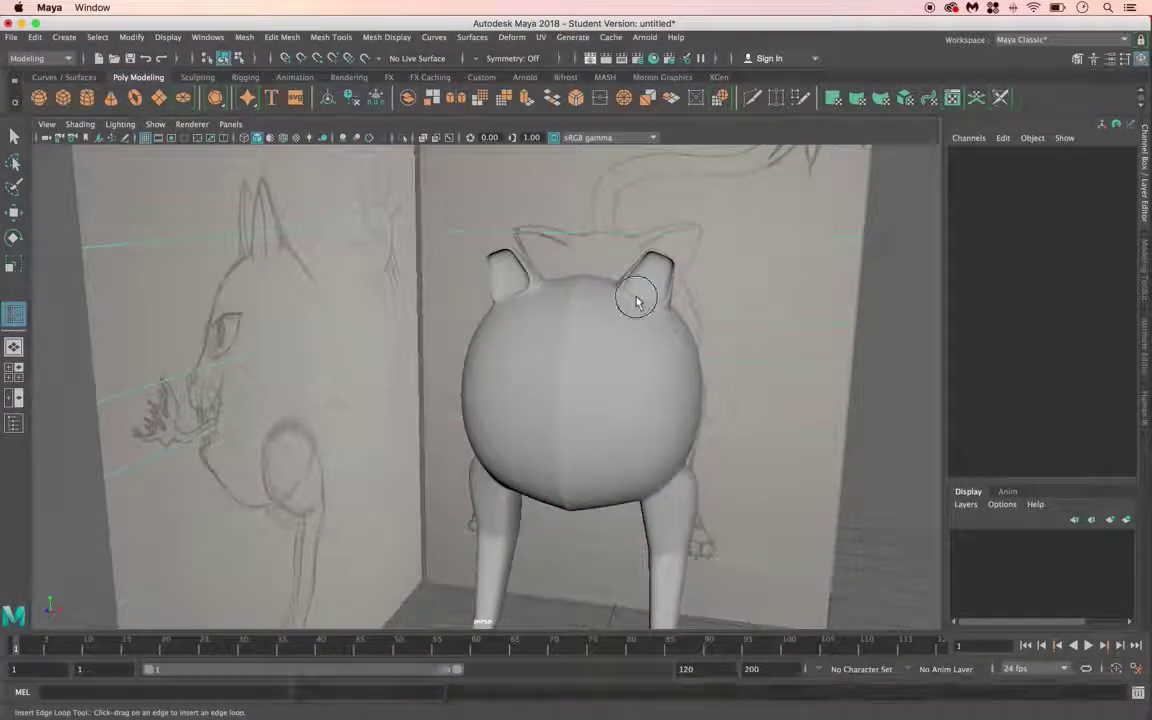
{"action": "left_click", "coordinate": [281, 37]}
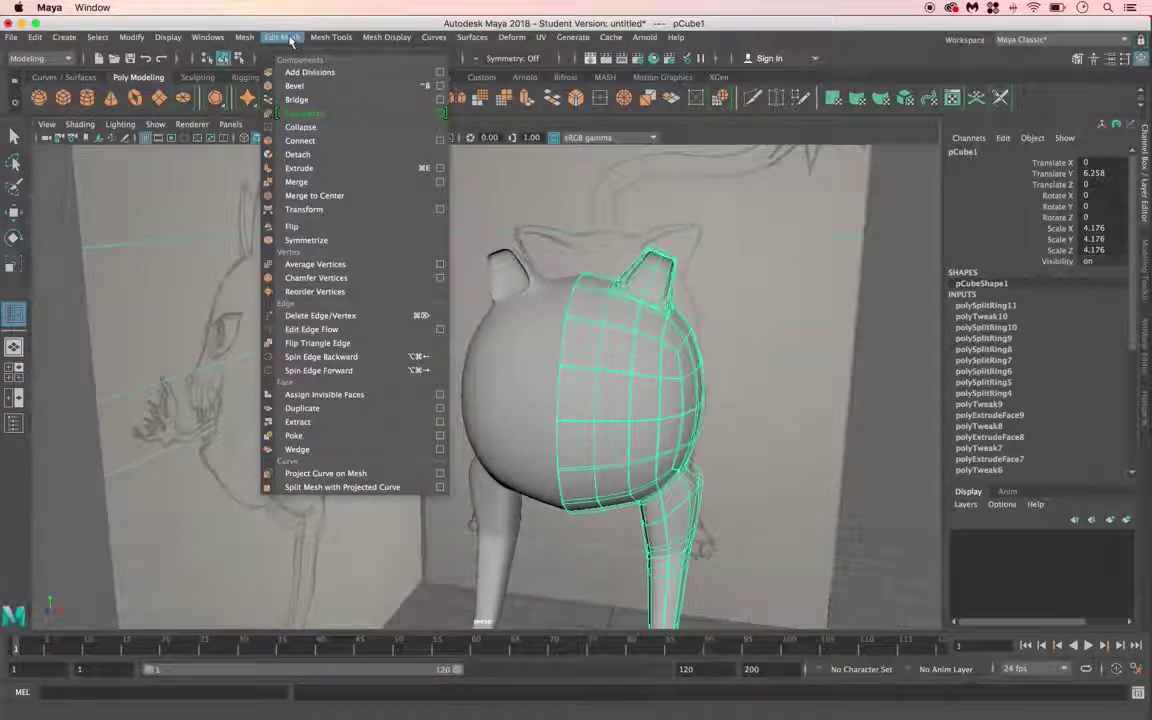
{"action": "mouse_move", "coordinate": [331, 37]}
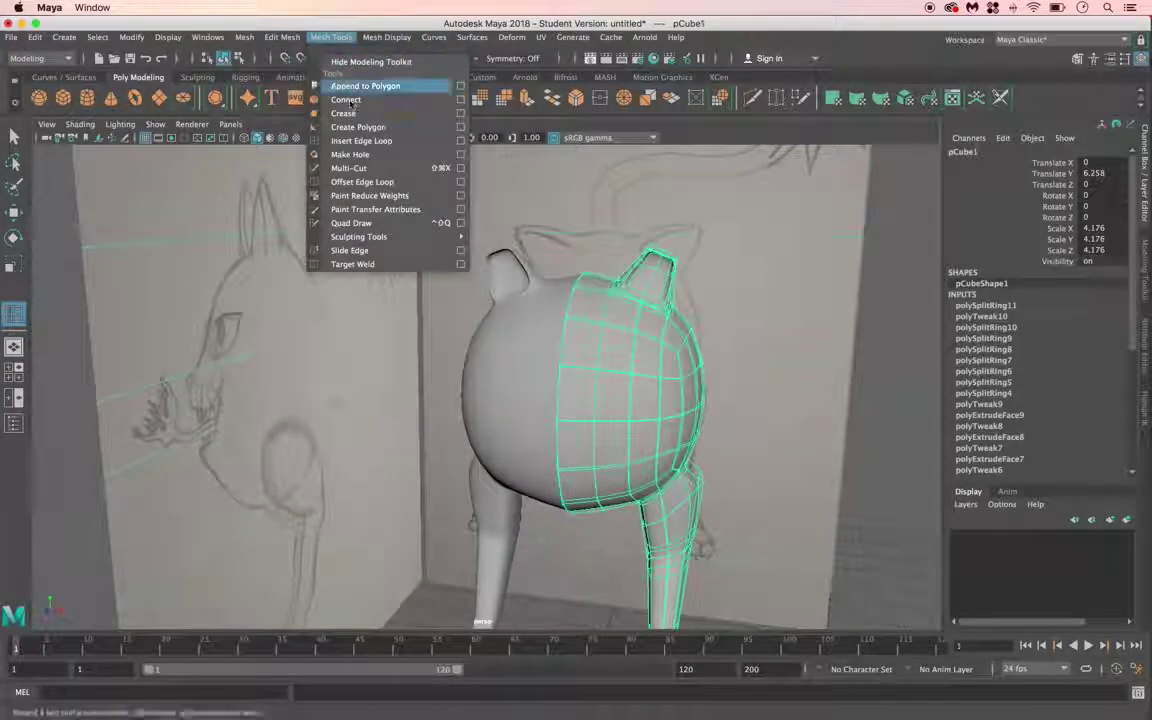
{"action": "left_click", "coordinate": [367, 140]}
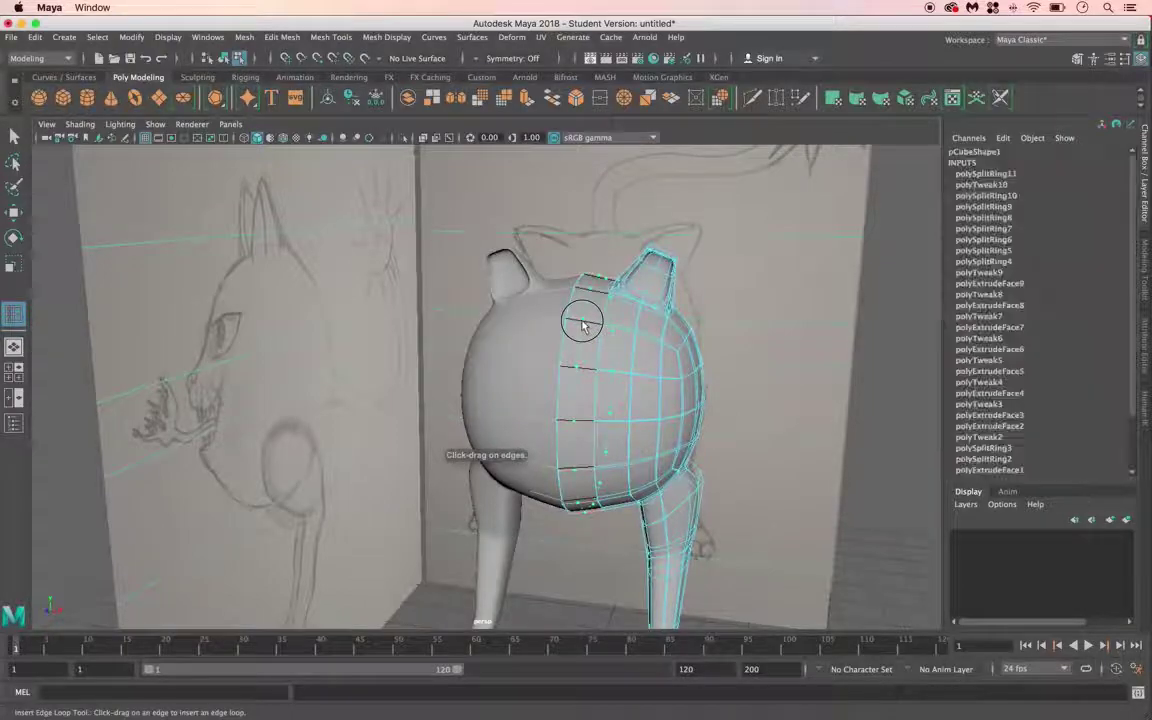
{"action": "left_click_drag", "start_coordinate": [589, 326], "coordinate": [594, 313]}
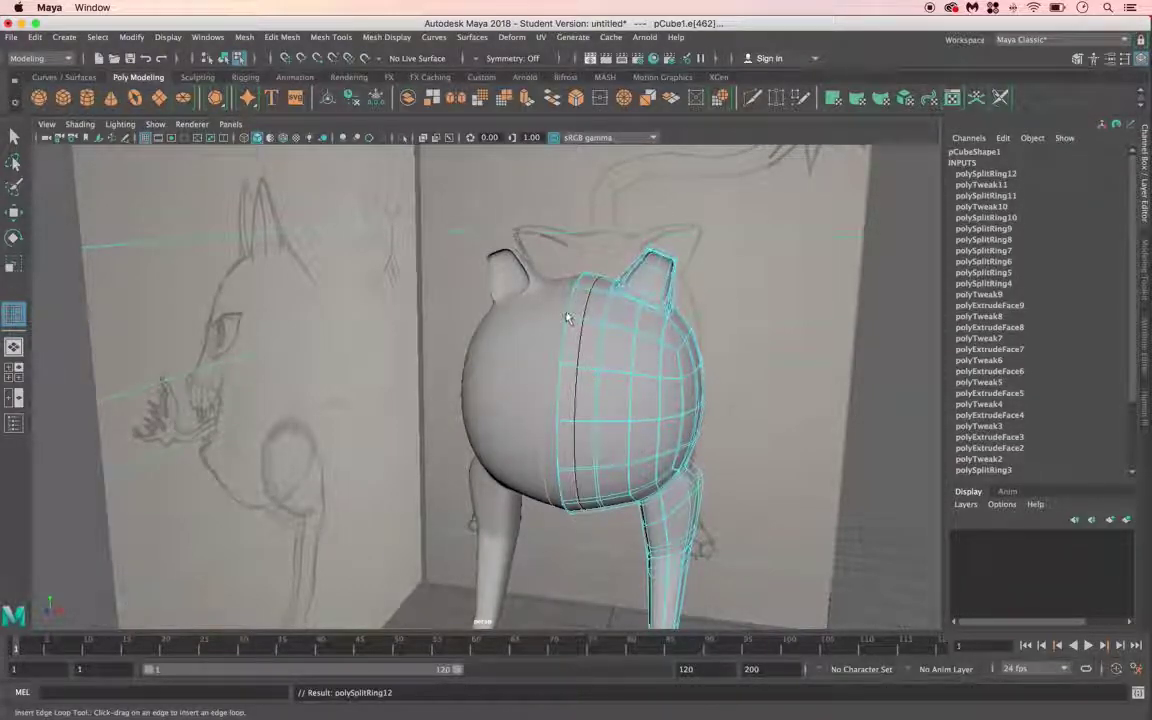
Step: Examine the front faces and edge layout of the body against the reference sketches from several angles
{"action": "left_click", "coordinate": [16, 136]}
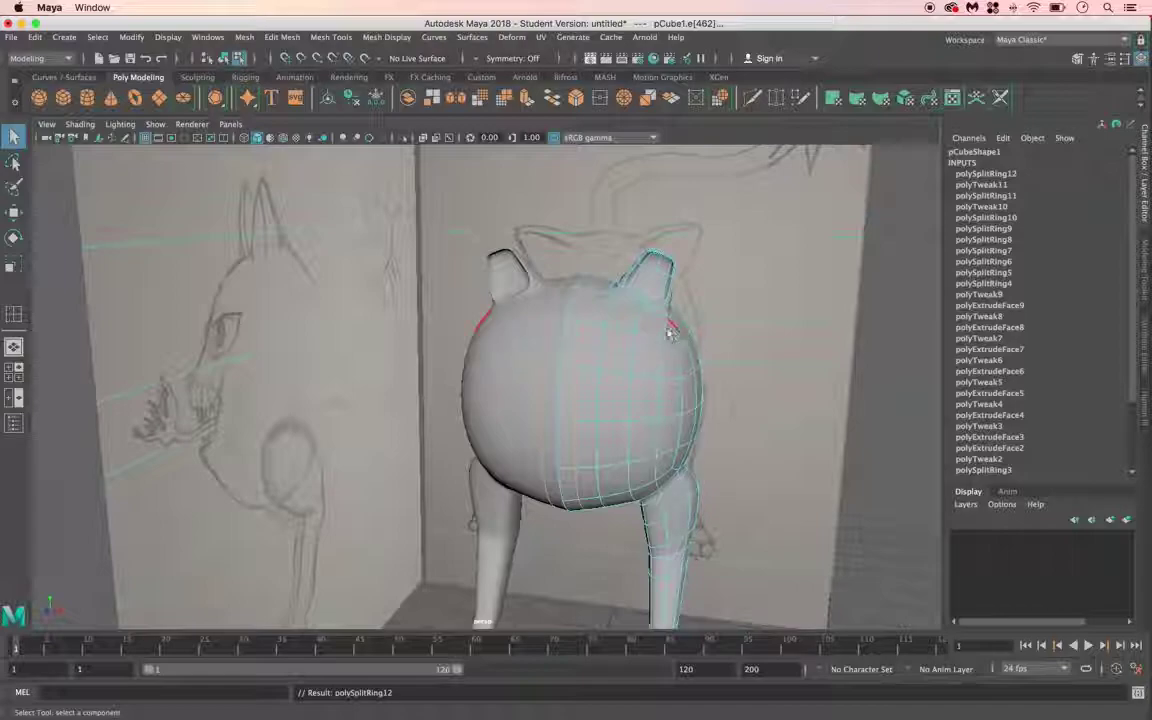
{"action": "left_click_drag", "start_coordinate": [597, 352], "coordinate": [630, 330], "text": "alt"}
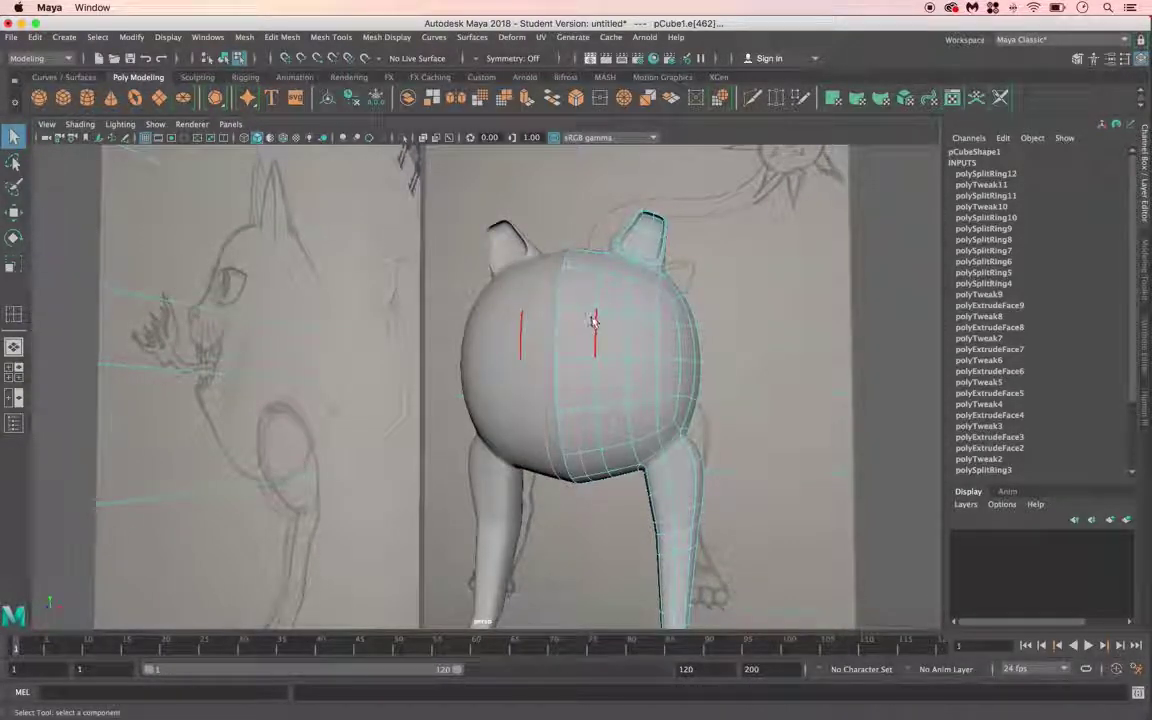
{"action": "left_click_drag", "start_coordinate": [565, 343], "coordinate": [589, 348], "text": "alt"}
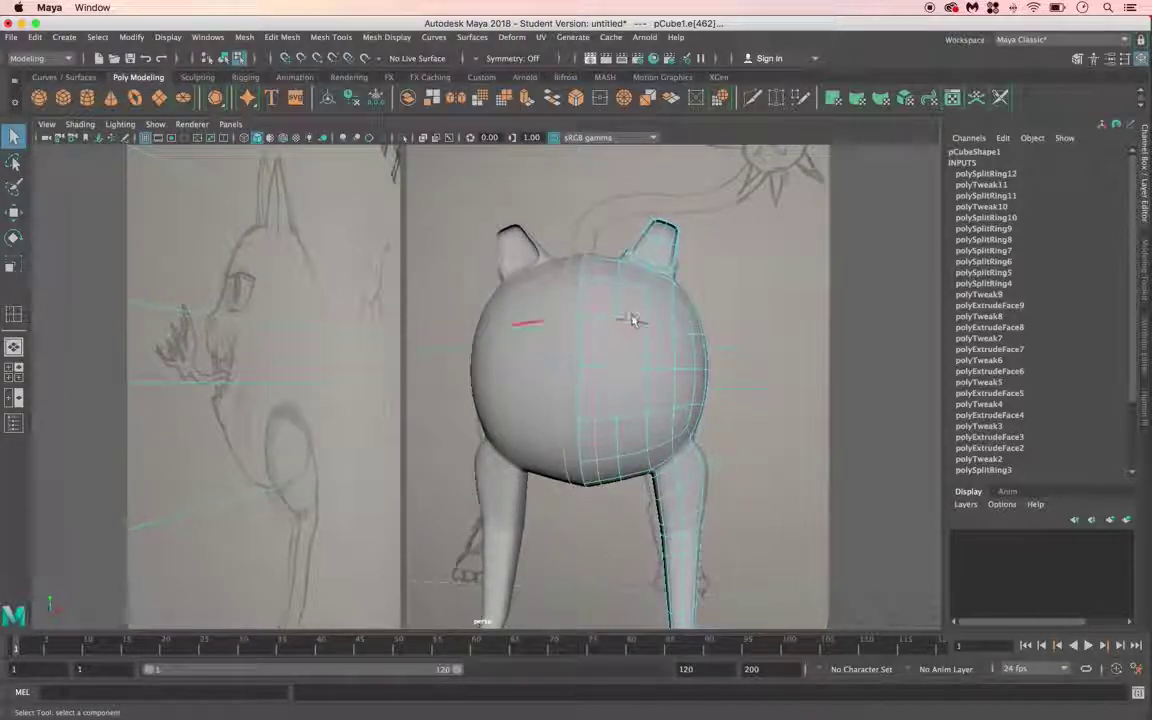
{"action": "right_click_drag", "start_coordinate": [617, 314], "coordinate": [681, 288]}
{"action": "left_click", "coordinate": [37, 138]}
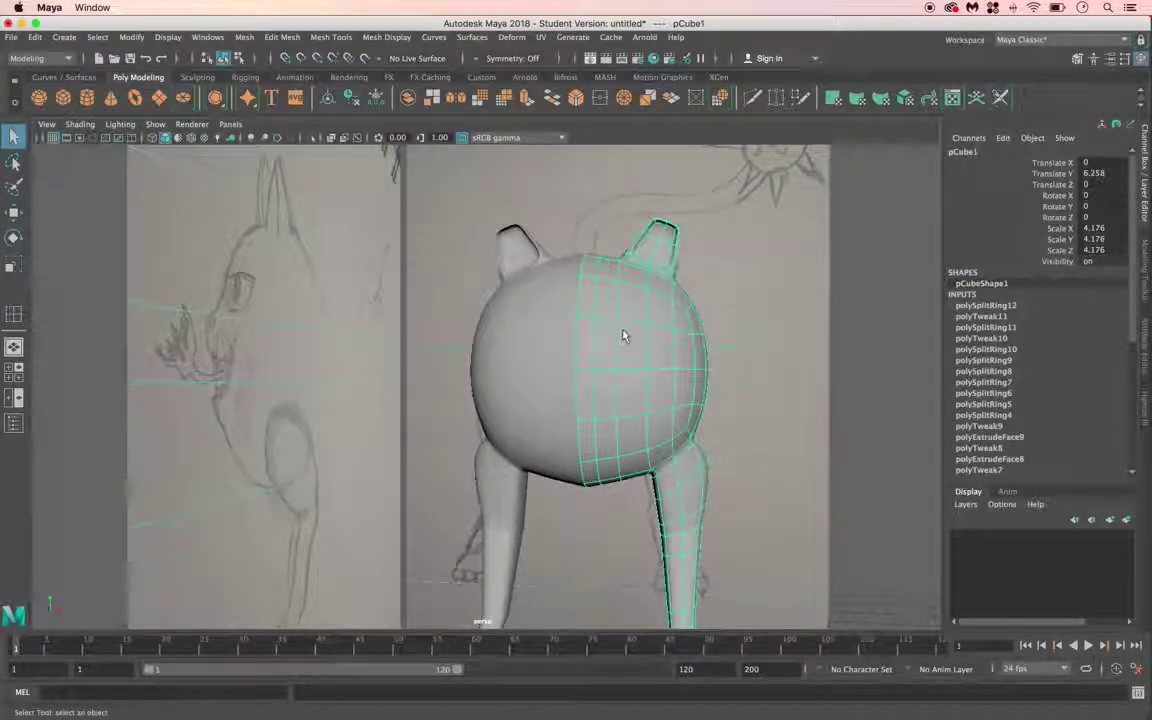
{"action": "right_click_drag", "start_coordinate": [635, 352], "coordinate": [628, 350]}
{"action": "left_click", "coordinate": [628, 347]}
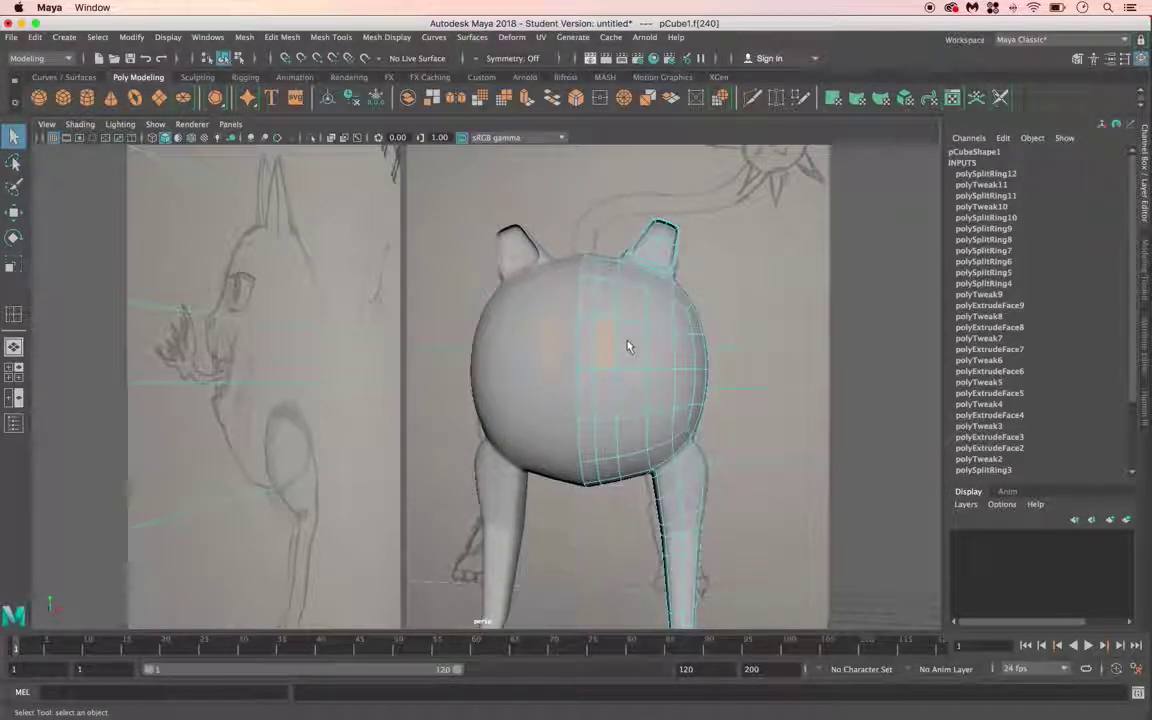
{"action": "left_click_drag", "start_coordinate": [656, 345], "coordinate": [602, 364], "text": "alt"}
{"action": "left_click", "coordinate": [688, 338]}
{"action": "scroll", "coordinate": [671, 346], "scroll_direction": "down", "scroll_amount": 2}
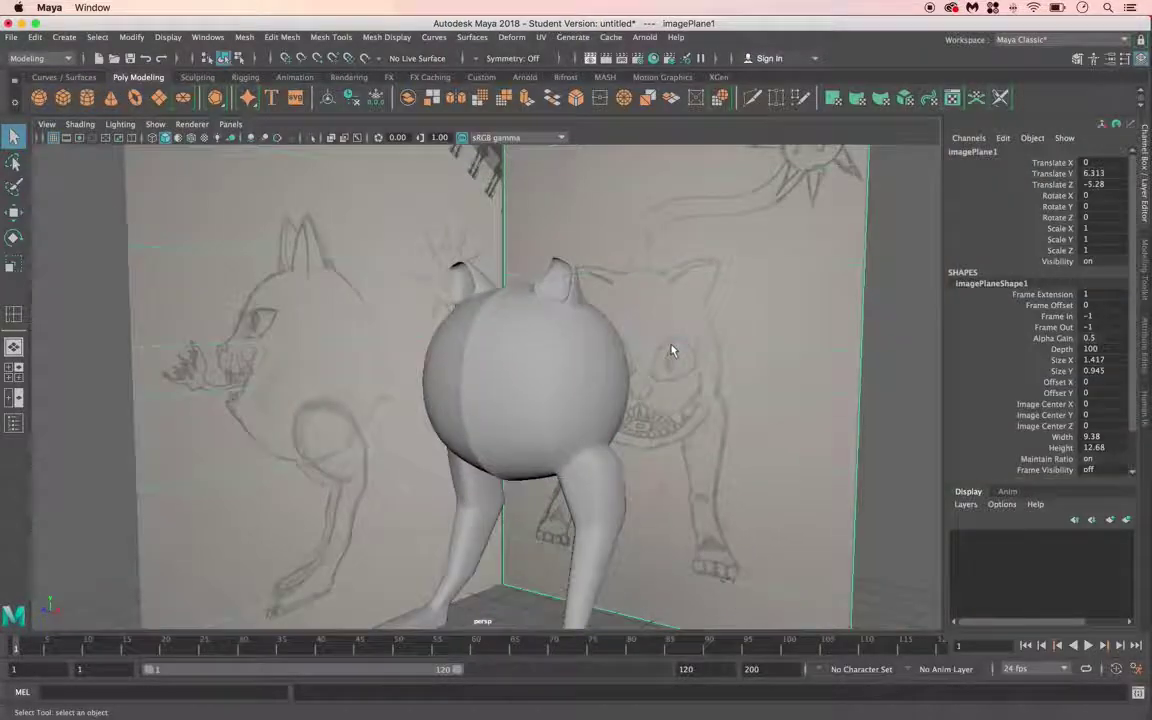
{"action": "left_click_drag", "start_coordinate": [671, 351], "coordinate": [671, 345], "text": "alt"}
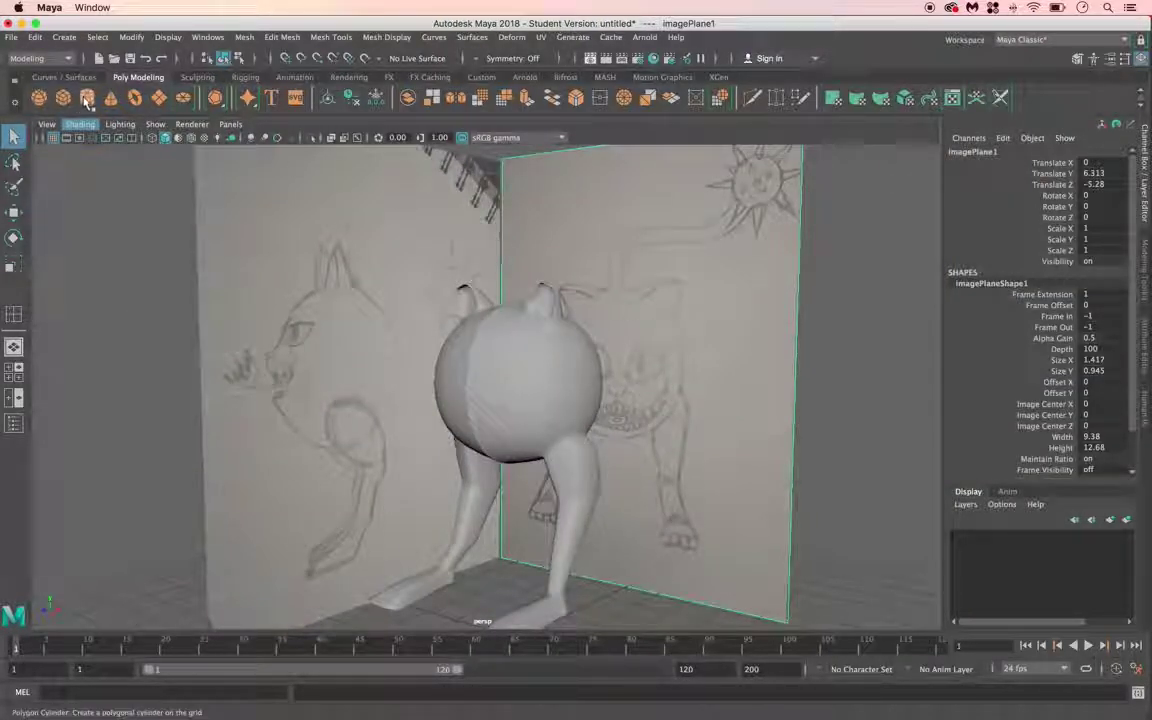
Step: Create a polygon sphere, place it at about X 0.979, Y 6.47, Z 1.501 on the body's front, and scale it uniformly to about 0.673
{"action": "left_click", "coordinate": [38, 97]}
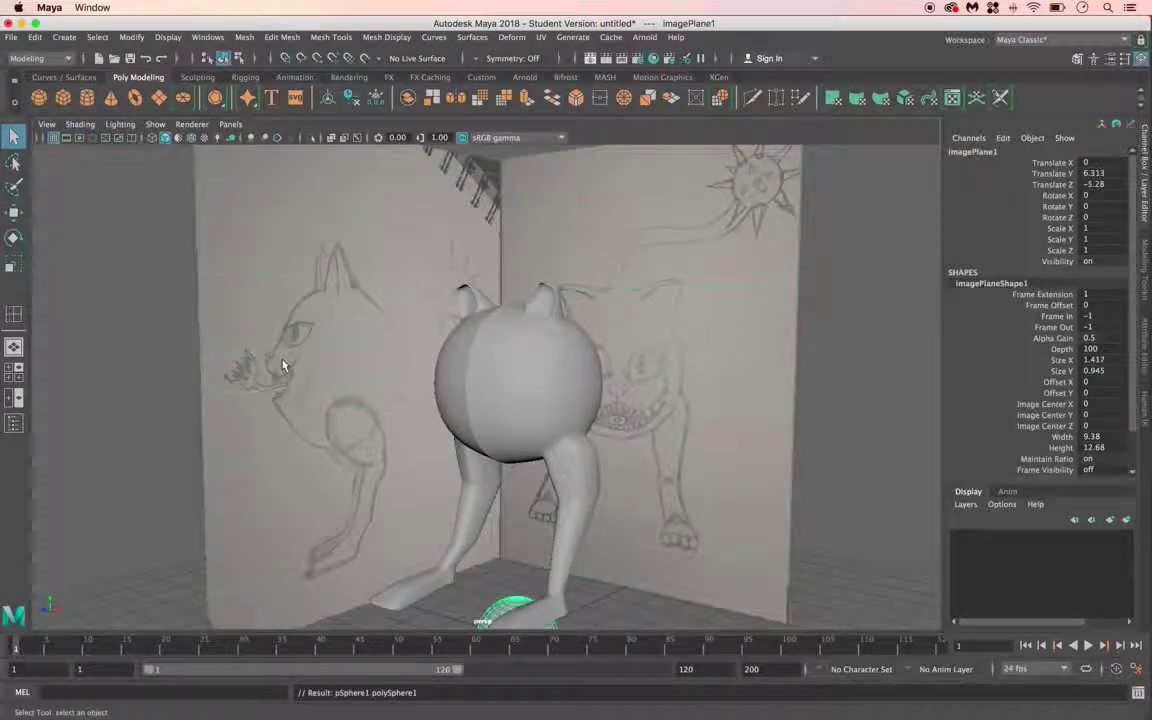
{"action": "left_click", "coordinate": [15, 213]}
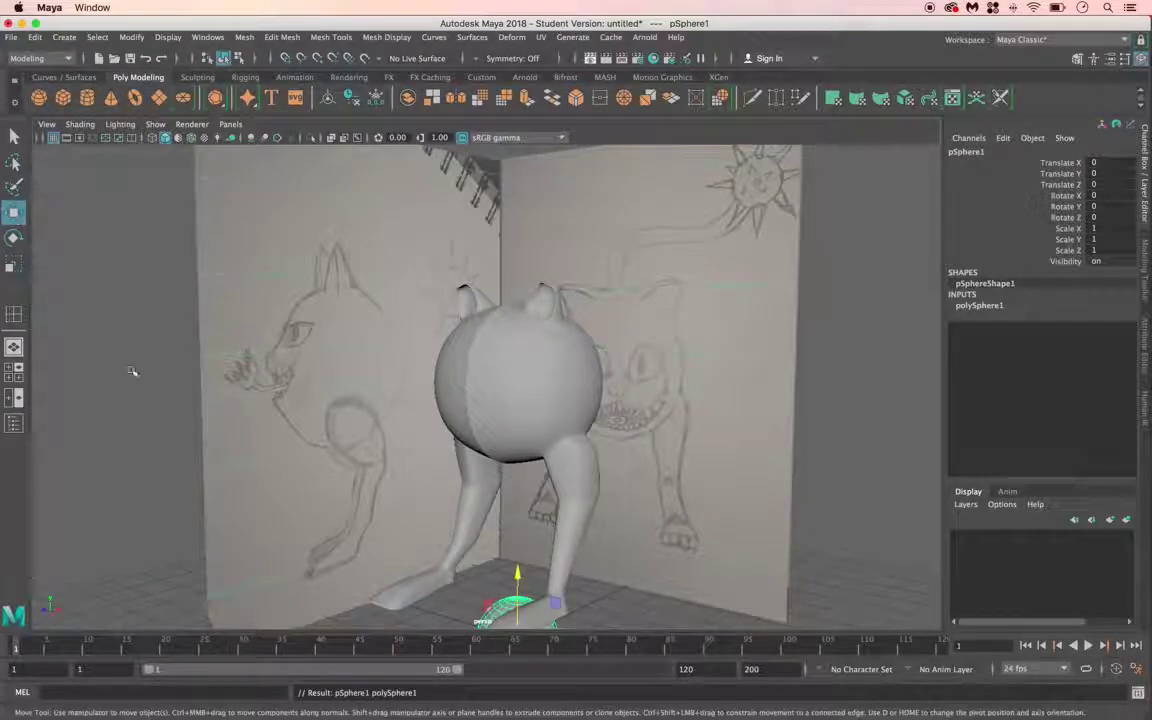
{"action": "left_click_drag", "start_coordinate": [518, 578], "coordinate": [543, 318]}
{"action": "left_click_drag", "start_coordinate": [472, 379], "coordinate": [436, 381]}
{"action": "left_click_drag", "start_coordinate": [527, 386], "coordinate": [566, 387]}
{"action": "left_click", "coordinate": [14, 263]}
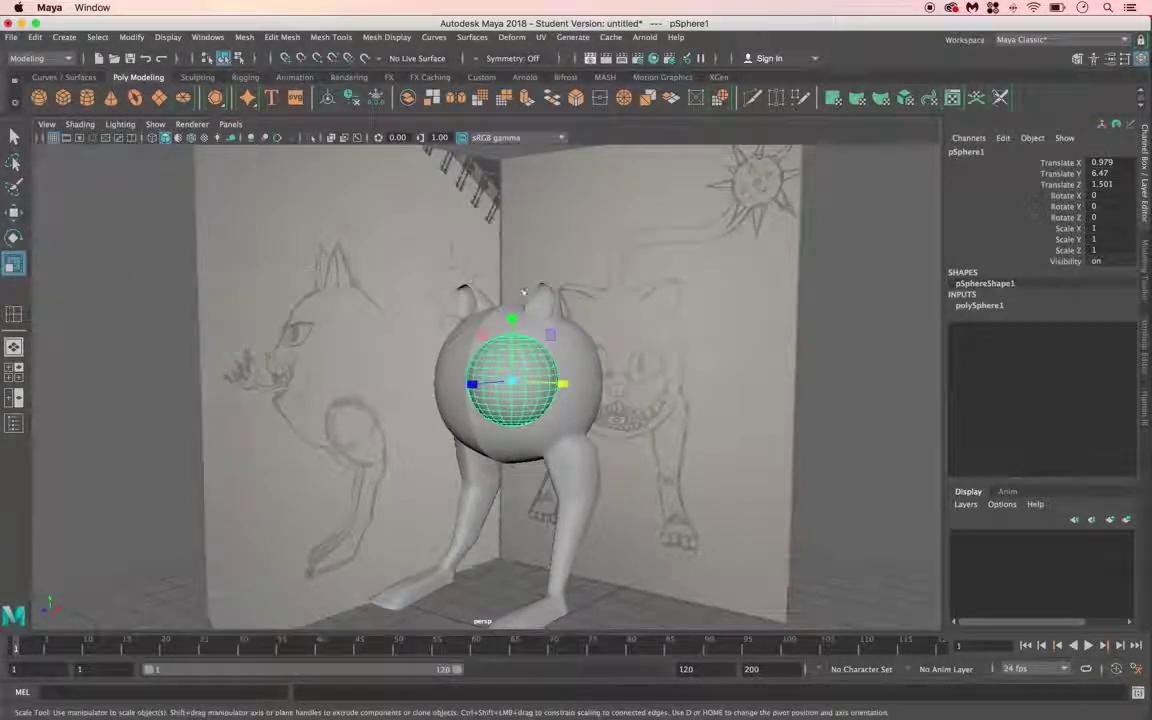
{"action": "left_click_drag", "start_coordinate": [517, 383], "coordinate": [493, 405]}
Step: Move the sphere inward toward the centre seam to about X 0.527, Z 1.098, checking it against the sketches from several angles
{"action": "key", "text": "w"}
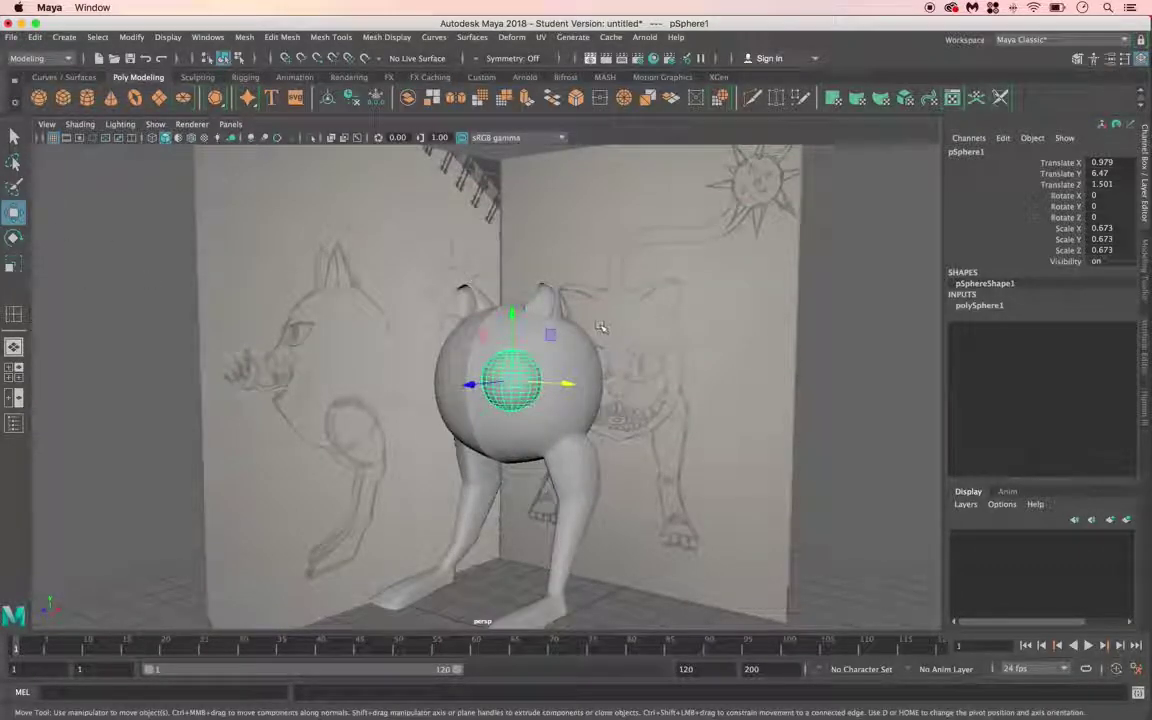
{"action": "left_click_drag", "start_coordinate": [517, 318], "coordinate": [516, 305]}
{"action": "left_click_drag", "start_coordinate": [516, 400], "coordinate": [416, 378], "text": "alt"}
{"action": "left_click_drag", "start_coordinate": [391, 478], "coordinate": [406, 482]}
{"action": "left_click_drag", "start_coordinate": [489, 494], "coordinate": [553, 378]}
{"action": "scroll", "coordinate": [530, 447], "scroll_direction": "up", "scroll_amount": 5}
{"action": "left_click_drag", "start_coordinate": [650, 313], "coordinate": [496, 352]}
Step: Move the sphere up and forward so it protrudes from the face, at about X 0.388, Y 6.567, Z 1.26
{"action": "left_click", "coordinate": [455, 316]}
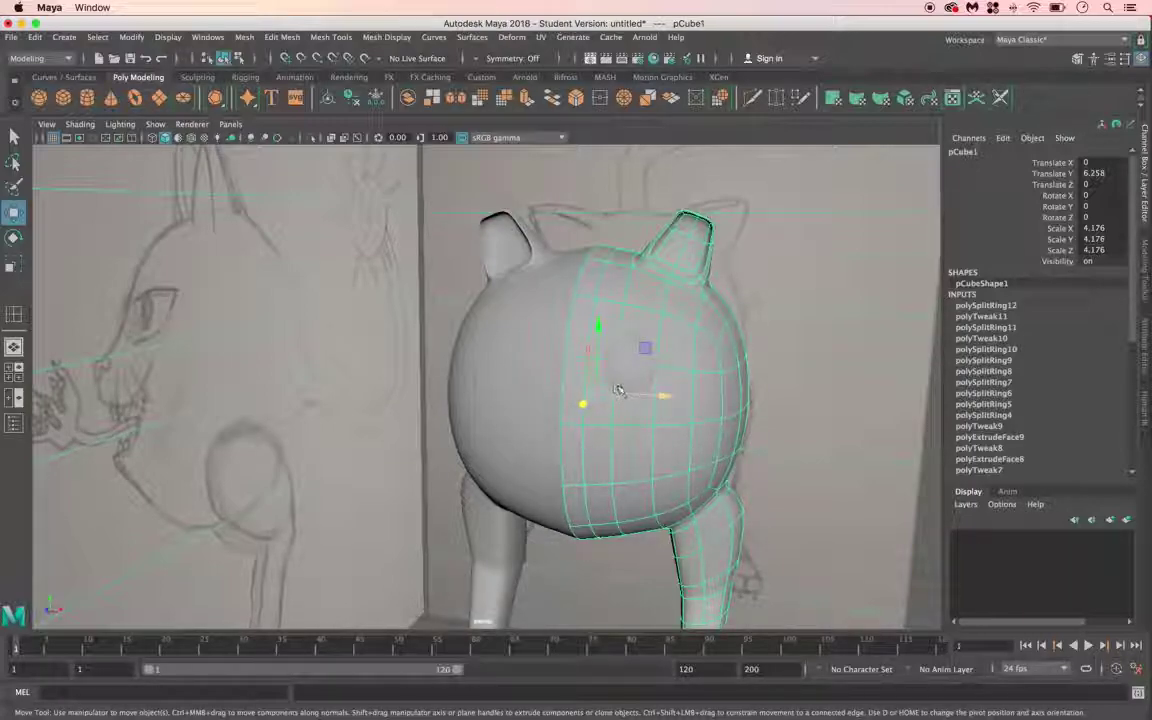
{"action": "left_click_drag", "start_coordinate": [597, 323], "coordinate": [626, 325]}
{"action": "key", "text": "super+z"}
{"action": "left_click", "coordinate": [626, 356]}
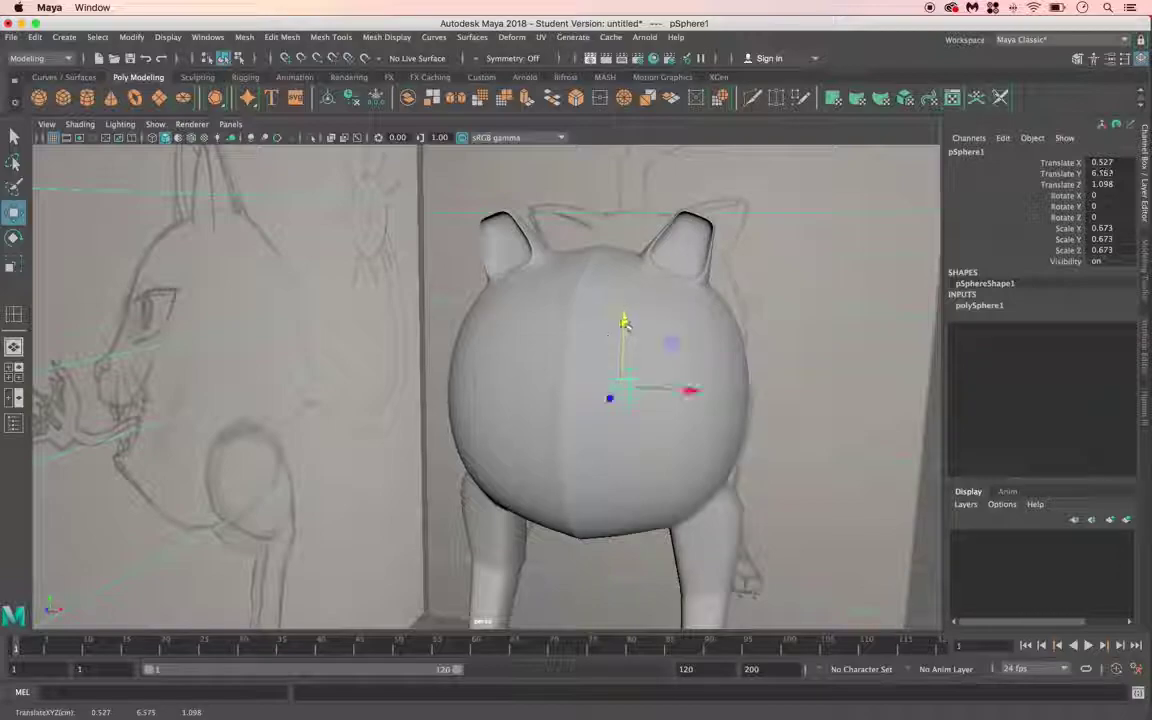
{"action": "left_click_drag", "start_coordinate": [670, 391], "coordinate": [599, 402]}
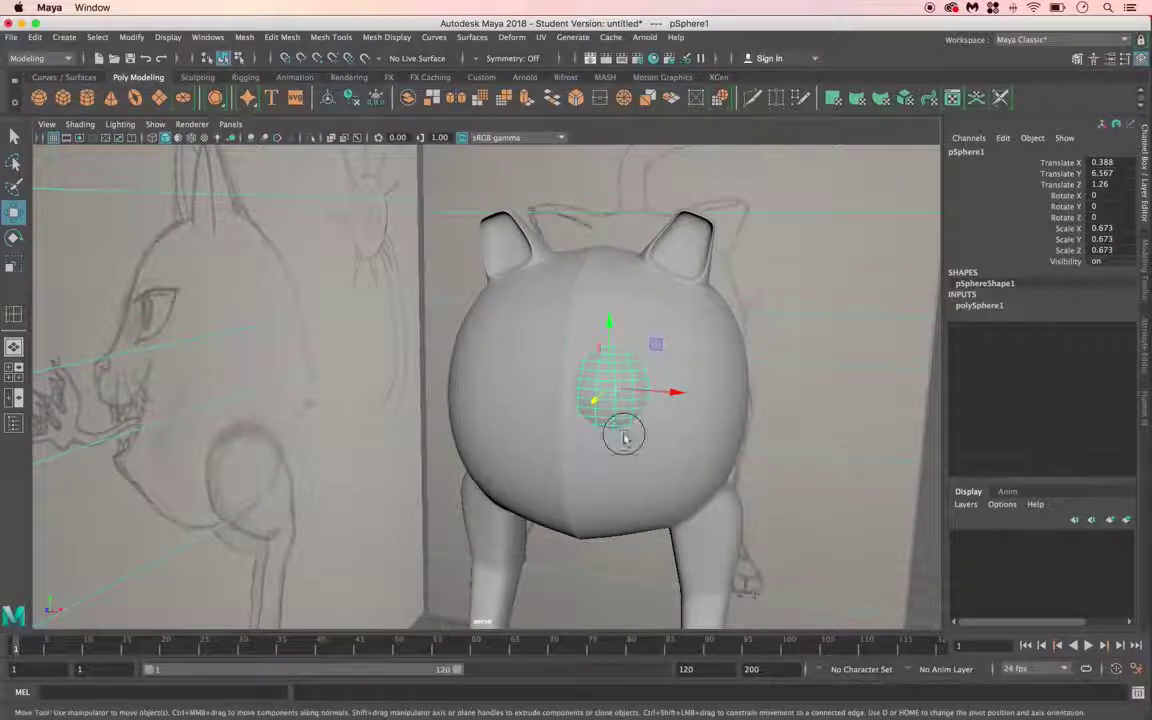
{"action": "left_click", "coordinate": [645, 383]}
{"action": "left_click_drag", "start_coordinate": [660, 399], "coordinate": [663, 398]}
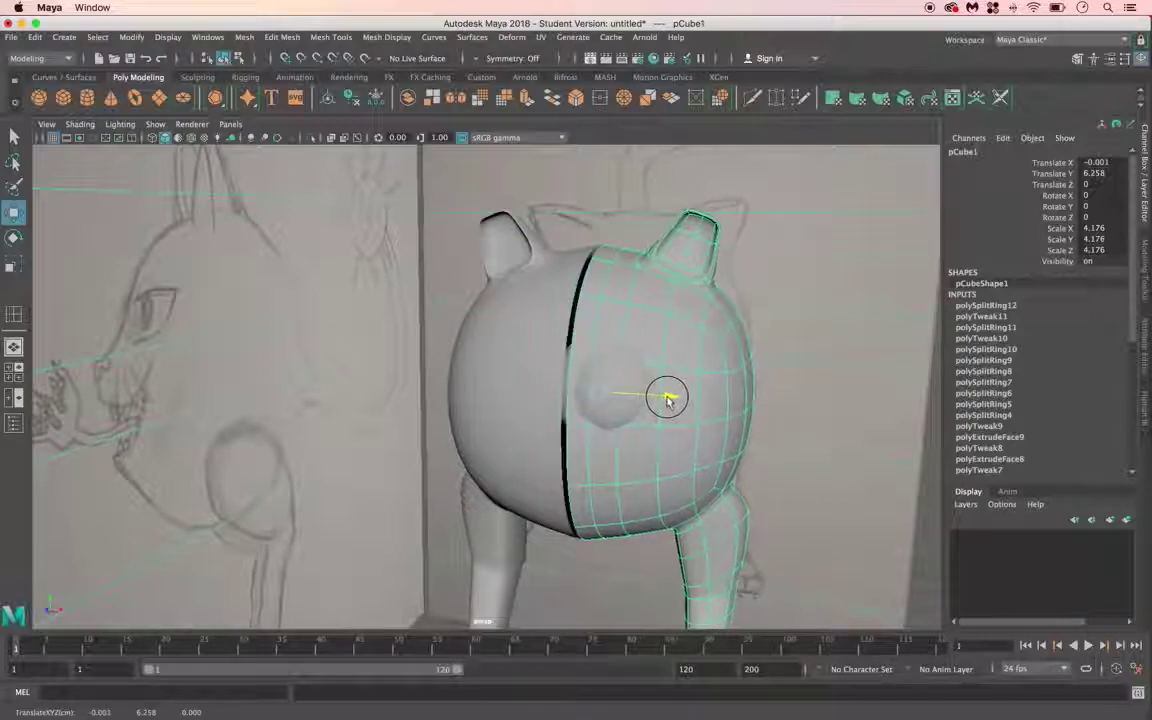
{"action": "key", "text": "z"}
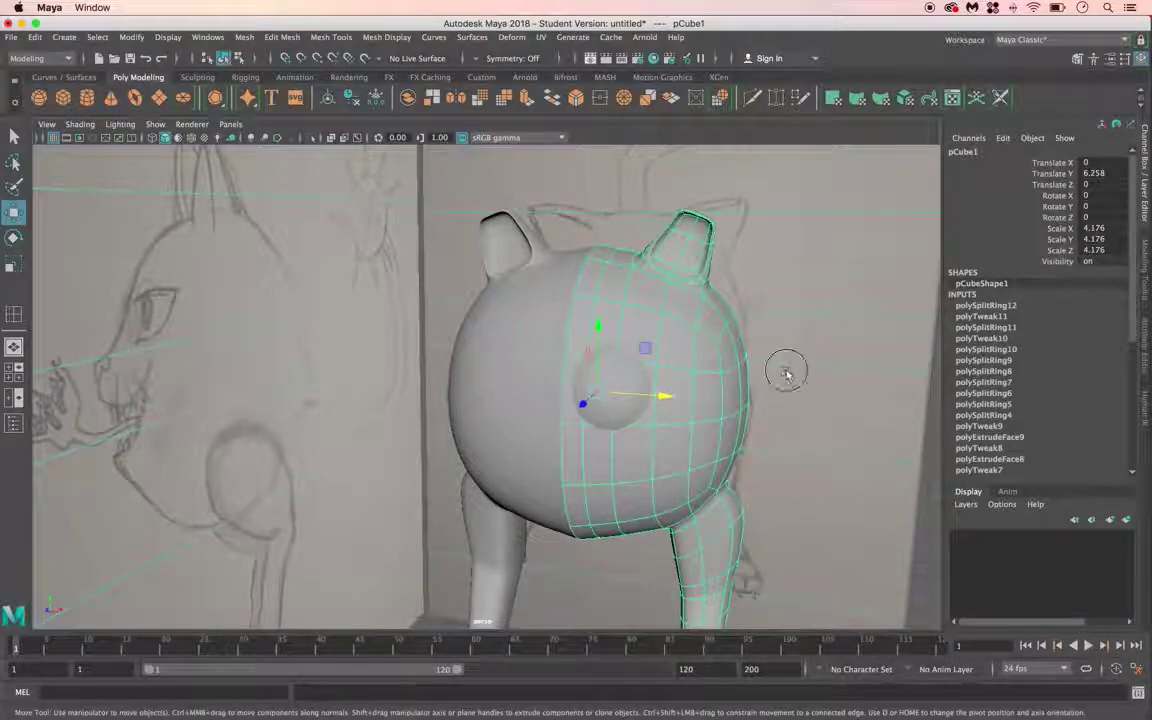
Step: Move the sphere backward through the body until it sits clear behind it
{"action": "left_click", "coordinate": [797, 365]}
{"action": "left_click", "coordinate": [586, 387]}
{"action": "left_click_drag", "start_coordinate": [590, 404], "coordinate": [690, 345]}
Step: Extrude the two adjacent front faces at eye level inward with a Local Translate Z of about -0.137, with smooth preview turned off
{"action": "left_click", "coordinate": [613, 400]}
{"action": "right_click", "coordinate": [627, 396]}
{"action": "right_click_drag", "start_coordinate": [611, 356], "coordinate": [613, 355]}
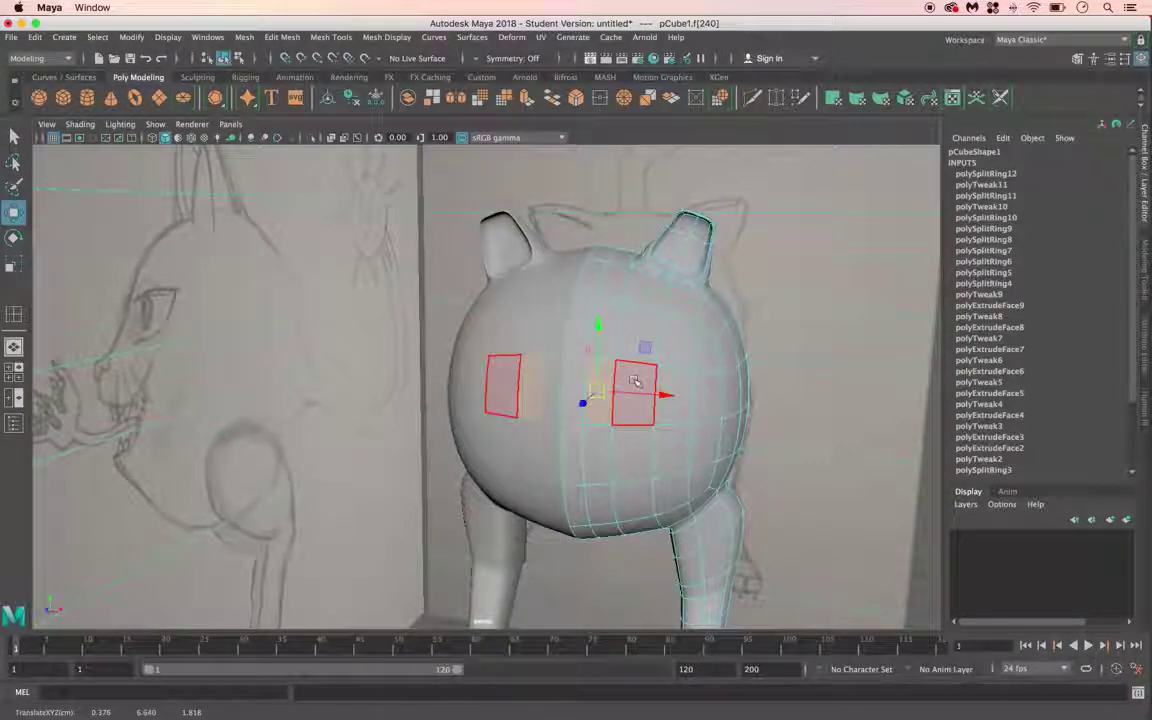
{"action": "key", "text": "super+z"}
{"action": "left_click", "coordinate": [633, 392], "text": "shift"}
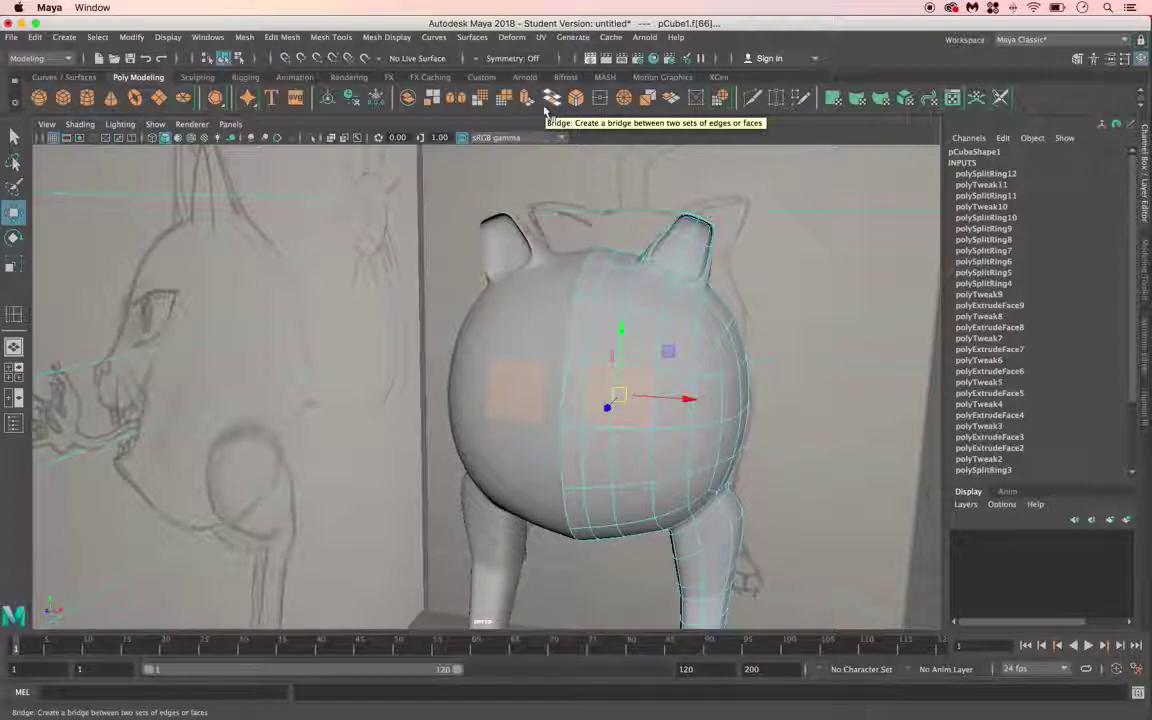
{"action": "left_click", "coordinate": [528, 102]}
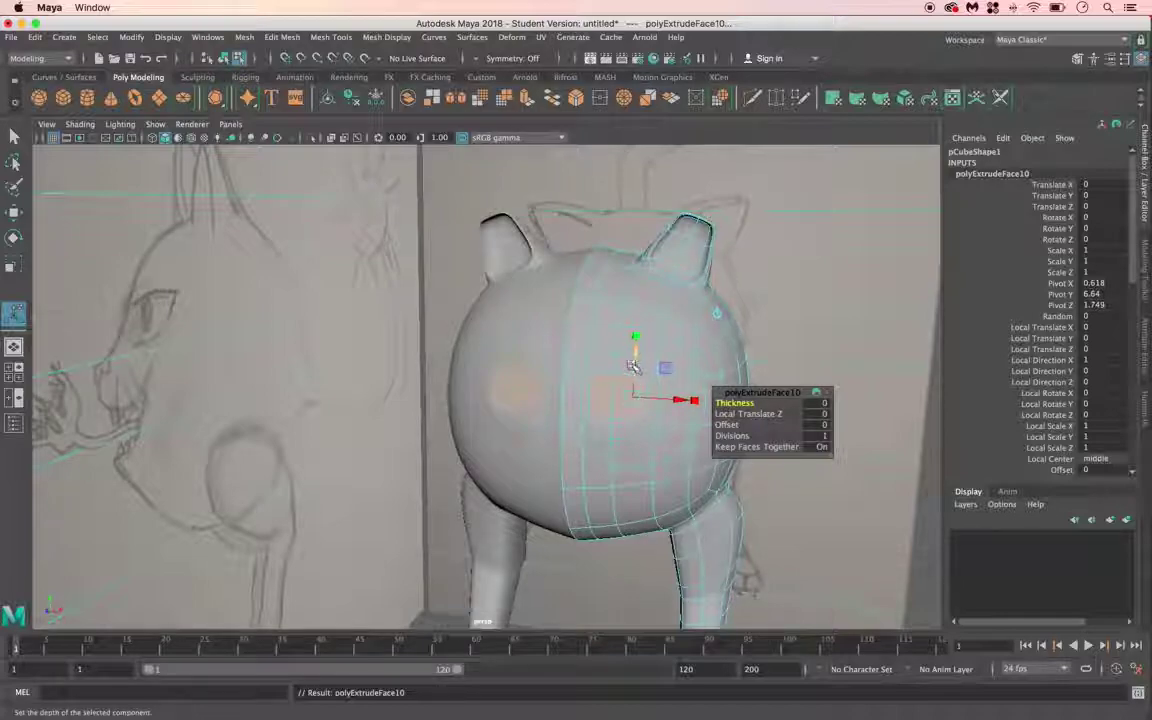
{"action": "key", "text": "1"}
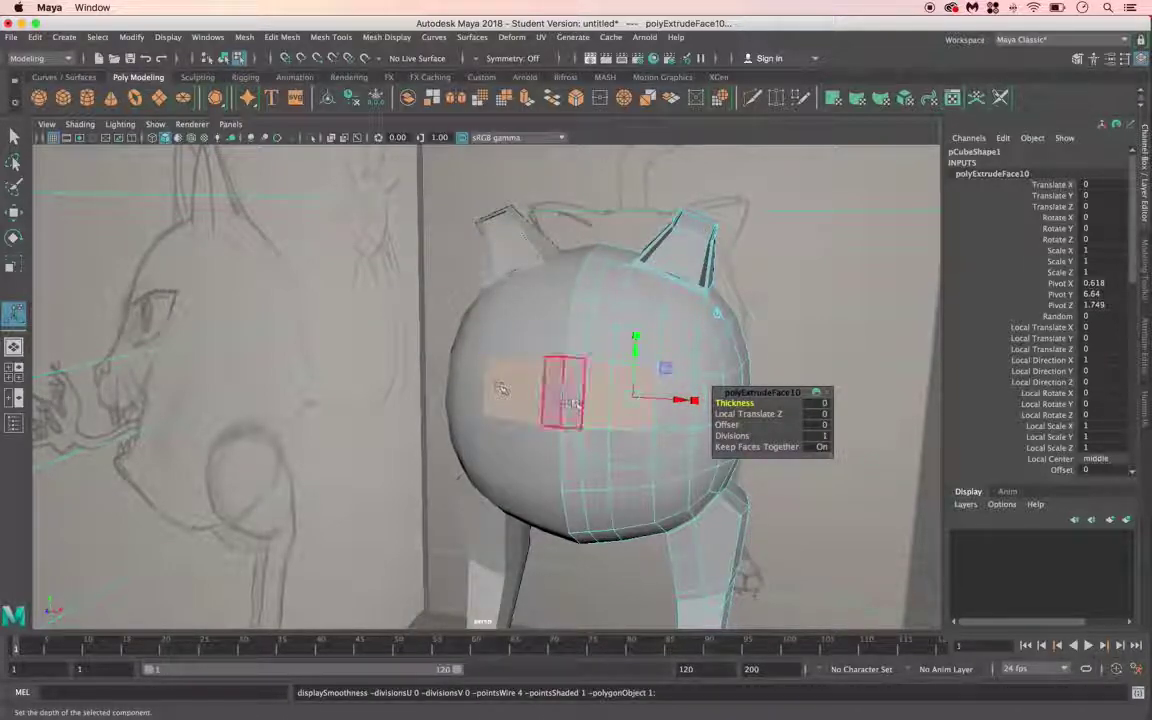
{"action": "left_click_drag", "start_coordinate": [594, 387], "coordinate": [471, 332], "text": "alt"}
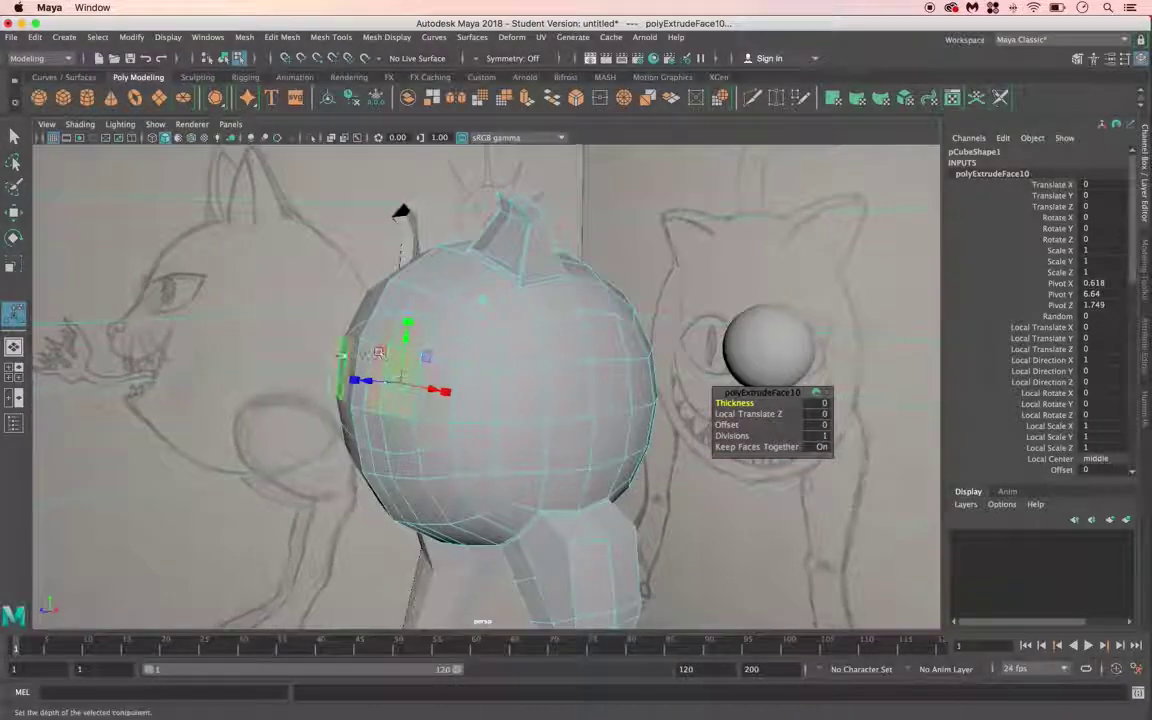
{"action": "left_click_drag", "start_coordinate": [376, 385], "coordinate": [442, 386]}
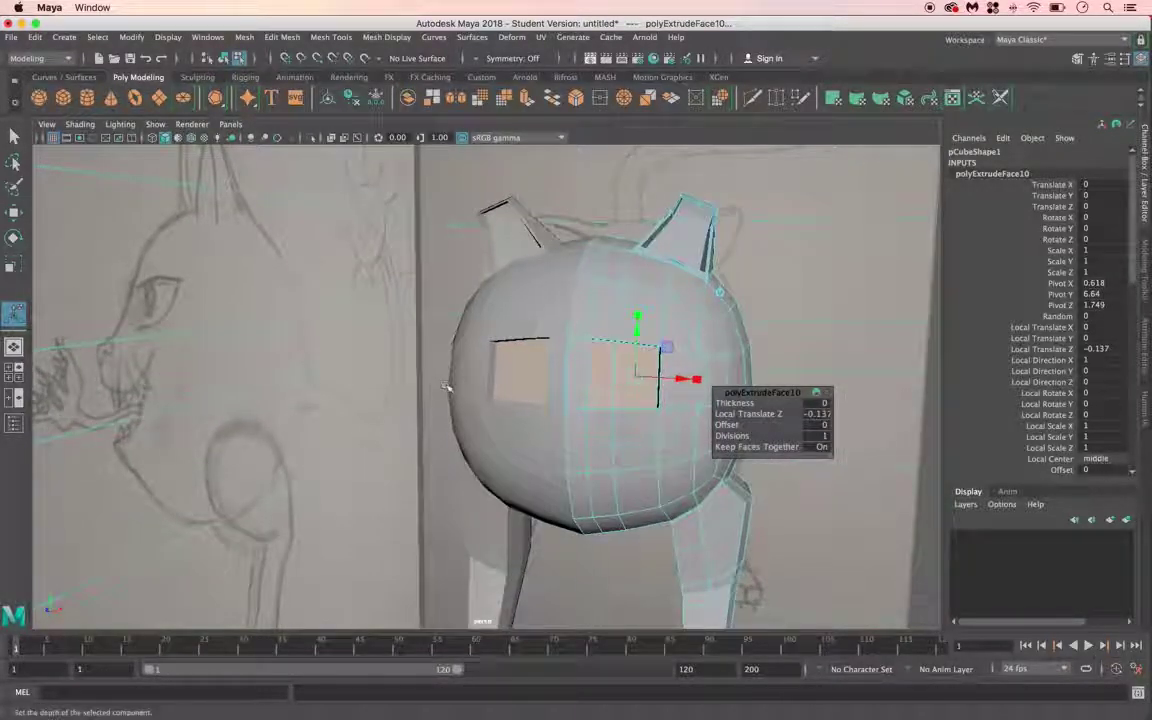
Step: Move the vertices at the upper inner corner of the eye recess slightly downward, including the one on the centre seam
{"action": "right_click_drag", "start_coordinate": [584, 311], "coordinate": [520, 314]}
{"action": "left_click", "coordinate": [589, 342]}
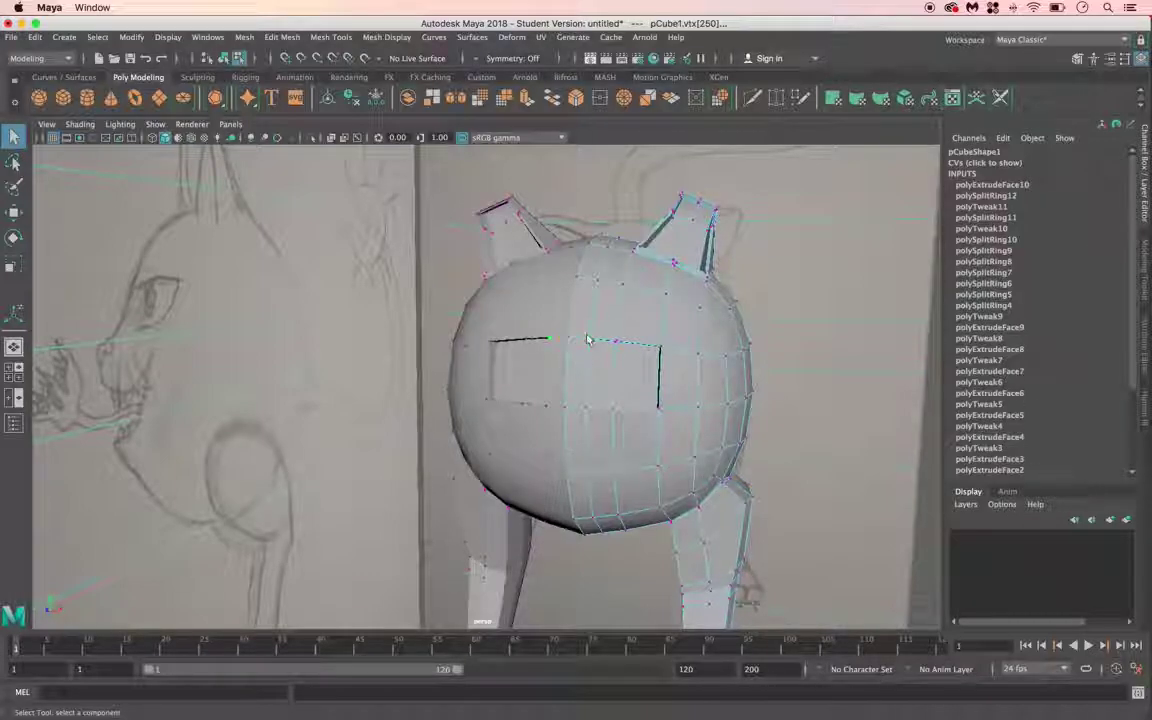
{"action": "left_click", "coordinate": [14, 212]}
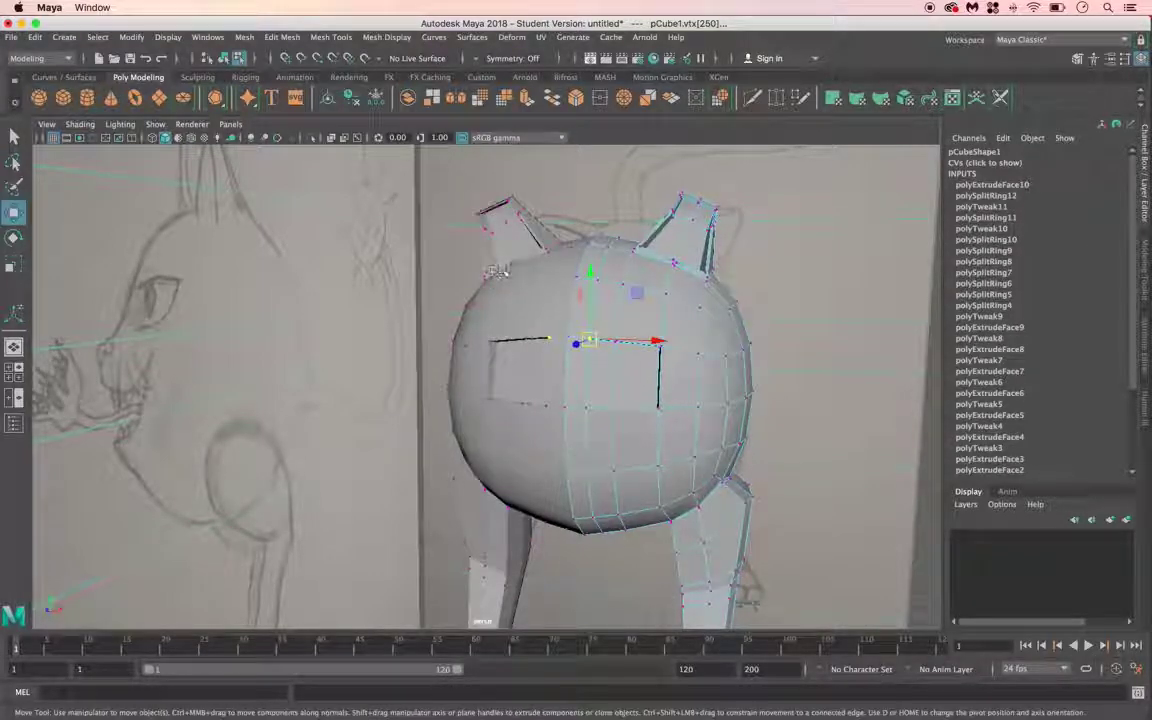
{"action": "left_click_drag", "start_coordinate": [589, 269], "coordinate": [591, 279]}
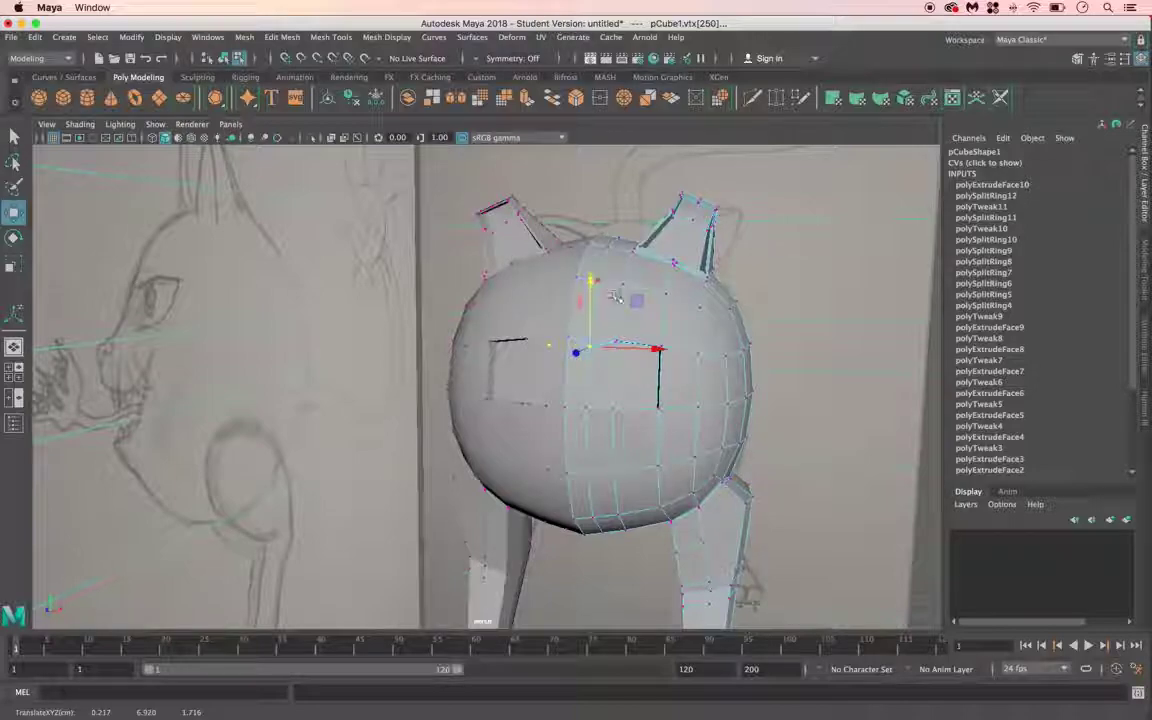
{"action": "key", "text": "ctrl+z"}
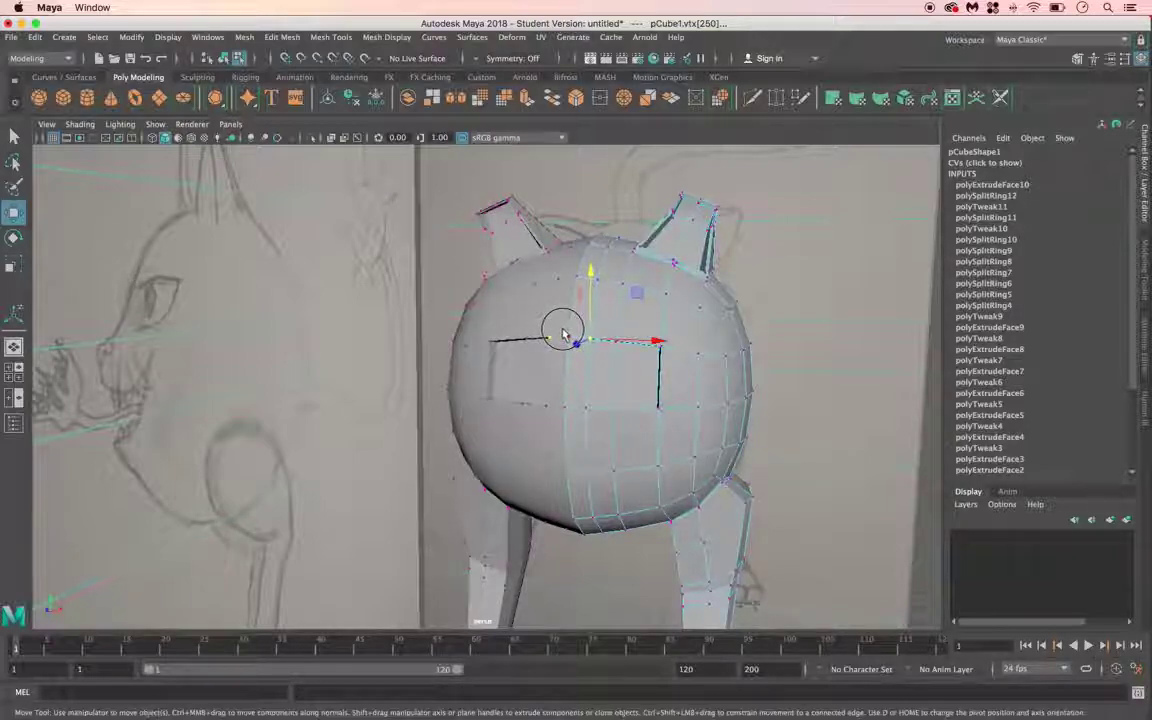
{"action": "left_click_drag", "start_coordinate": [589, 341], "coordinate": [596, 344]}
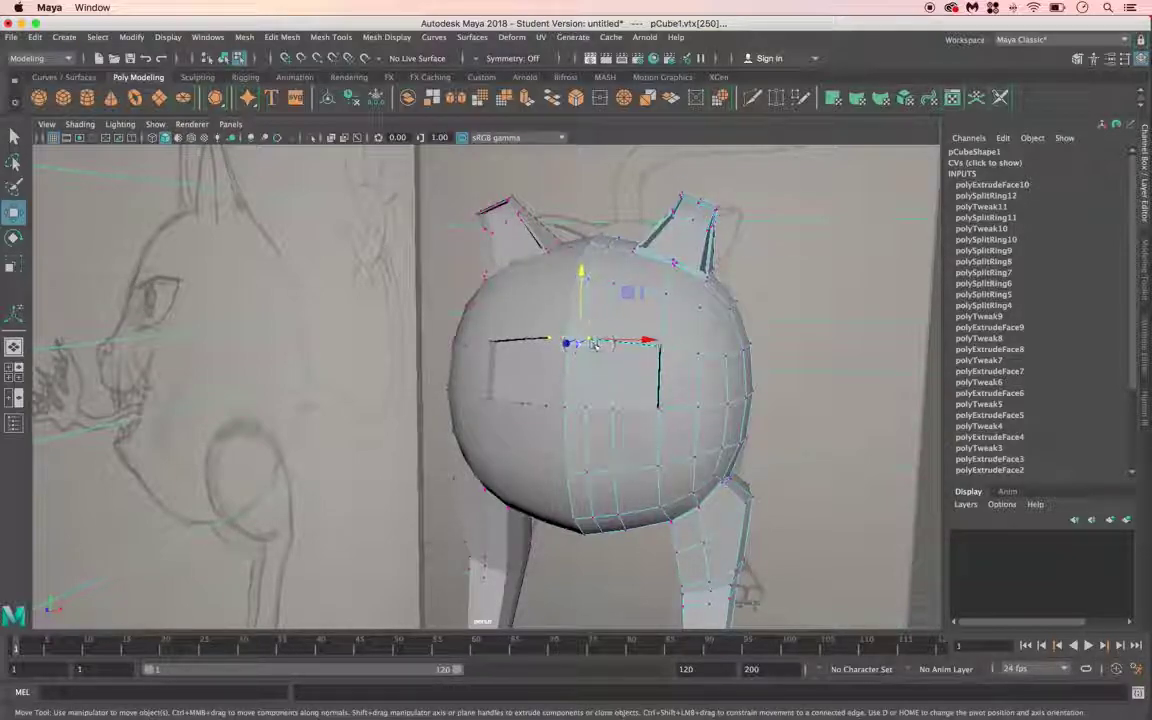
{"action": "left_click_drag", "start_coordinate": [580, 272], "coordinate": [580, 283]}
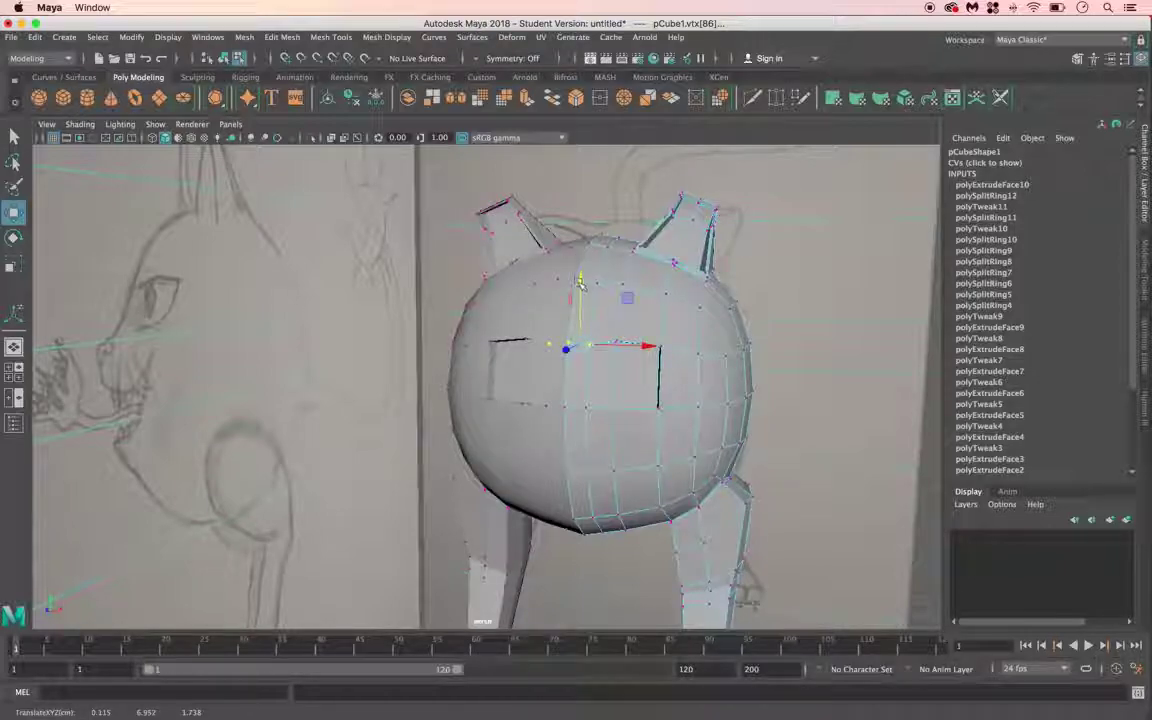
Step: Move the lower inner vertices of the eye recess slightly up and its upper outer corner vertex slightly down
{"action": "left_click", "coordinate": [566, 408]}
{"action": "left_click_drag", "start_coordinate": [574, 333], "coordinate": [574, 324]}
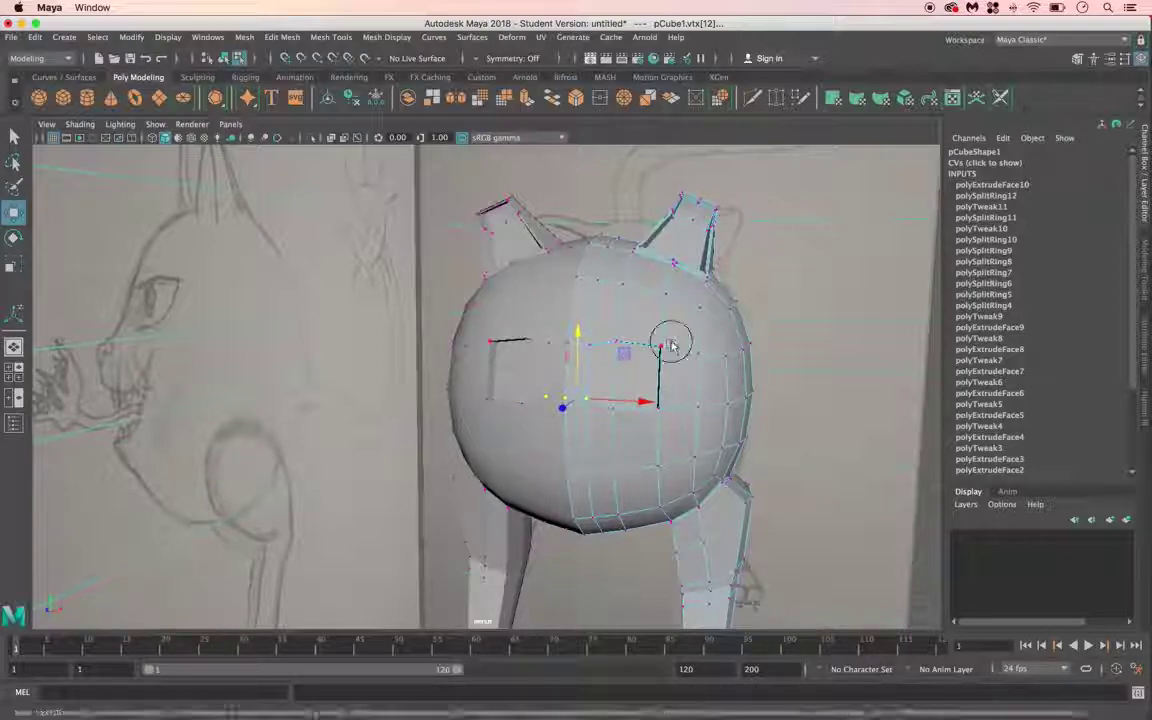
{"action": "left_click", "coordinate": [660, 350]}
{"action": "left_click_drag", "start_coordinate": [662, 290], "coordinate": [667, 418]}
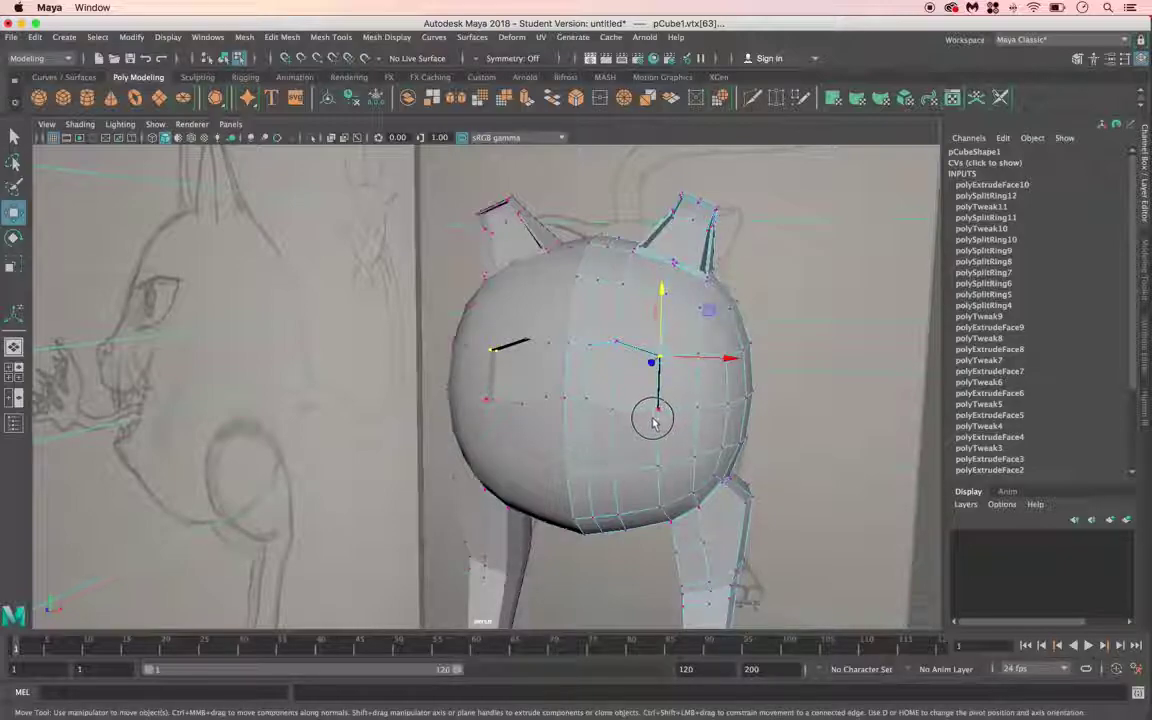
Step: Move the lower outer corner vertex of the eye recess slightly upward and inward toward the centre seam
{"action": "left_click", "coordinate": [660, 413]}
{"action": "left_click", "coordinate": [661, 411], "text": "shift"}
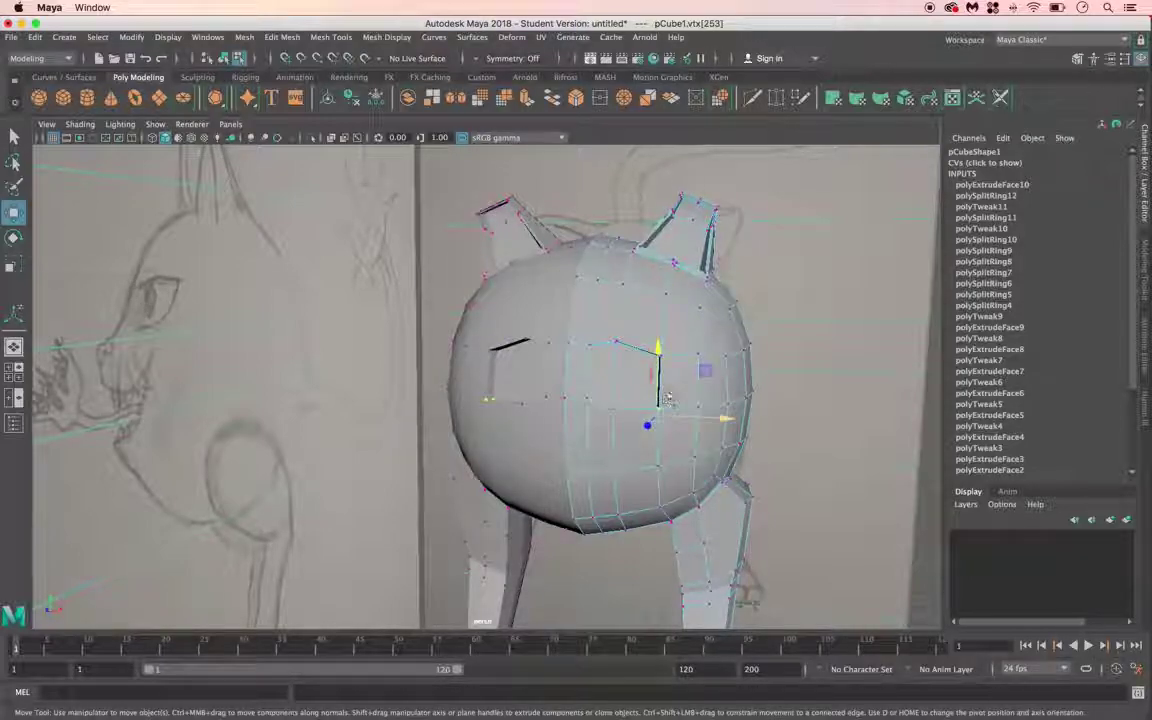
{"action": "left_click_drag", "start_coordinate": [658, 347], "coordinate": [658, 341]}
{"action": "left_click_drag", "start_coordinate": [705, 413], "coordinate": [710, 407]}
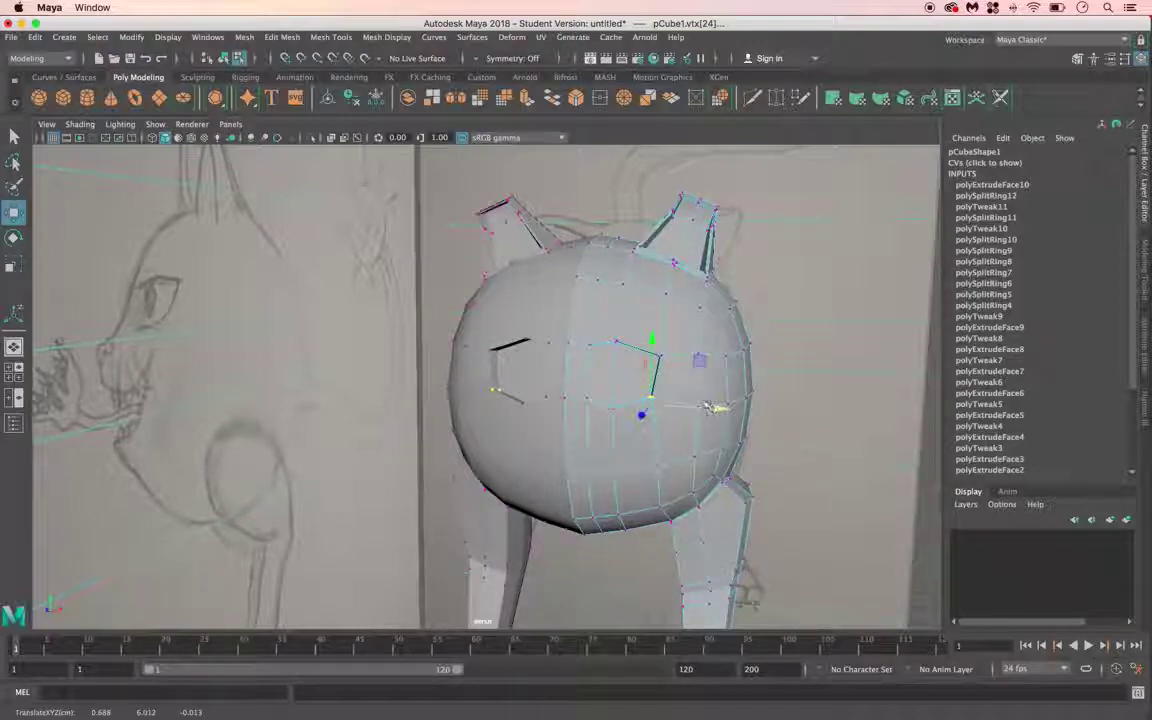
{"action": "left_click_drag", "start_coordinate": [651, 341], "coordinate": [654, 335]}
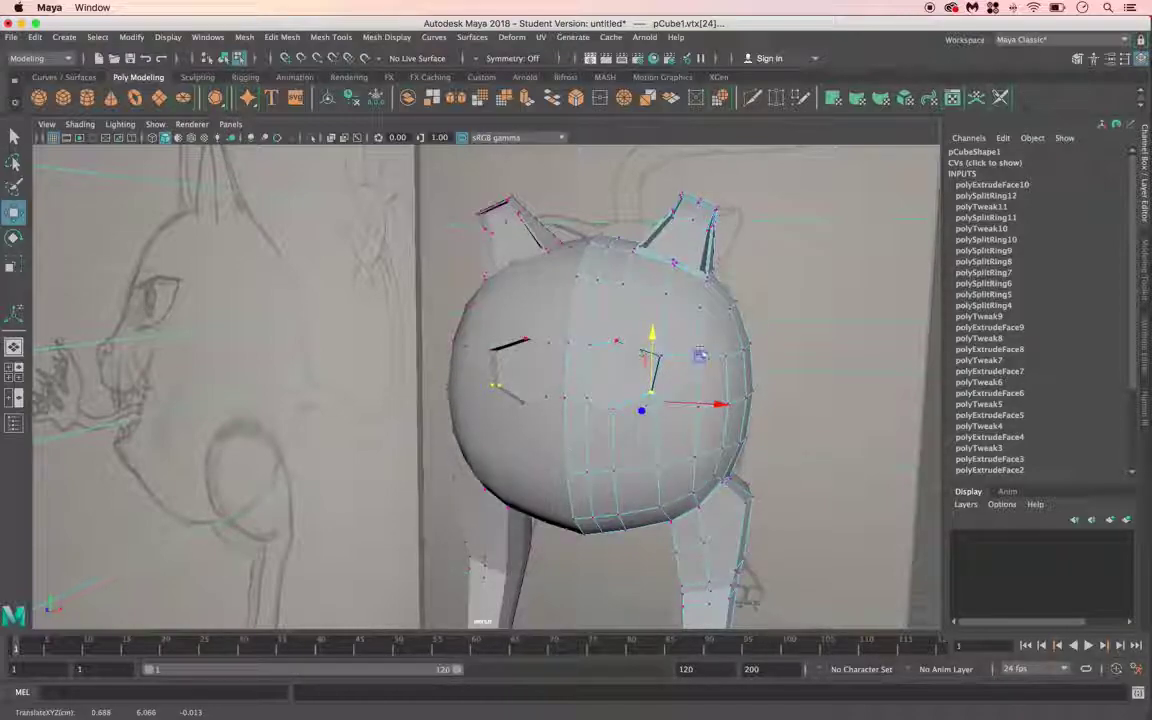
Step: Return the body to object mode and check the eye recess shape with smooth preview on and off
{"action": "left_click", "coordinate": [771, 311]}
{"action": "right_click_drag", "start_coordinate": [651, 310], "coordinate": [725, 289]}
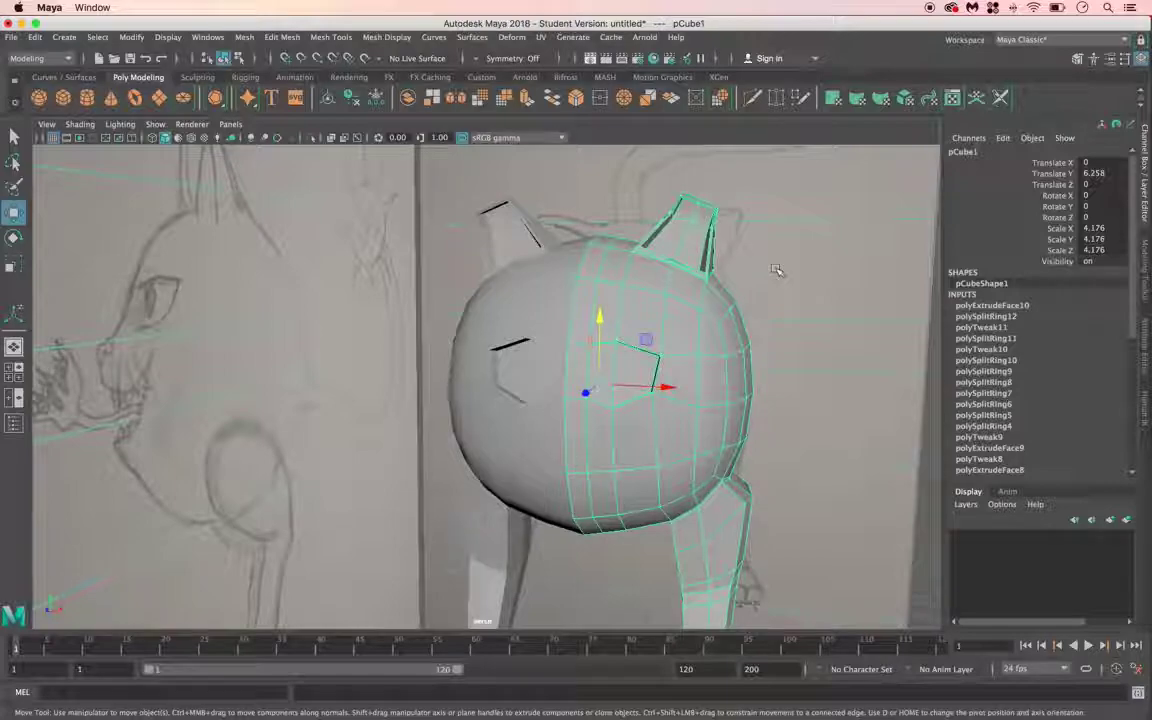
{"action": "key", "text": "3"}
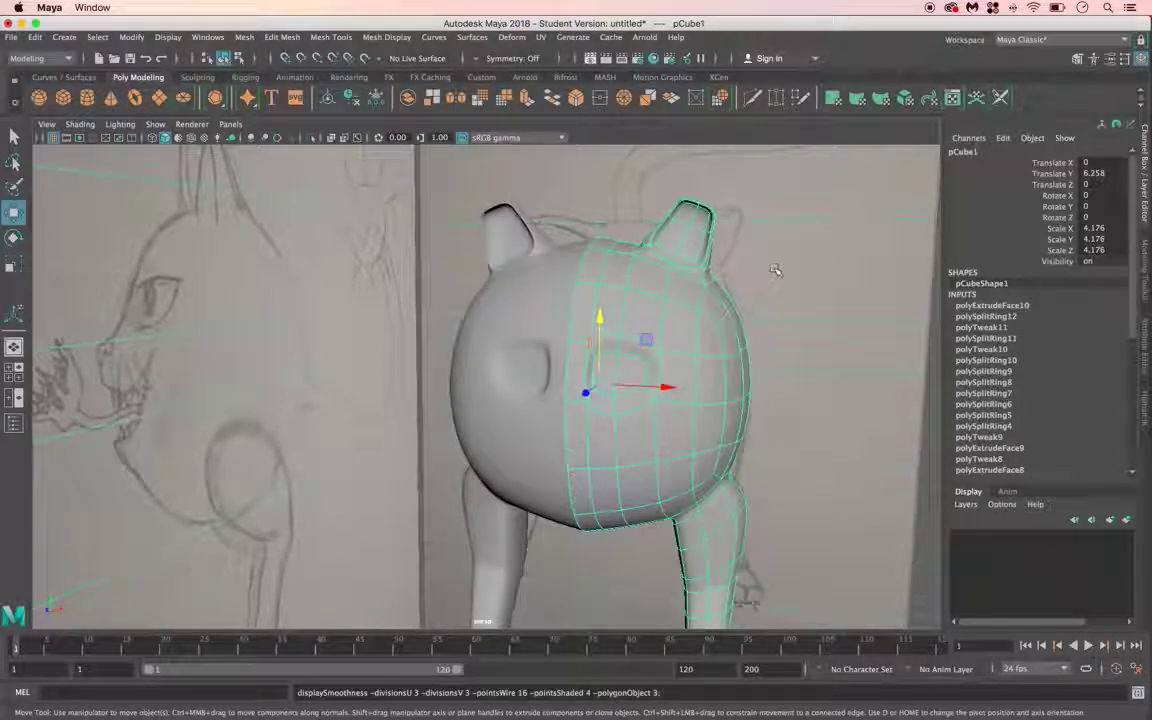
{"action": "key", "text": "1"}
Step: Delete the recessed back faces of the eye socket, starting with the one nearest the centre seam
{"action": "left_click_drag", "start_coordinate": [640, 373], "coordinate": [615, 365], "text": "alt"}
{"action": "scroll", "coordinate": [604, 366], "scroll_direction": "down", "scroll_amount": 3}
{"action": "scroll", "coordinate": [603, 367], "scroll_direction": "up", "scroll_amount": 5}
{"action": "scroll", "coordinate": [604, 368], "scroll_direction": "up", "scroll_amount": 3}
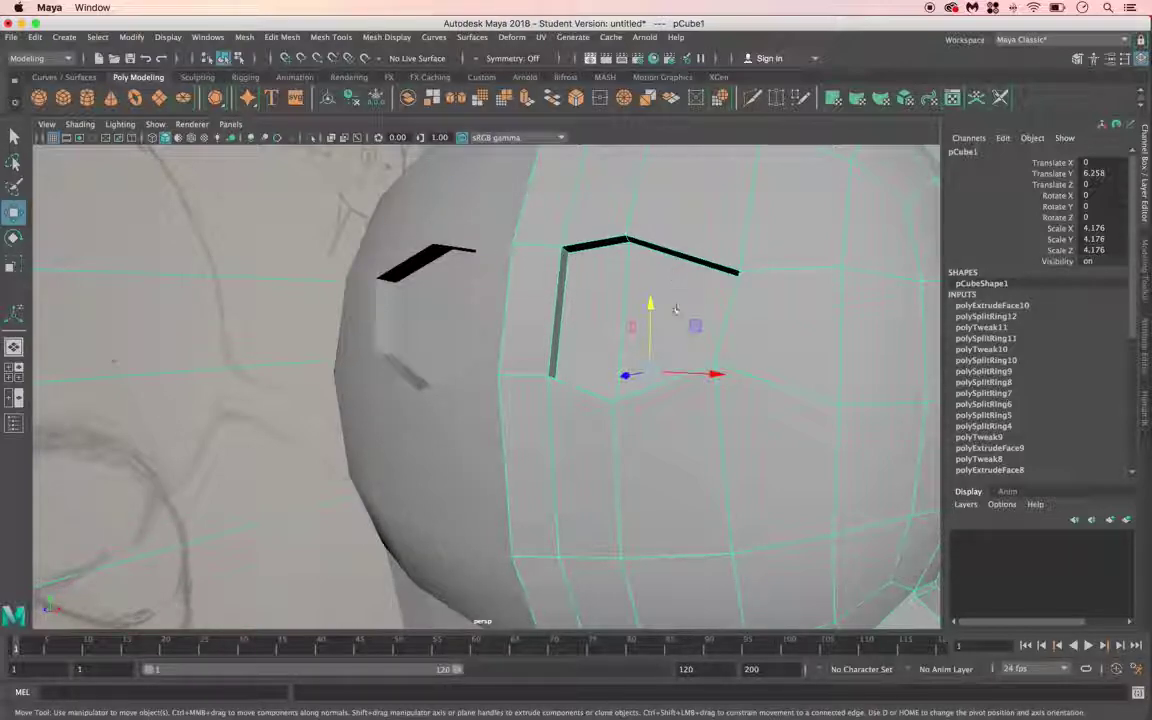
{"action": "right_click_drag", "start_coordinate": [620, 285], "coordinate": [618, 318]}
{"action": "left_click", "coordinate": [608, 287]}
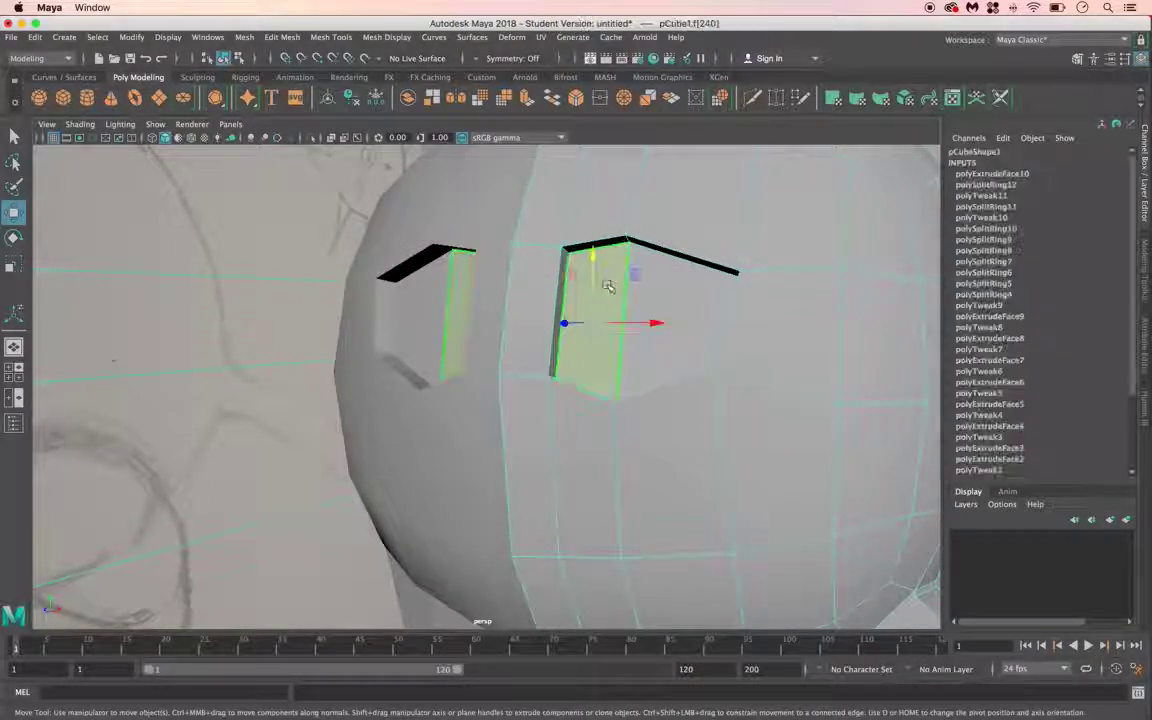
{"action": "key", "text": "Delete"}
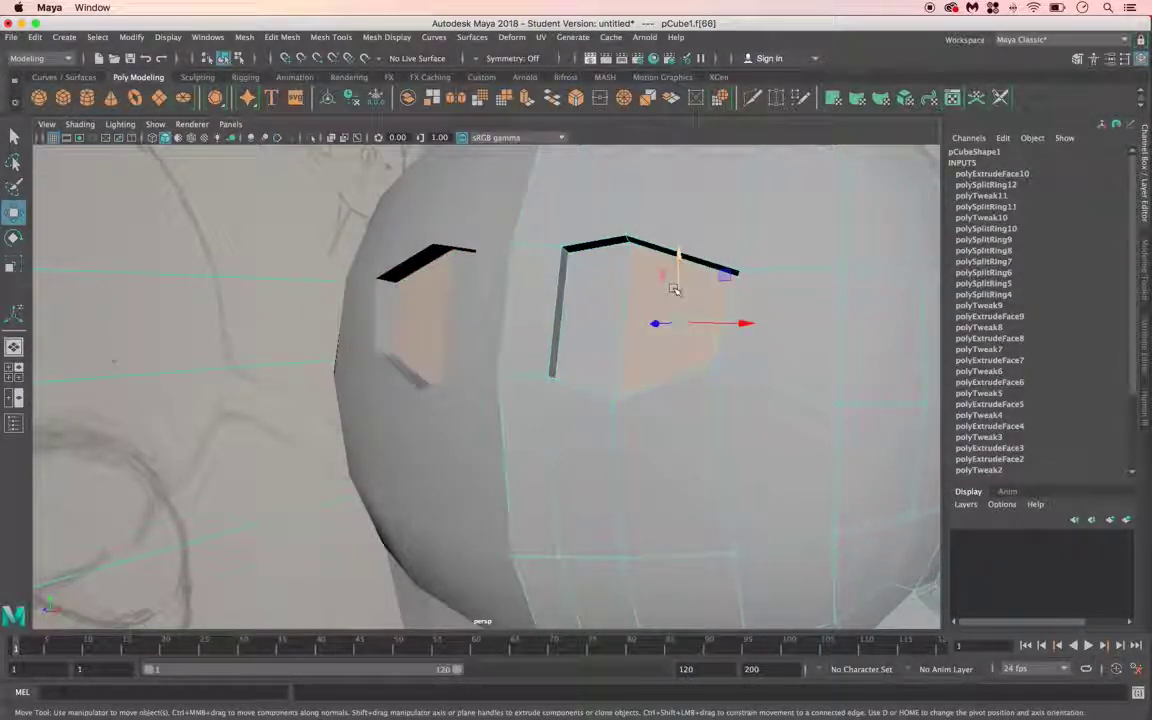